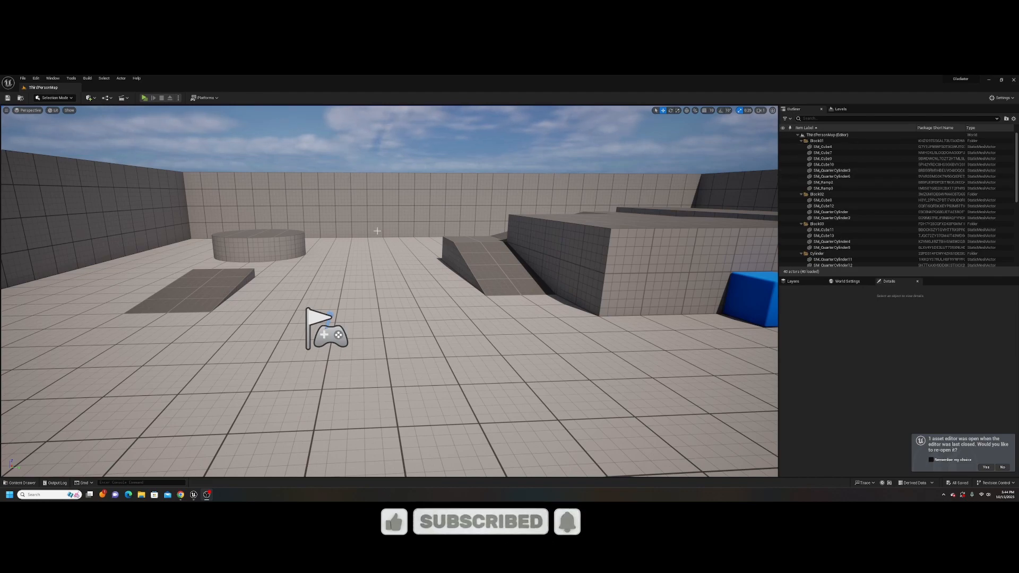
Step: Open the Demonstration level from the Arena Maps folder and dismiss the message log
right_click_drag(377, 231, 276, 155)
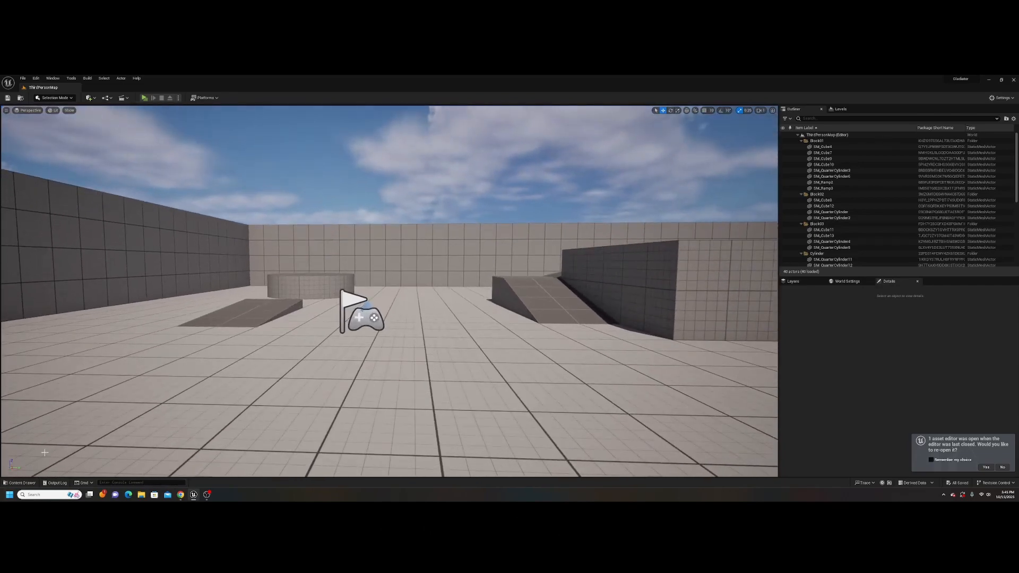
left_click(26, 482)
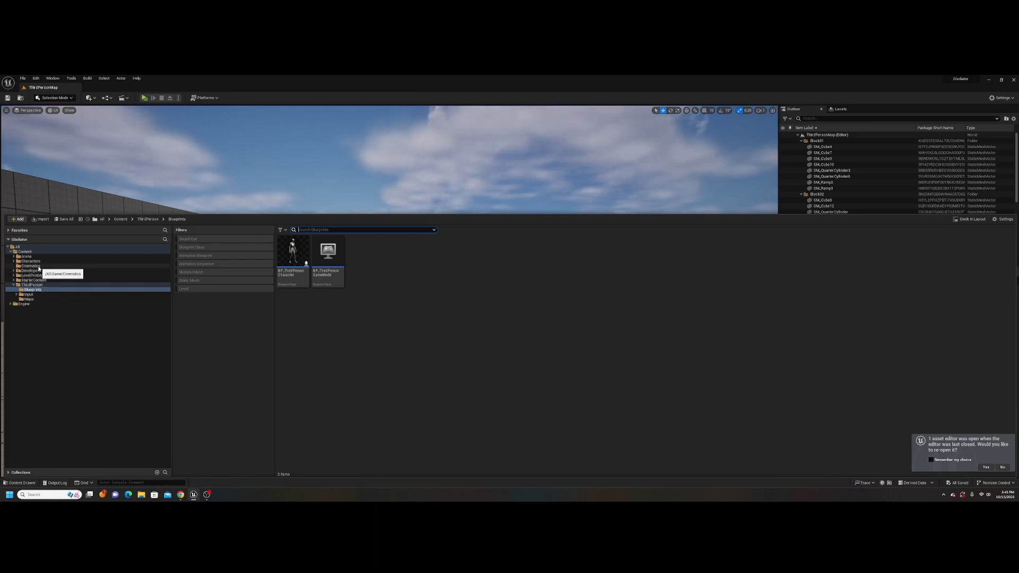
left_click(26, 256)
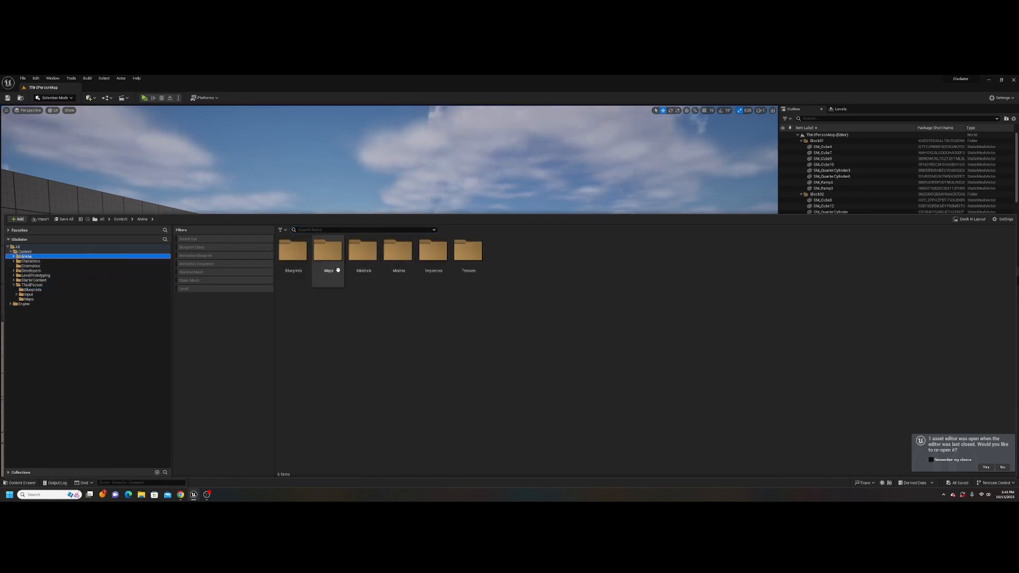
double_click(328, 255)
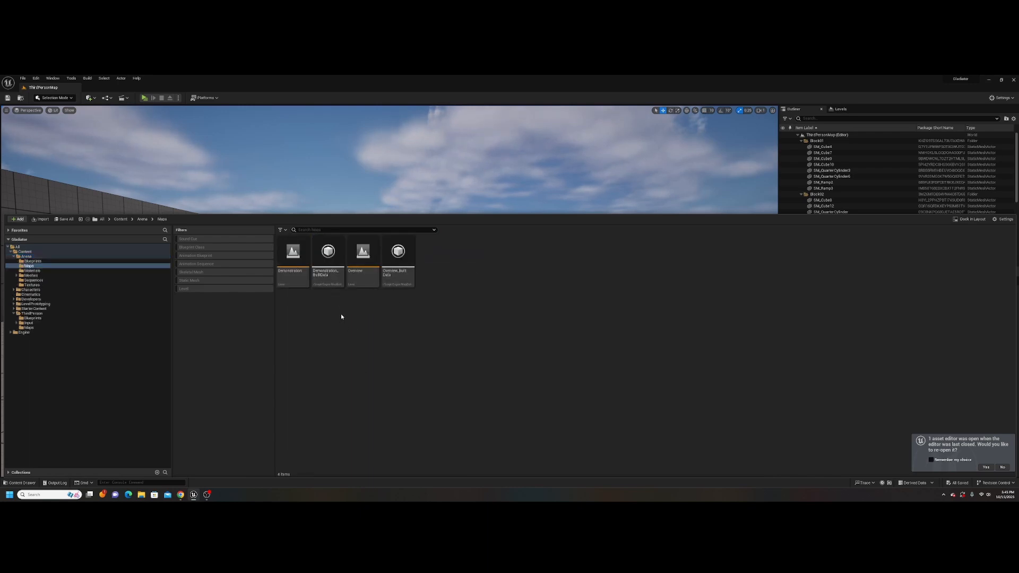
double_click(292, 274)
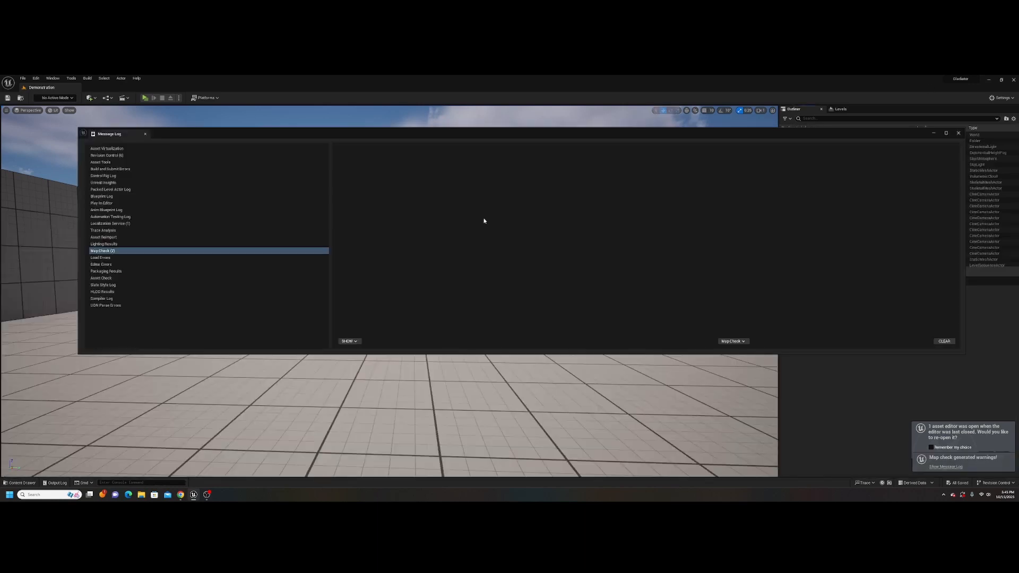
left_click(144, 134)
Step: Open the project settings and filter them by "startup"
left_click(1000, 98)
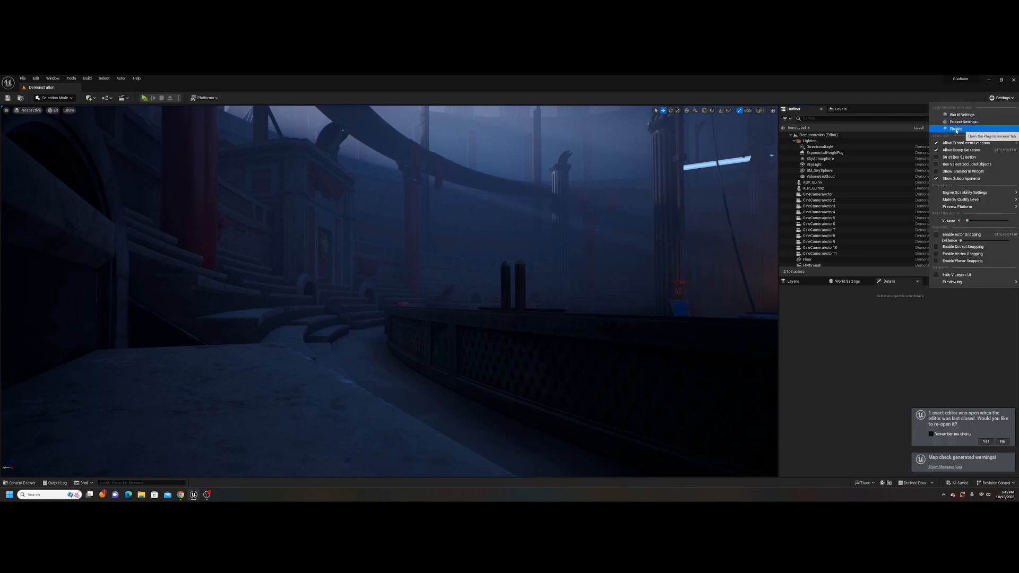
left_click(974, 123)
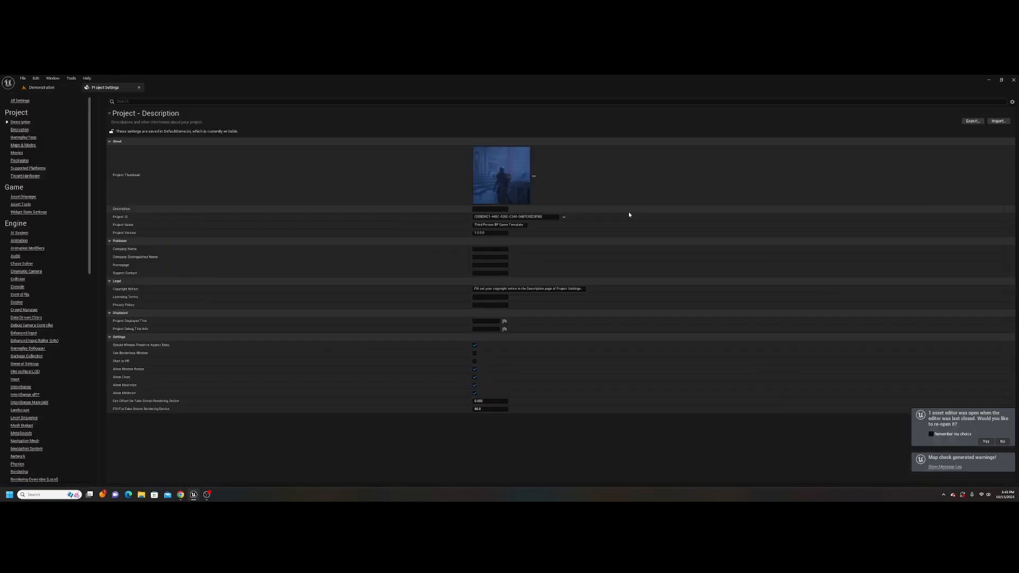
left_click(235, 102)
type("load")
key("BackSpace")
key("BackSpace")
key("BackSpace")
key("BackSpace")
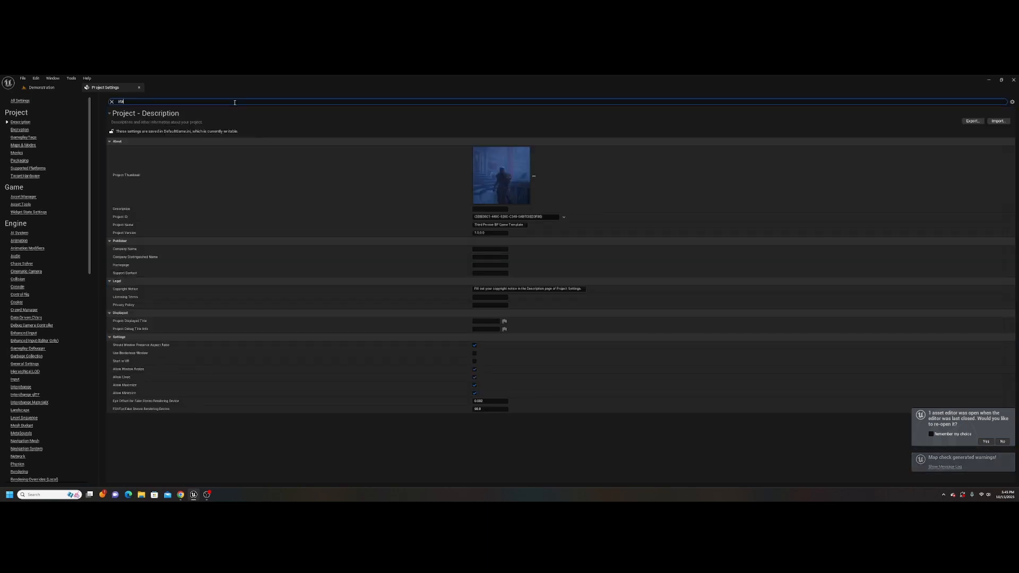
type("startup")
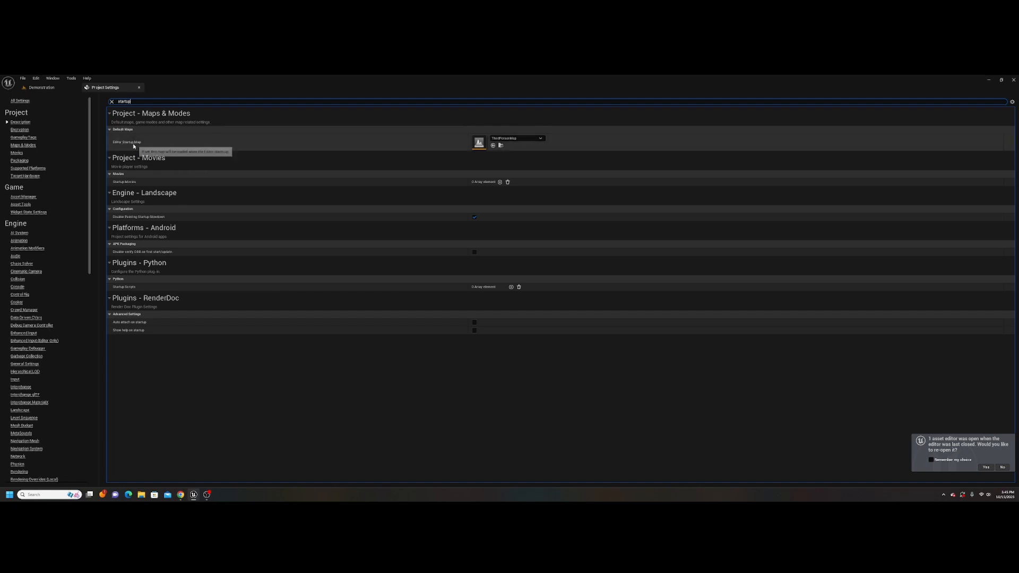
Step: Set the Editor Startup Map to Demonstration, clear the settings filter and close the project settings
left_click(541, 139)
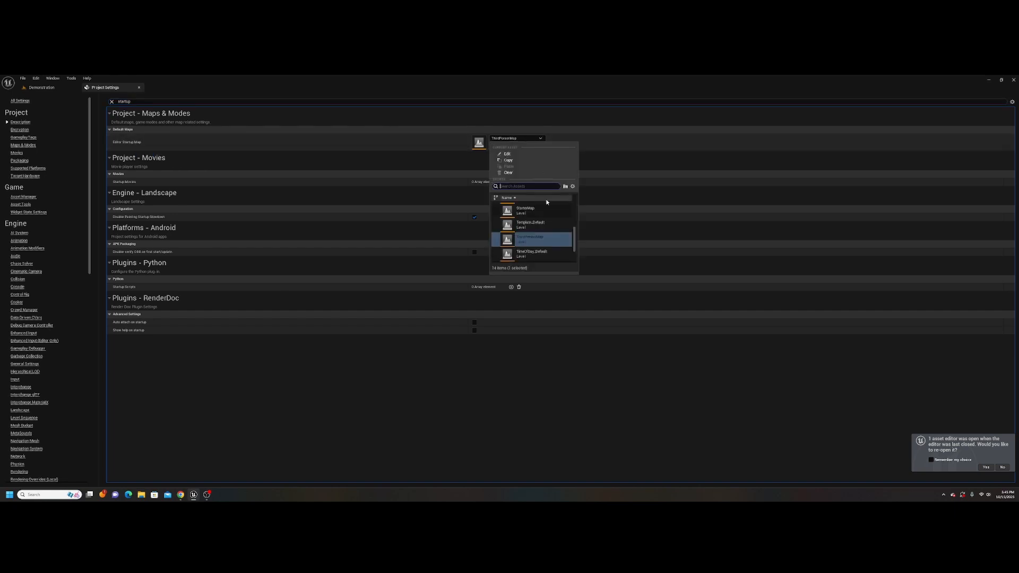
type("dem")
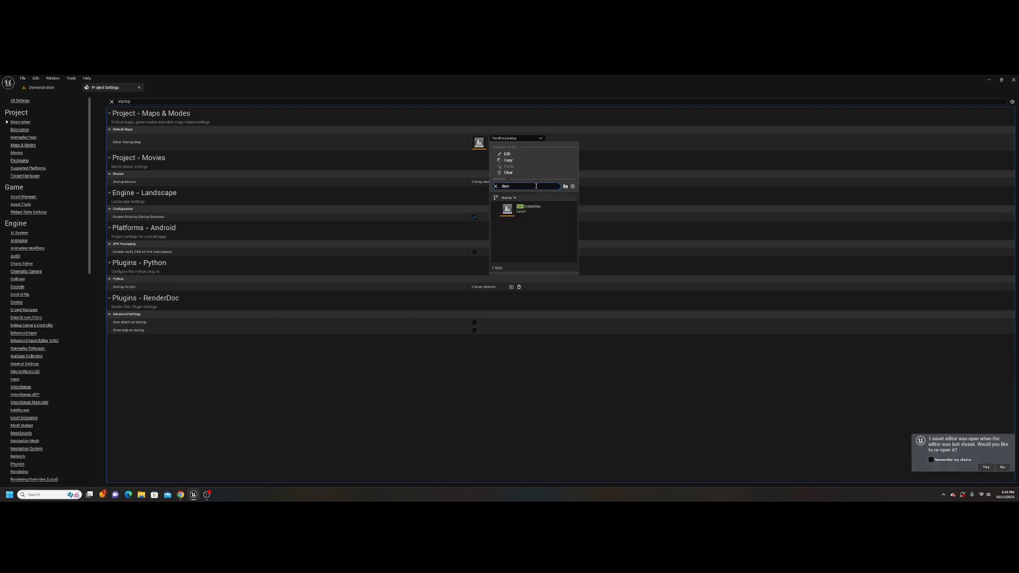
left_click(521, 209)
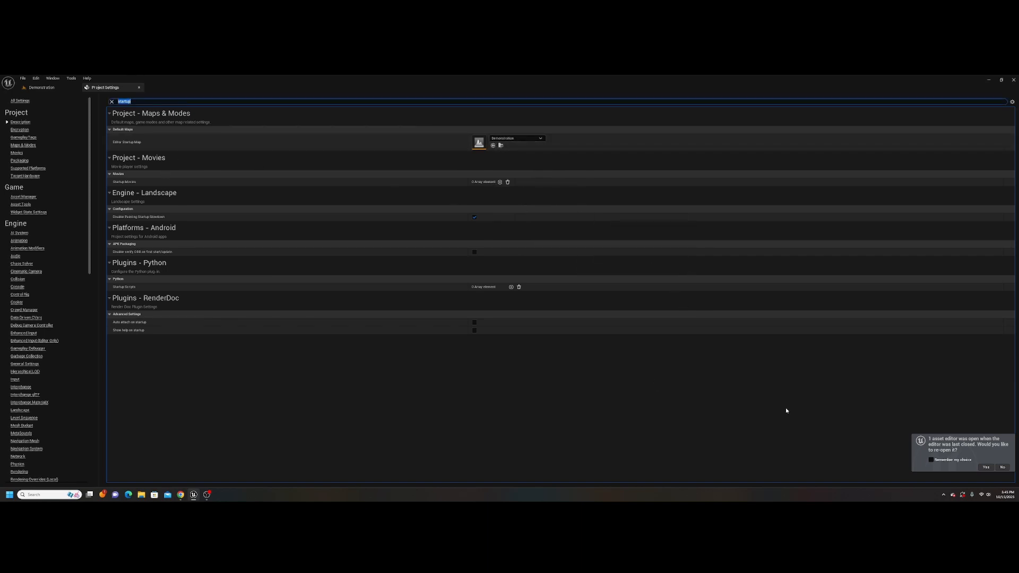
left_click(112, 102)
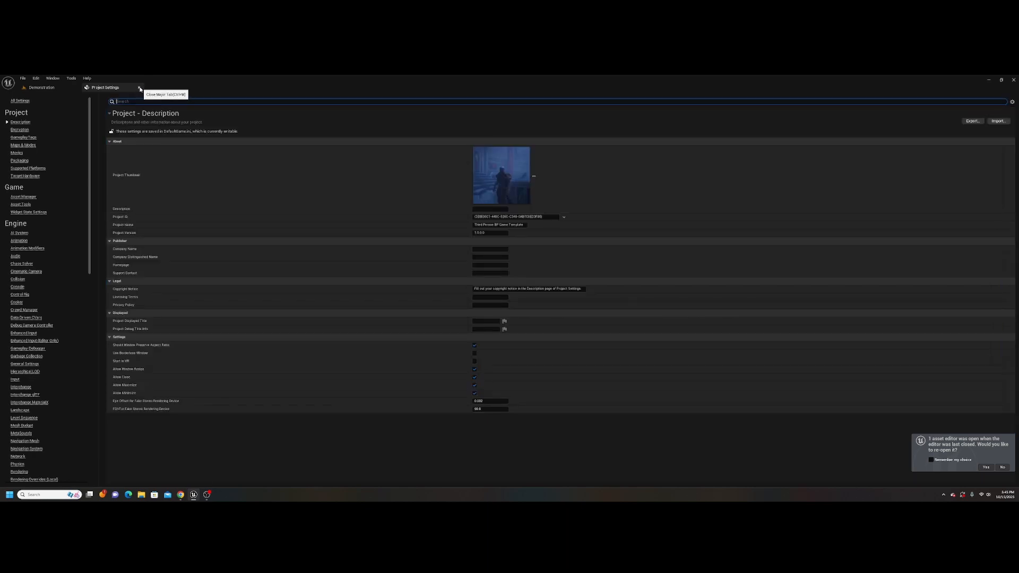
left_click(140, 88)
Step: Examine the two mannequins standing on the arena steps, selecting each one in turn
right_click_drag(527, 273, 517, 300)
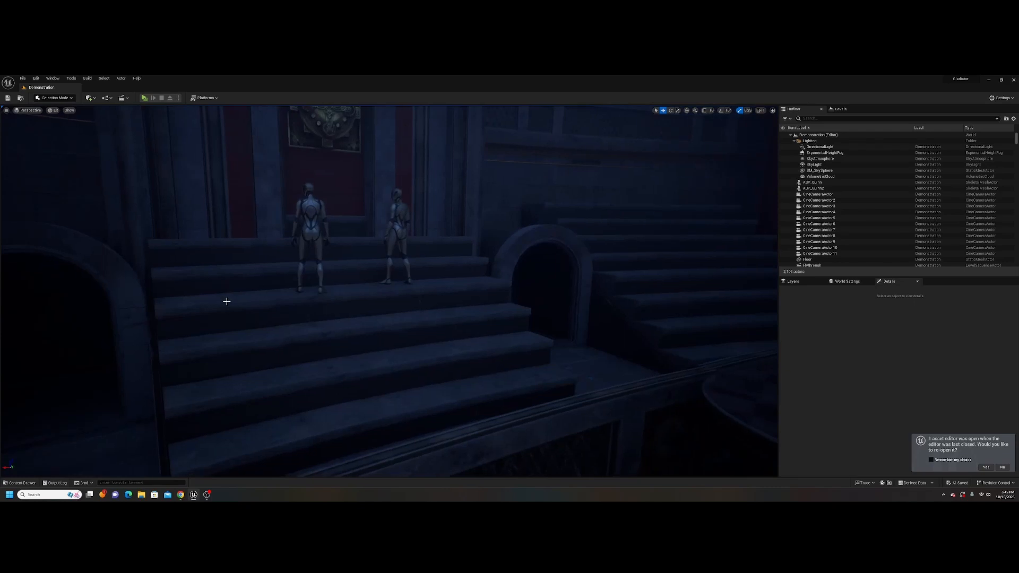
right_click_drag(227, 301, 432, 382)
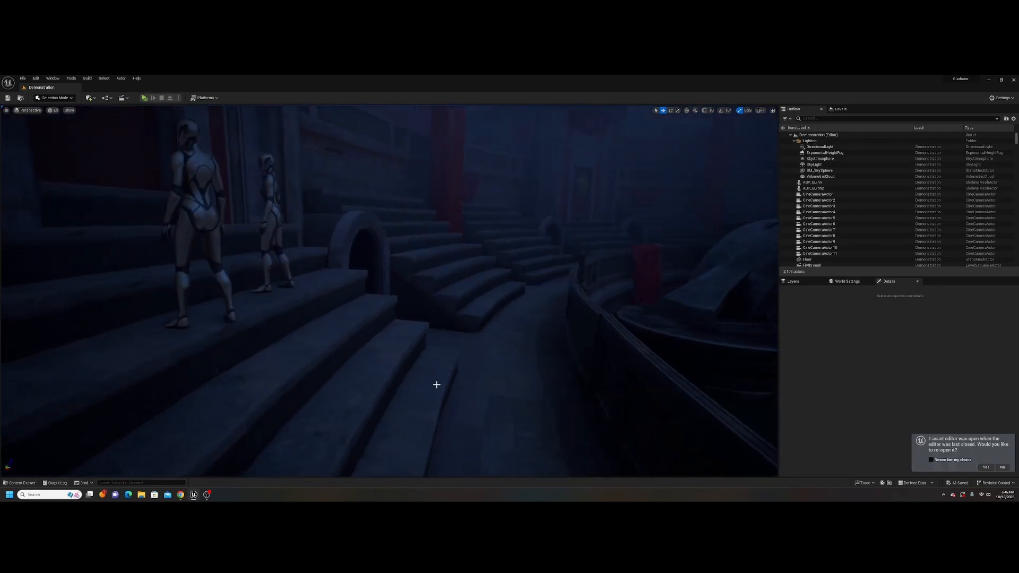
left_click(20, 482)
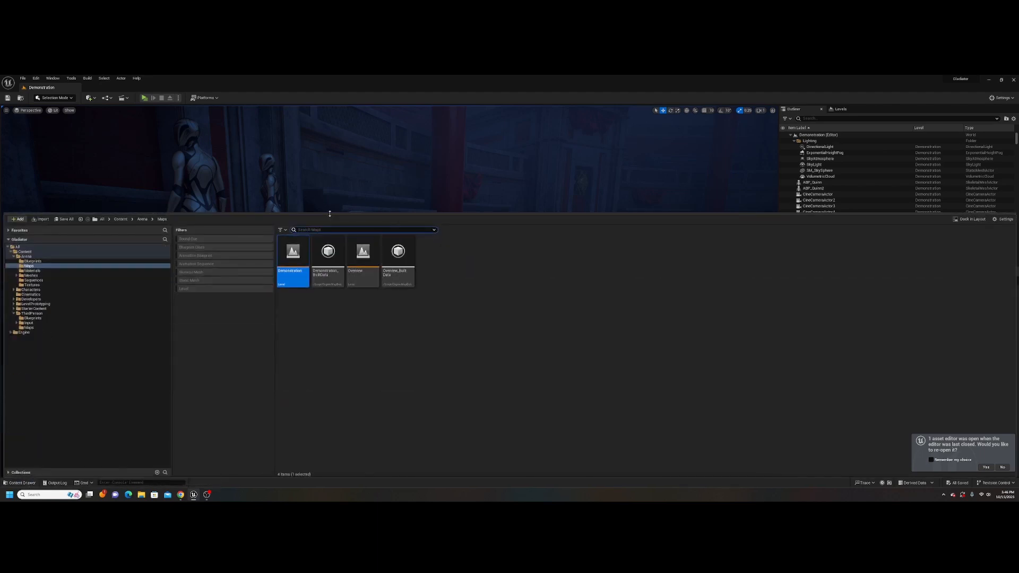
left_click_drag(329, 214, 330, 410)
left_click(202, 163)
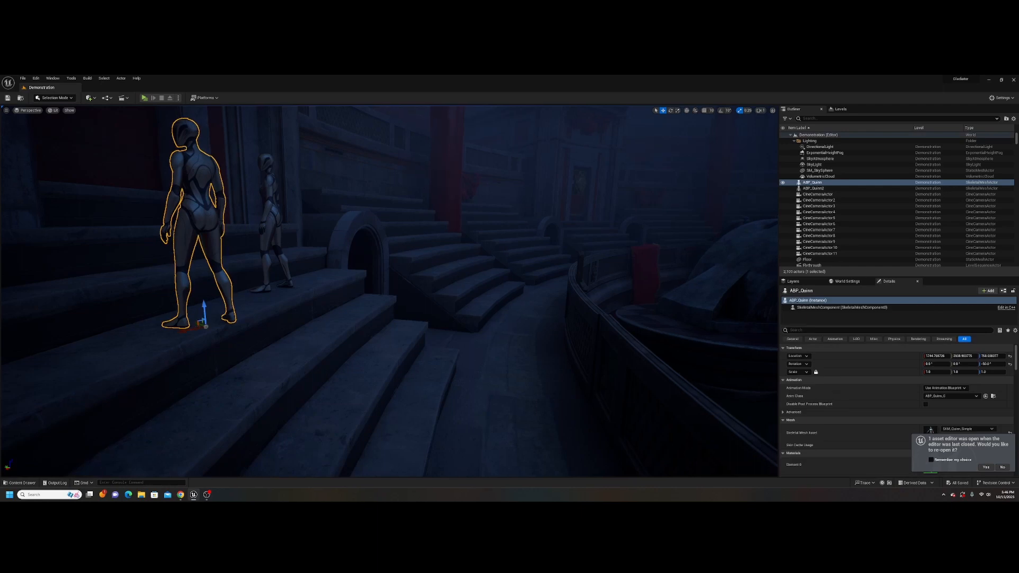
left_click(267, 192)
right_click_drag(267, 192, 217, 190)
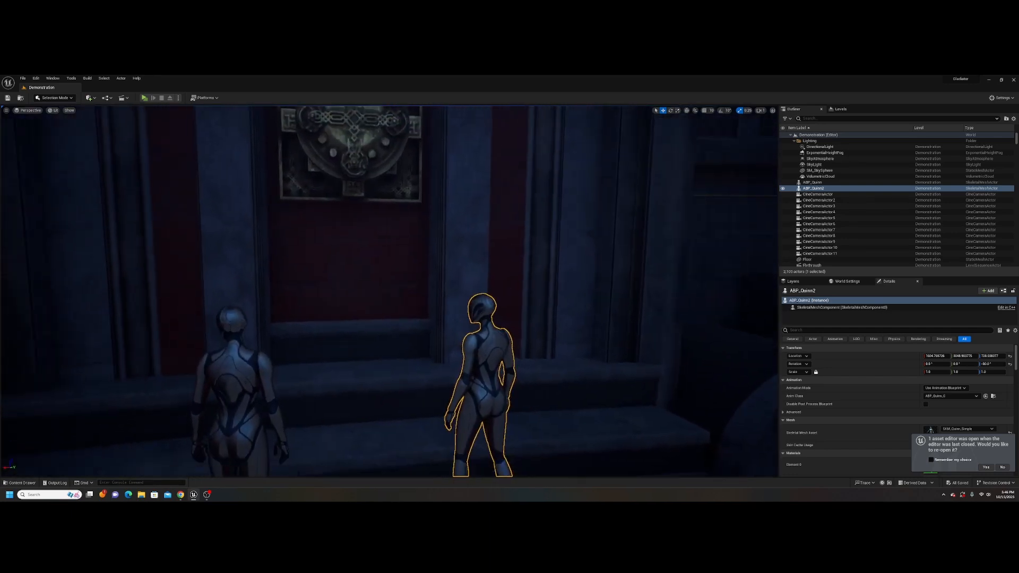
Step: Open the LS_GhoulShot level sequence from the Cinematics folder
left_click(20, 483)
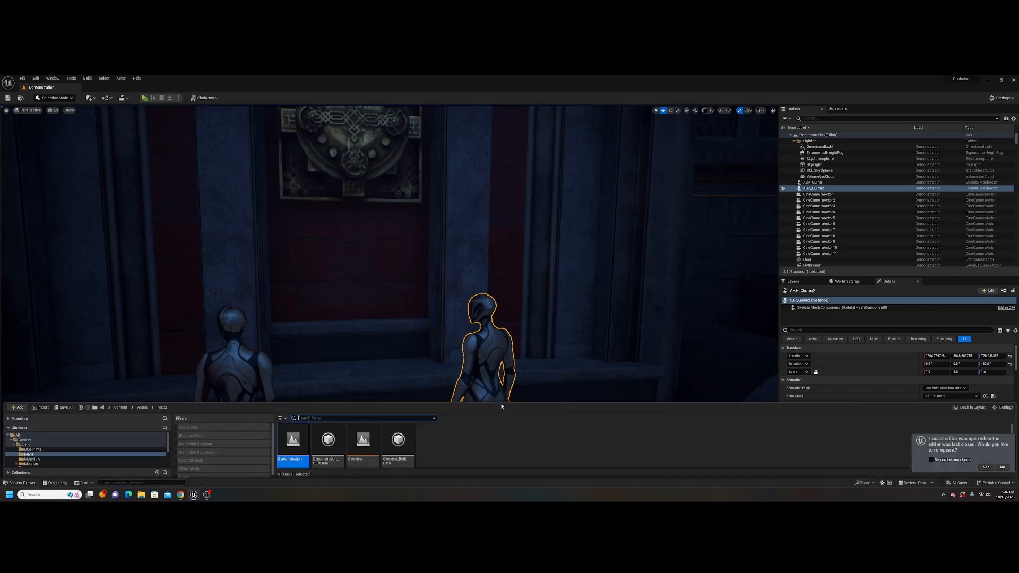
left_click_drag(501, 402, 502, 322)
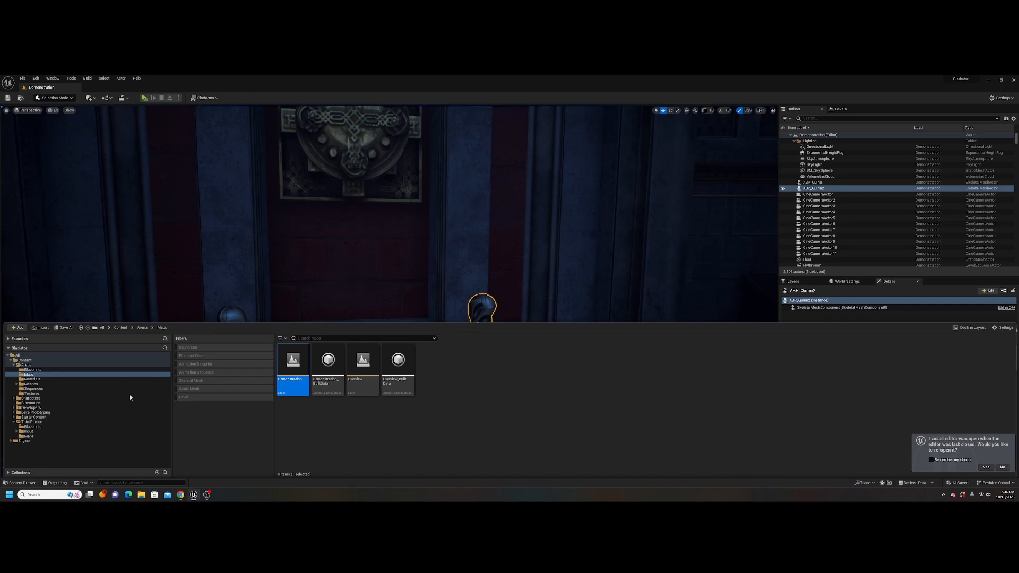
left_click(32, 402)
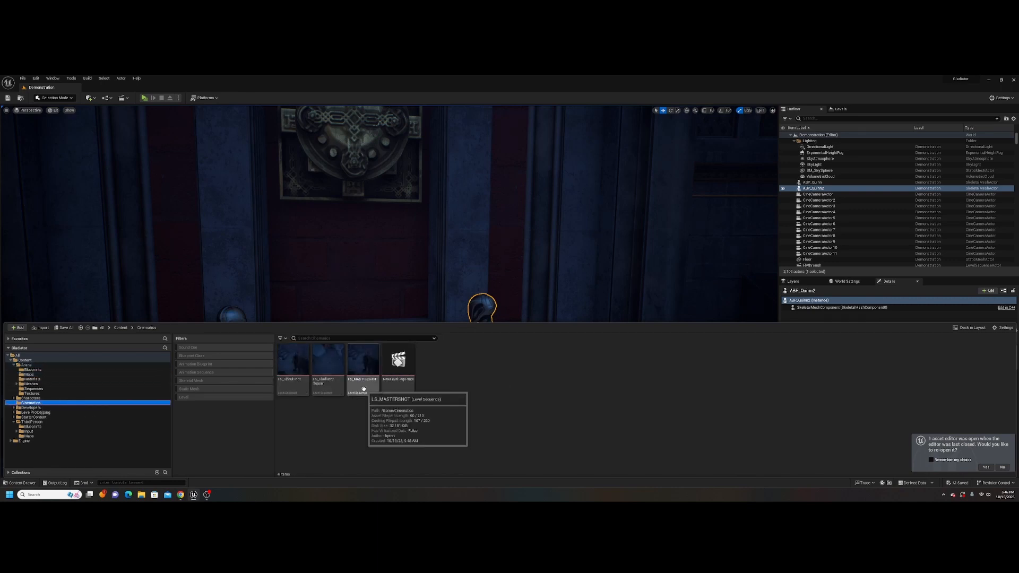
left_click(289, 386)
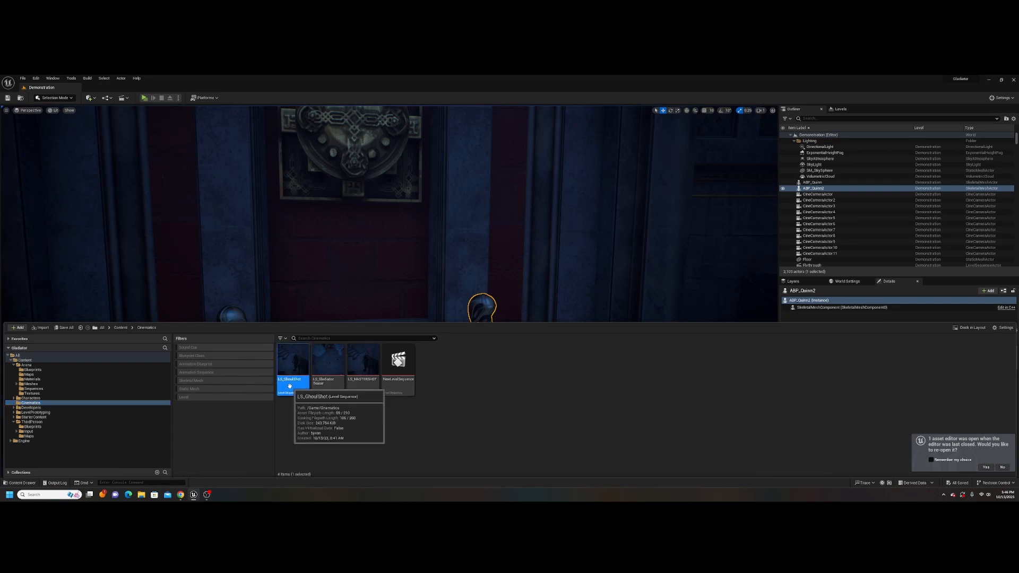
double_click(289, 386)
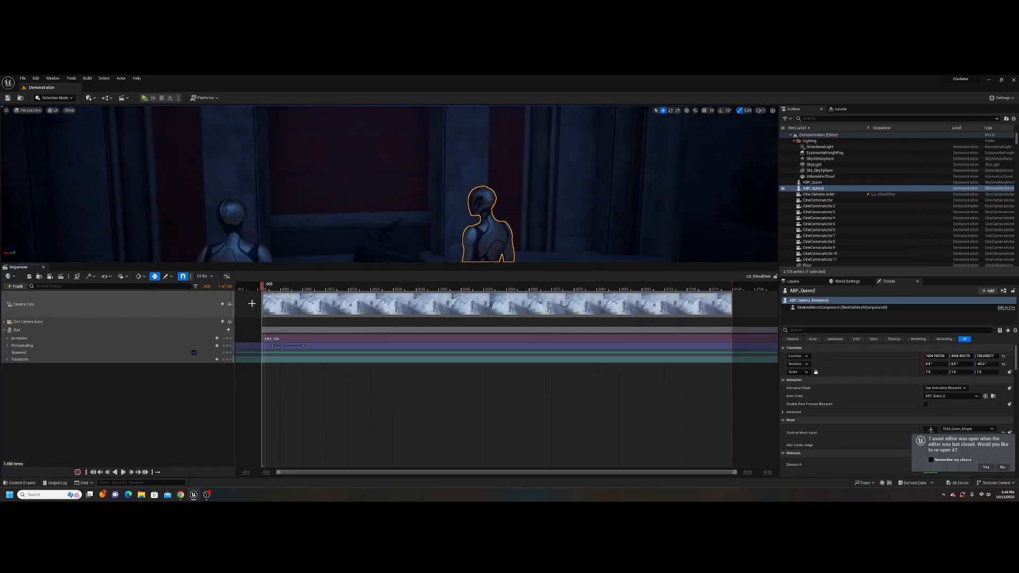
Step: Preview the sequence through its camera cuts and scrub the playhead to frame 23
left_click(230, 304)
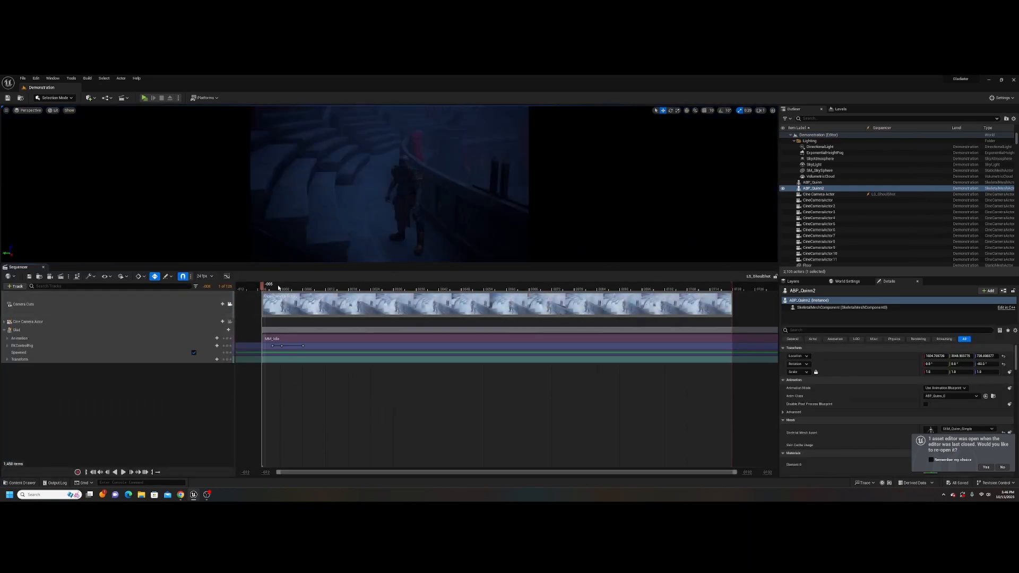
left_click_drag(278, 288, 366, 287)
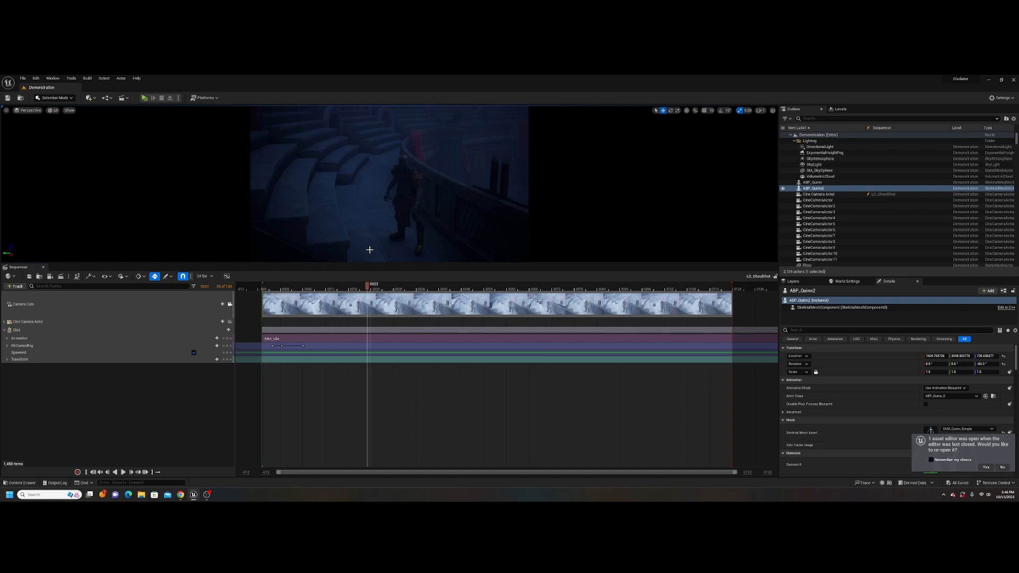
right_click(427, 221)
Step: Leave the camera view, hide the editor overlays and examine the armoured character up close, resizing the viewport as needed
left_click(230, 304)
mouse_move(421, 207)
right_mouse_down()
mouse_move(412, 214)
mouse_move(427, 208)
right_mouse_up()
key("w")
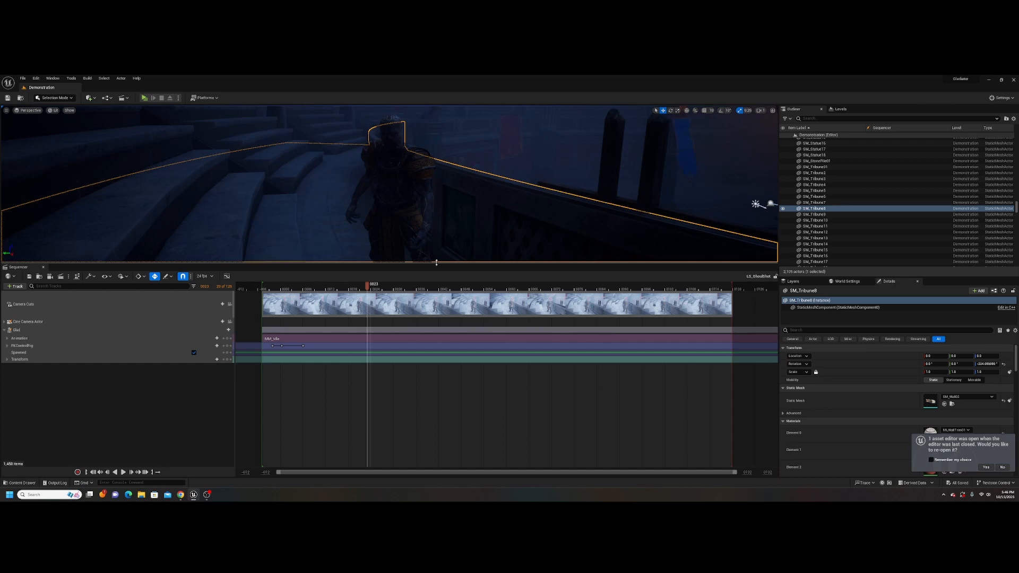
left_click_drag(437, 262, 436, 399)
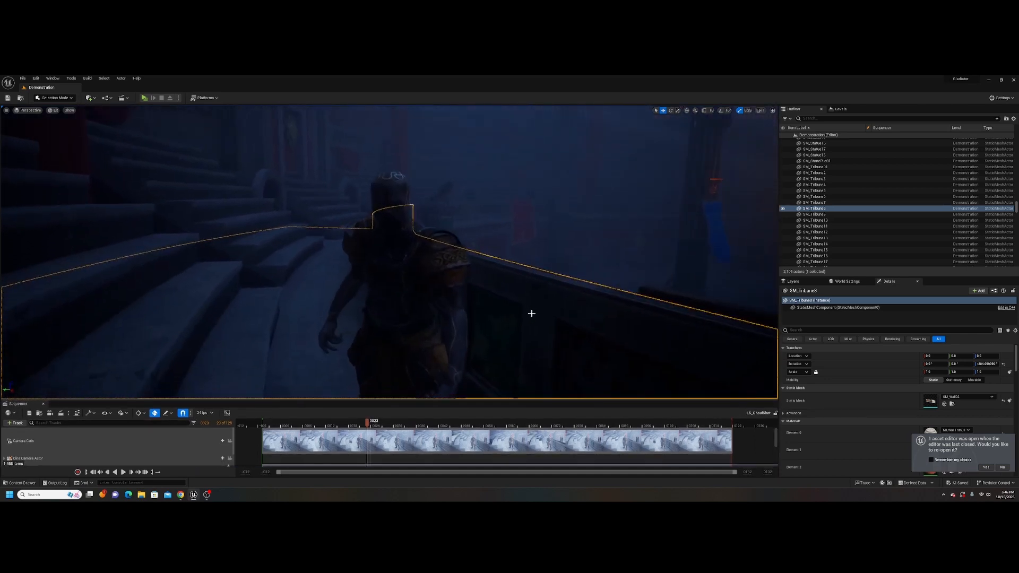
key("g")
right_click_drag(533, 311, 496, 318)
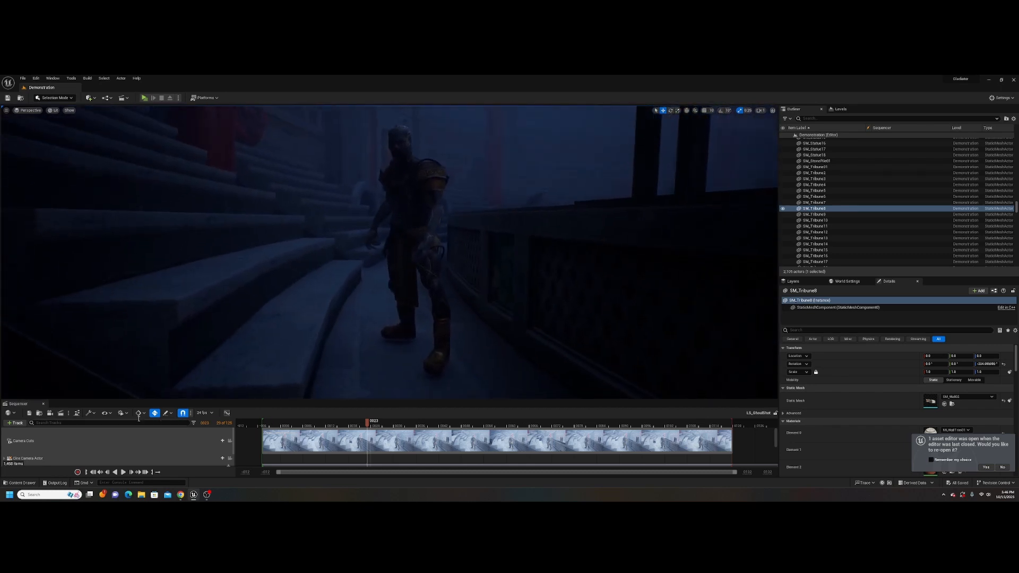
left_click_drag(138, 397, 138, 334)
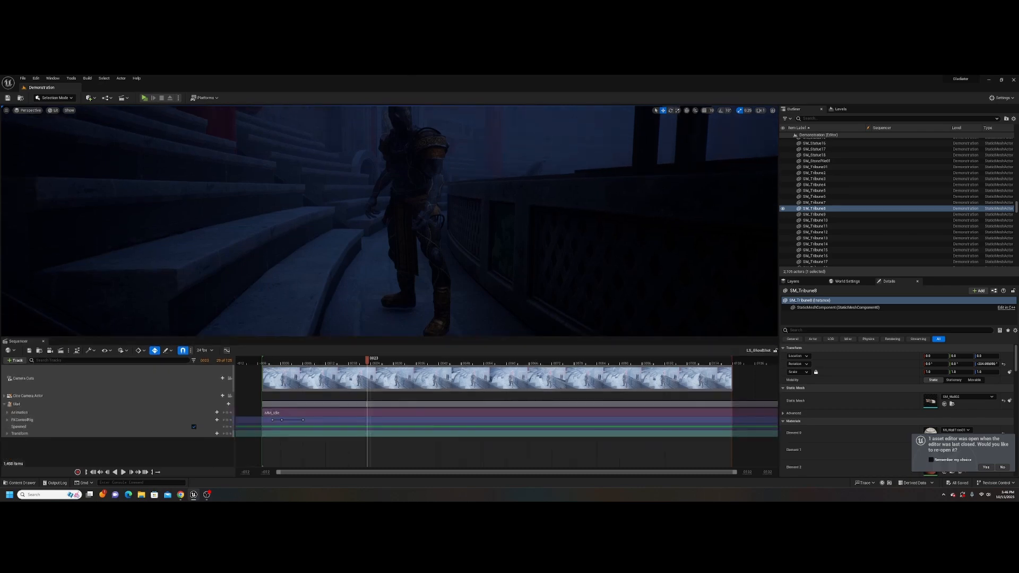
Step: Switch to the browser, examine the GladiusSword model and its page details on Sketchfab, and return to Unreal Editor
mouse_move(0, 260)
left_mouse_down()
mouse_move(461, 101)
mouse_move(424, 104)
left_mouse_up()
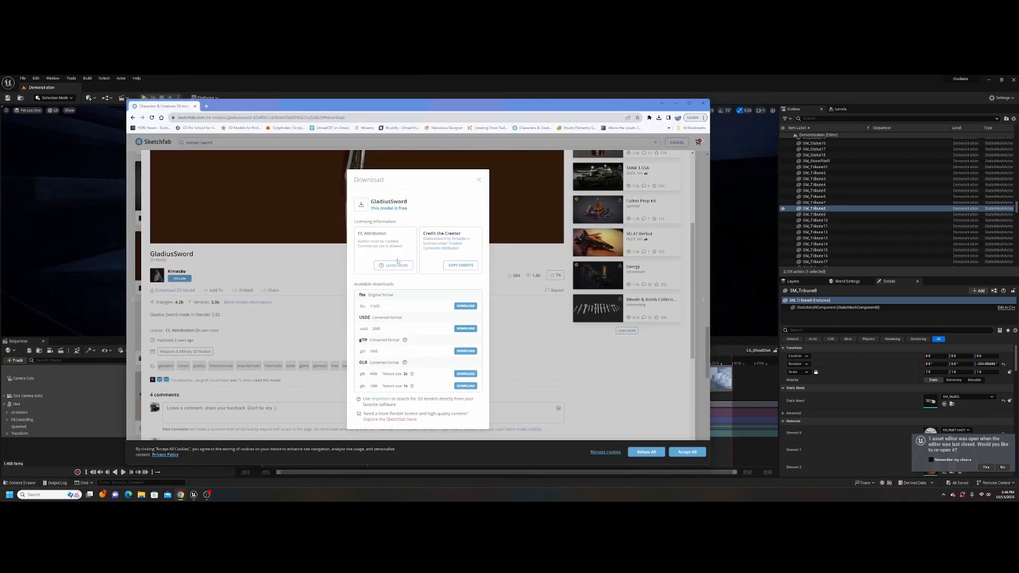
left_click(480, 181)
scroll(421, 308, "up", 2)
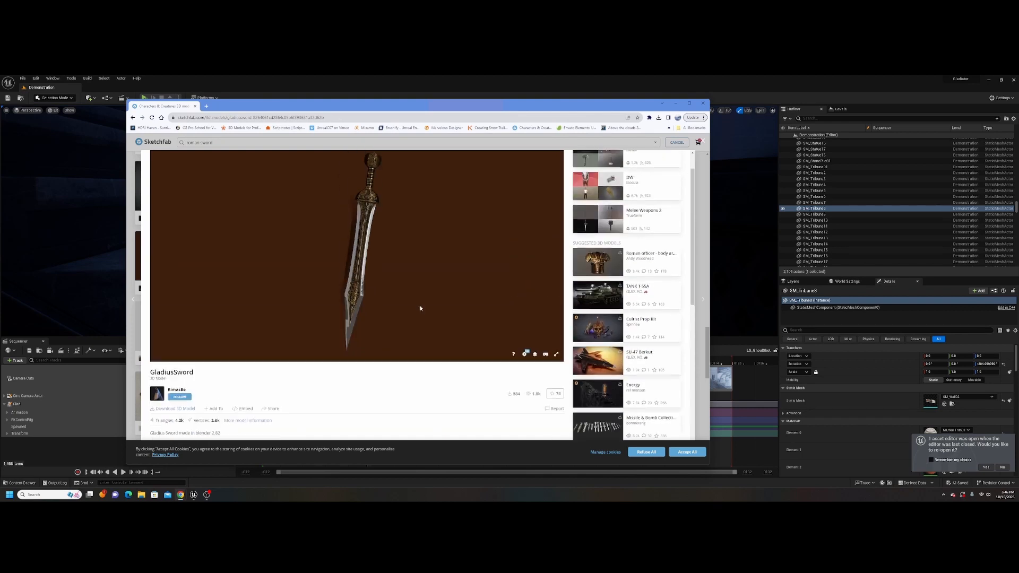
scroll(399, 219, "up", 1)
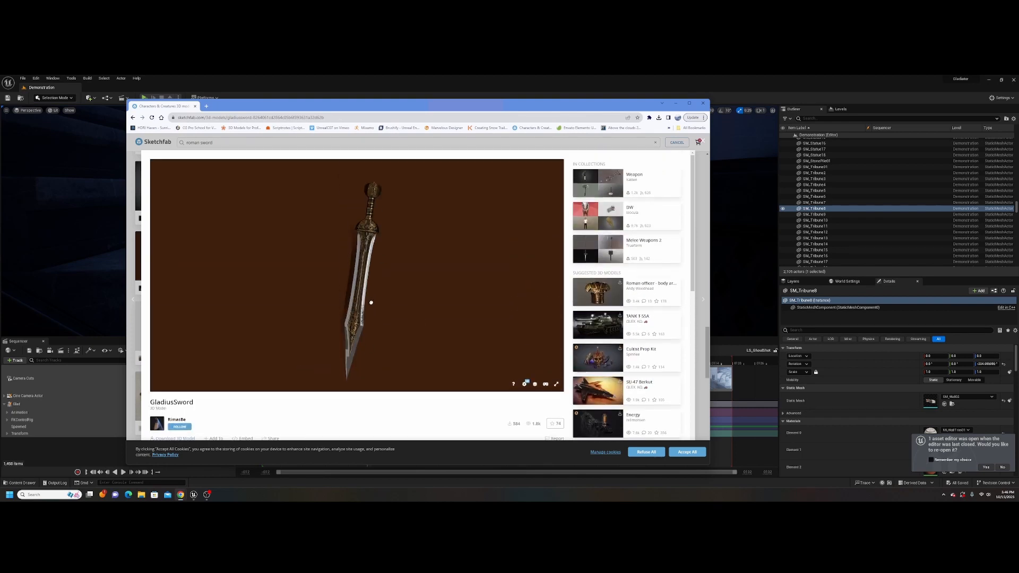
mouse_move(371, 303)
left_mouse_down()
mouse_move(293, 284)
mouse_move(334, 257)
mouse_move(371, 289)
mouse_move(369, 244)
mouse_move(355, 335)
mouse_move(365, 384)
left_mouse_up()
scroll(419, 397, "down", 4)
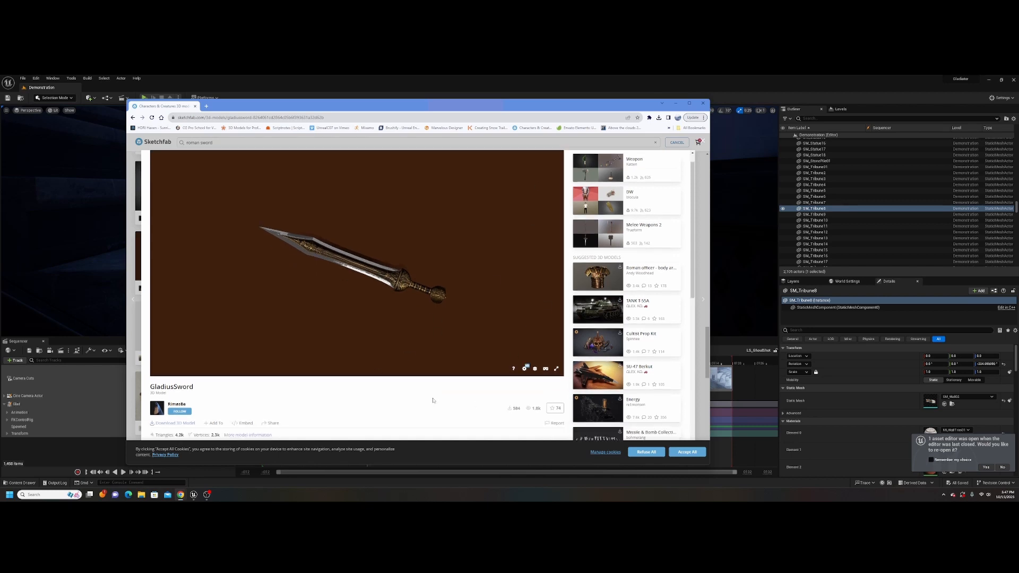
scroll(320, 344, "down", 3)
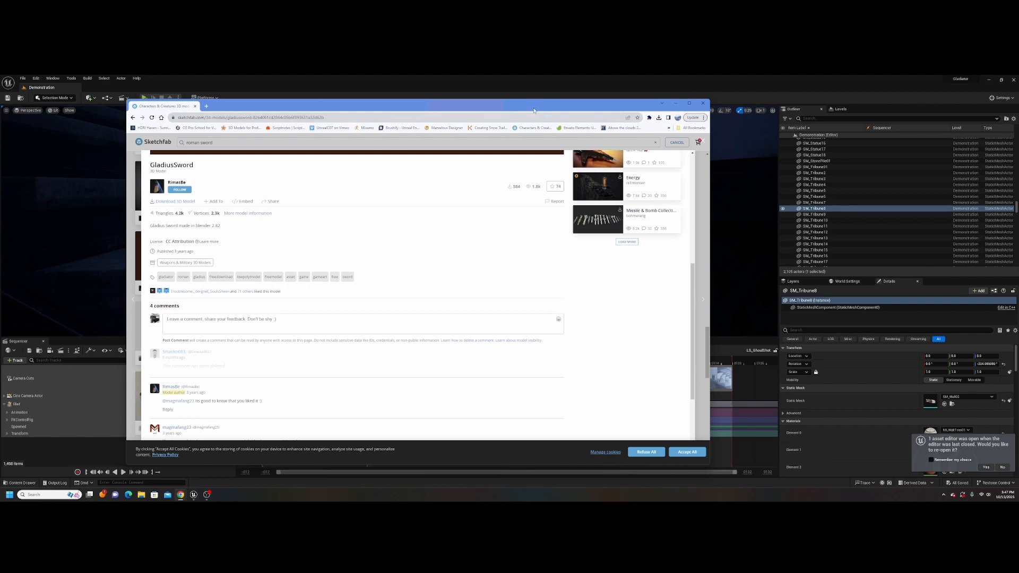
left_click(675, 103)
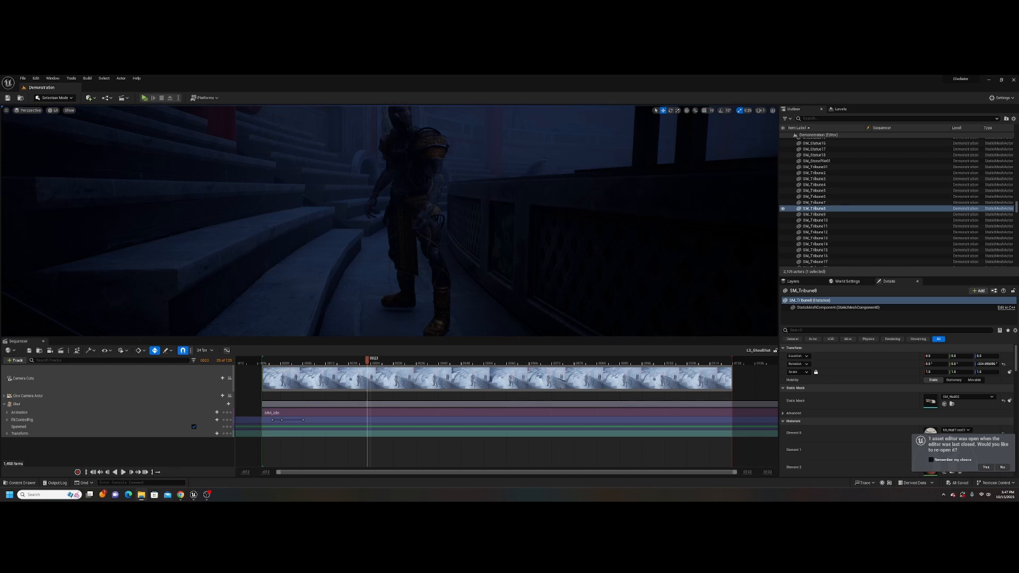
Step: Create a folder named Props in the project's Content folder and open it
left_click(21, 483)
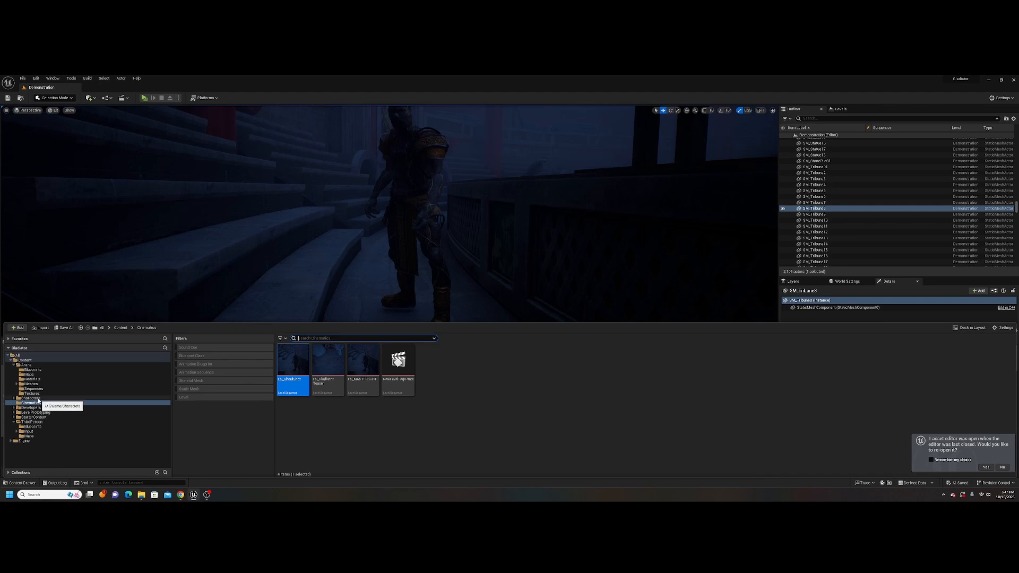
left_click(25, 360)
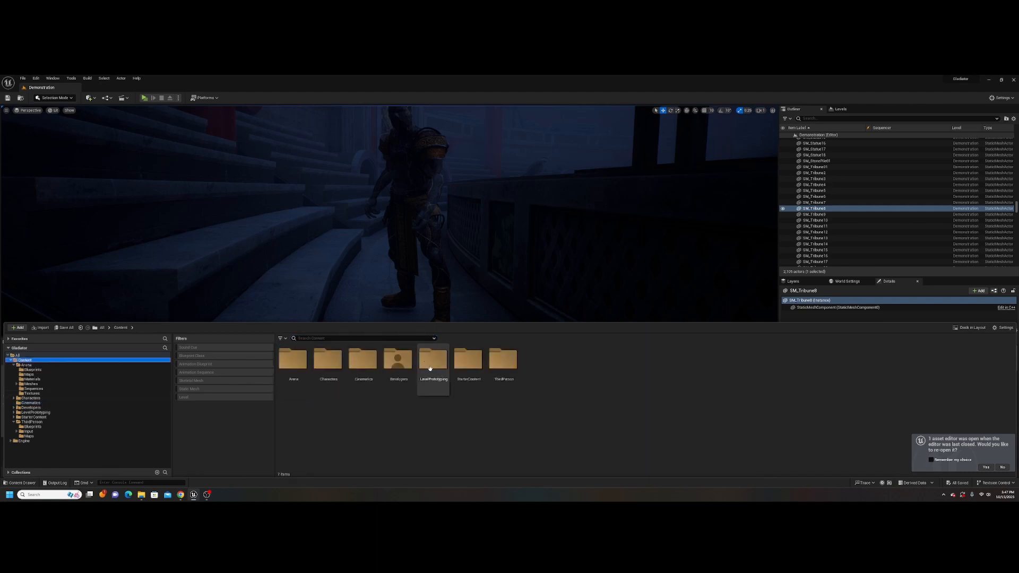
right_click(554, 366)
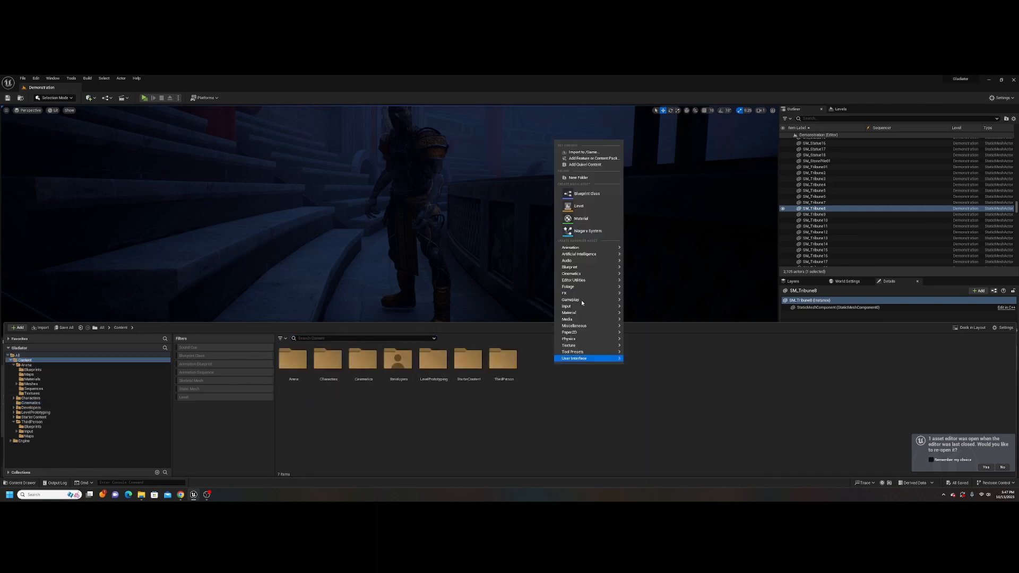
left_click(582, 184)
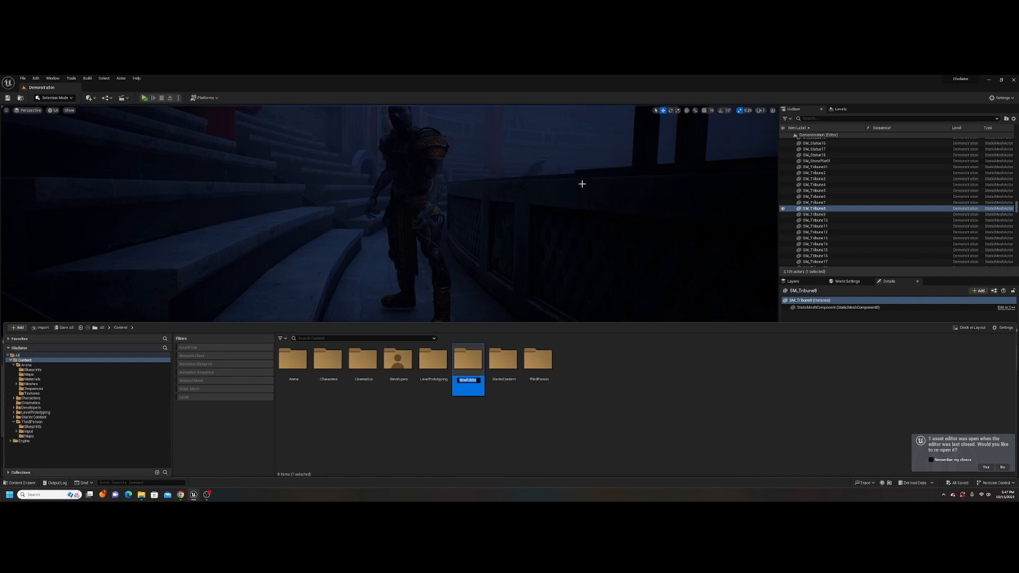
type("Props")
key("Return")
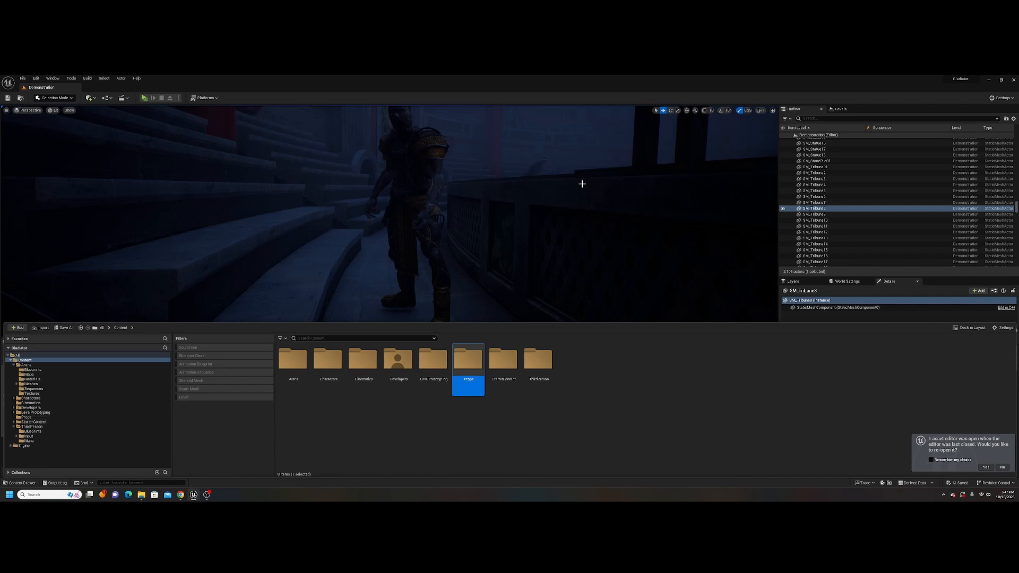
double_click(468, 366)
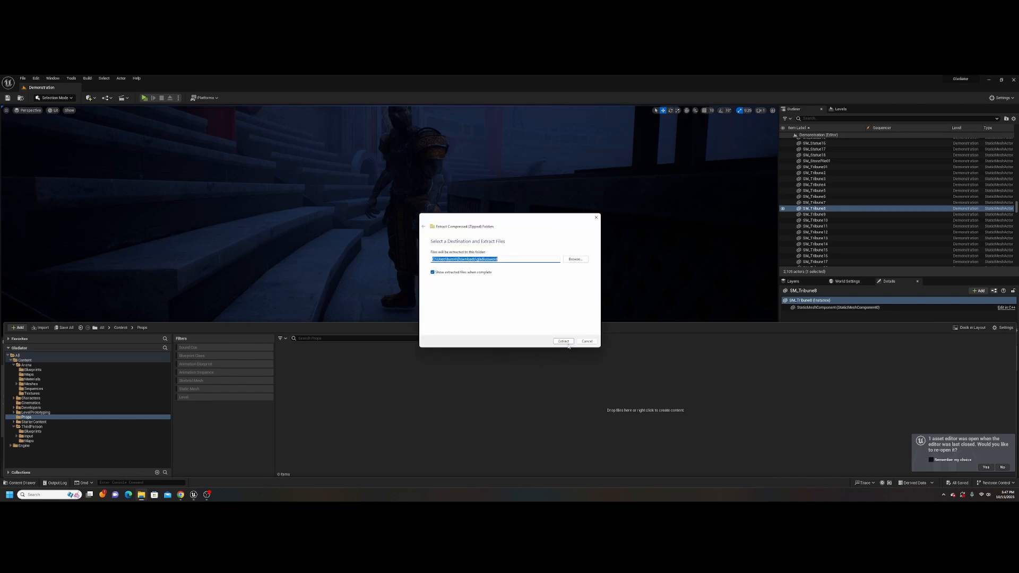
Step: Extract the downloaded sword archive and its nested archive, import the GladiusSword FBX into Props with the default options, and dismiss the message log
left_click(564, 341)
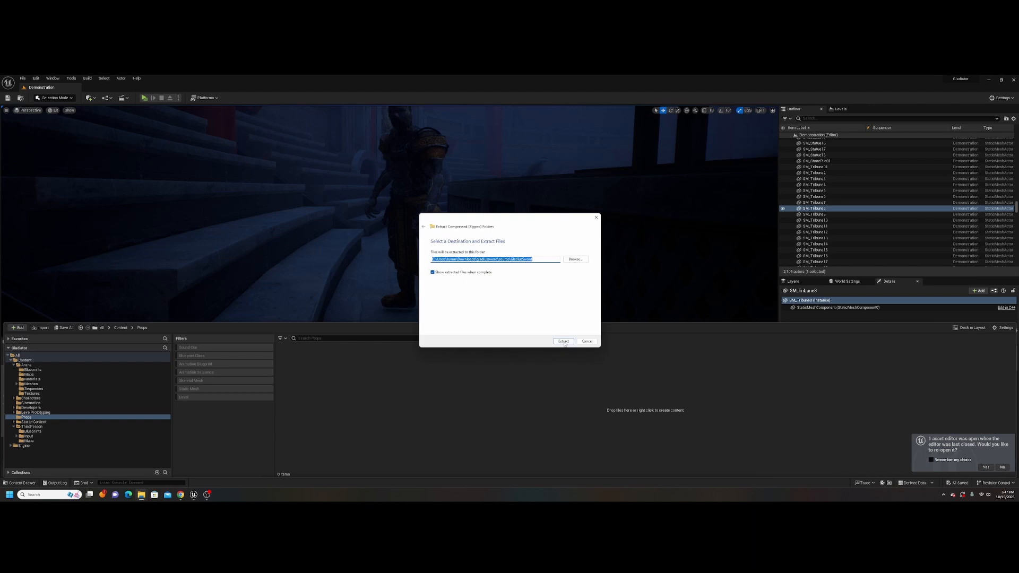
left_click(564, 341)
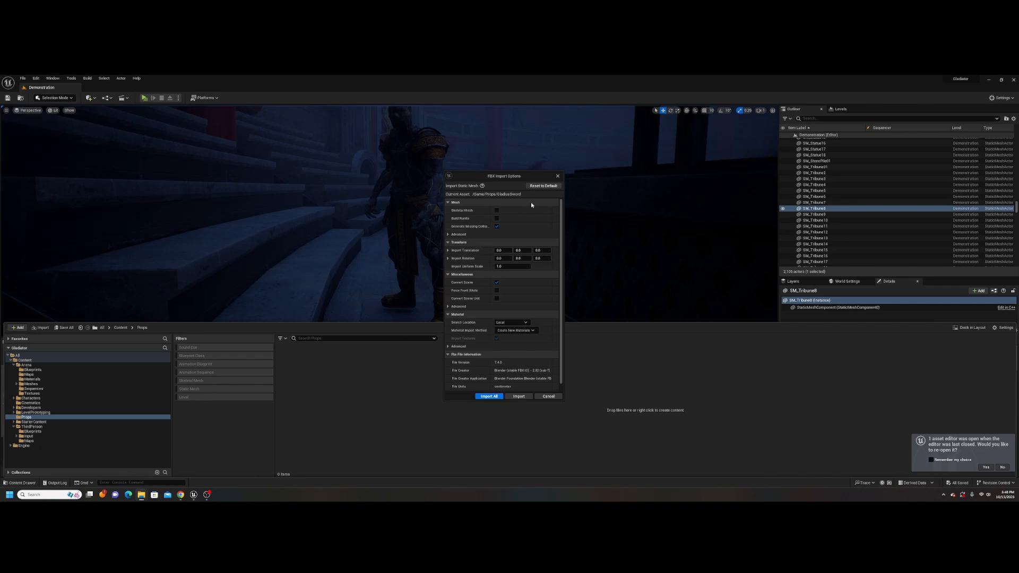
left_click(487, 397)
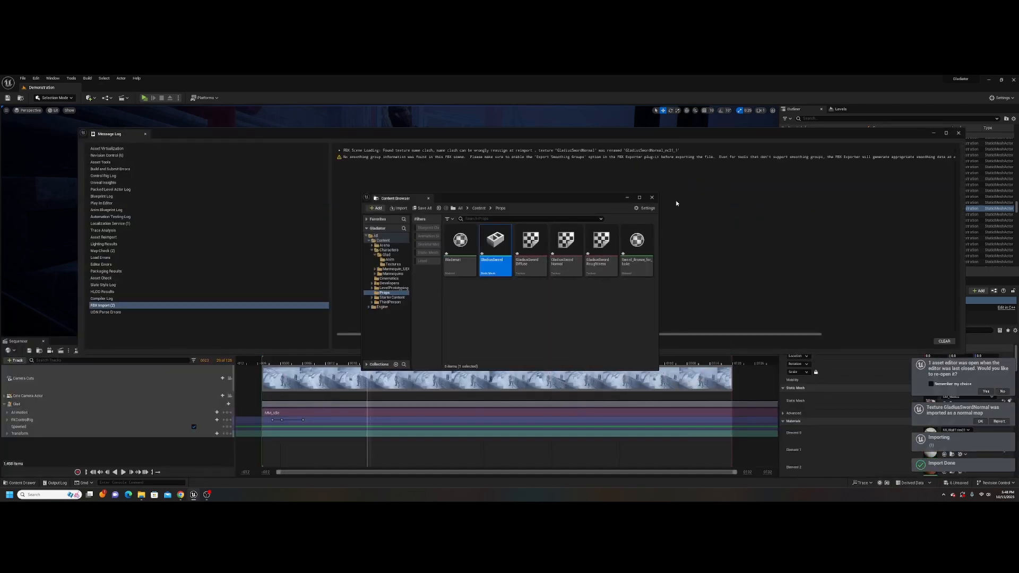
left_click(145, 134)
Step: Move and enlarge the Content Browser window to show all imported sword assets, and save them all
left_click_drag(532, 200, 319, 178)
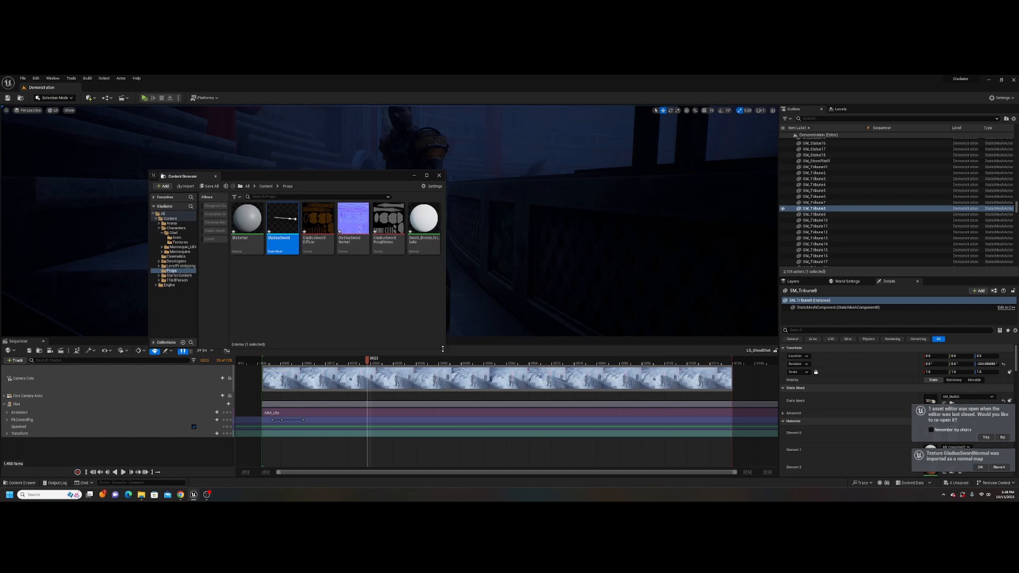
left_click_drag(445, 348, 750, 474)
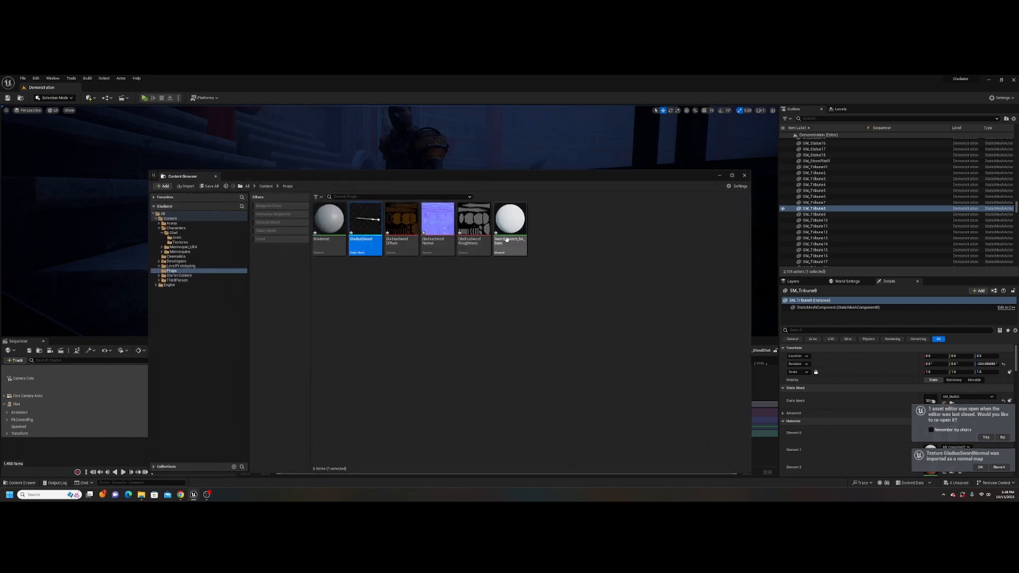
mouse_move(510, 252)
key("ctrl+shift+s")
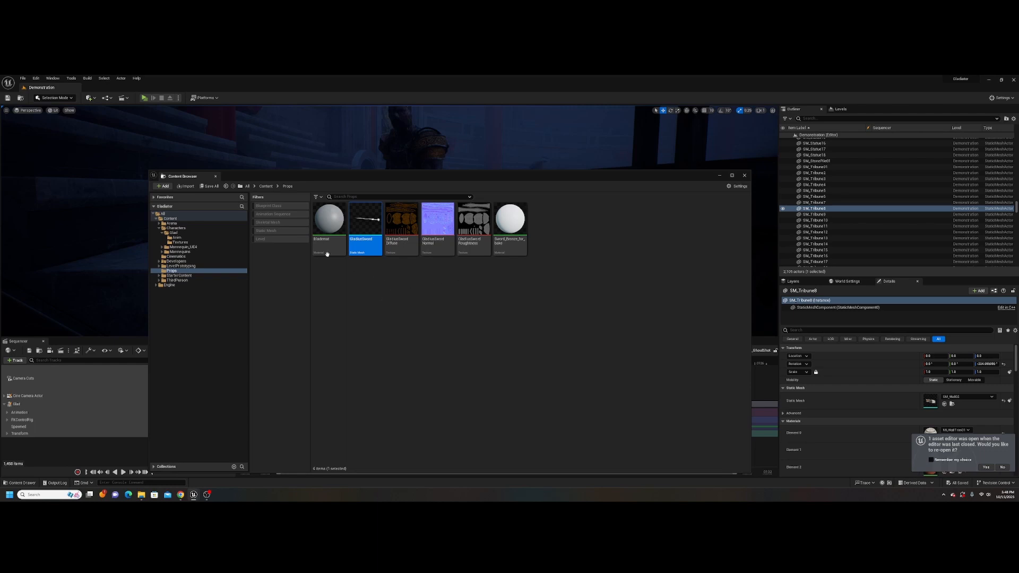
Step: Open the Blademat material and arrange its editor side by side with a narrowed Content Browser
mouse_move(326, 245)
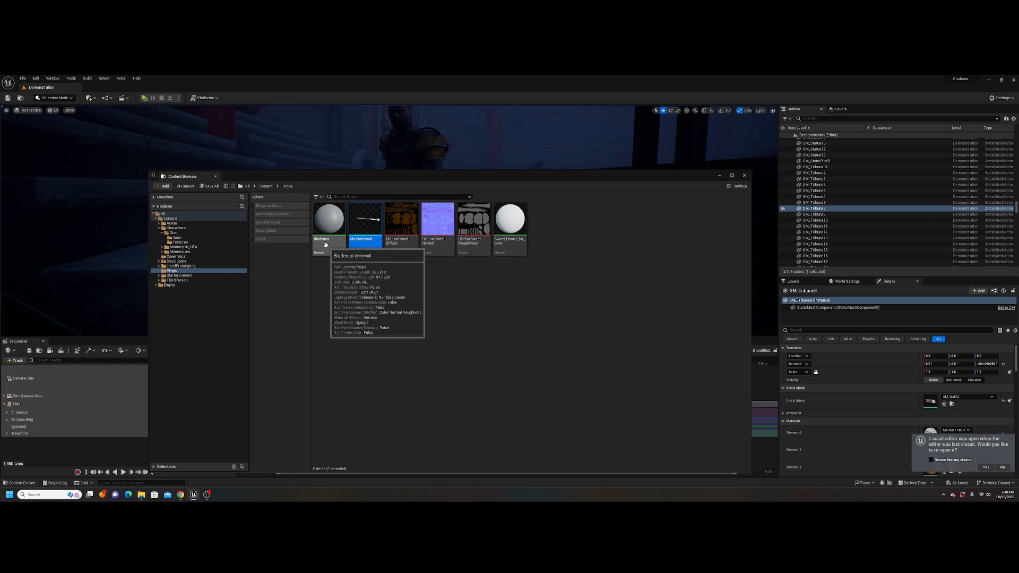
double_click(326, 245)
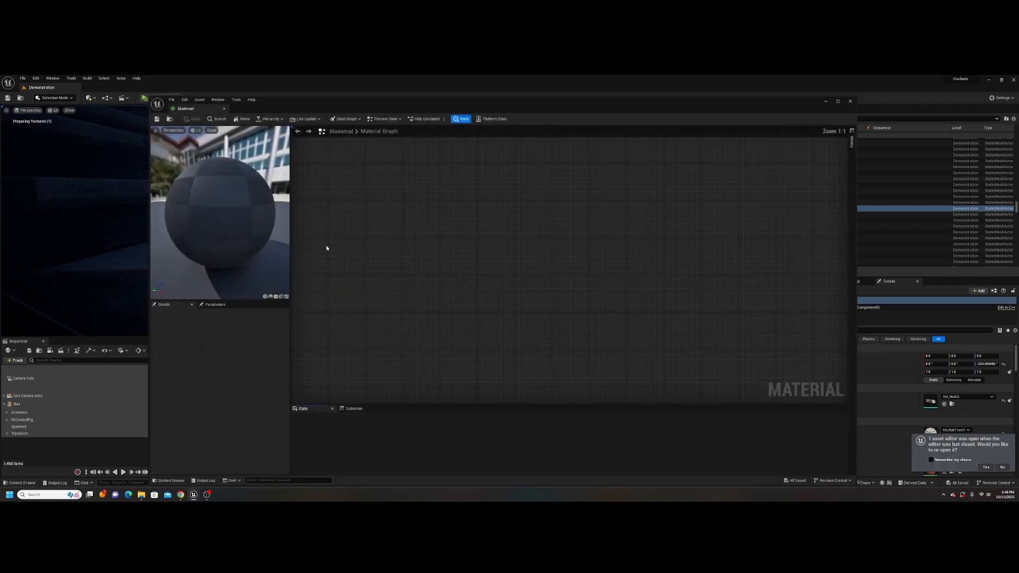
left_click_drag(306, 96, 560, 94)
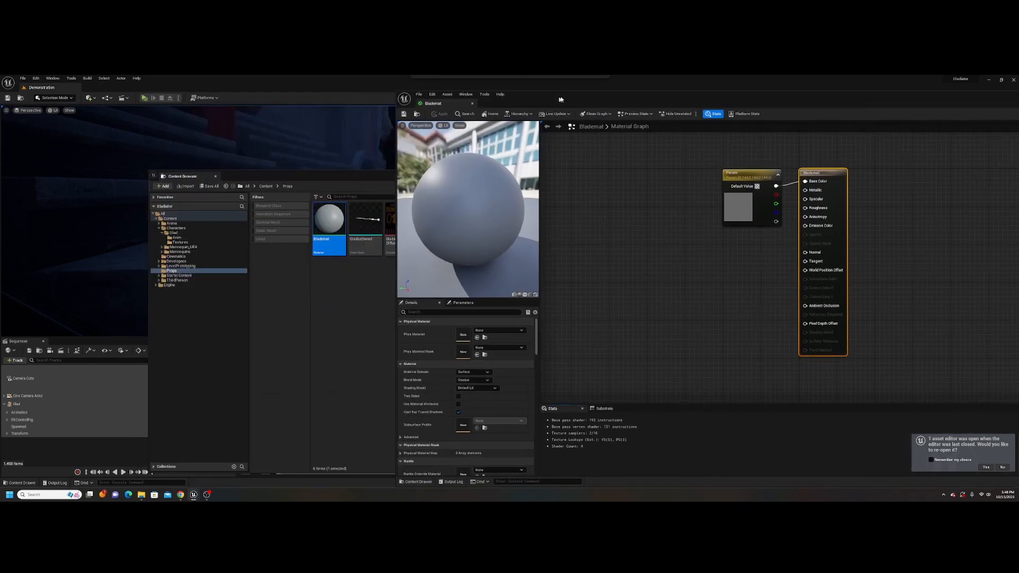
left_click_drag(367, 177, 218, 155)
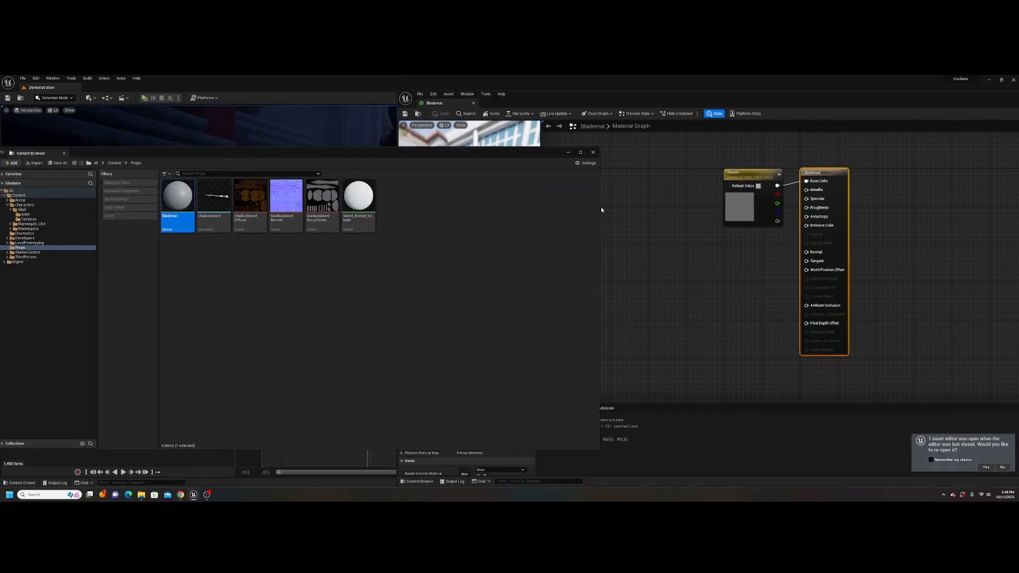
left_click_drag(600, 209, 413, 208)
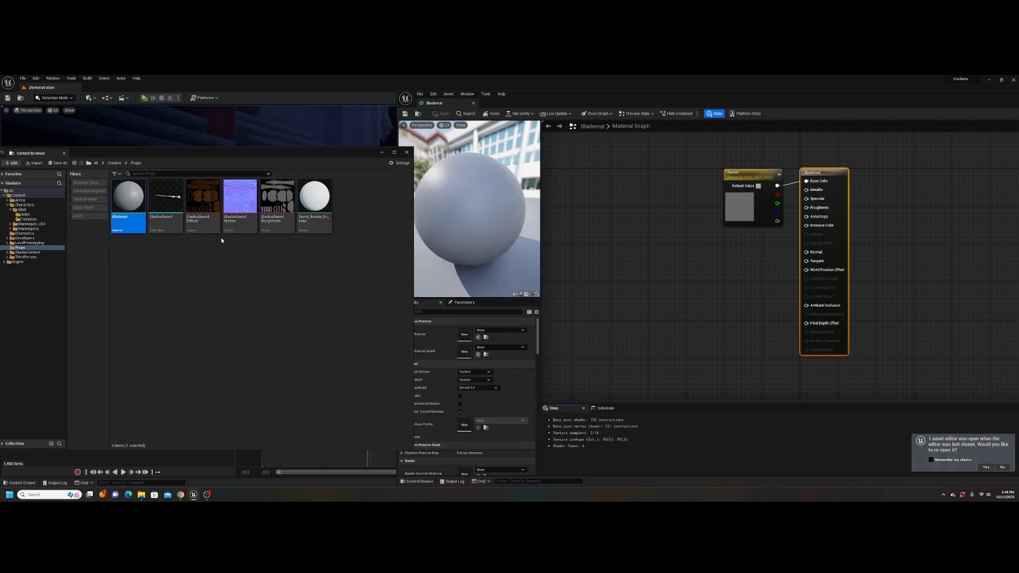
Step: Add the GladiusSword Diffuse, Normal and Roughness textures to the Blademat graph and separate the overlapping sample nodes
left_click(208, 225)
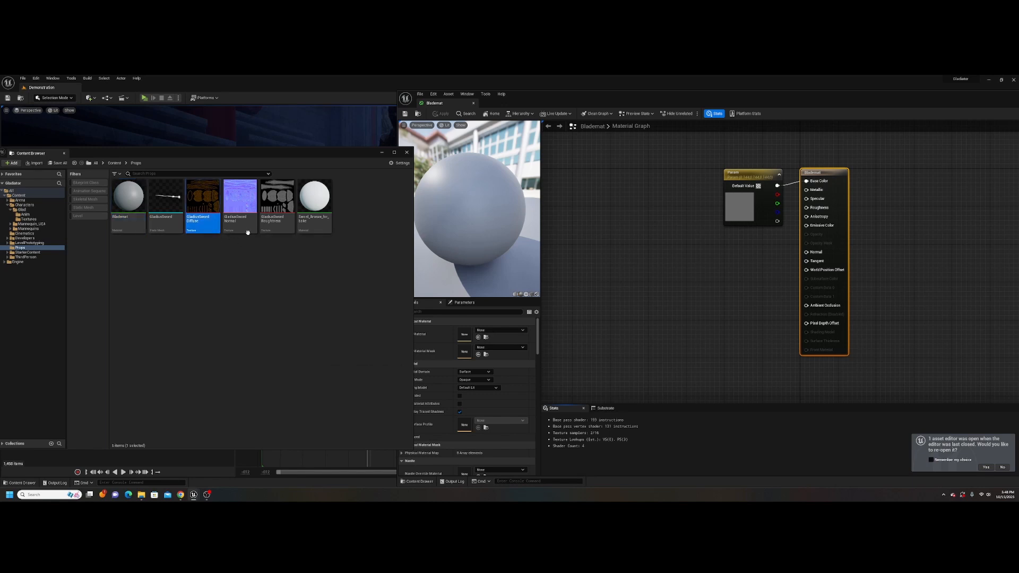
left_click(277, 225, "shift")
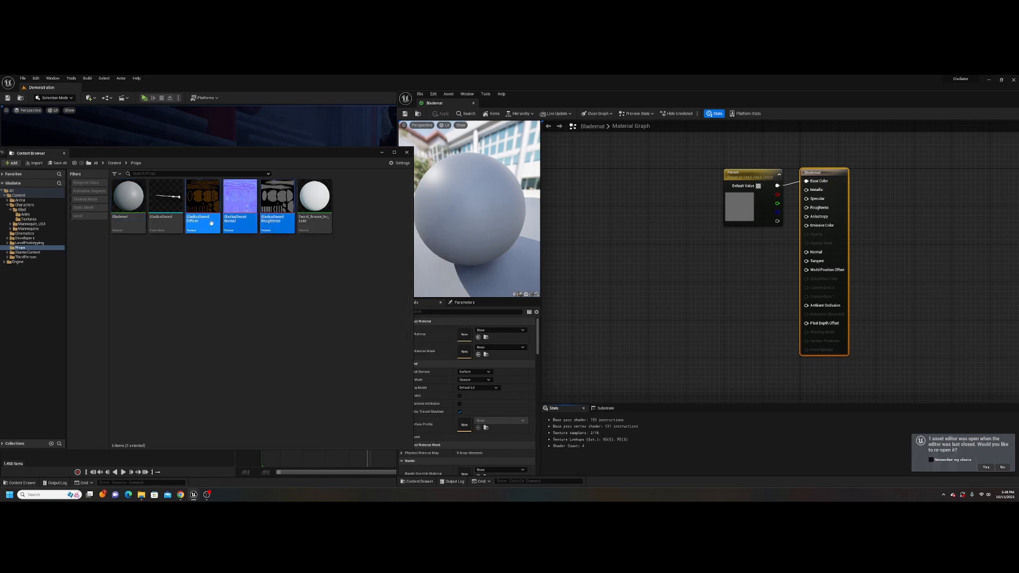
left_click_drag(210, 223, 638, 164)
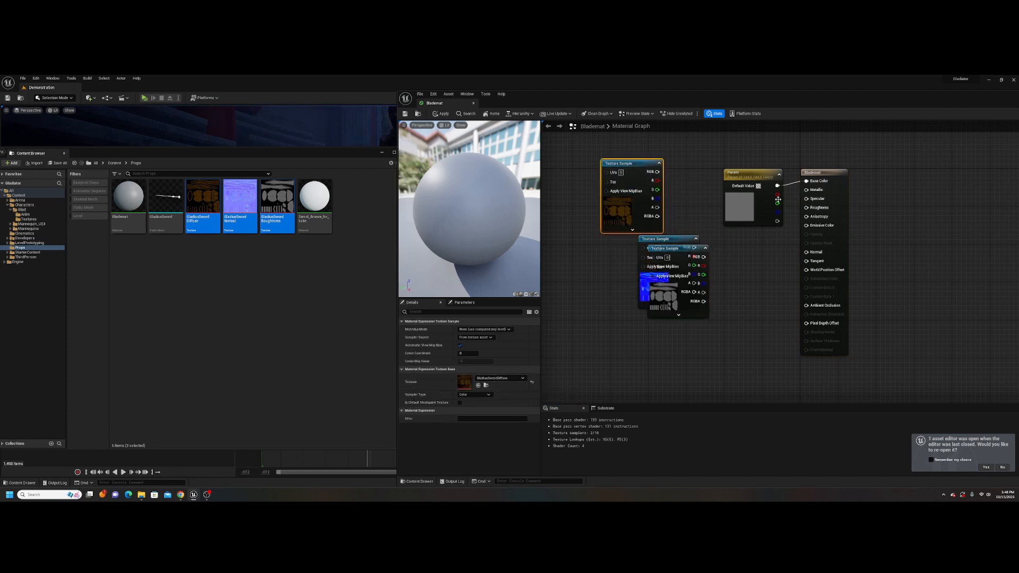
left_click_drag(684, 258, 695, 315)
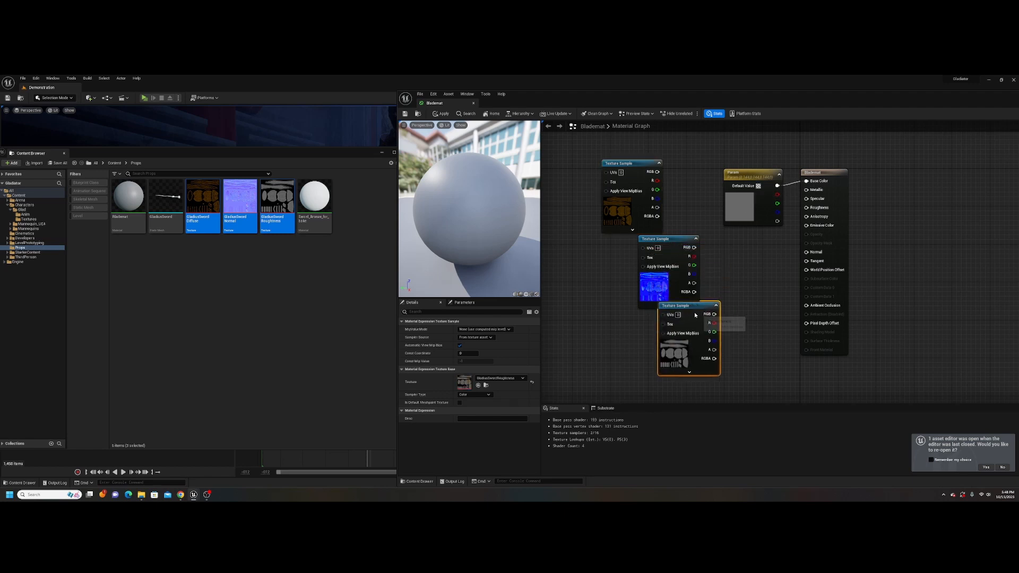
Step: Delete the Param colour node and connect the diffuse texture's RGB output to Base Color
left_click(753, 170)
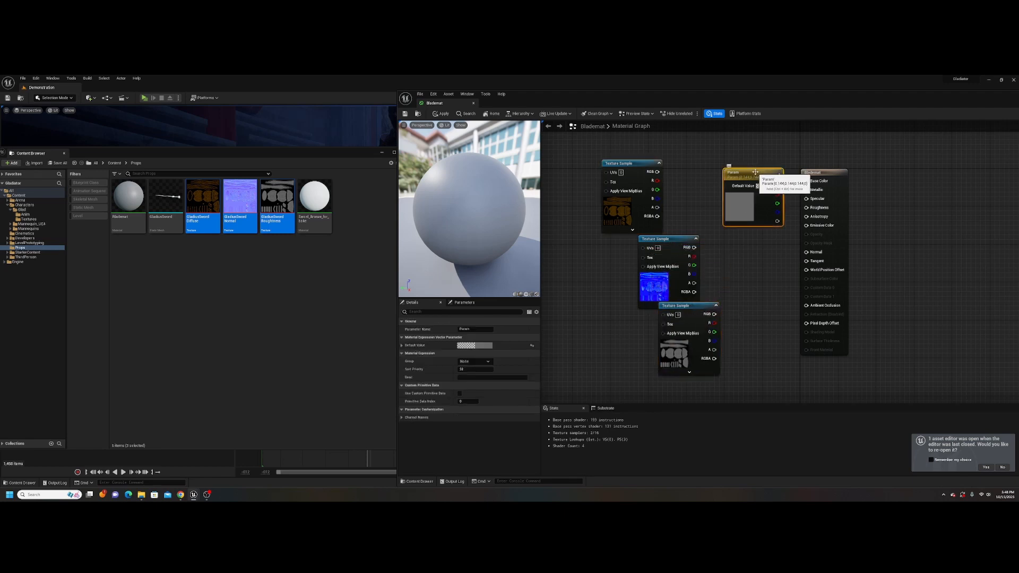
key("Delete")
left_click_drag(657, 172, 806, 181)
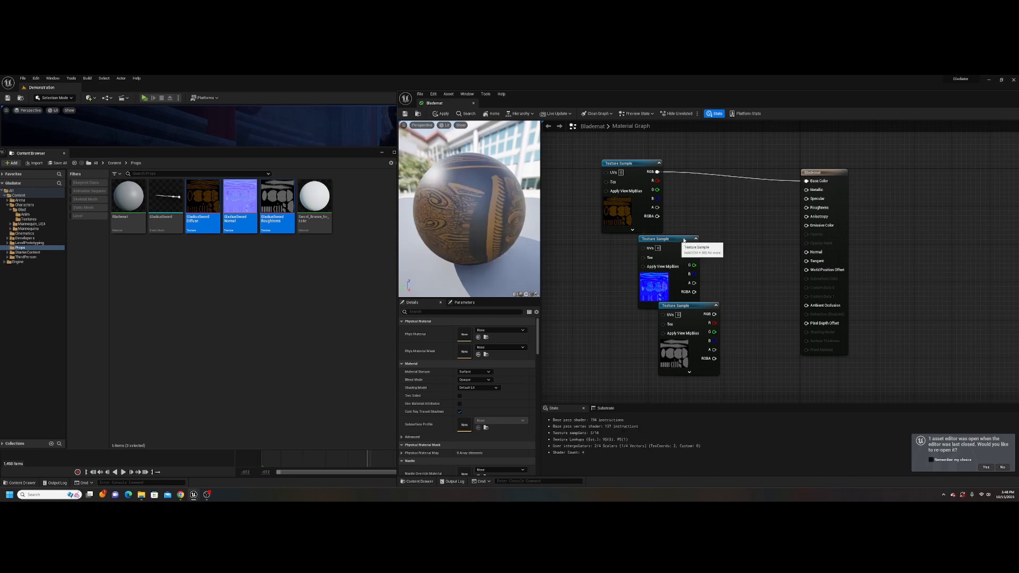
Step: Connect the normal texture to Normal and the roughness texture's RGB output to Roughness, and apply the material changes
left_click_drag(674, 243, 806, 252)
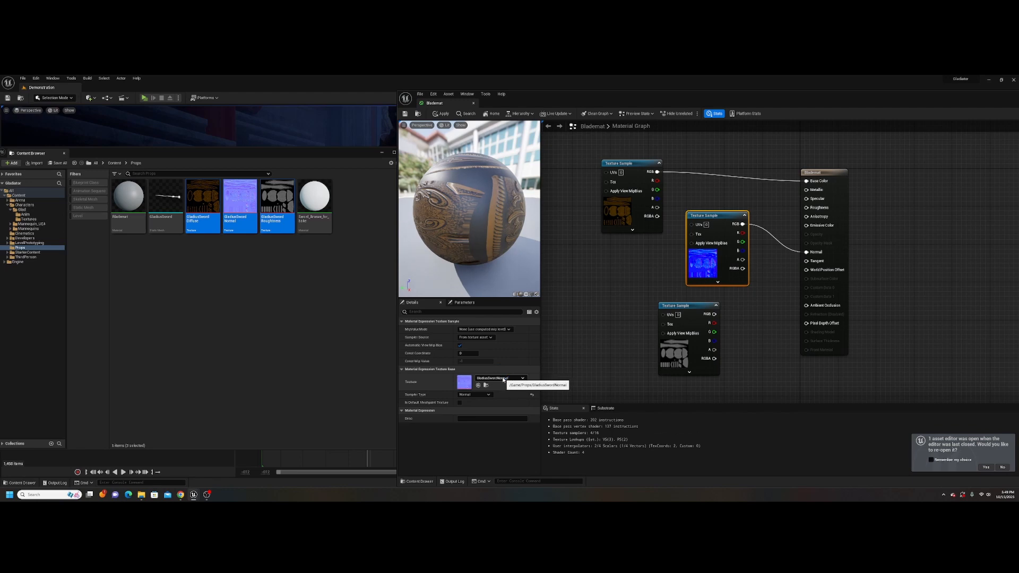
left_click(682, 317)
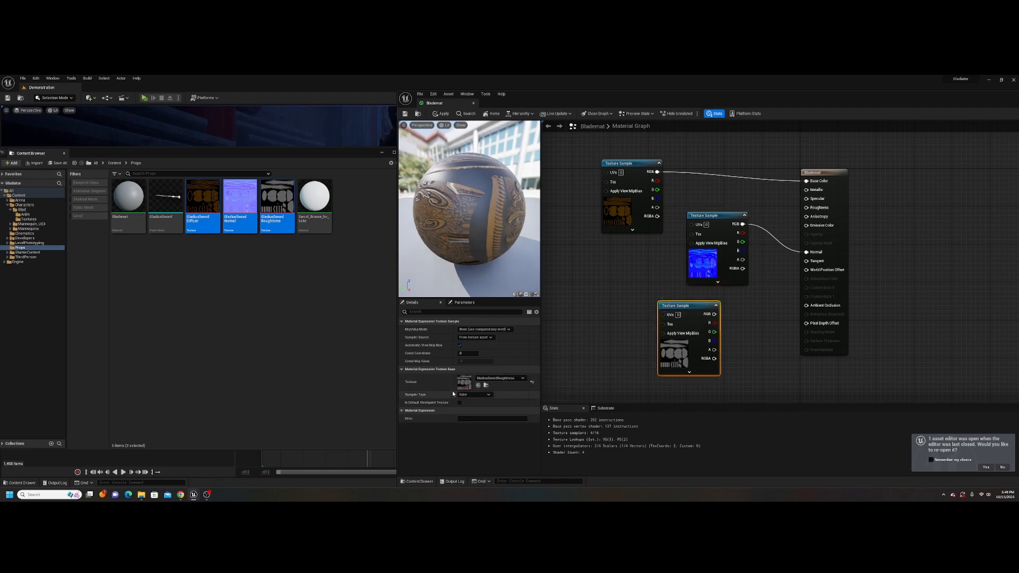
left_click_drag(714, 314, 806, 207)
left_click(443, 114)
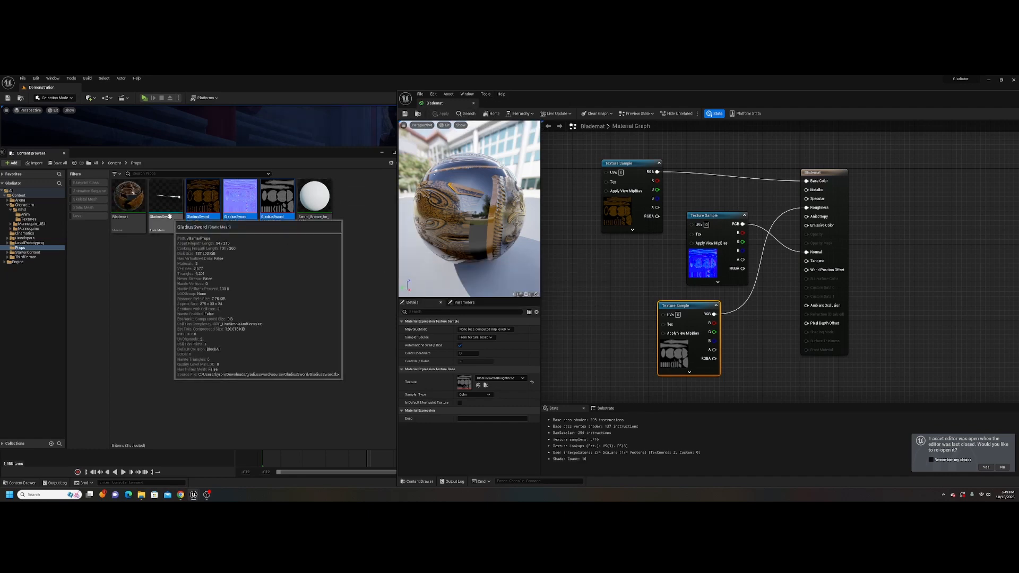
Step: Rename the Blademat material as M_GladiusSword
right_click(130, 222)
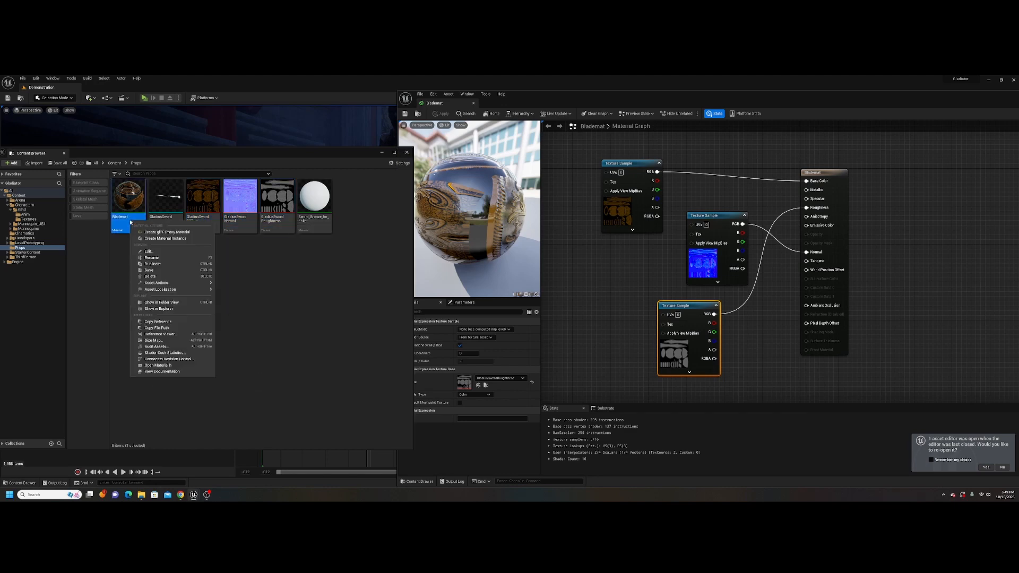
left_click(152, 258)
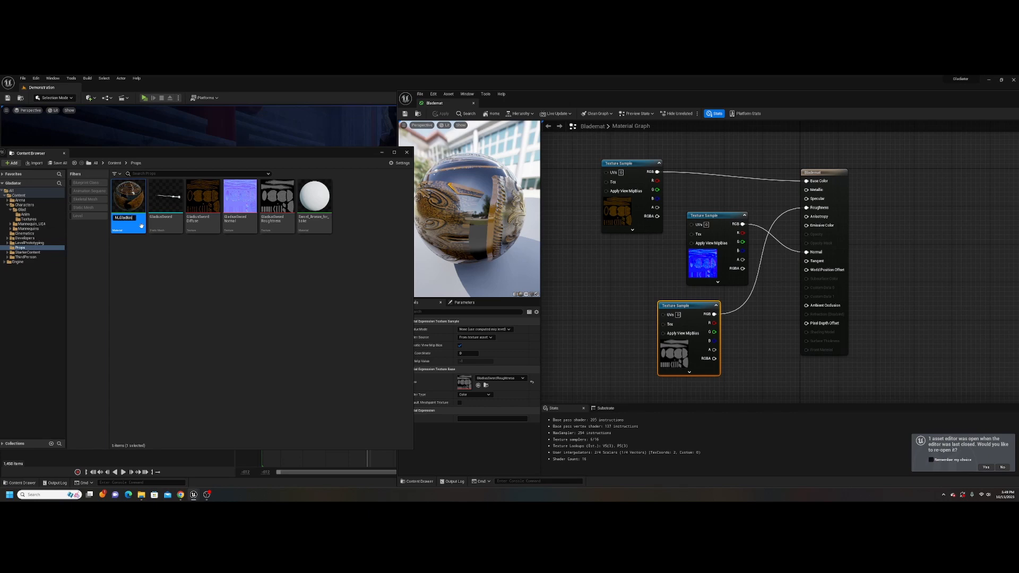
key("Return")
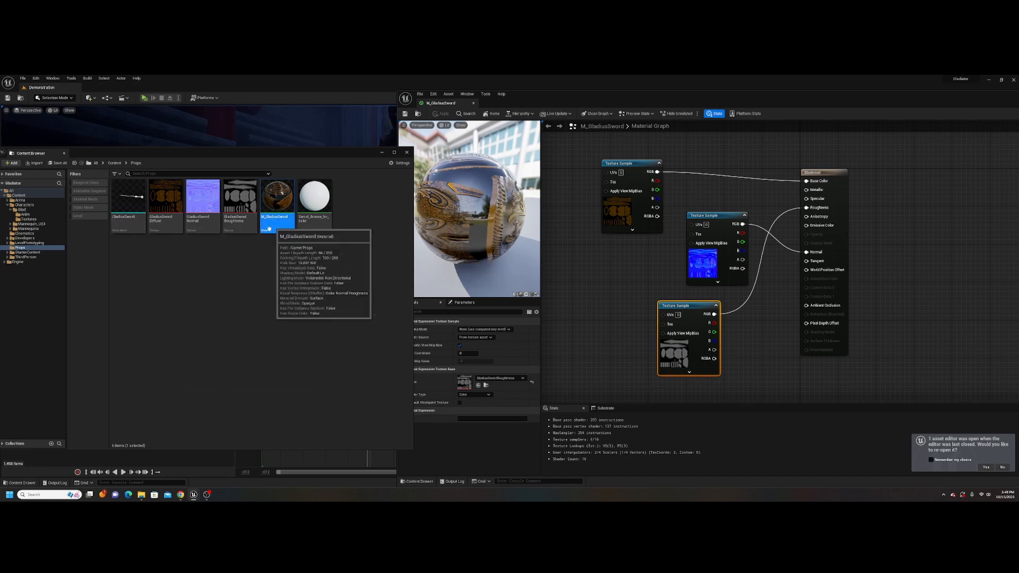
Step: Open the GladiusSword static mesh and isolate its Element 0 material to examine which parts it covers
left_click(133, 223)
double_click(135, 225)
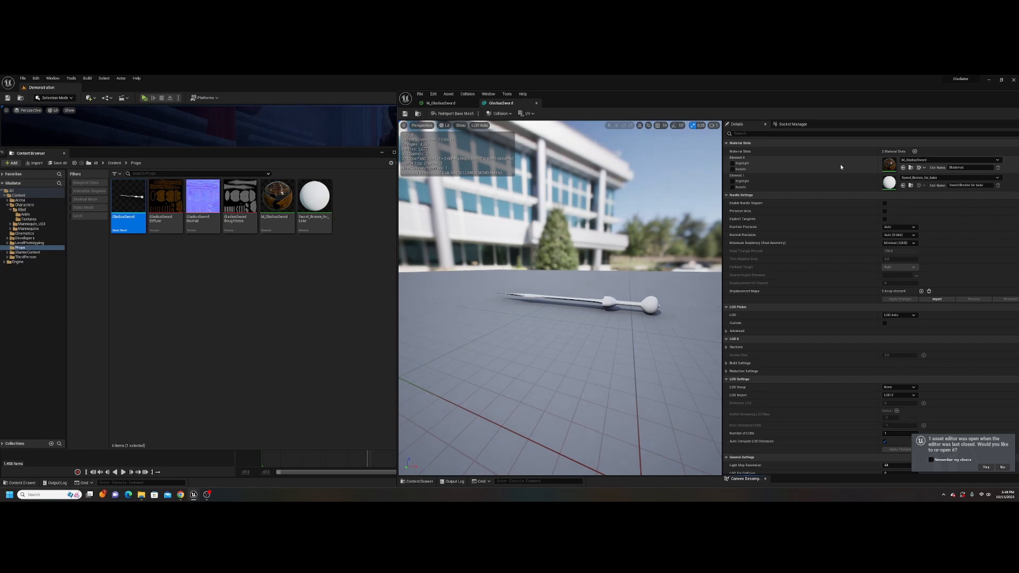
left_click(733, 169)
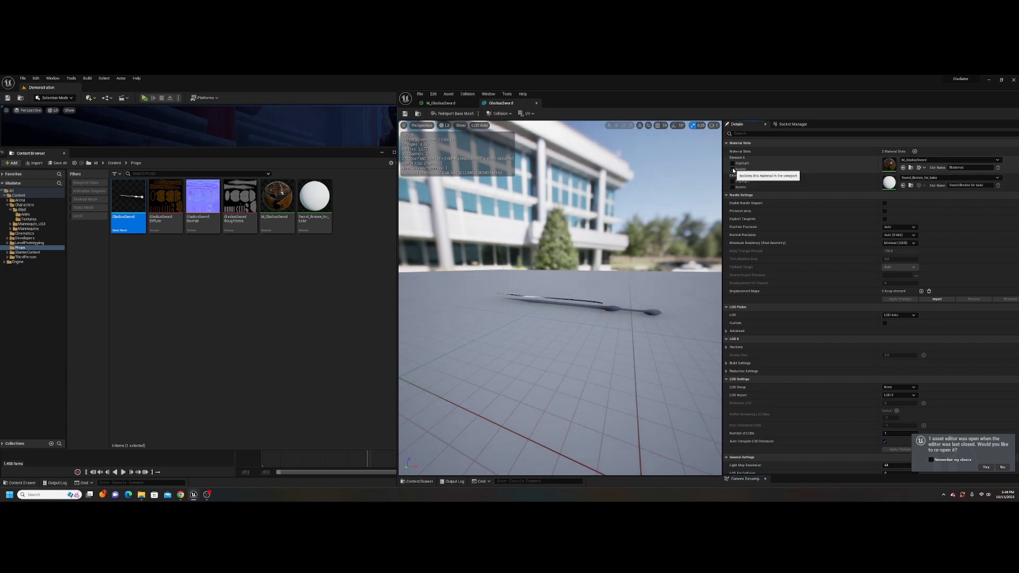
right_click_drag(637, 249, 676, 315)
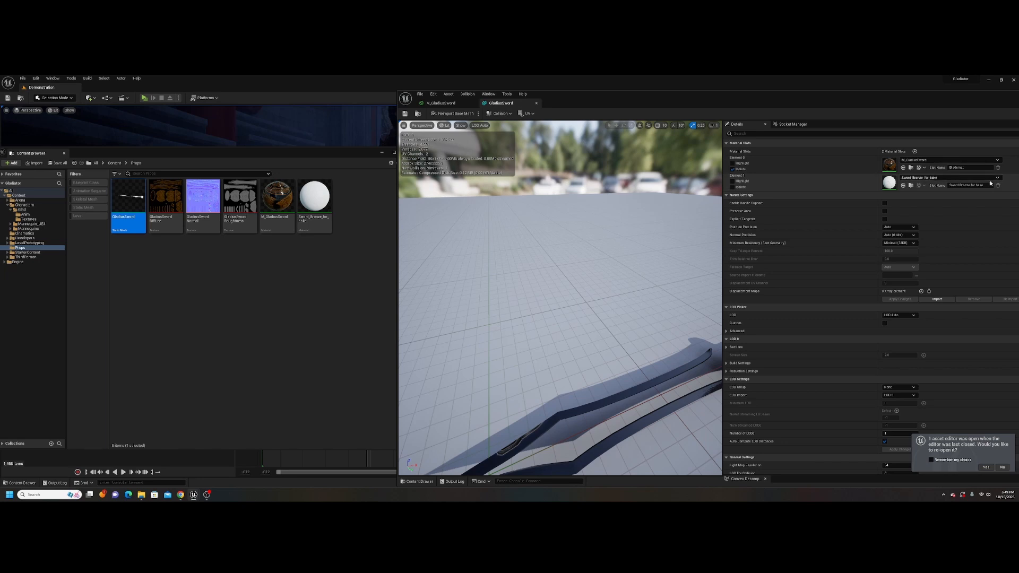
Step: Assign the M_GladiusSword material to the Element 1 slot of the GladiusSword mesh
left_click(934, 178)
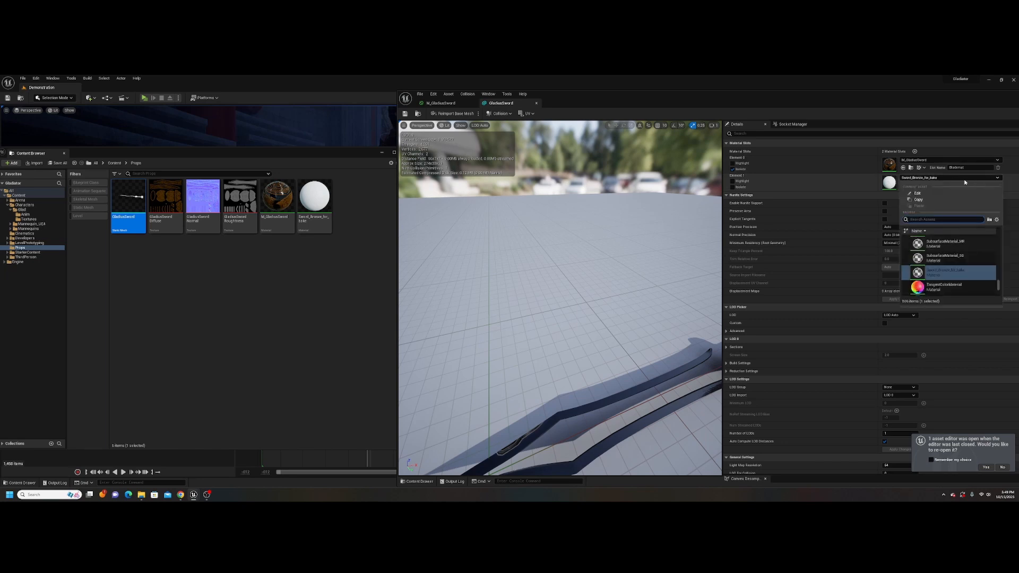
left_click(930, 179)
left_click(950, 179)
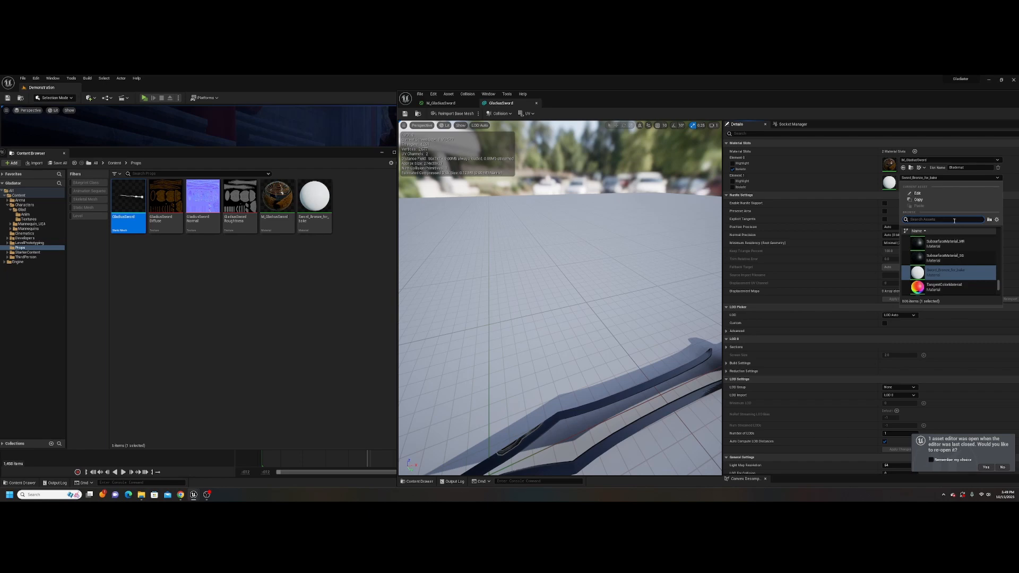
type("m_glad")
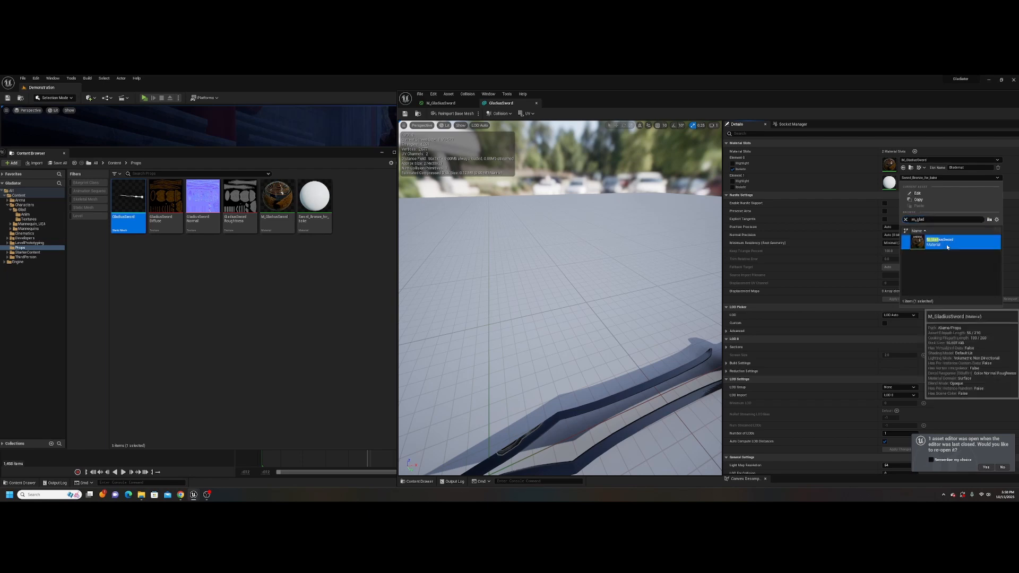
left_click(944, 243)
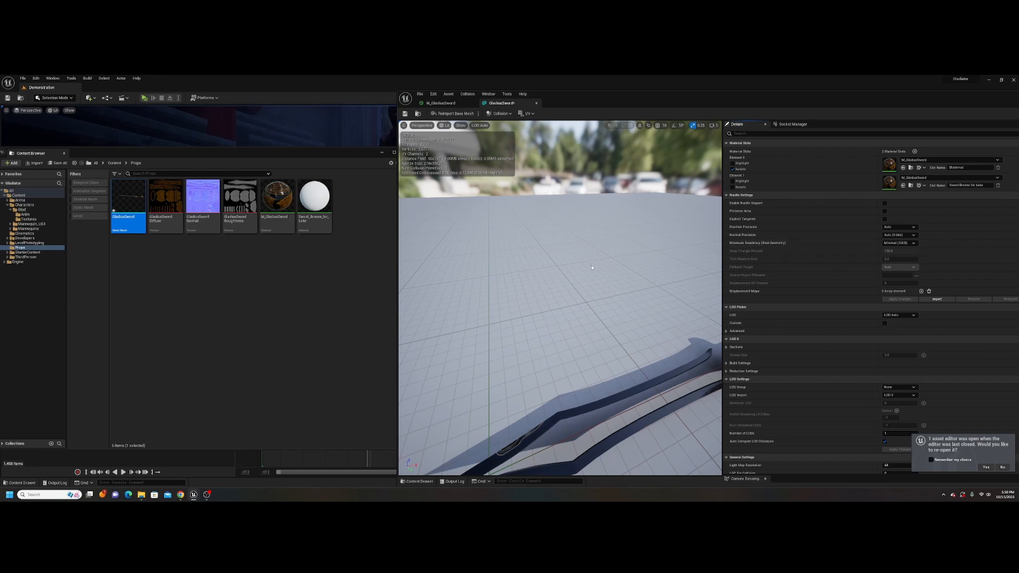
Step: Toggle the isolation of Element 1 and examine the textured sword's blade and hilt from several angles
mouse_move(591, 268)
right_mouse_down()
mouse_move(597, 324)
mouse_move(579, 313)
mouse_move(584, 297)
mouse_move(594, 311)
mouse_move(589, 265)
mouse_move(578, 260)
mouse_move(573, 276)
mouse_move(600, 282)
mouse_move(579, 271)
mouse_move(568, 234)
mouse_move(591, 267)
right_mouse_up()
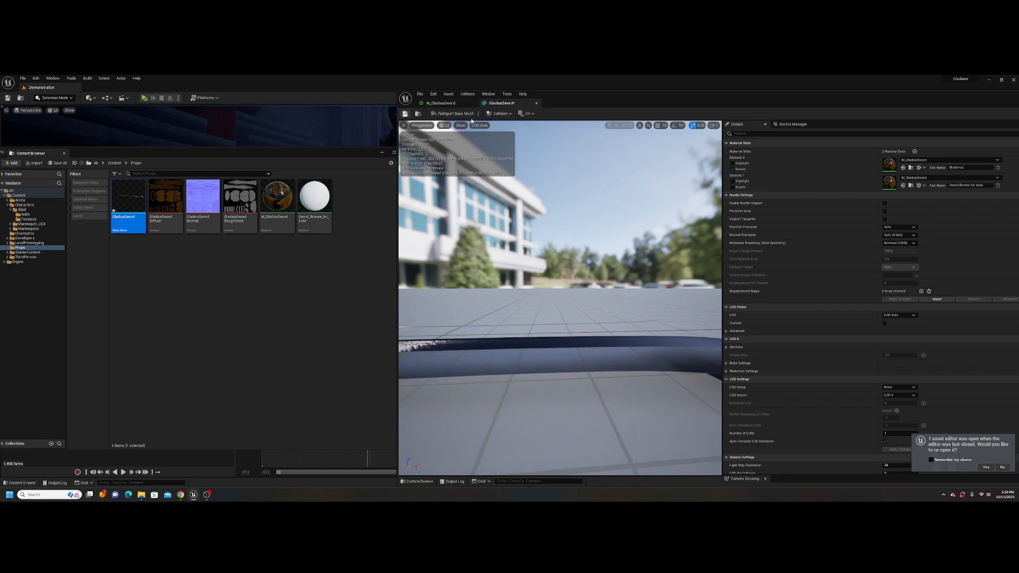
left_click(732, 186)
right_click_drag(653, 228, 654, 313)
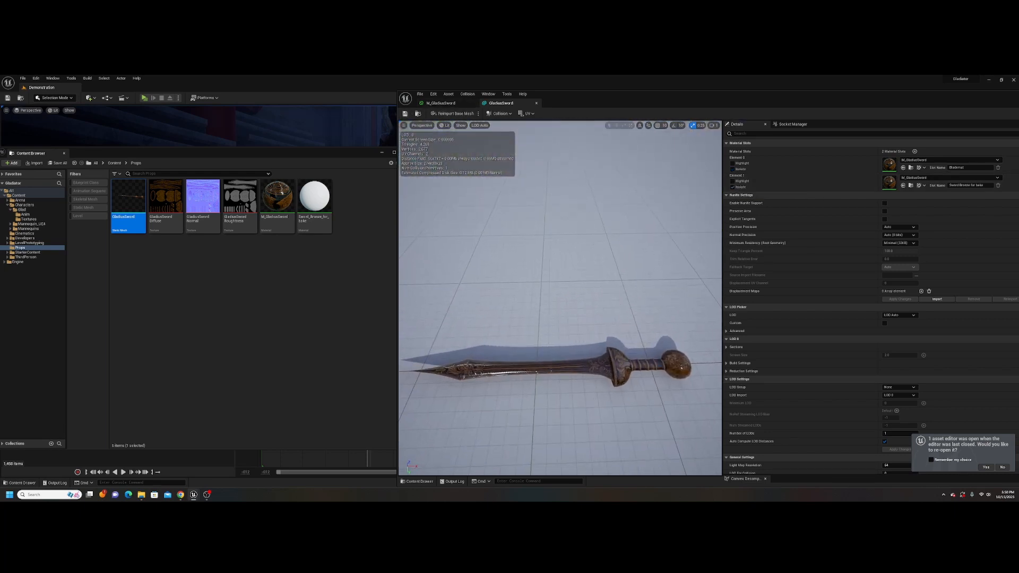
left_click(733, 187)
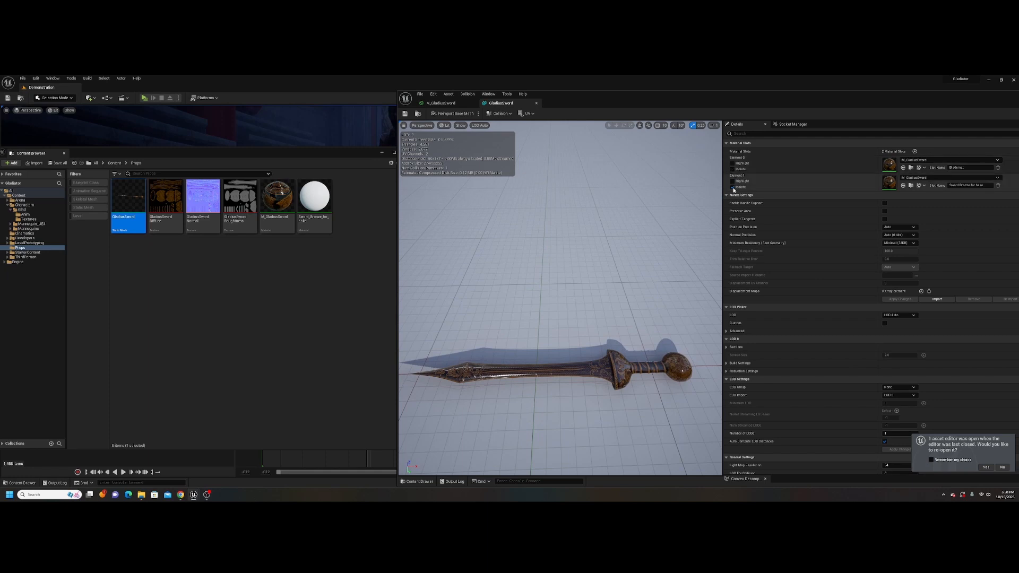
left_click(733, 188)
right_click_drag(526, 348, 589, 325)
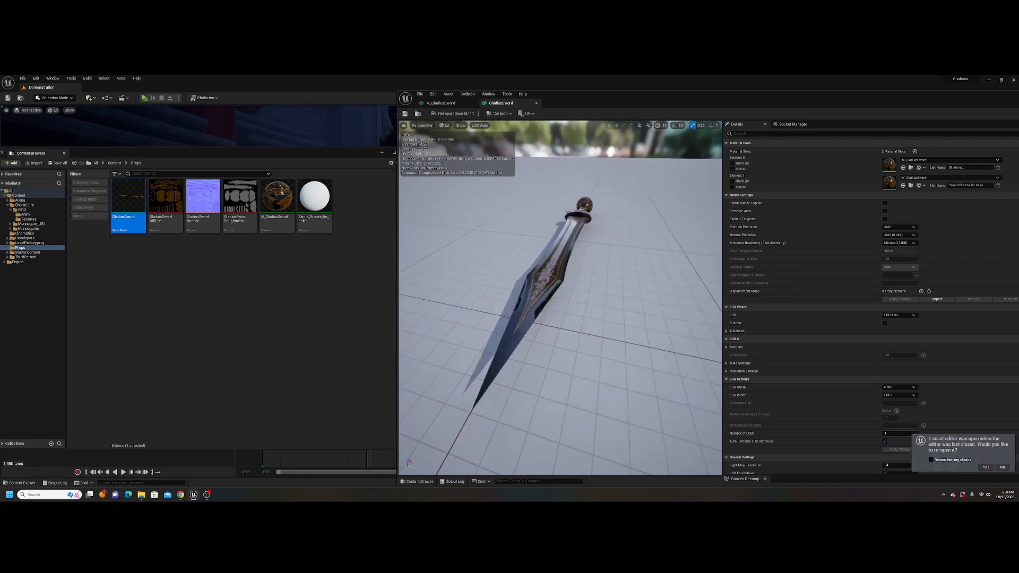
left_click_drag(589, 325, 555, 348, "alt")
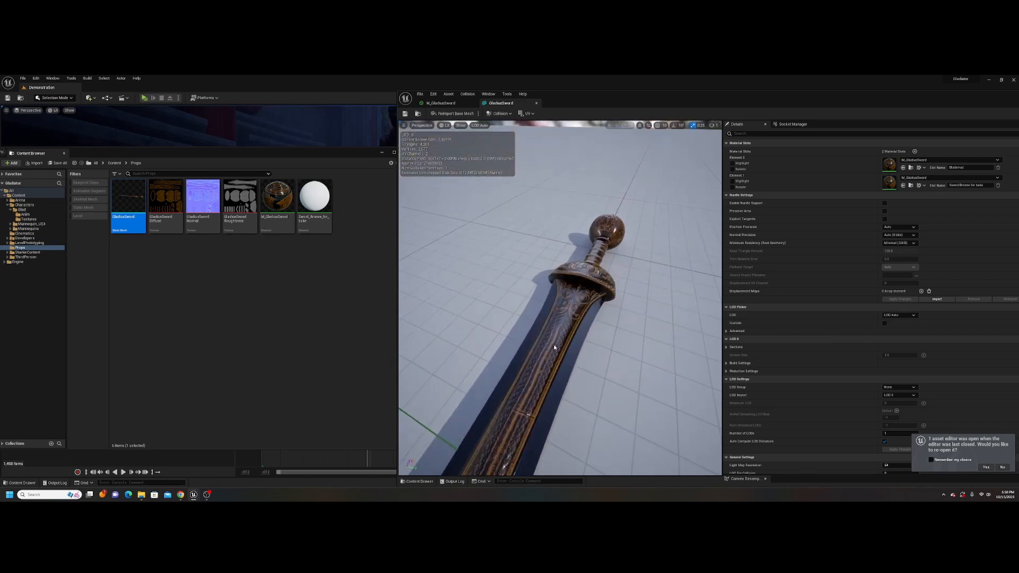
Step: Close the sword mesh editor, the material editor and the Content Browser window, and select the armoured character in the level
left_click(536, 104)
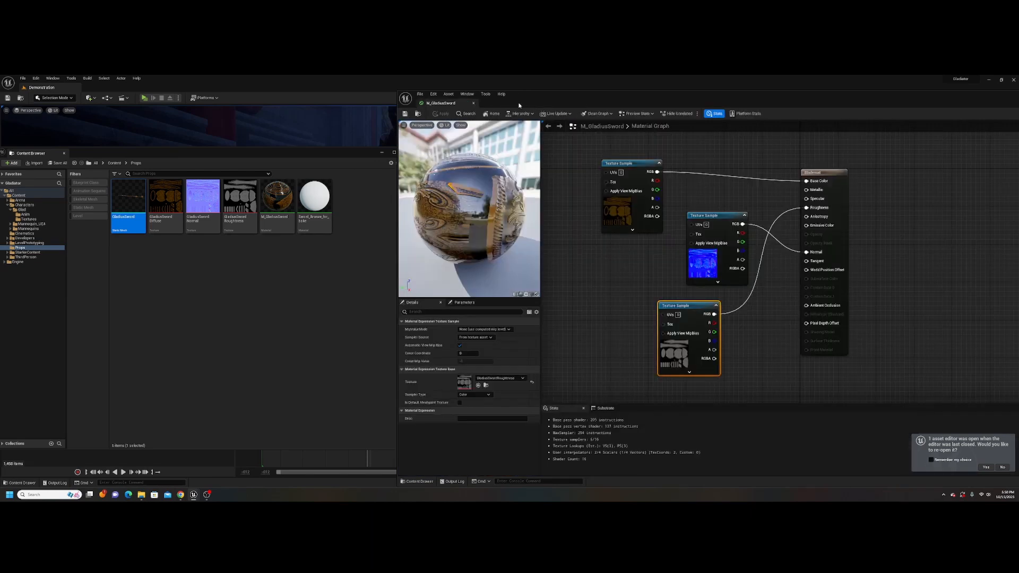
left_click(473, 104)
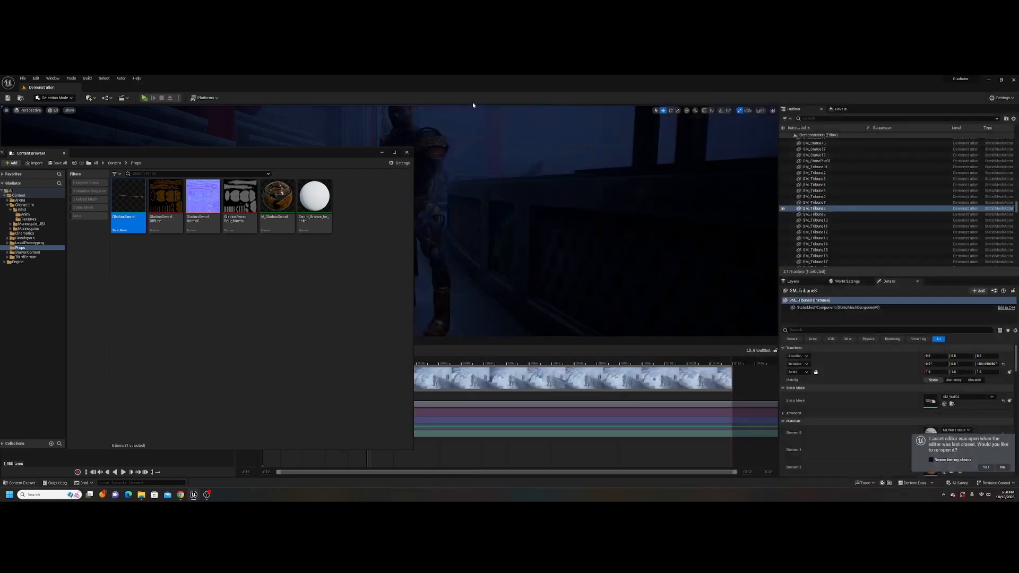
left_click(407, 152)
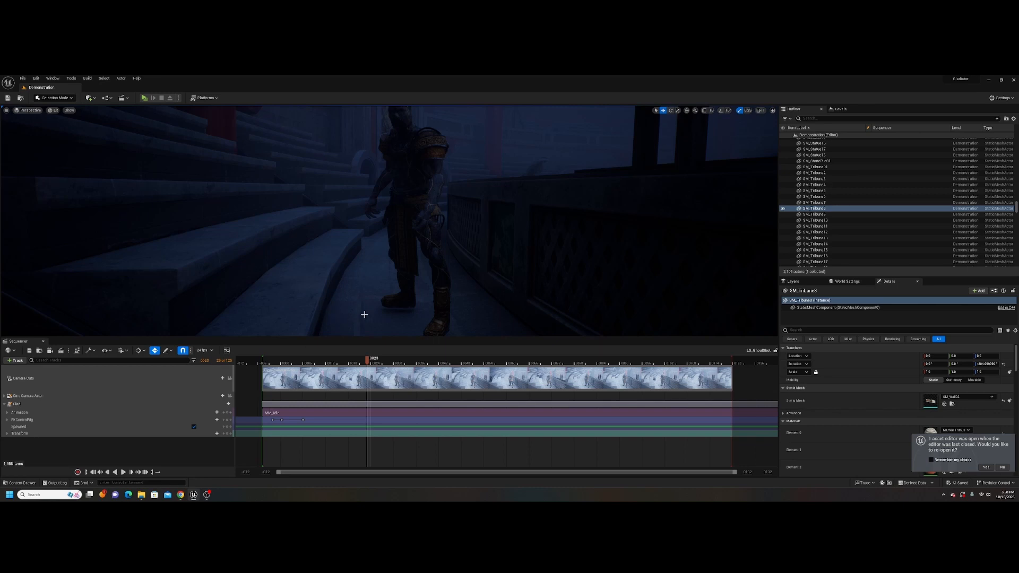
left_click(404, 159)
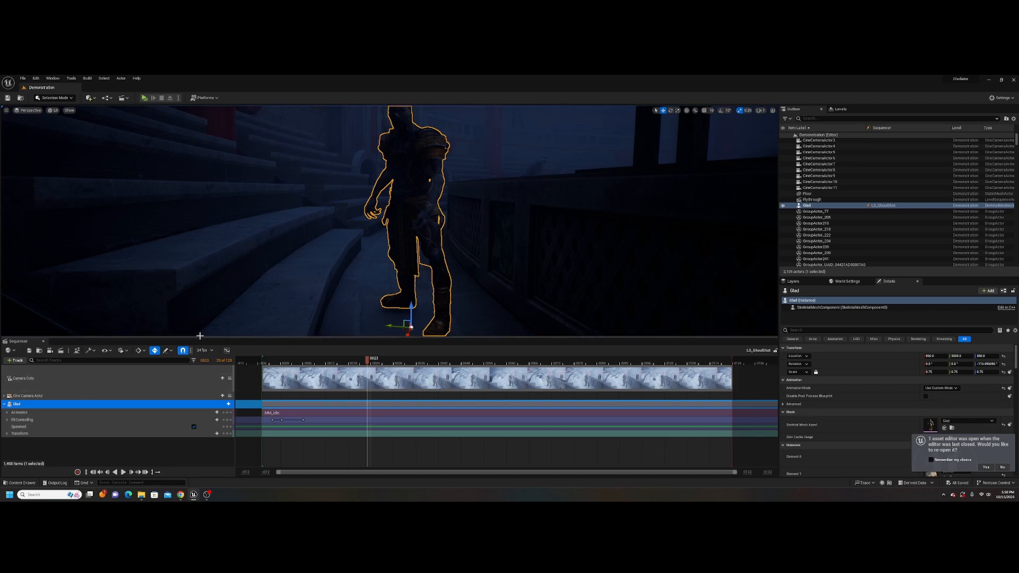
Step: Open the Glad folder inside Characters in the project content
left_click(24, 484)
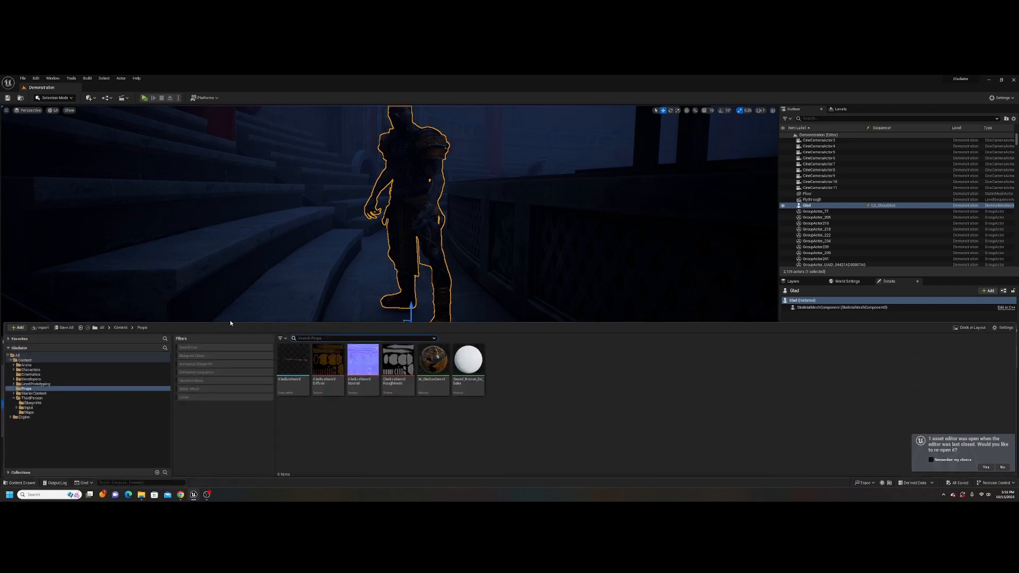
left_click_drag(231, 322, 239, 475)
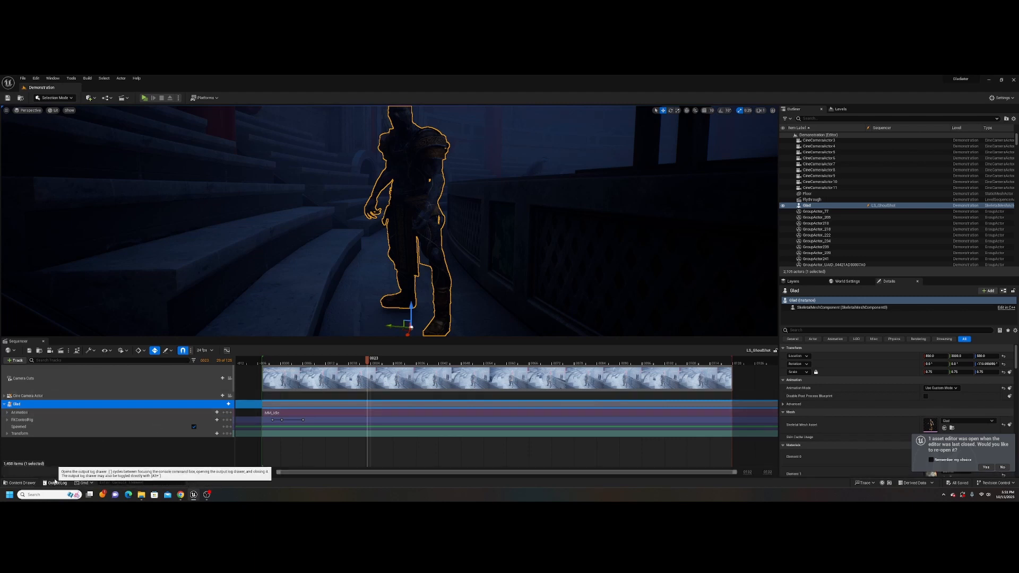
left_click(18, 485)
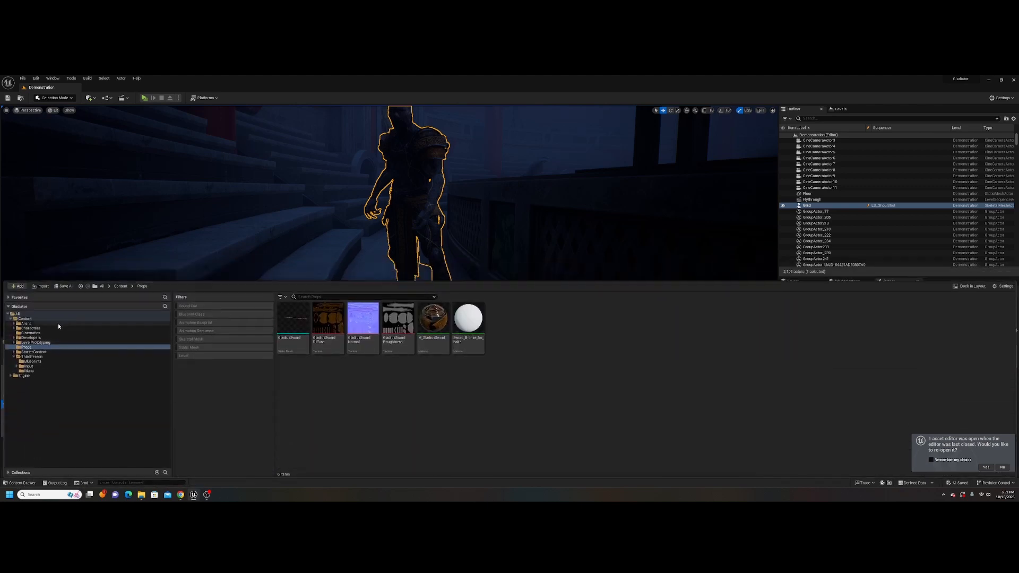
left_click(34, 328)
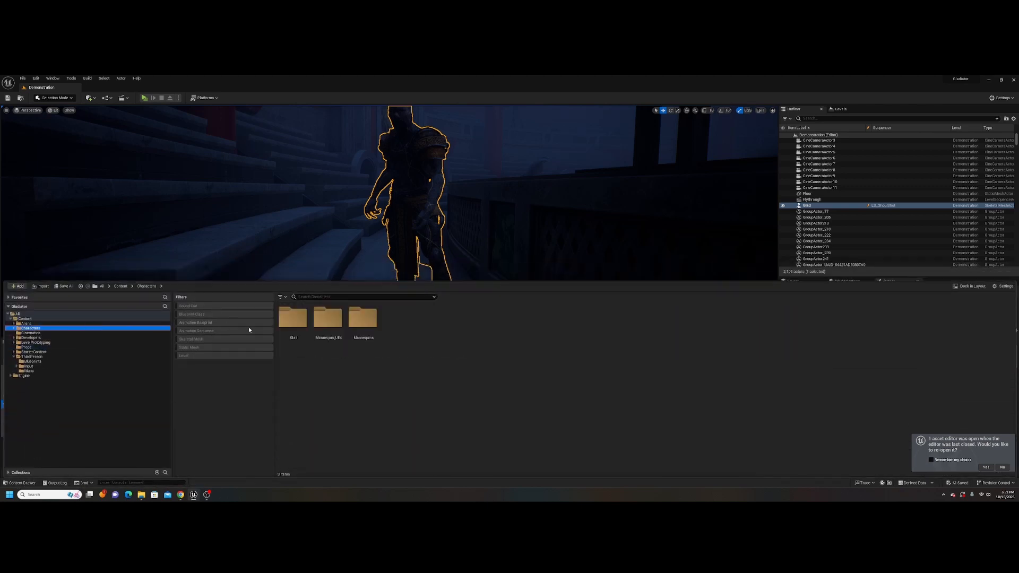
double_click(294, 319)
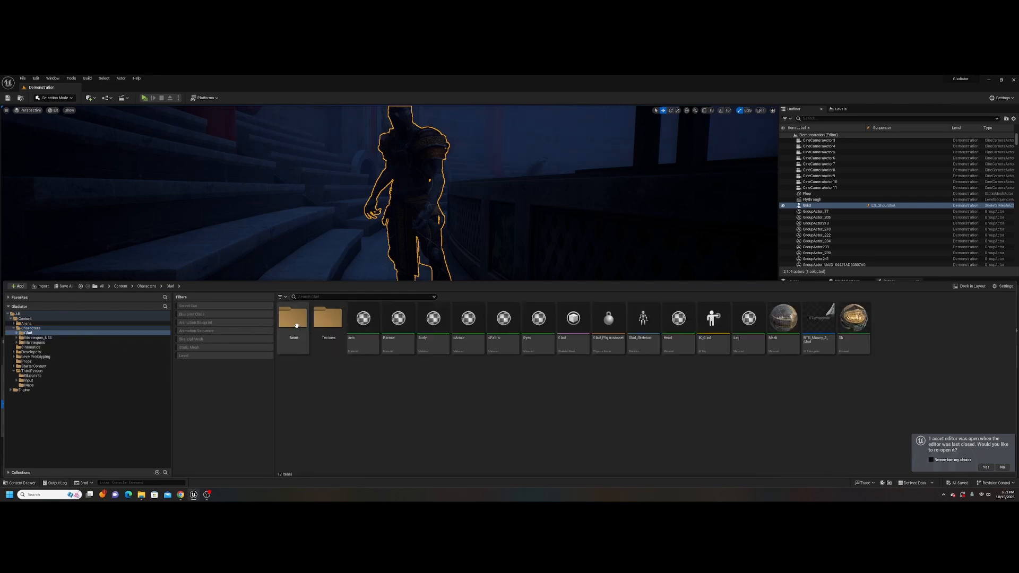
Step: Create a Blueprint class with Actor as its parent in the Glad folder and name it BP_Glad
right_click(325, 387)
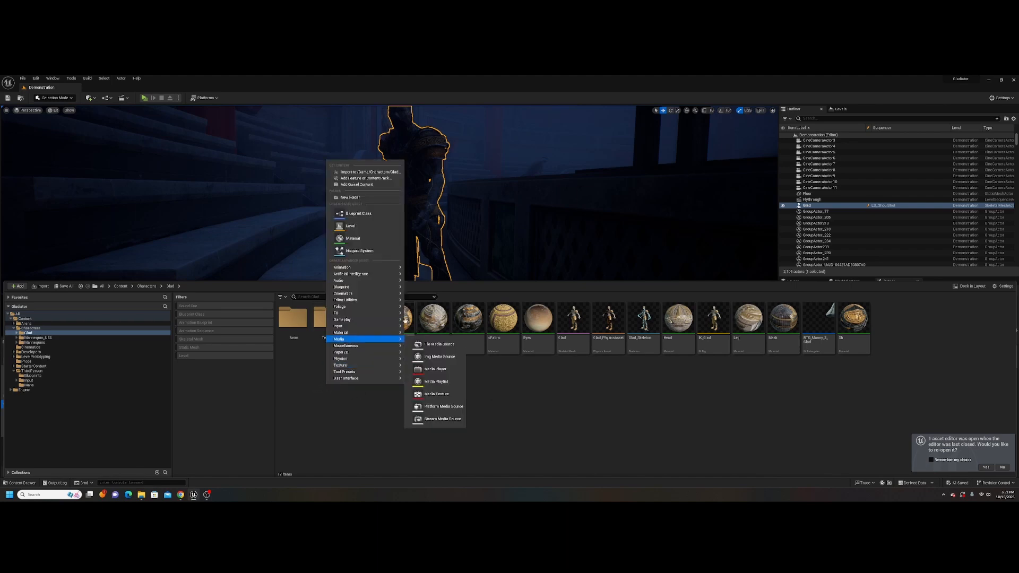
left_click(386, 214)
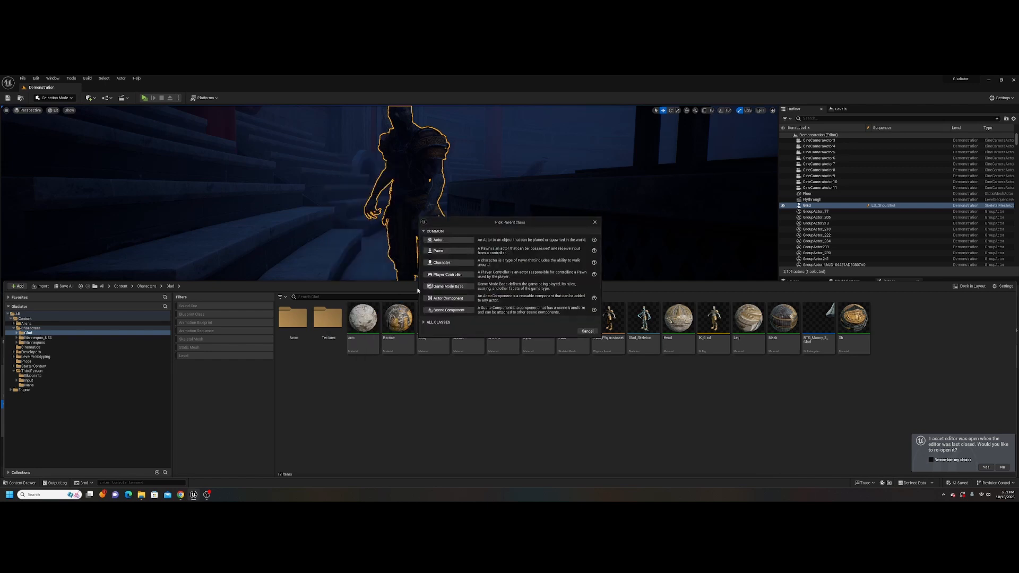
left_click(445, 243)
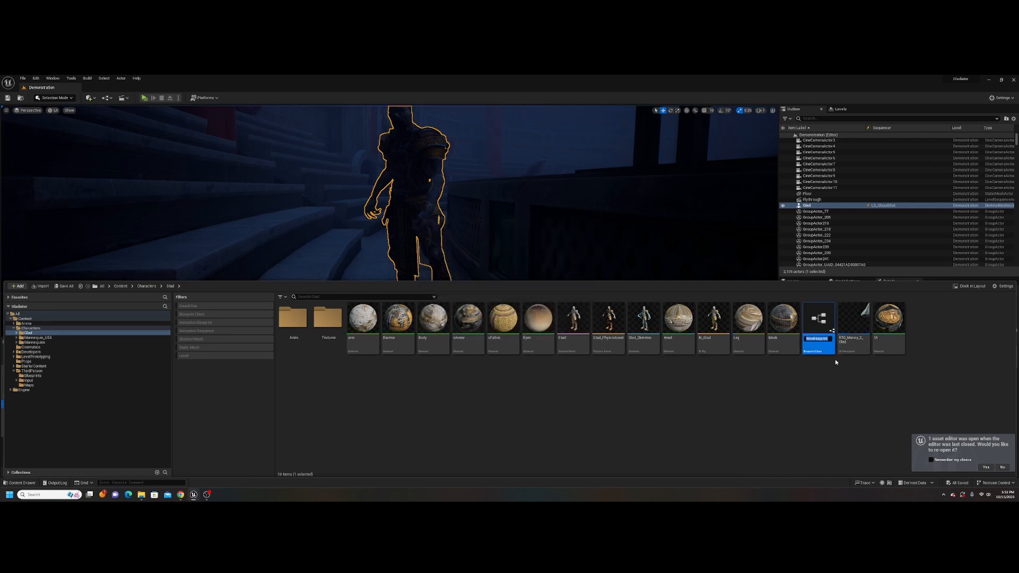
type("BP_Glad")
key("Return")
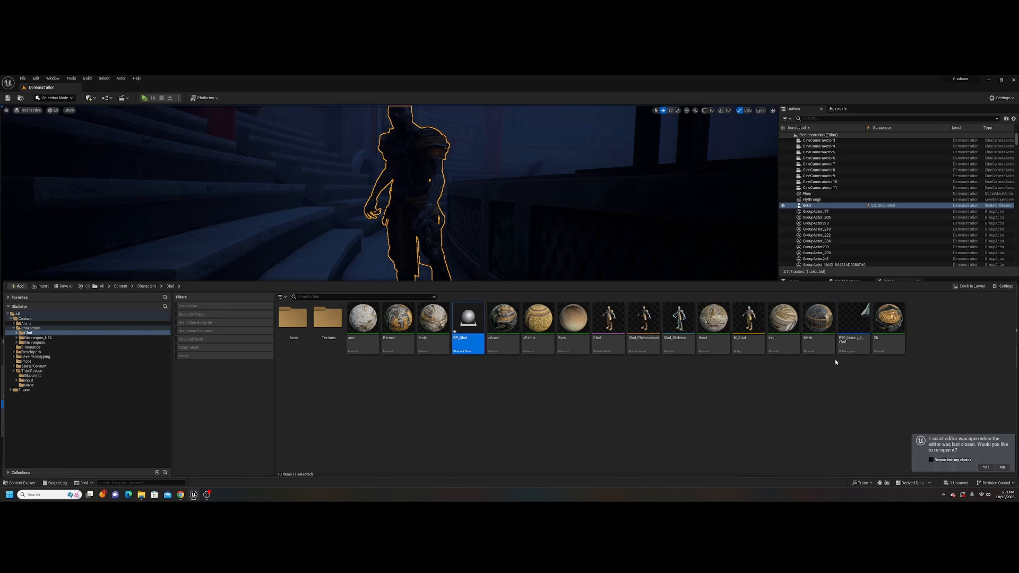
Step: Open the BP_Glad Blueprint and dock its editor beside the Demonstration level
mouse_move(465, 332)
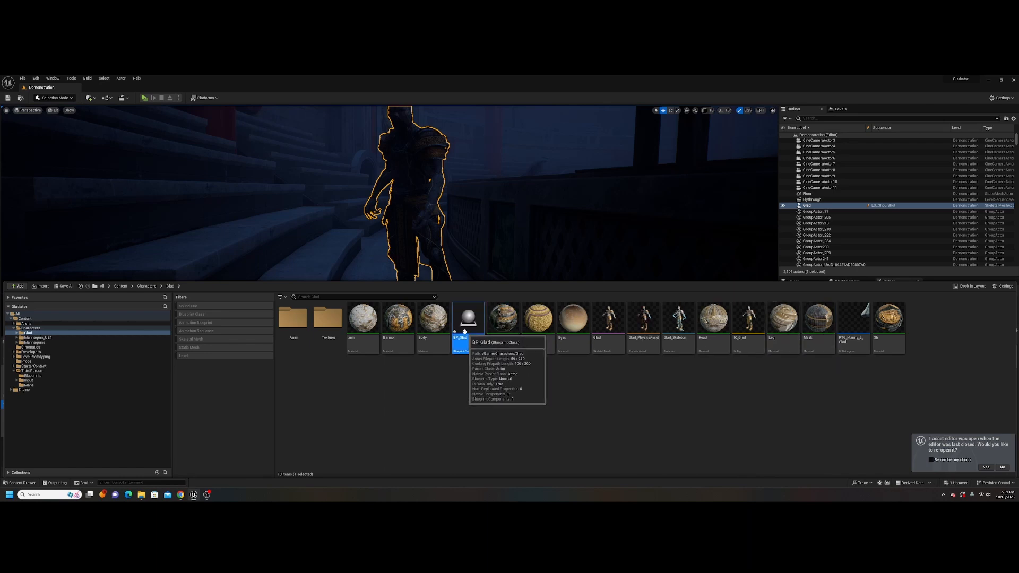
double_click(462, 340)
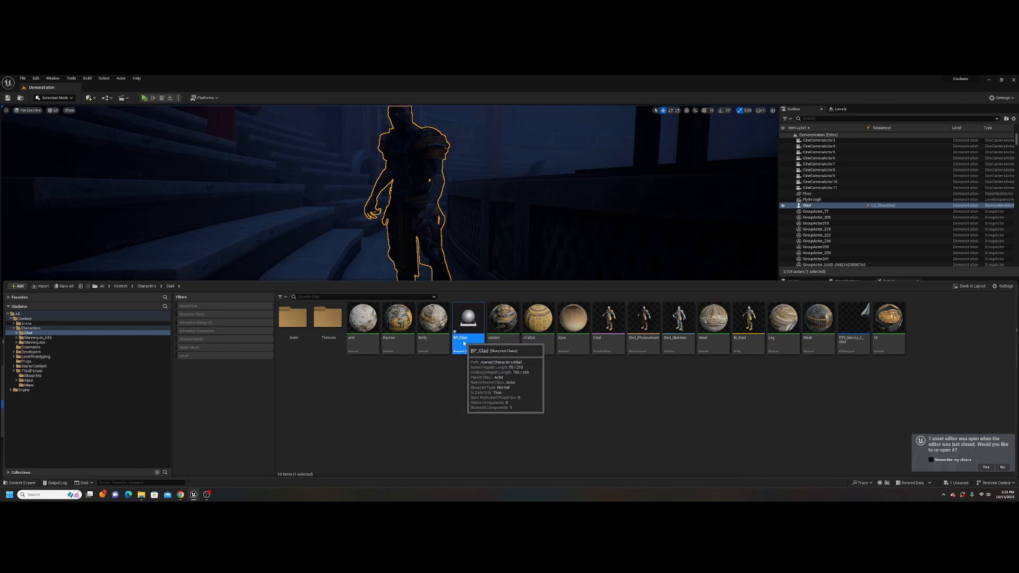
left_click_drag(587, 102, 161, 90)
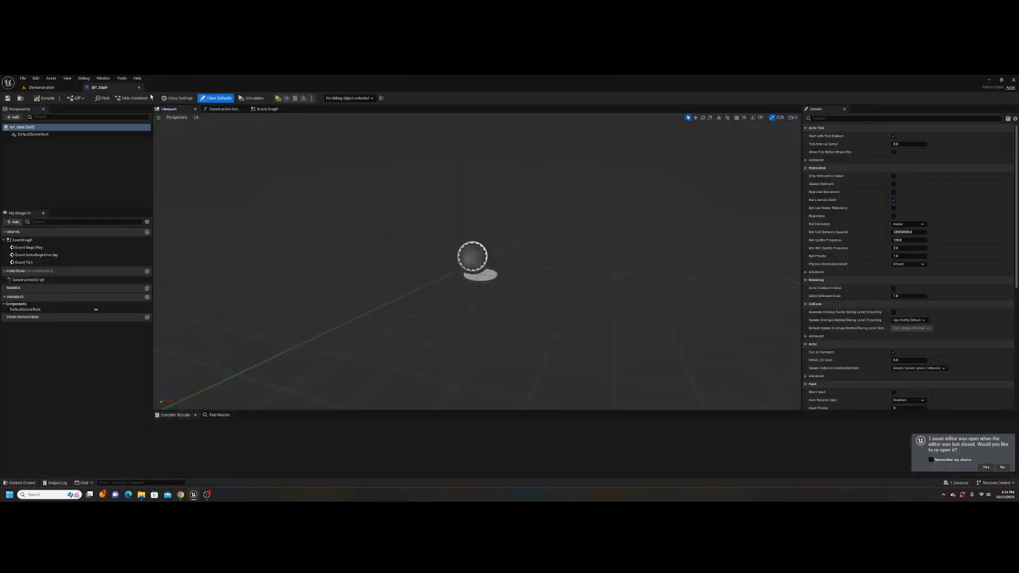
Step: Add a Skeletal Mesh component to BP_Glad and name it Glad
left_click(16, 118)
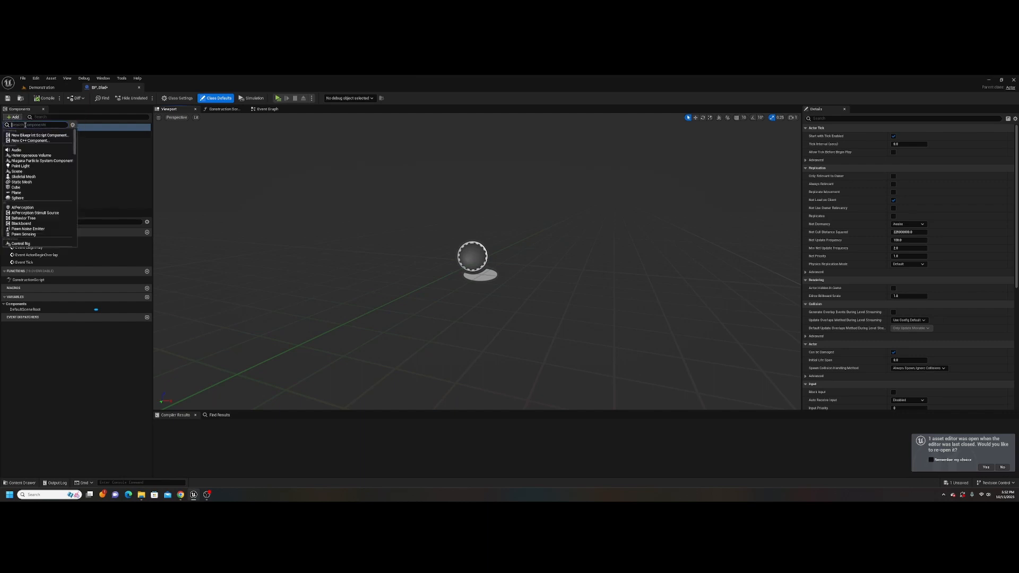
type("skele")
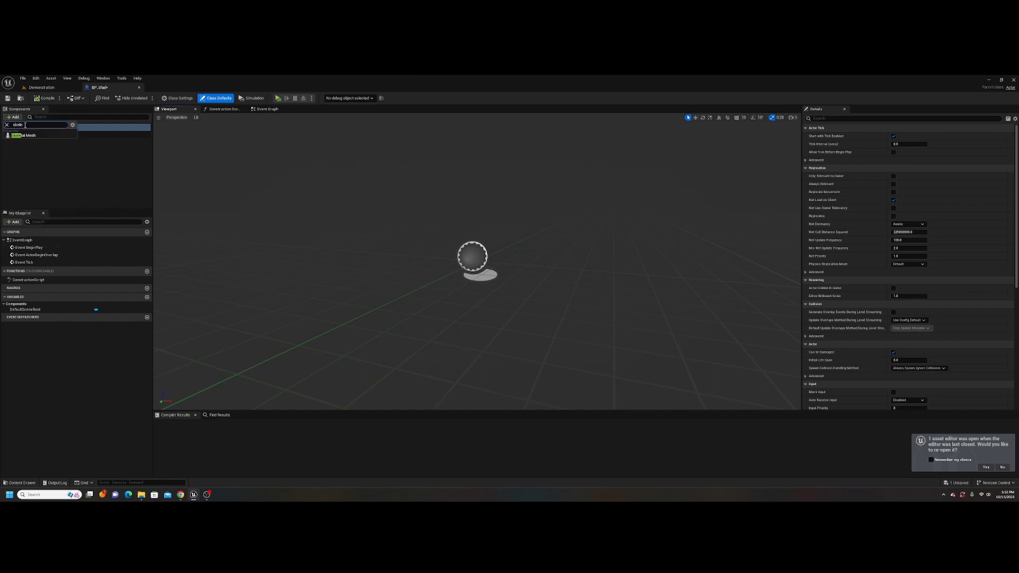
left_click(27, 135)
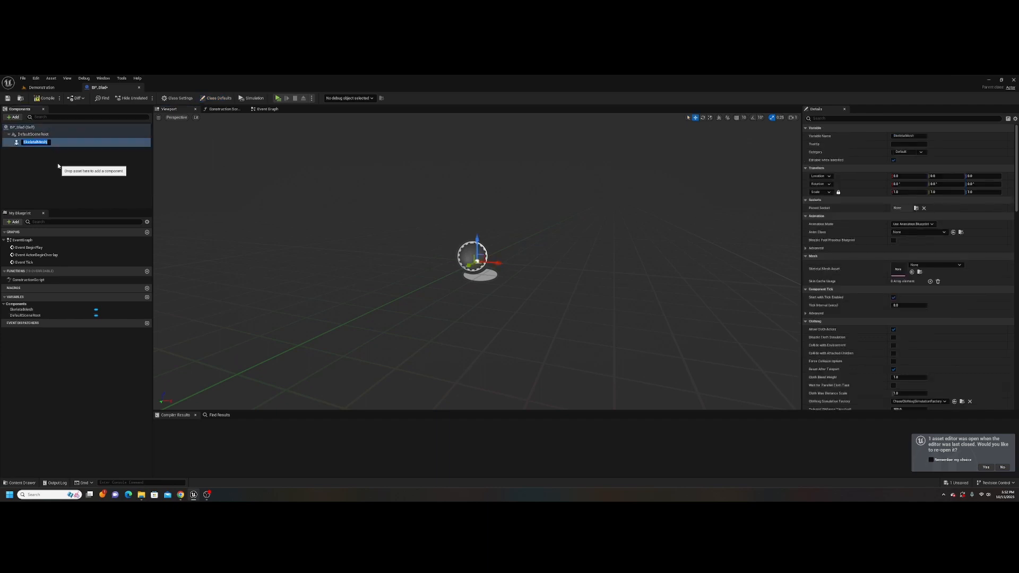
type("Glad")
key("Return")
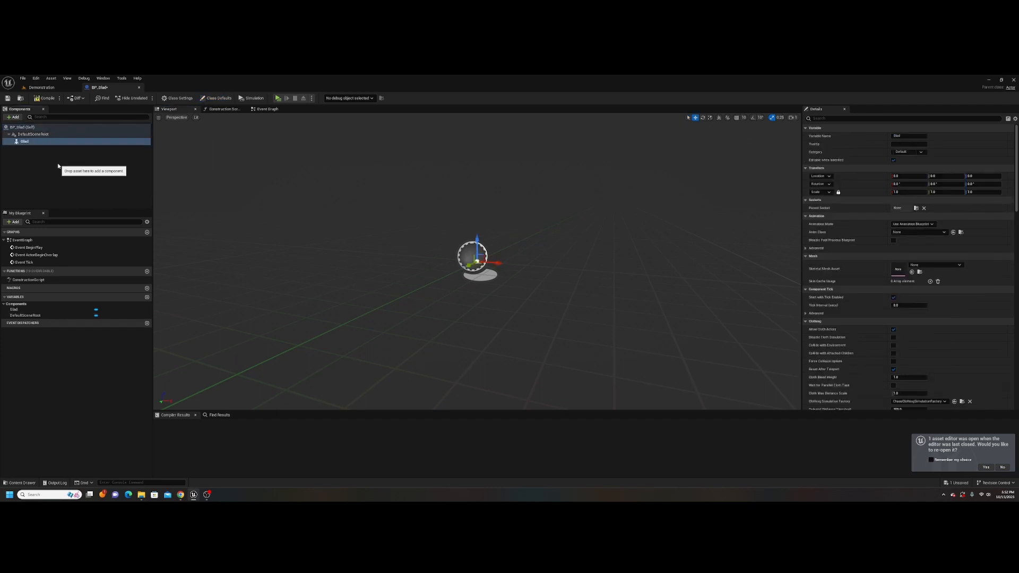
Step: Add a Static Mesh component under the Glad component and name it Sword
left_click(12, 116)
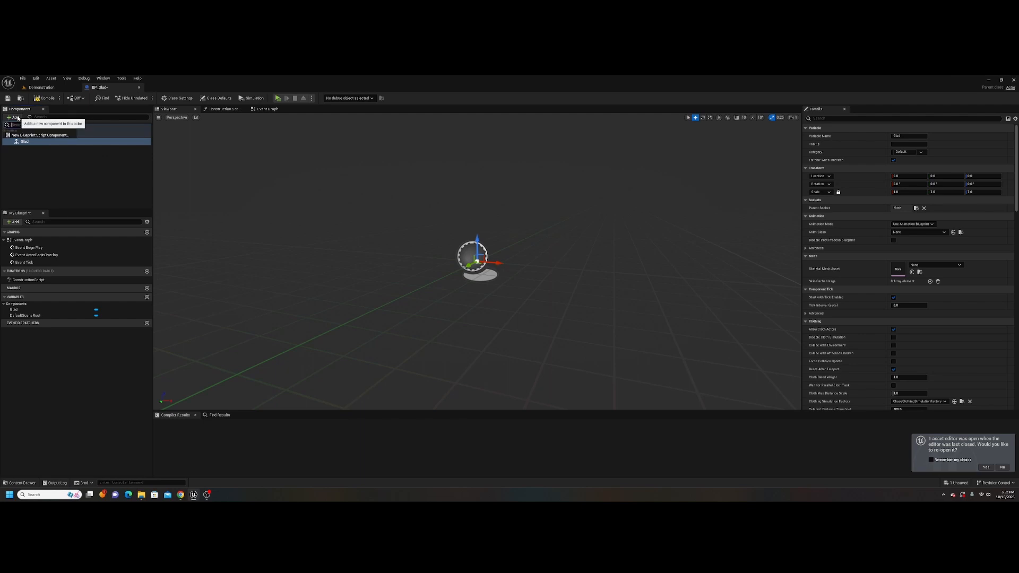
type("static")
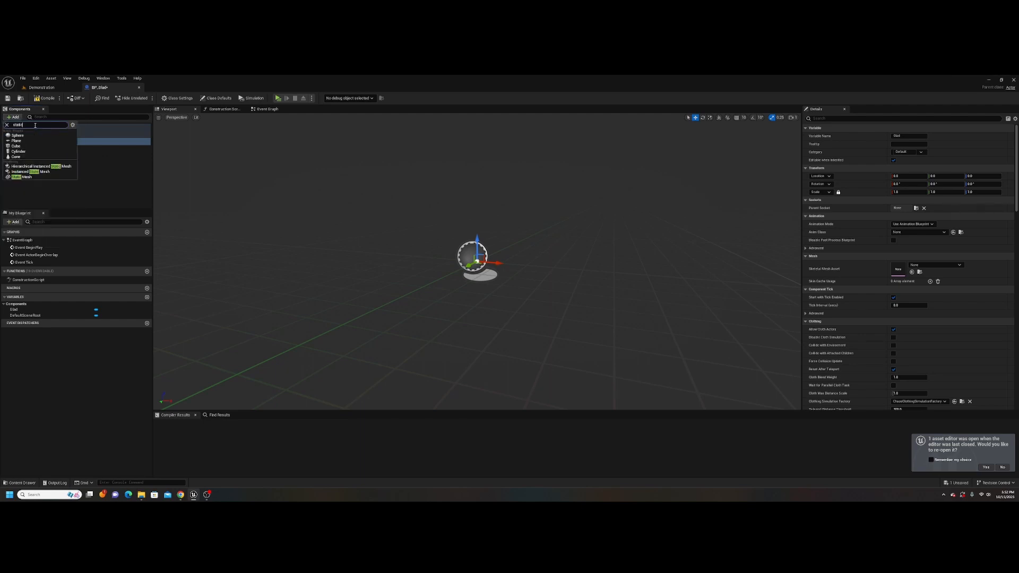
left_click(32, 177)
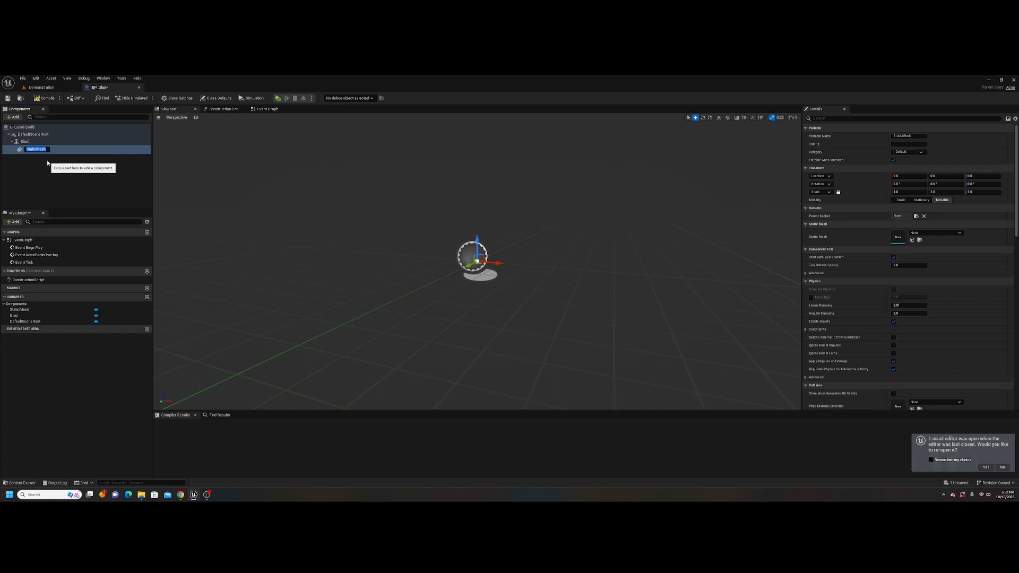
type("Sword")
key("Return")
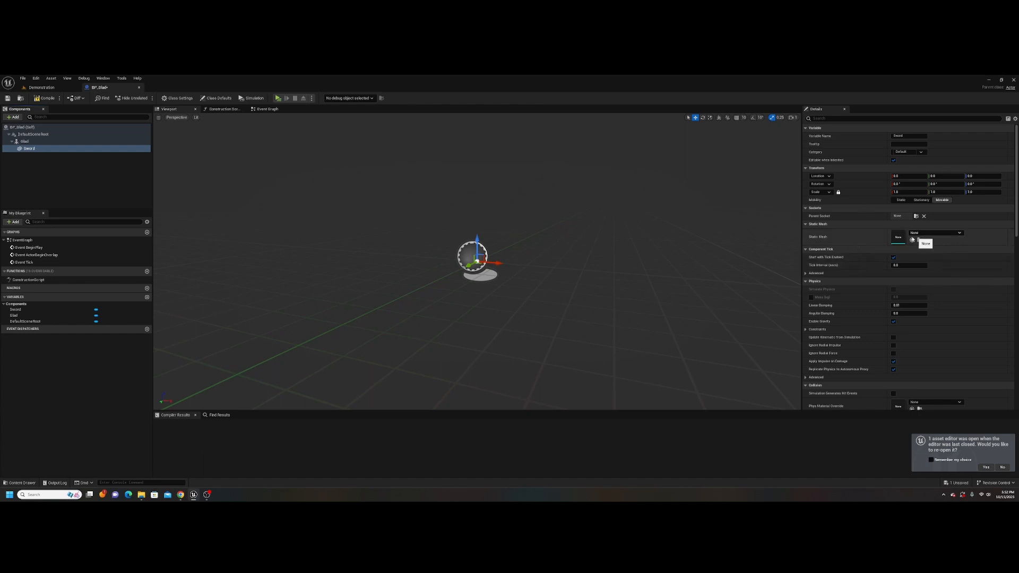
Step: Assign the GladiusSword static mesh to the Sword component
left_click(955, 234)
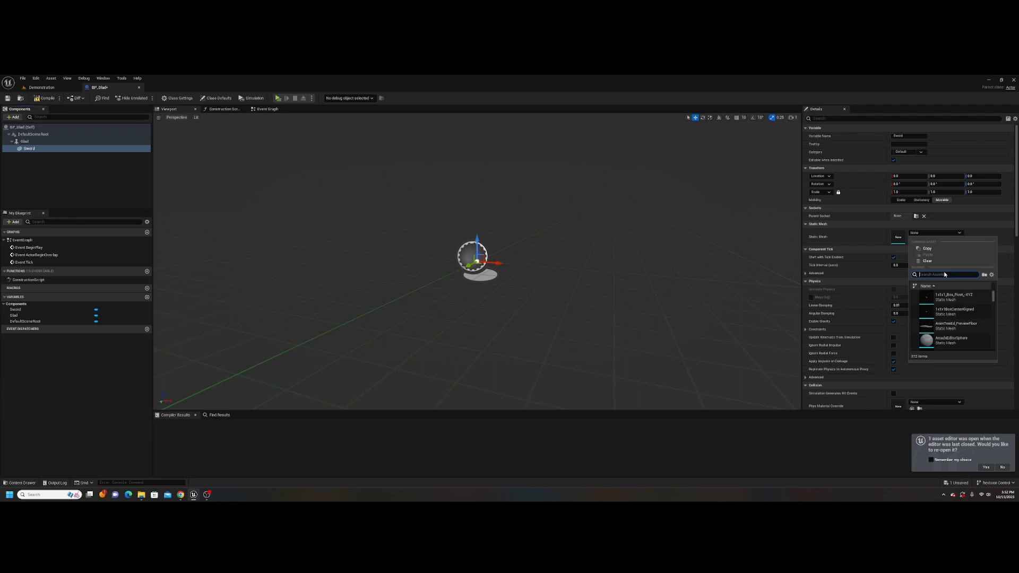
type("glad")
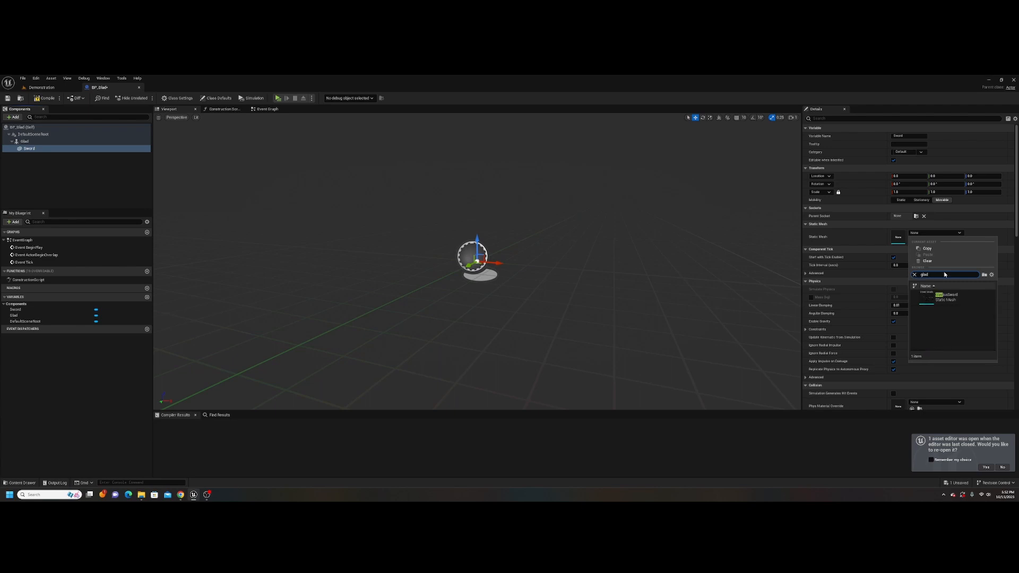
left_click(947, 296)
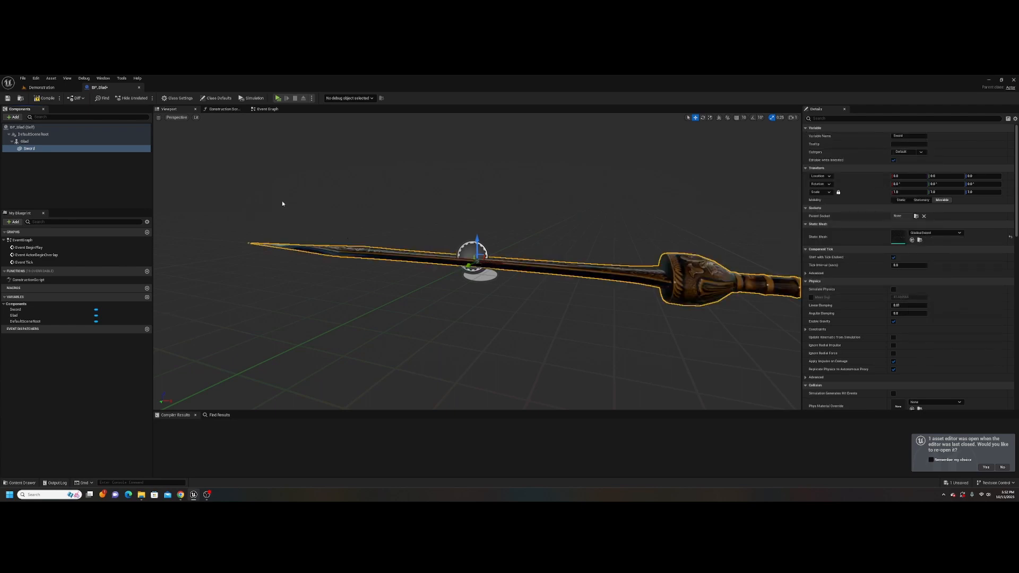
Step: Assign the Glad skeletal mesh to the Glad component, and compile and save the Blueprint
left_click(34, 144)
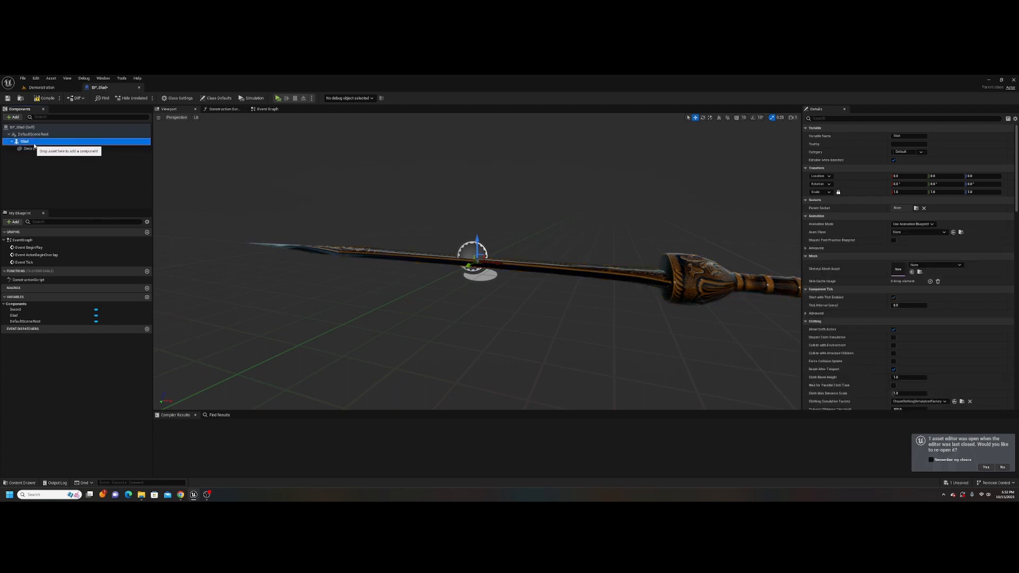
left_click(954, 266)
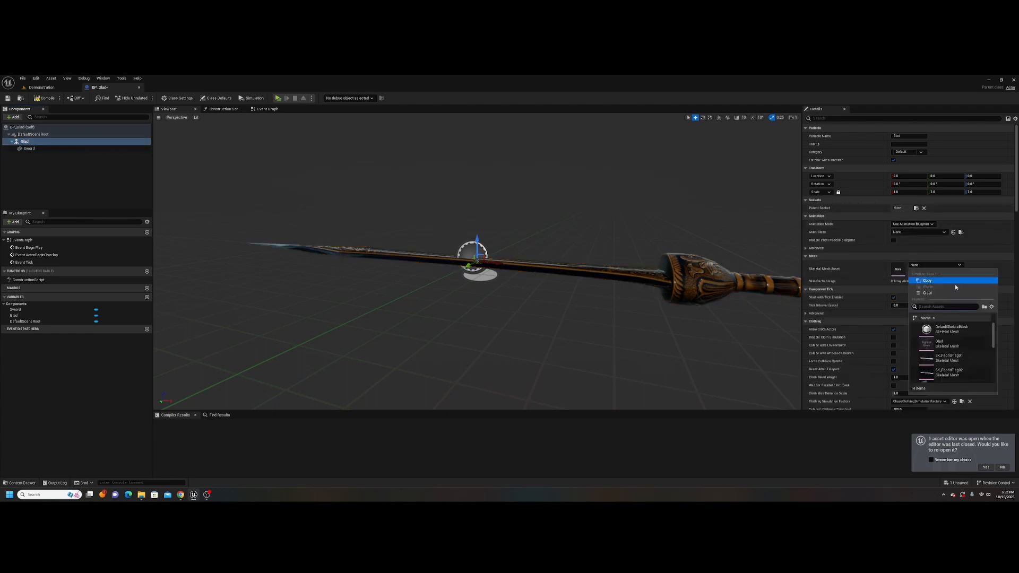
left_click(947, 343)
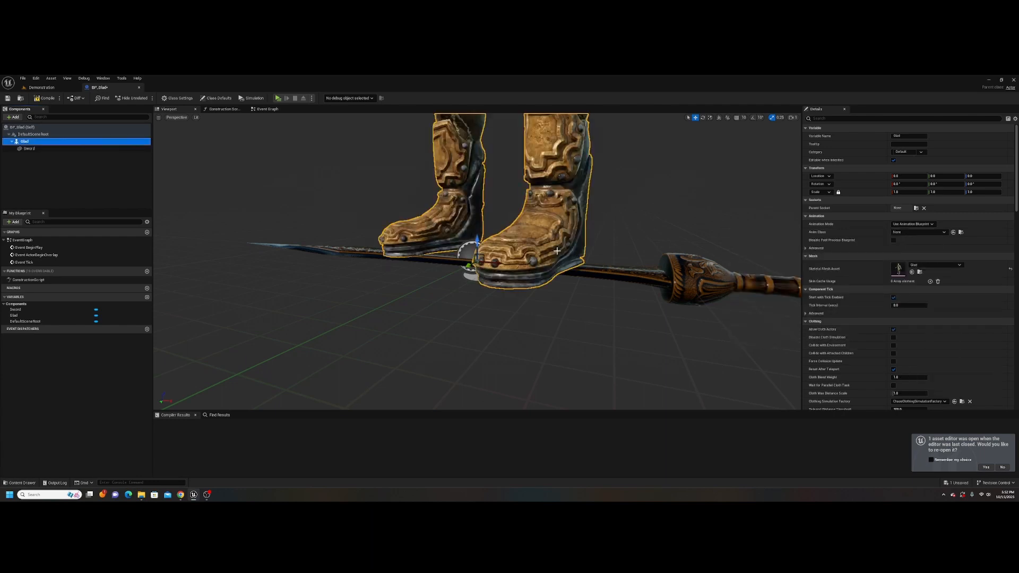
key("s")
right_click_drag(556, 251, 637, 233)
key("a")
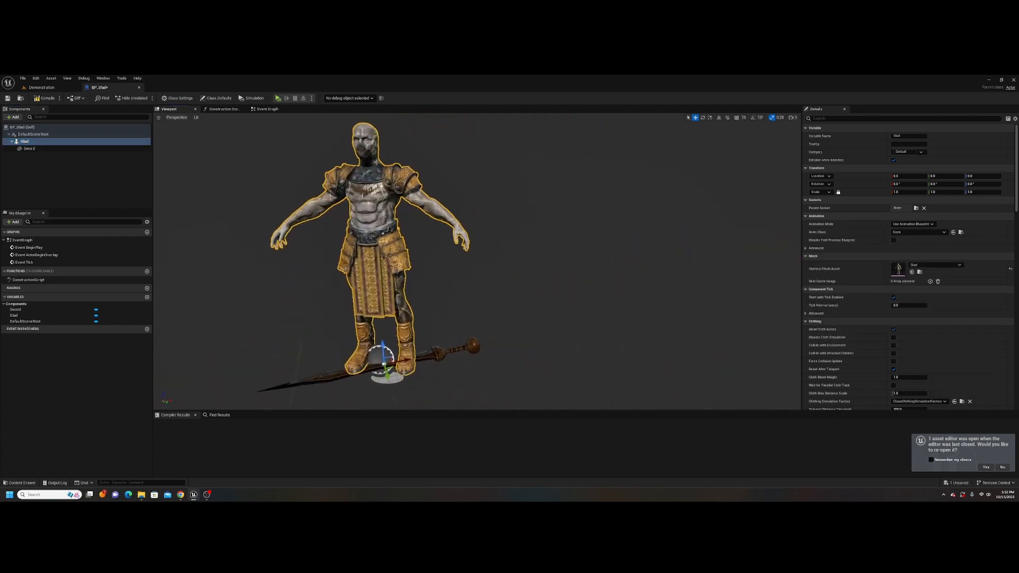
left_click(44, 99)
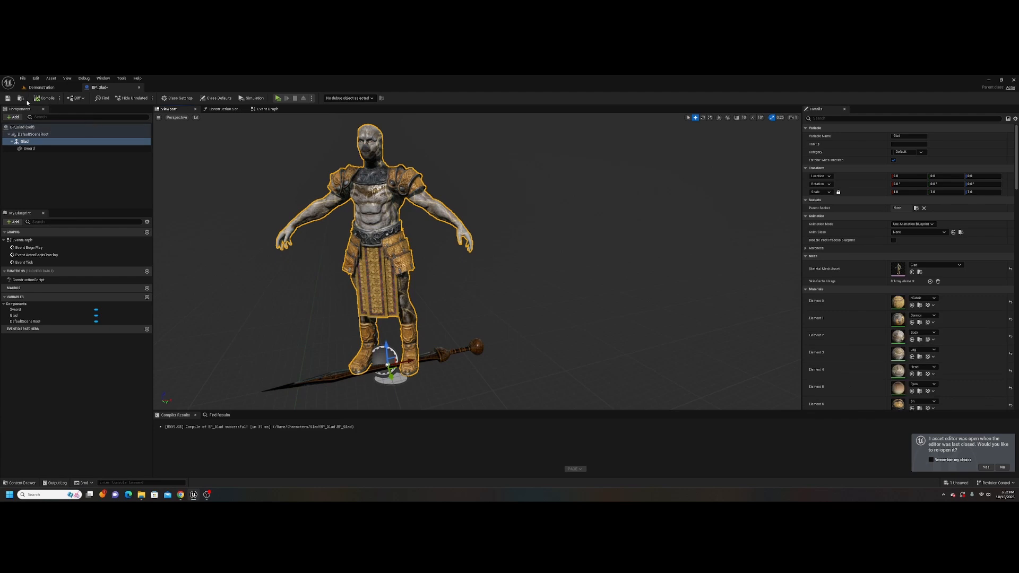
left_click(8, 98)
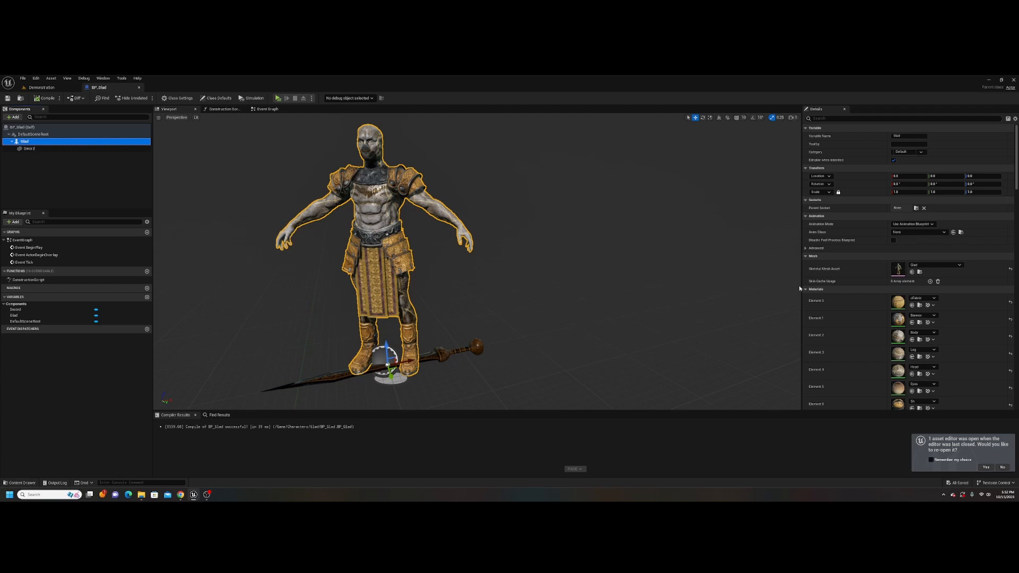
Step: Locate the Glad skeletal mesh asset from its component, open it and switch to its skeleton editor
left_click(920, 273)
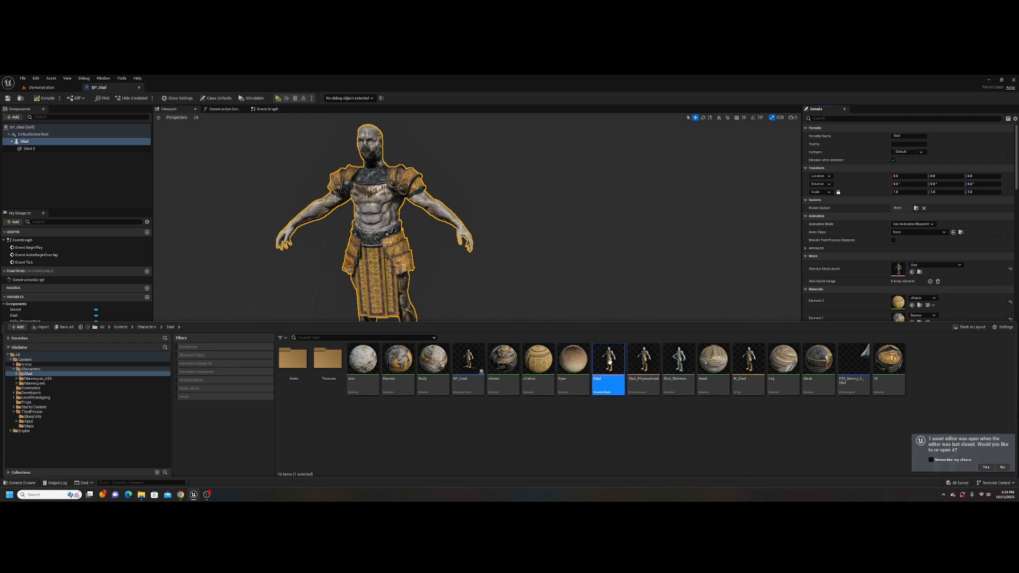
double_click(609, 361)
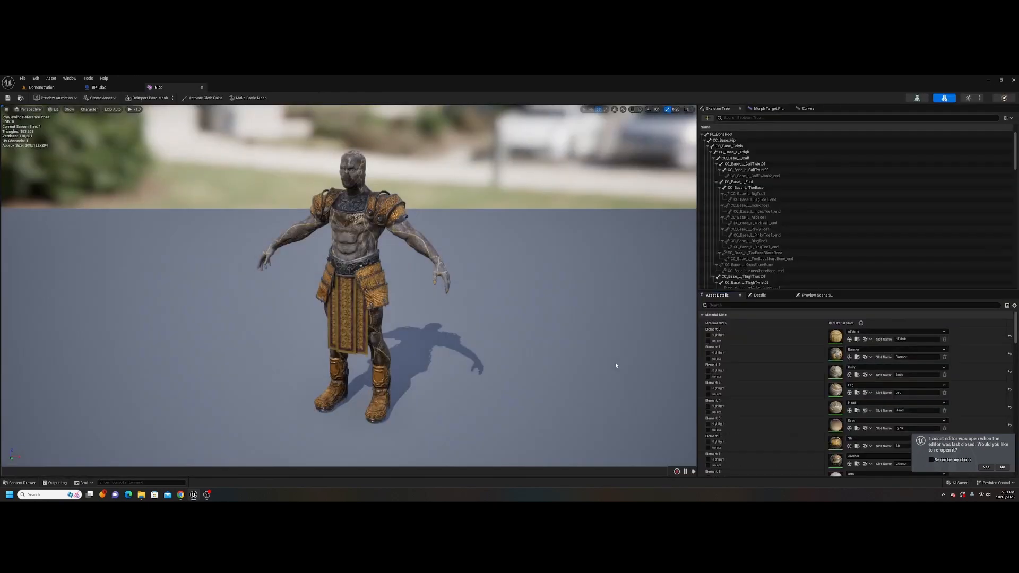
left_click(918, 99)
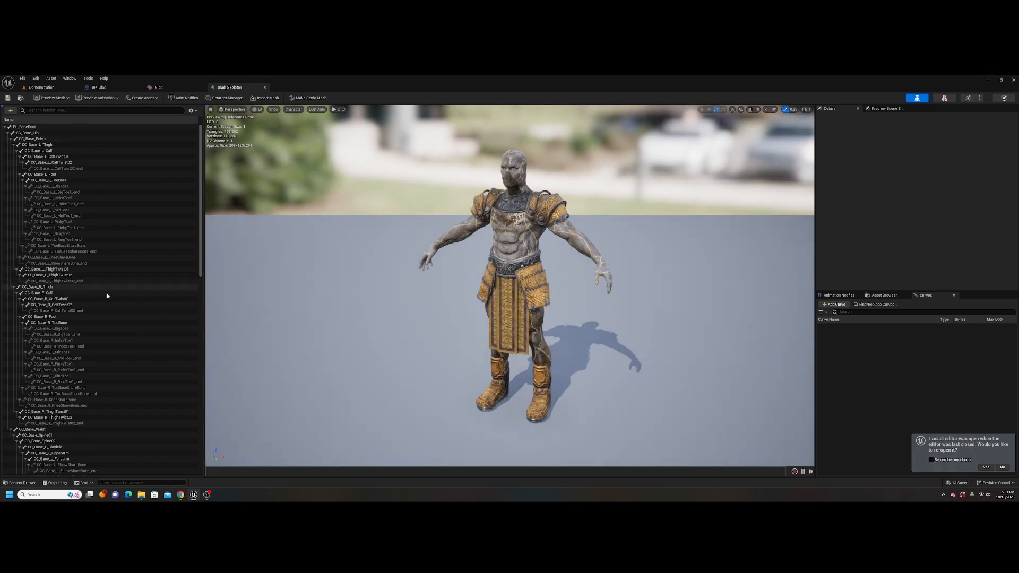
Step: Filter the skeleton tree by "hand" and add a socket to the CC_Base_R_Hand bone
scroll(60, 330, "down", 10)
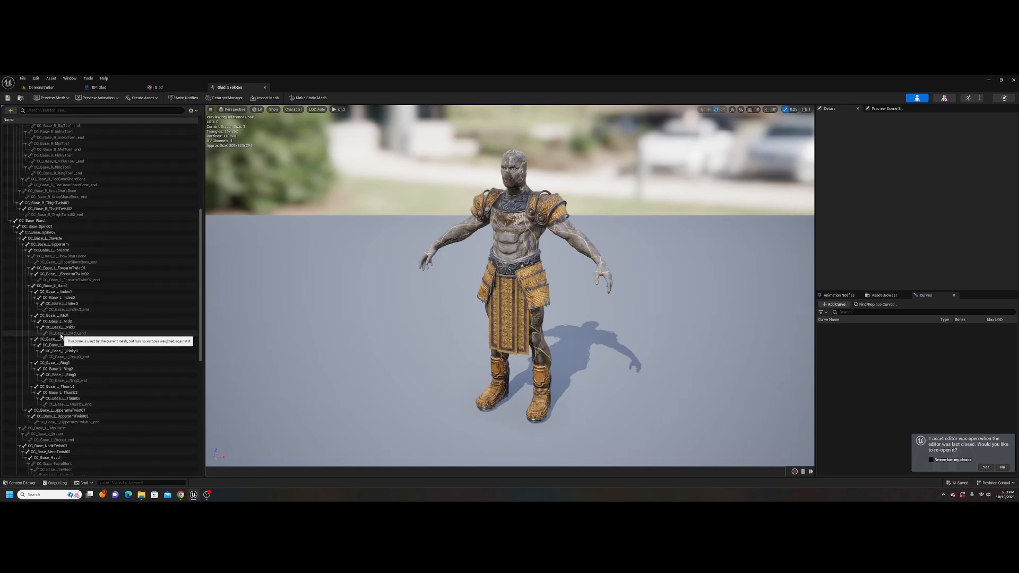
left_click(95, 111)
type("hand")
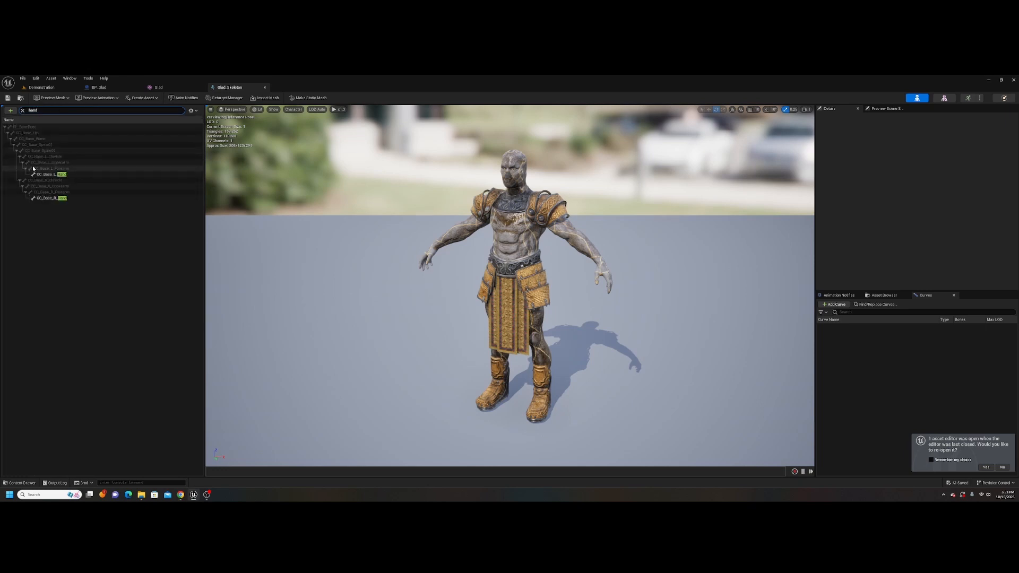
left_click(56, 198)
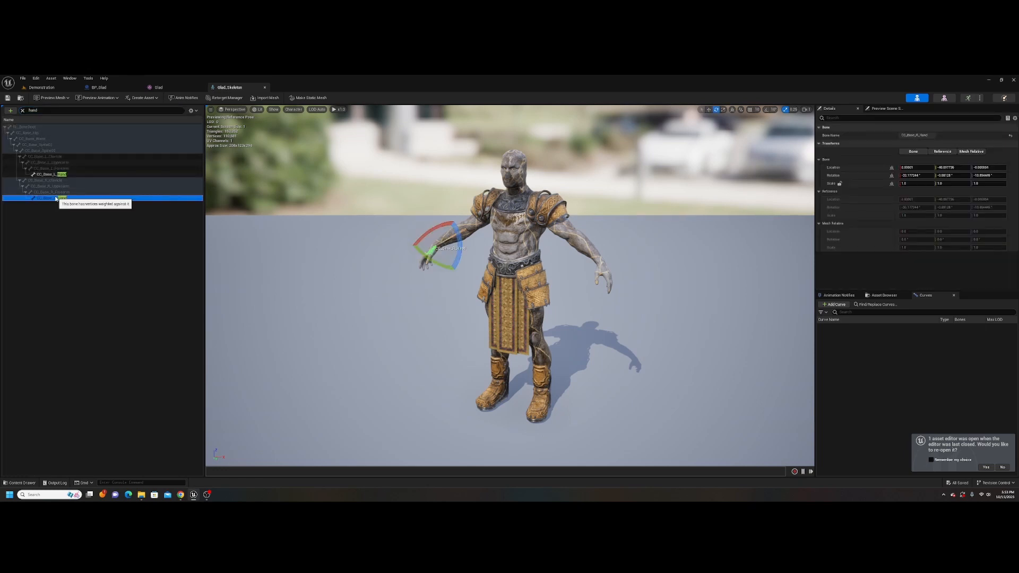
right_click(55, 199)
left_click(81, 218)
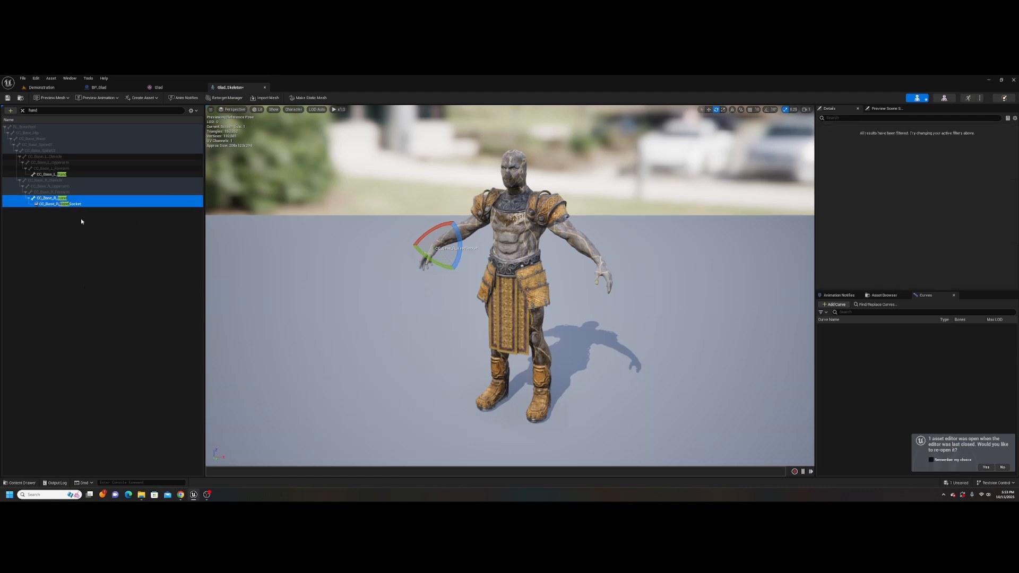
Step: Rename the new right-hand socket as R_Hand_SwordSocket
left_click(74, 204)
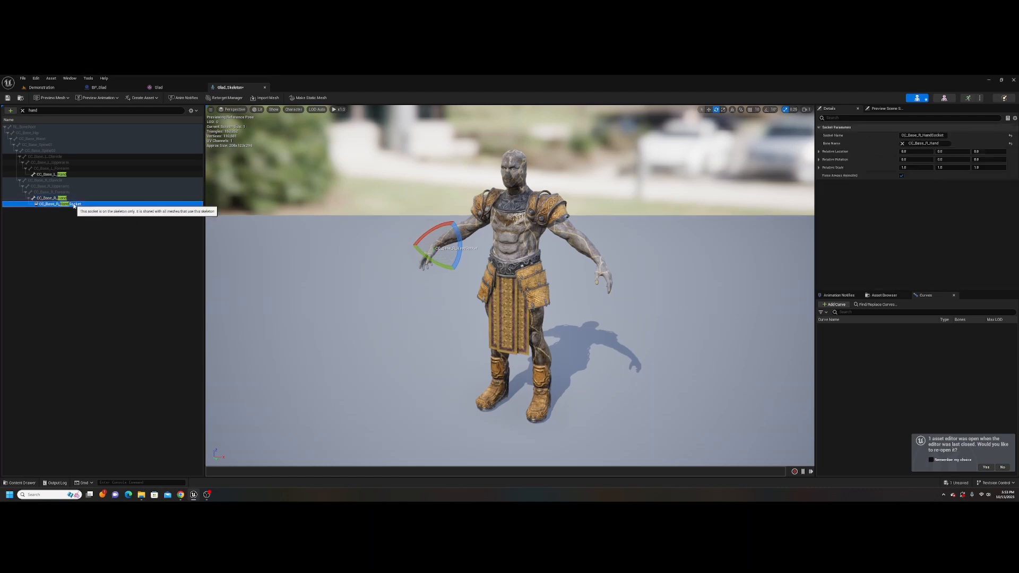
left_click(80, 204)
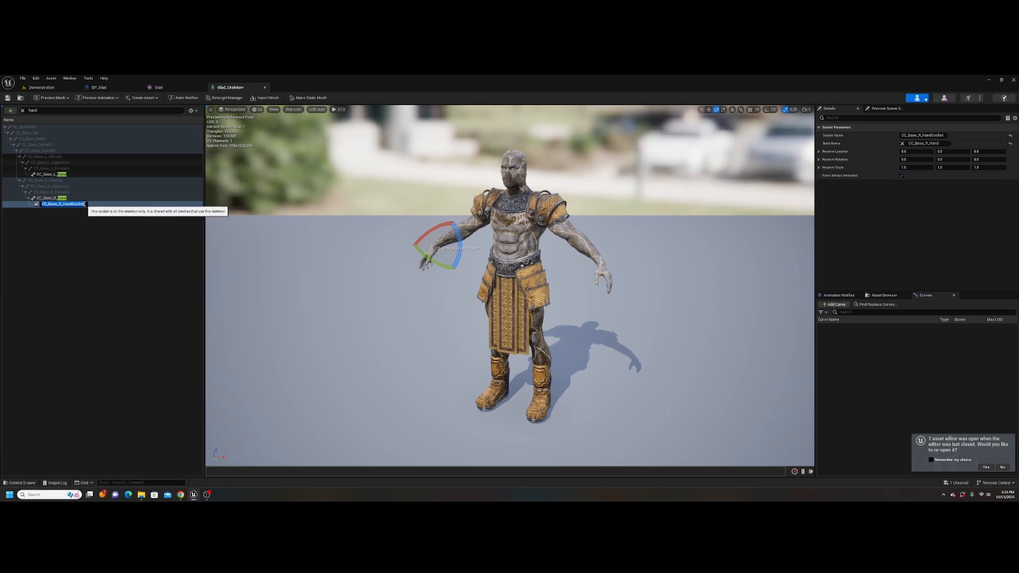
left_click(85, 204)
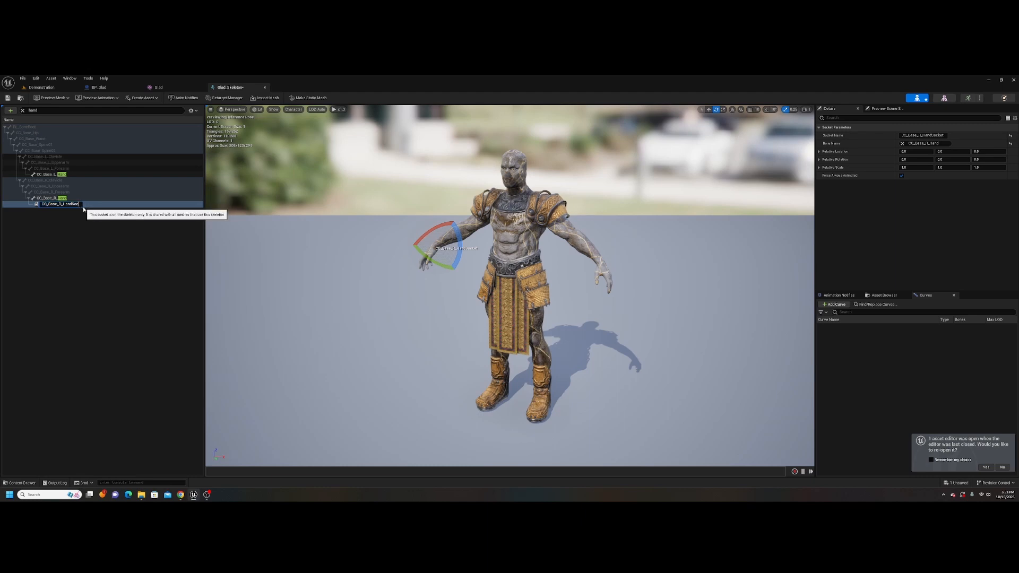
key("BackSpace")
key("BackSpace")
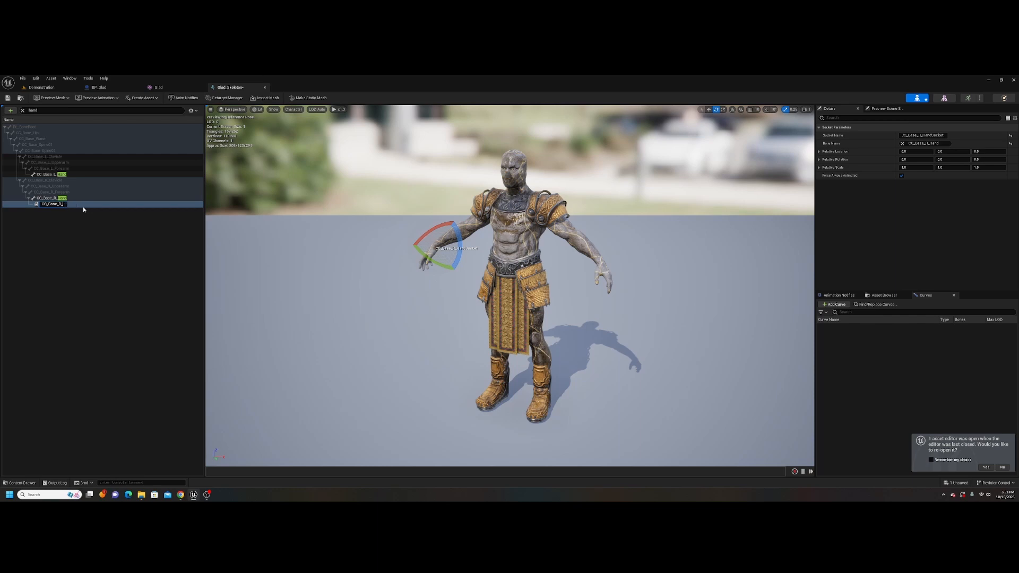
key("BackSpace")
key("BackSpace")
key("BackSpace")
key("BackSpace")
key("BackSpace")
key("BackSpace")
key("BackSpace")
key("BackSpace")
key("BackSpace")
key("BackSpace")
type("R_")
type("Hand_SwordSocket")
key("Return")
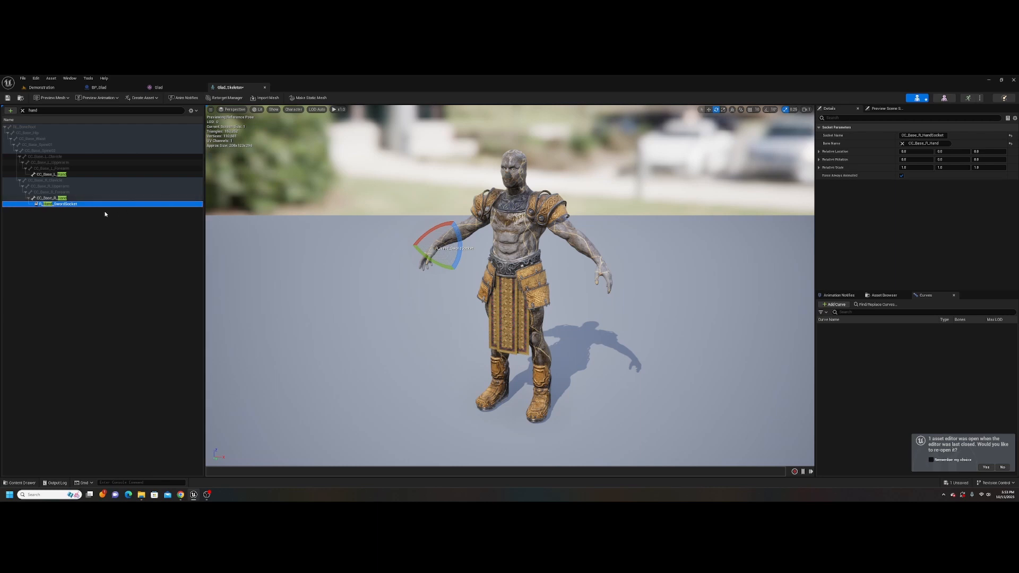
Step: Add GladiusSword as the preview asset of R_Hand_SwordSocket
right_click(92, 205)
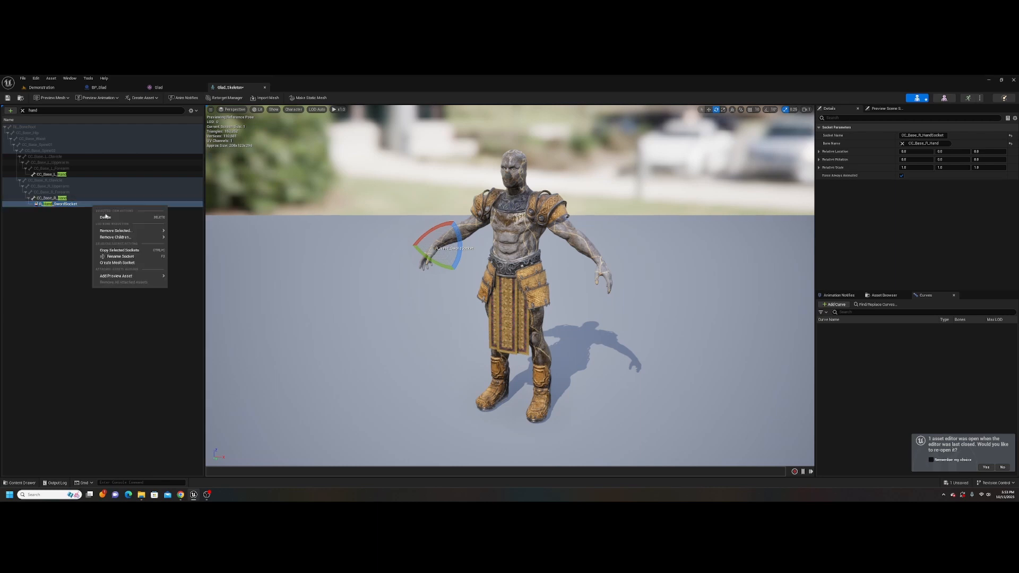
mouse_move(142, 277)
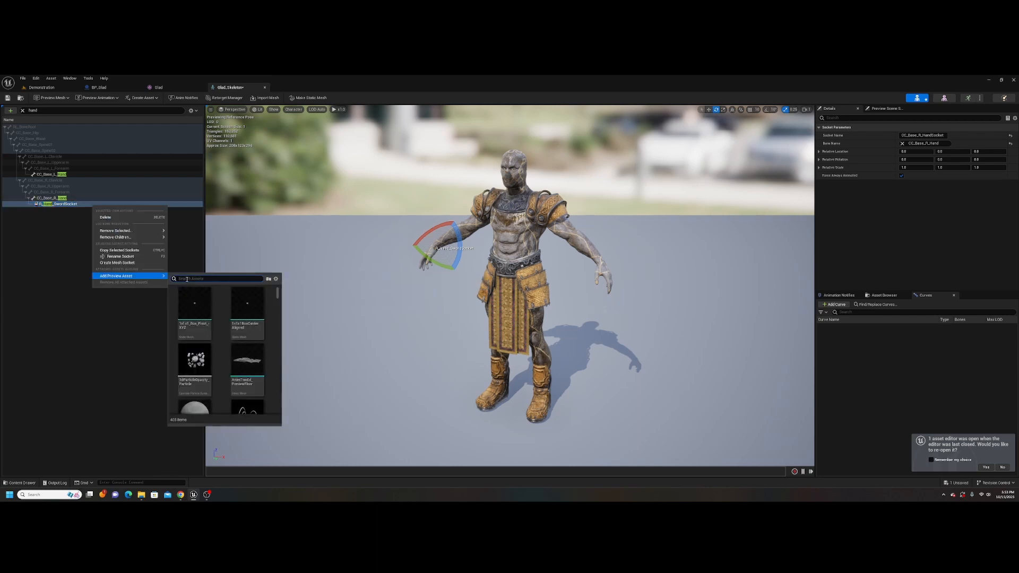
type("gla")
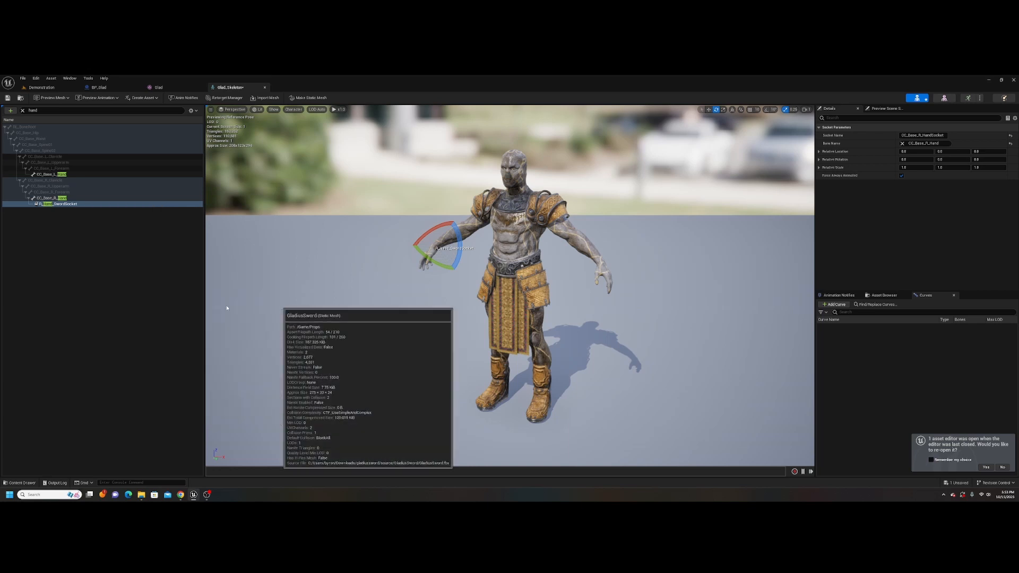
left_click(225, 305)
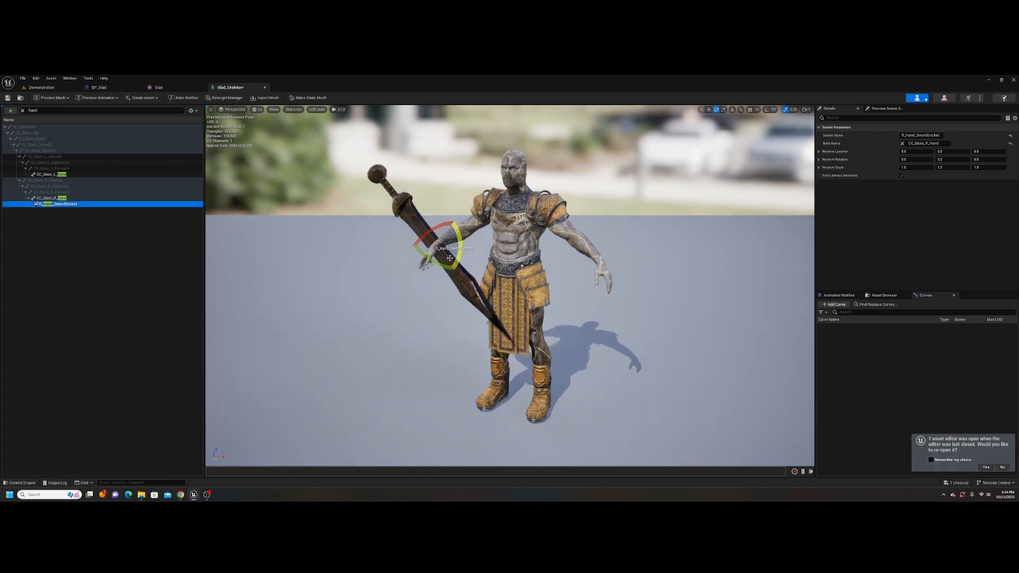
Step: Rotate and move R_Hand_SwordSocket so the sword points forward with its handle at the character's right hand
left_click_drag(450, 258, 411, 263)
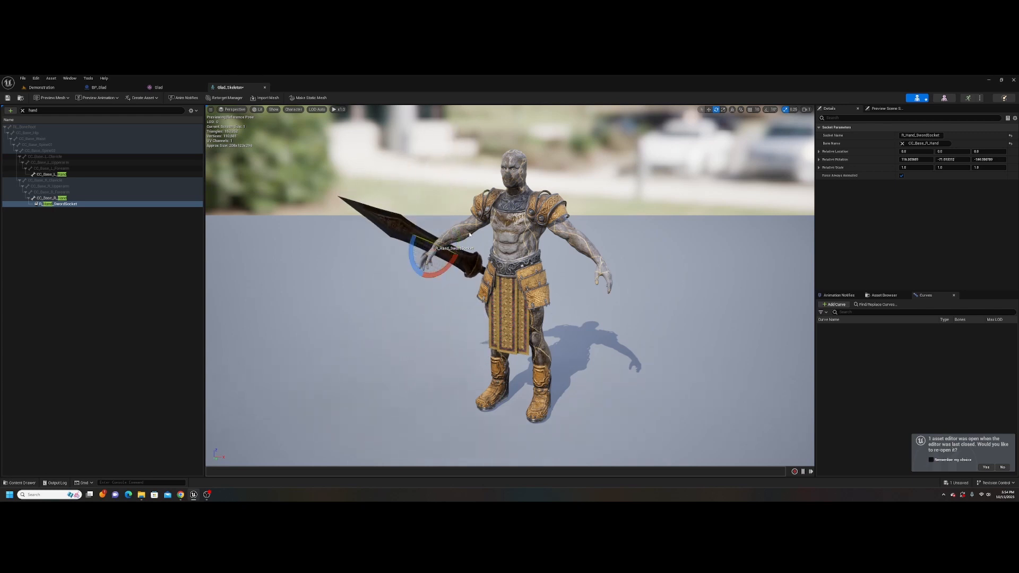
key("w")
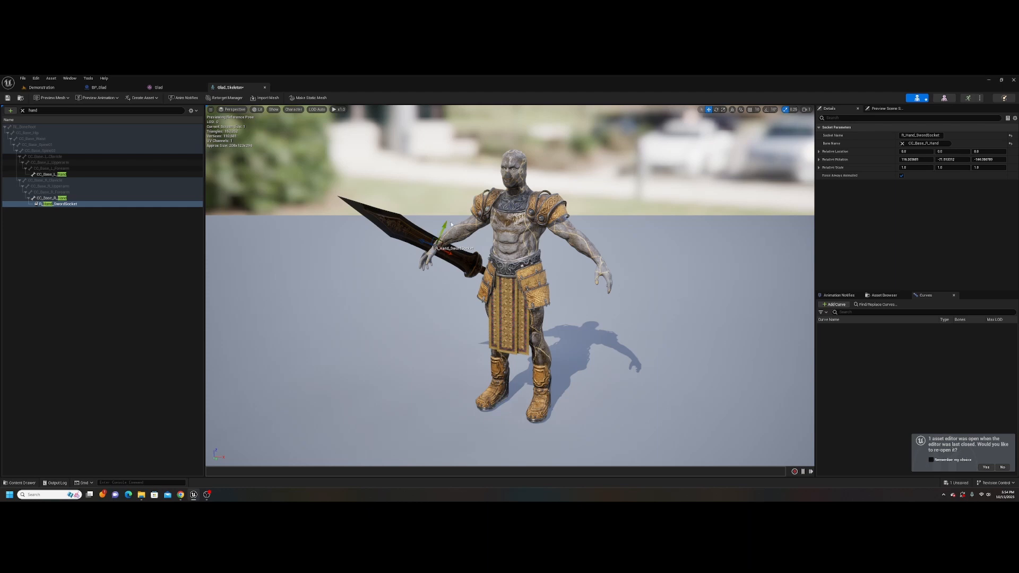
left_click_drag(444, 225, 369, 244)
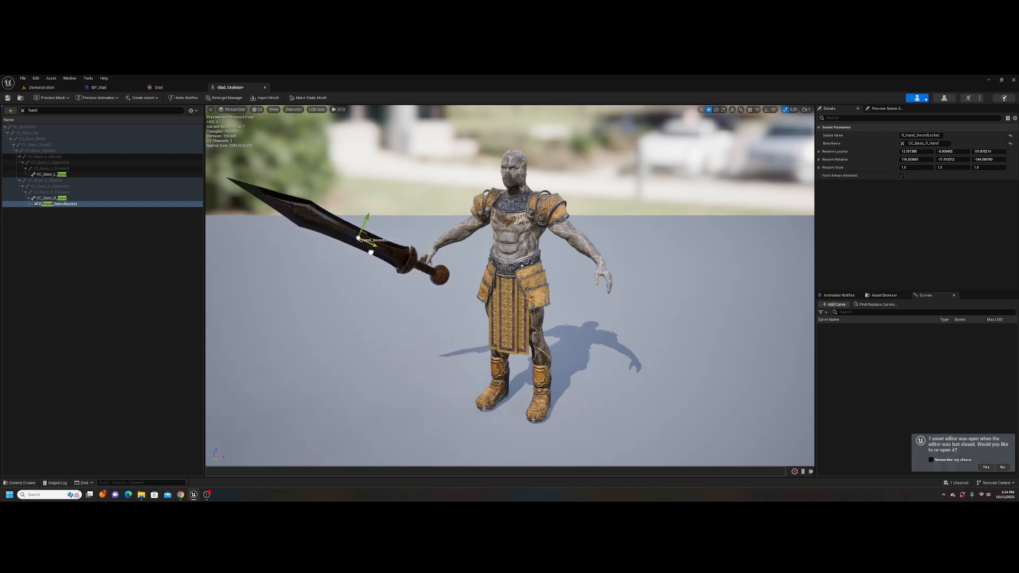
left_click_drag(417, 267, 472, 289, "alt")
right_click_drag(473, 289, 739, 241)
key("a")
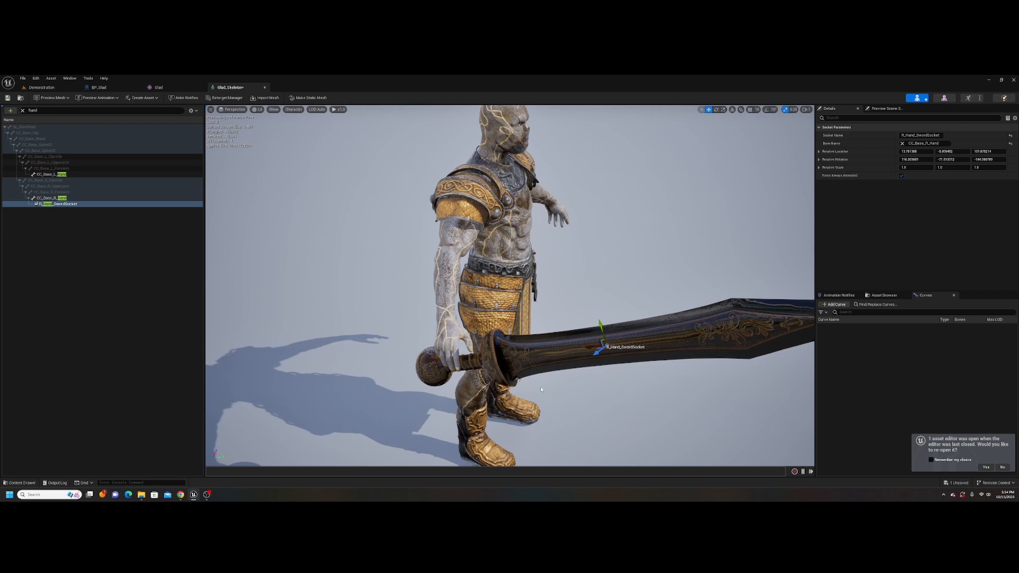
Step: Scale R_Hand_SwordSocket down uniformly to 0.75, and reduce it a little further with scale snapping turned off
key("r")
left_click_drag(597, 351, 587, 356)
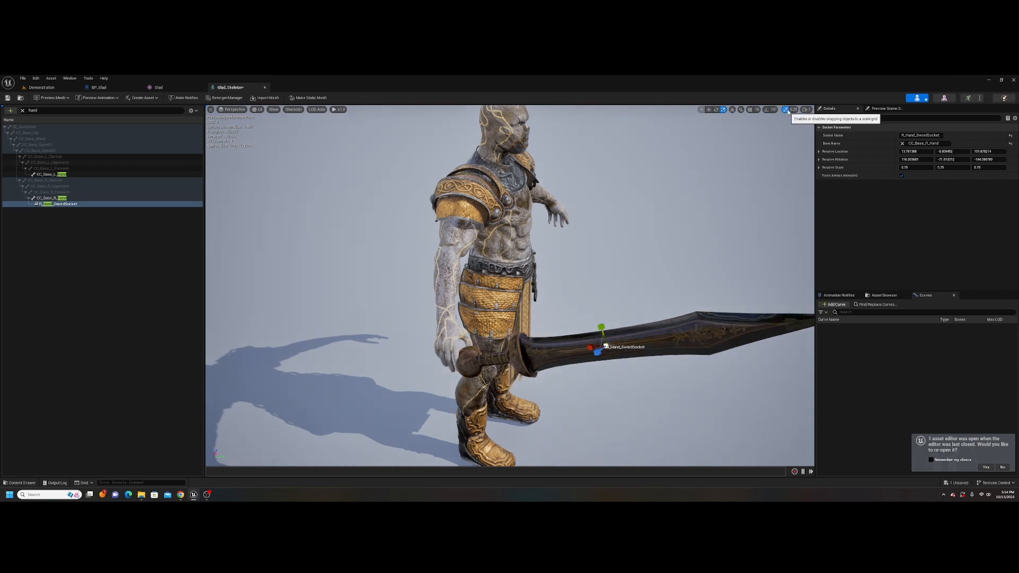
left_click_drag(598, 350, 629, 369)
right_click_drag(629, 369, 632, 328)
left_click_drag(588, 322, 600, 295)
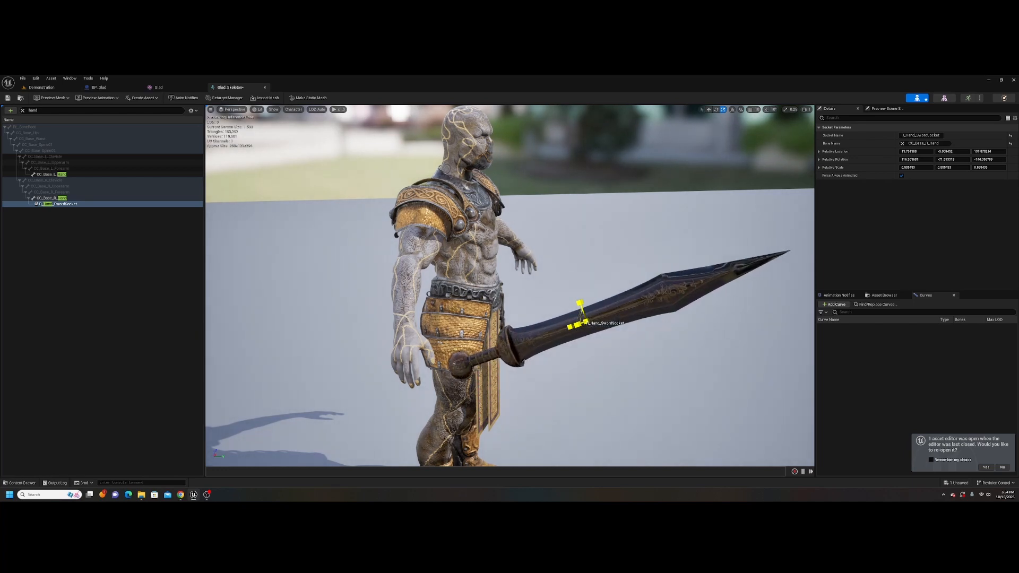
right_click_drag(600, 296, 520, 287)
scroll(659, 323, "down", 4)
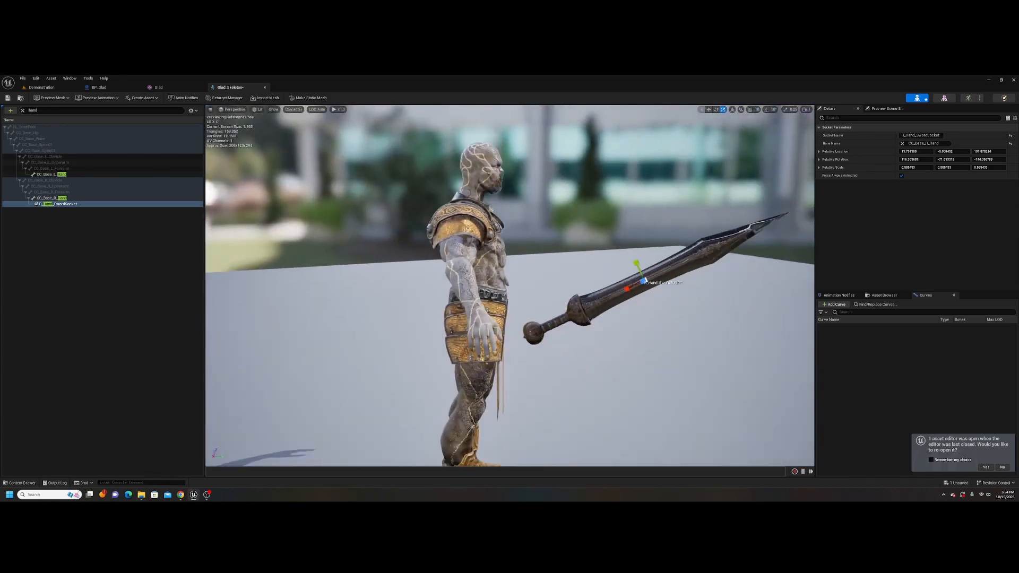
Step: Move R_Hand_SwordSocket back so the smaller sword's grip sits in the right hand, and check the fit from several angles
key("w")
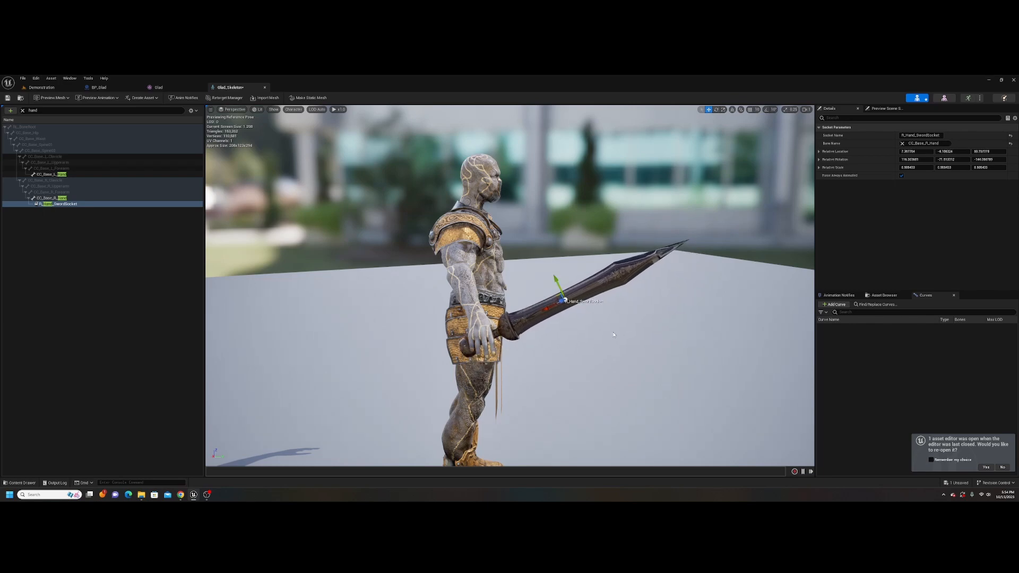
left_click_drag(613, 334, 456, 336, "alt")
scroll(510, 286, "up", 5)
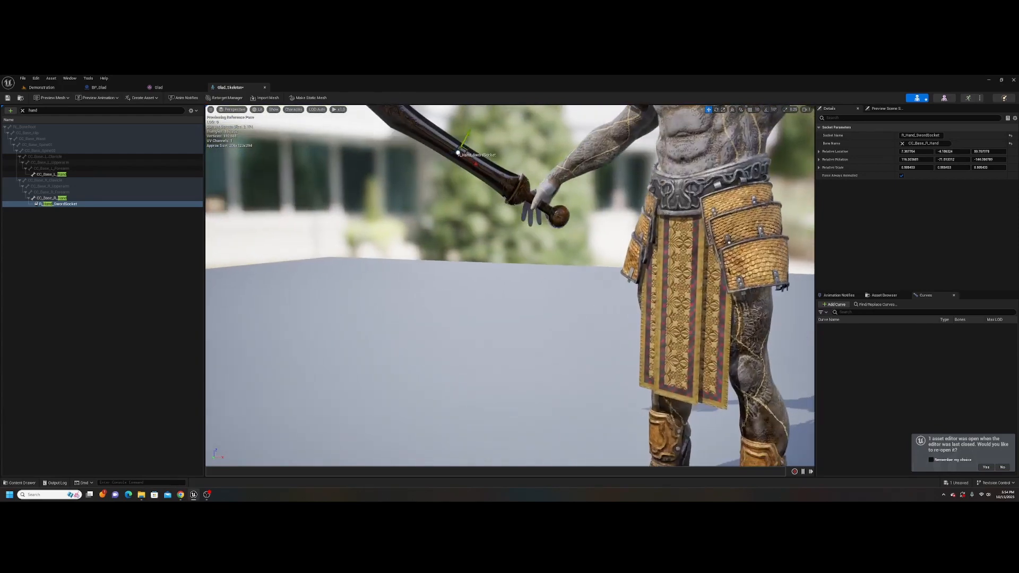
scroll(510, 285, "down", 6)
scroll(510, 286, "up", 3)
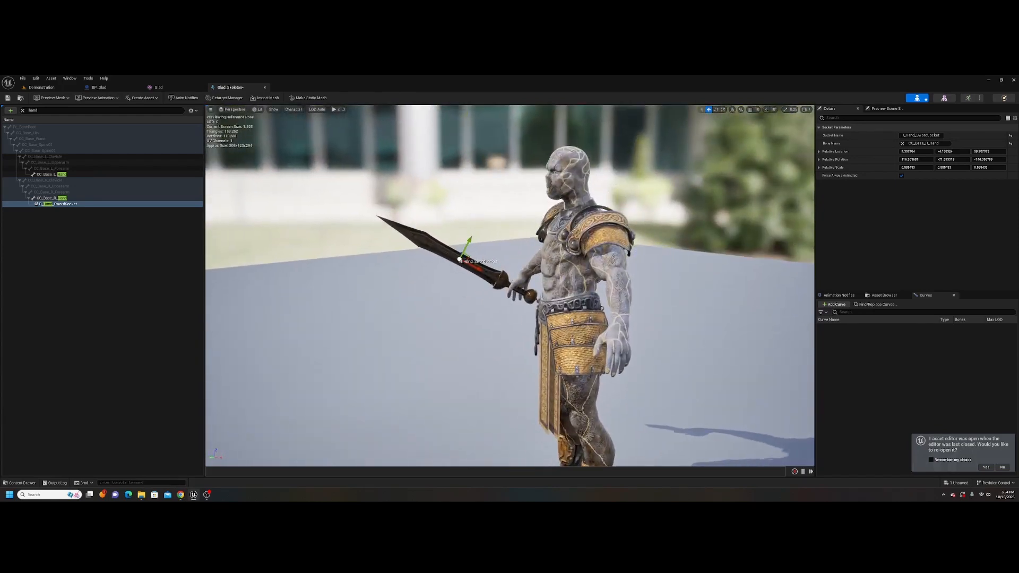
Step: Try scaling R_Hand_SwordSocket down uniformly and reducing its X scale alone, and reset the relative scale to 1.0
right_click_drag(510, 286, 737, 285)
key("r")
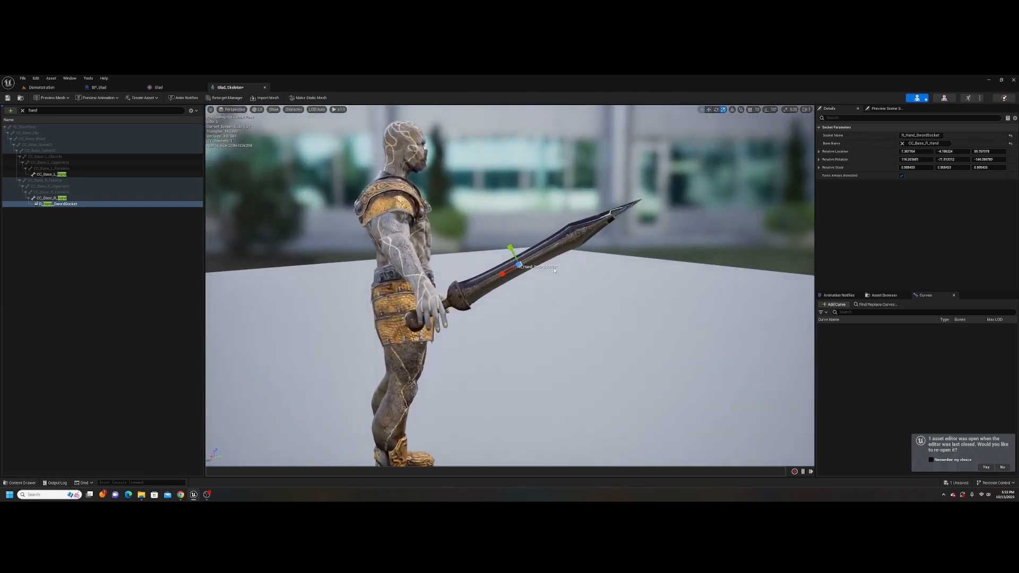
right_click_drag(549, 271, 460, 268)
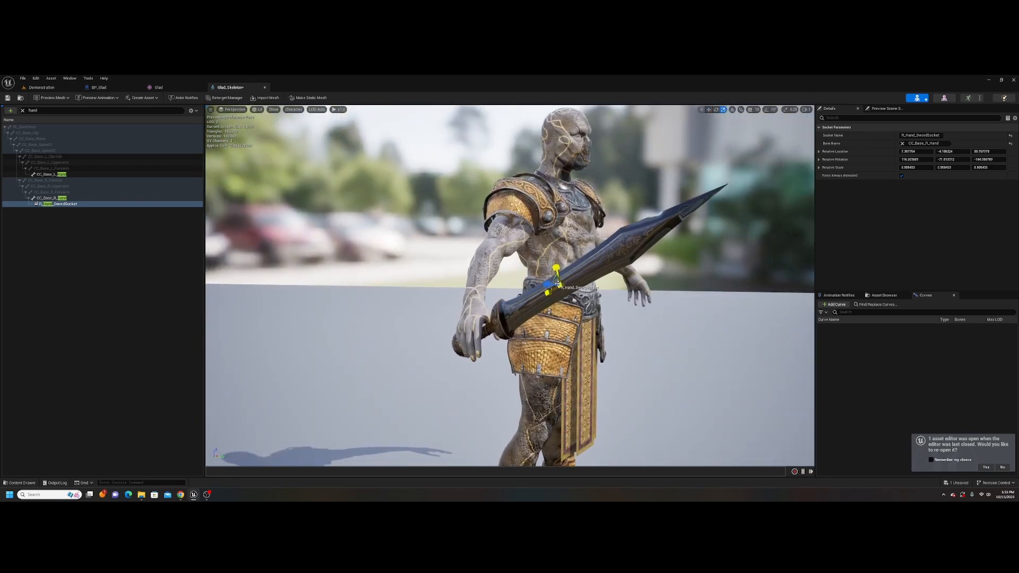
left_click_drag(563, 286, 561, 286)
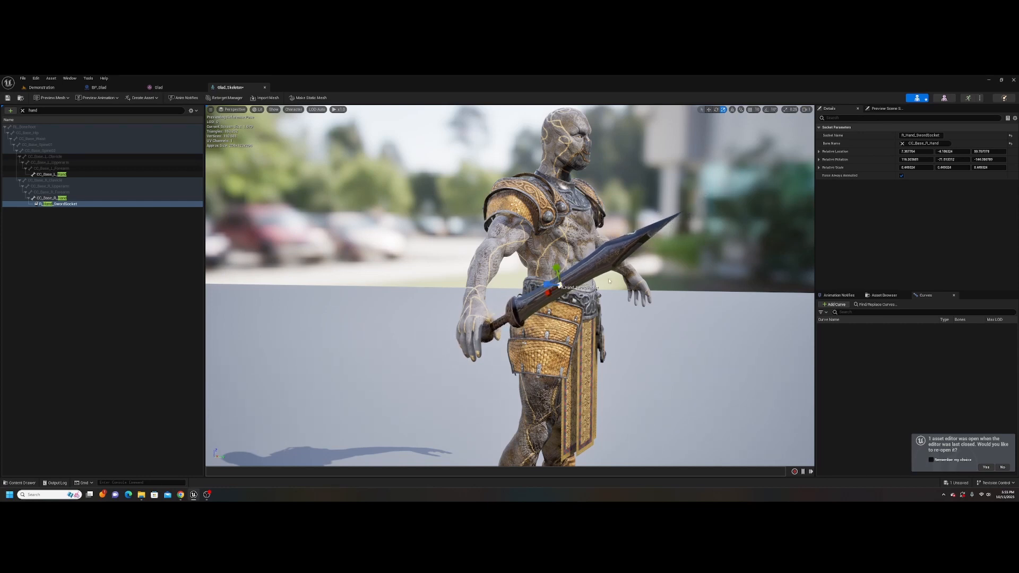
left_click(818, 168)
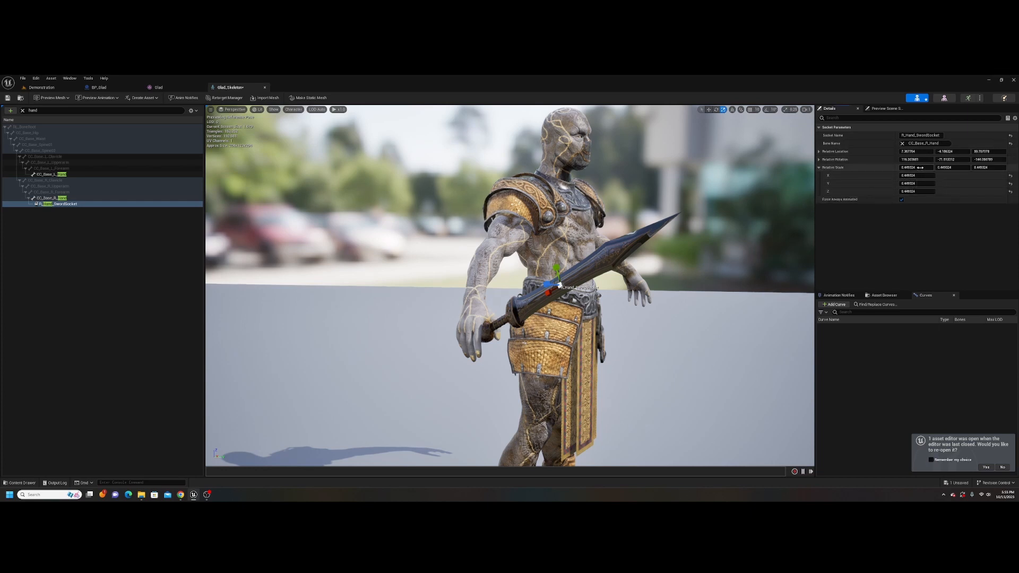
mouse_move(920, 167)
left_mouse_down()
mouse_move(906, 168)
mouse_move(922, 167)
left_mouse_up()
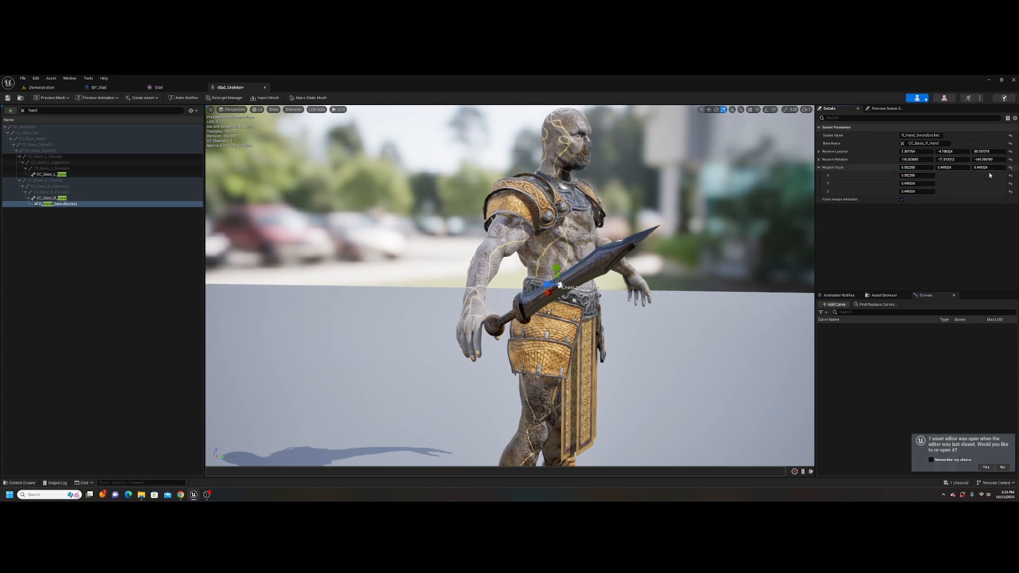
left_click(1011, 167)
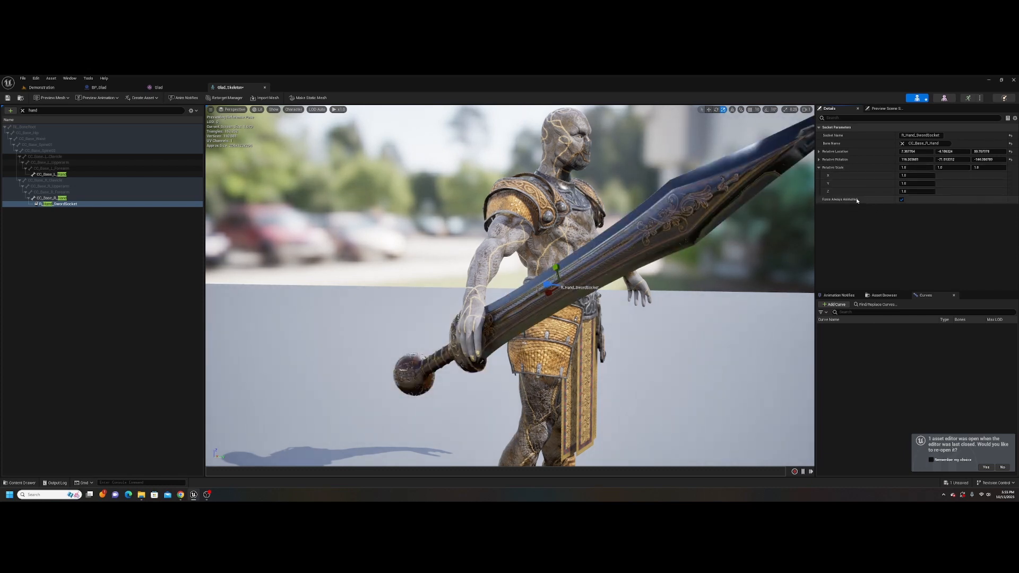
Step: Scale R_Hand_SwordSocket down uniformly to about 0.41 and move it back so the smaller sword's grip sits in the right hand
key("s")
right_click_drag(736, 264, 708, 261)
left_click_drag(660, 295, 643, 307)
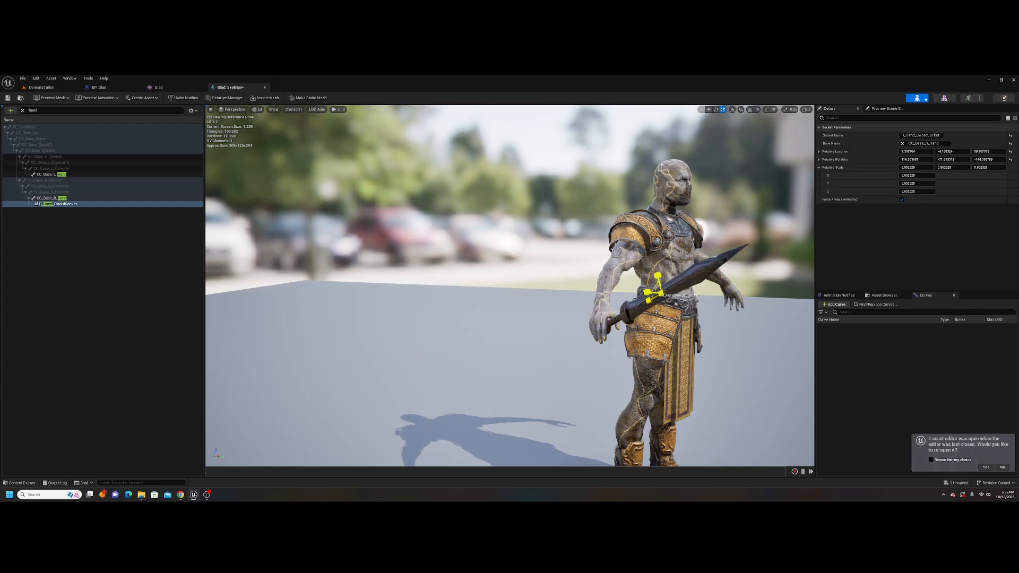
right_click_drag(672, 308, 696, 310)
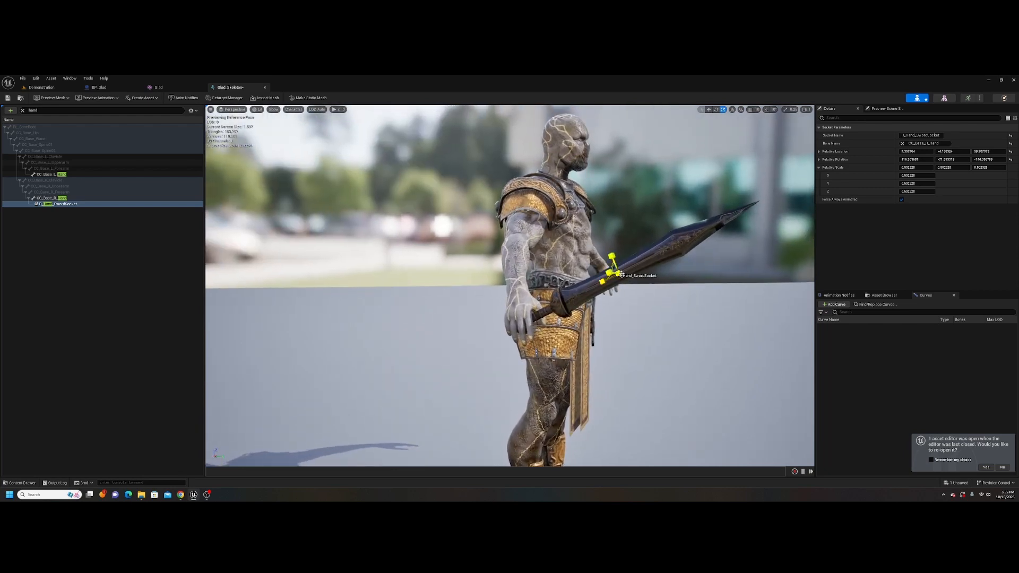
left_click_drag(620, 274, 572, 293)
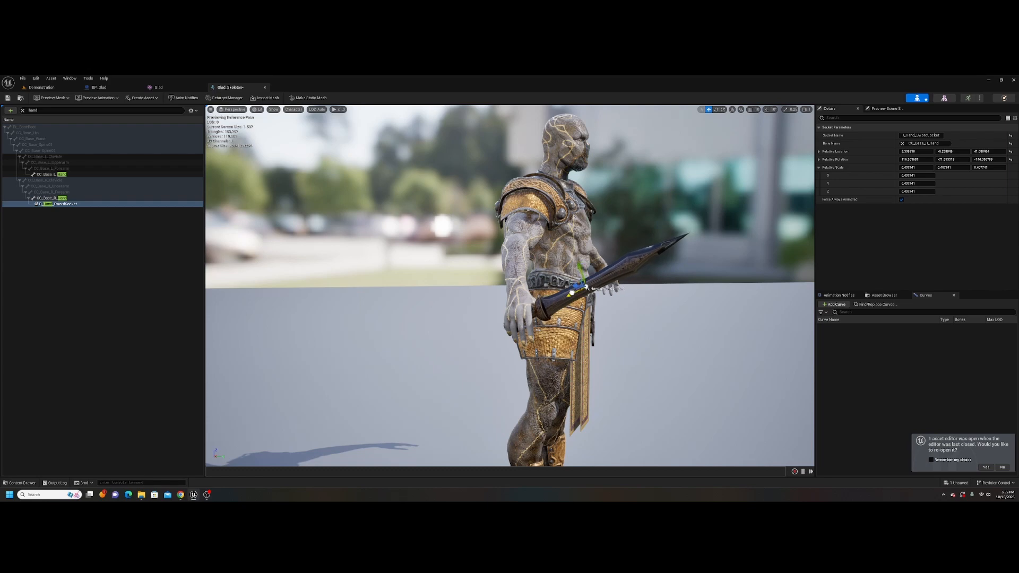
Step: Examine the sword's size and its fit in the character's right hand from close up, the side and the front
key("d")
right_click_drag(590, 321, 466, 342)
key("w")
key("a")
key("w")
key("d")
key("s")
key("e")
key("d")
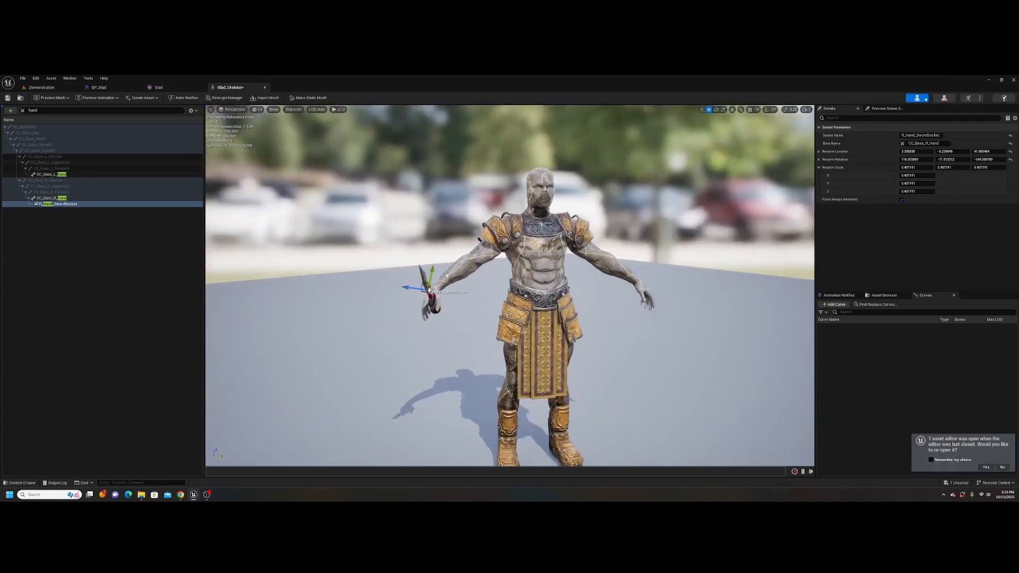
Step: Save the Glad_Skeleton asset, close its editor and return to the BP_Glad Blueprint
left_click(7, 98)
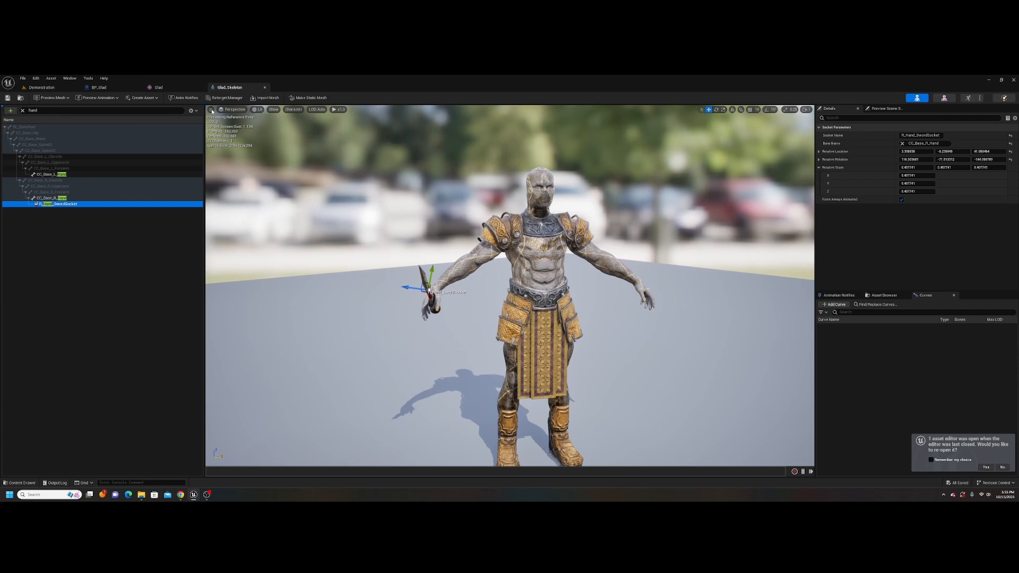
left_click(266, 89)
left_click(114, 87)
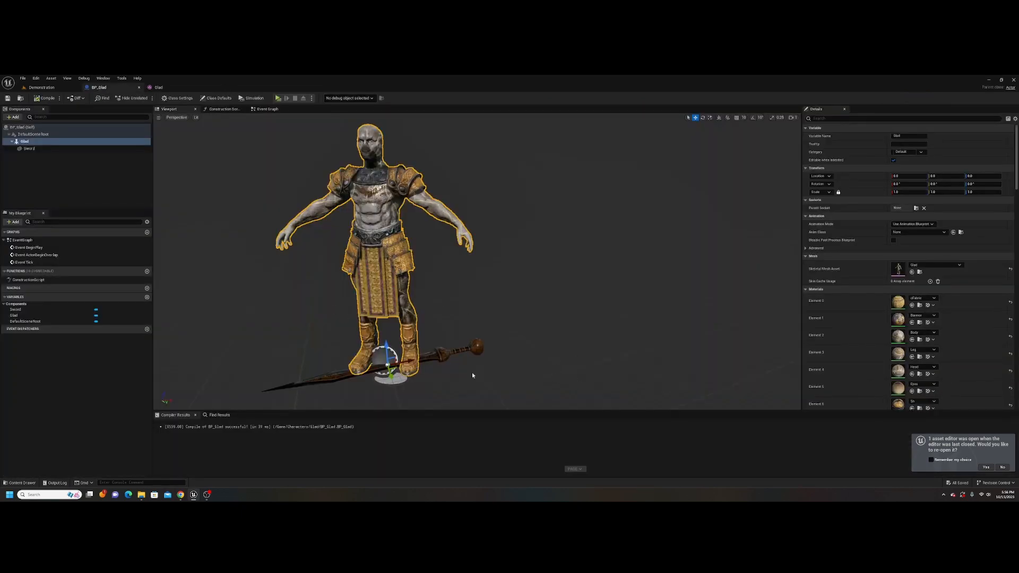
Step: Set the Sword component's parent socket to R_Hand_SwordSocket, check it in the hand, and compile BP_Glad
left_click(29, 148)
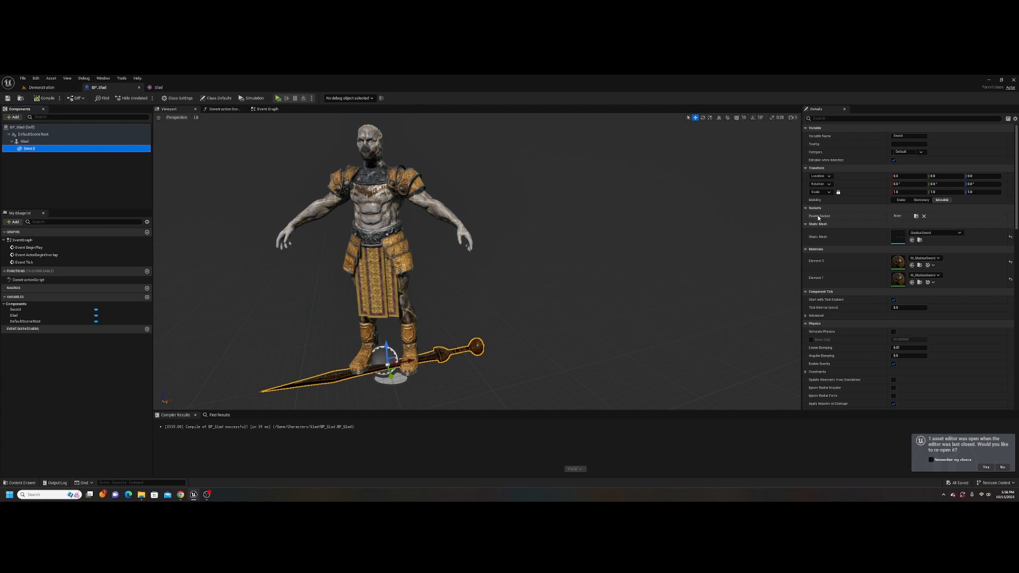
left_click(916, 217)
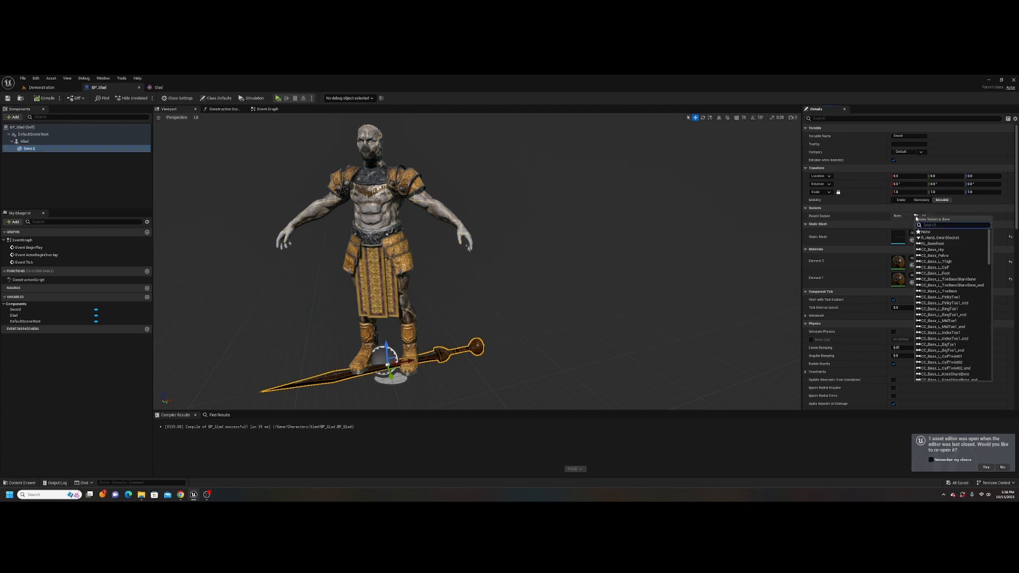
left_click(949, 239)
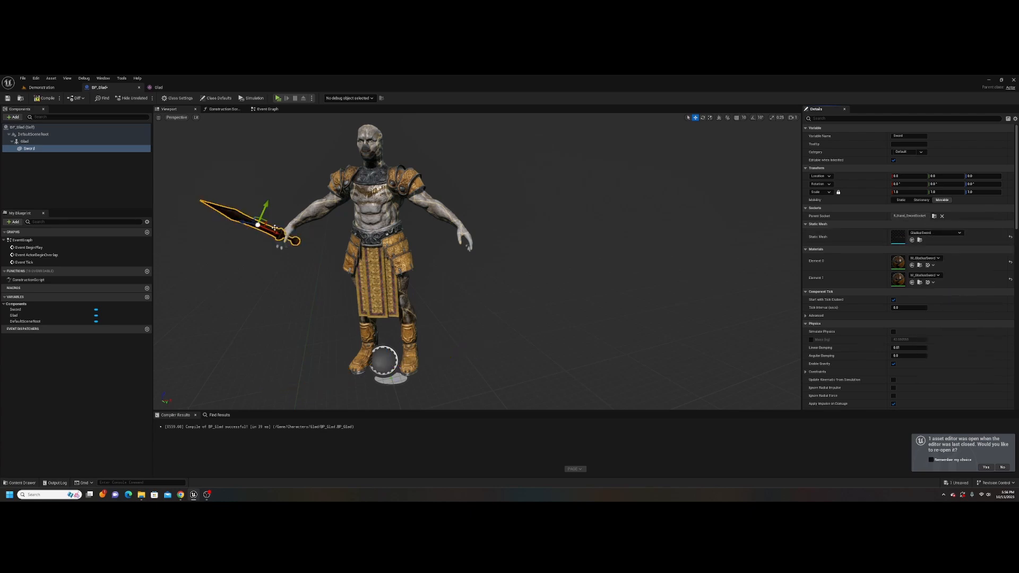
mouse_move(477, 260)
right_mouse_down()
mouse_move(573, 270)
mouse_move(478, 258)
right_mouse_up()
right_click_drag(392, 257, 392, 262)
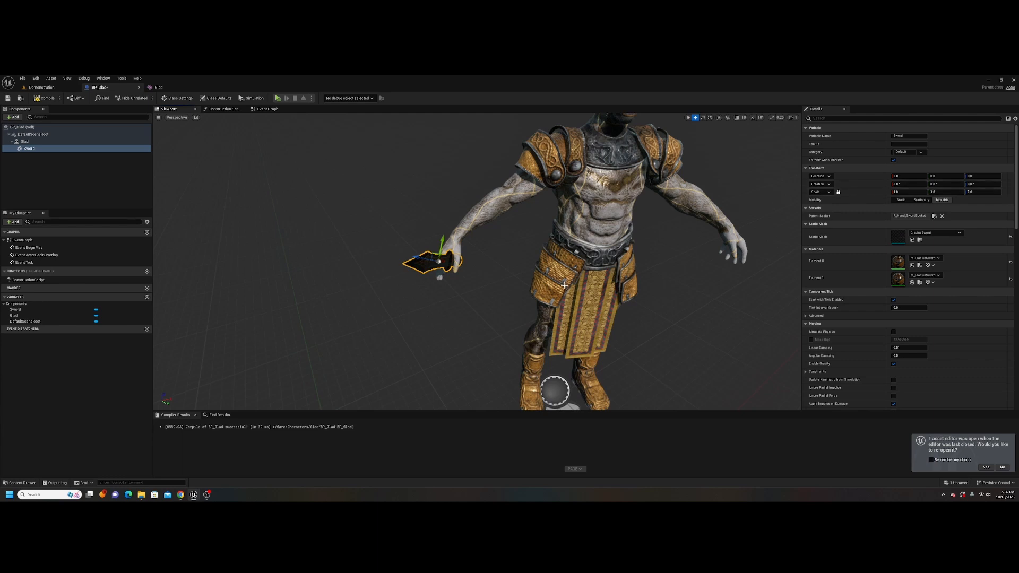
left_click(46, 97)
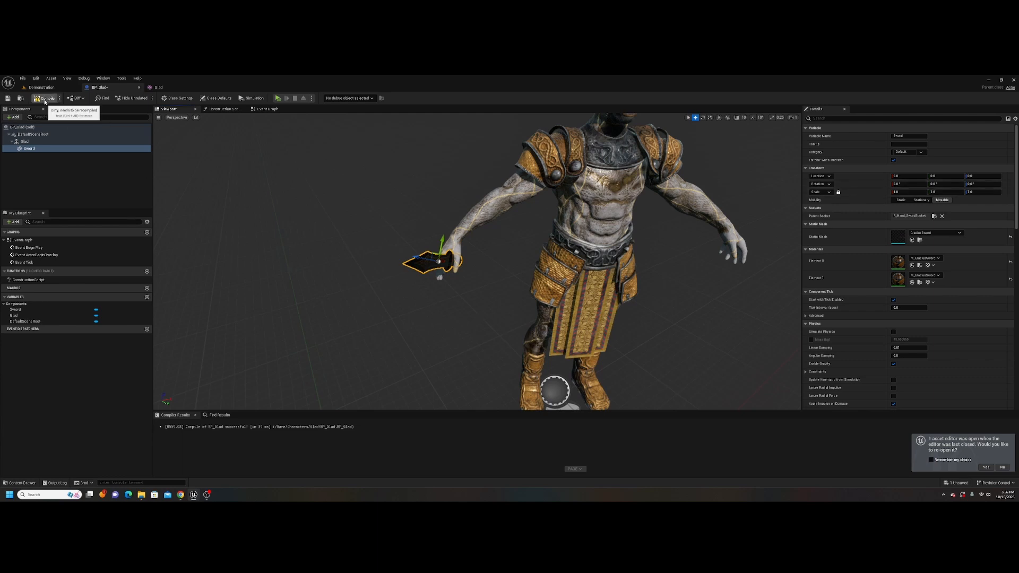
right_click_drag(478, 261, 432, 242)
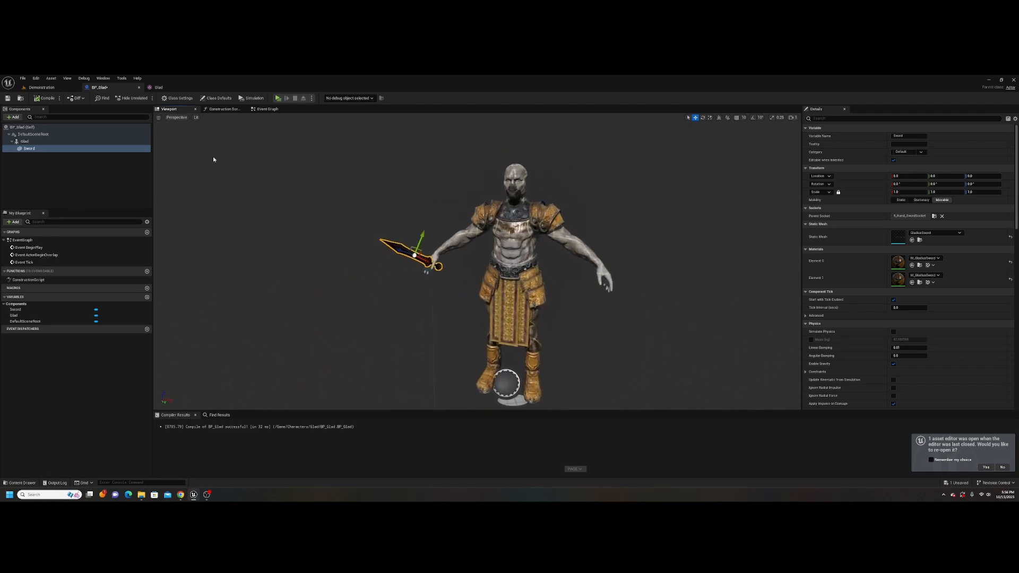
Step: Return to the Demonstration level and save all modified assets from the project's content folder
left_click(53, 88)
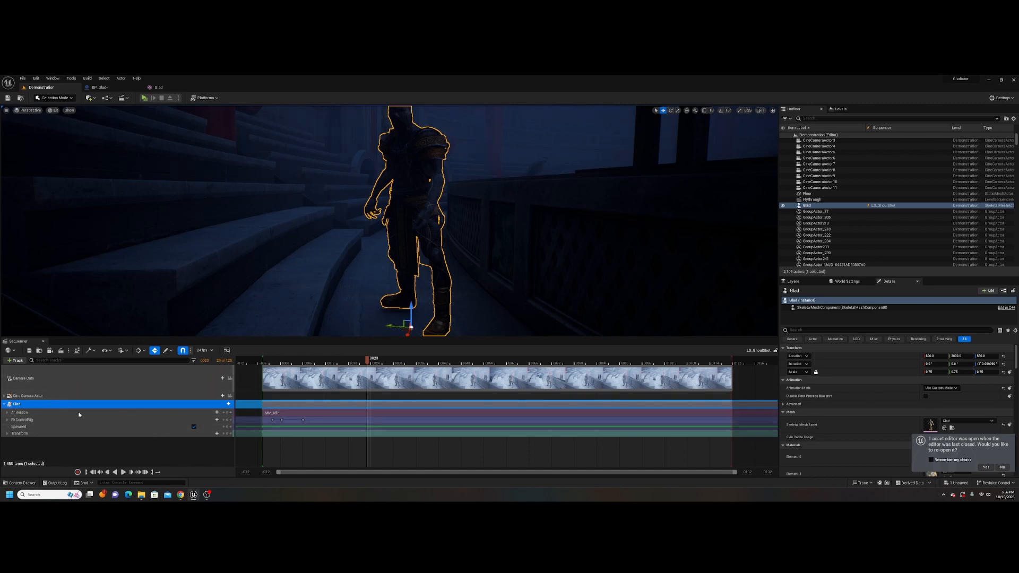
left_click(27, 483)
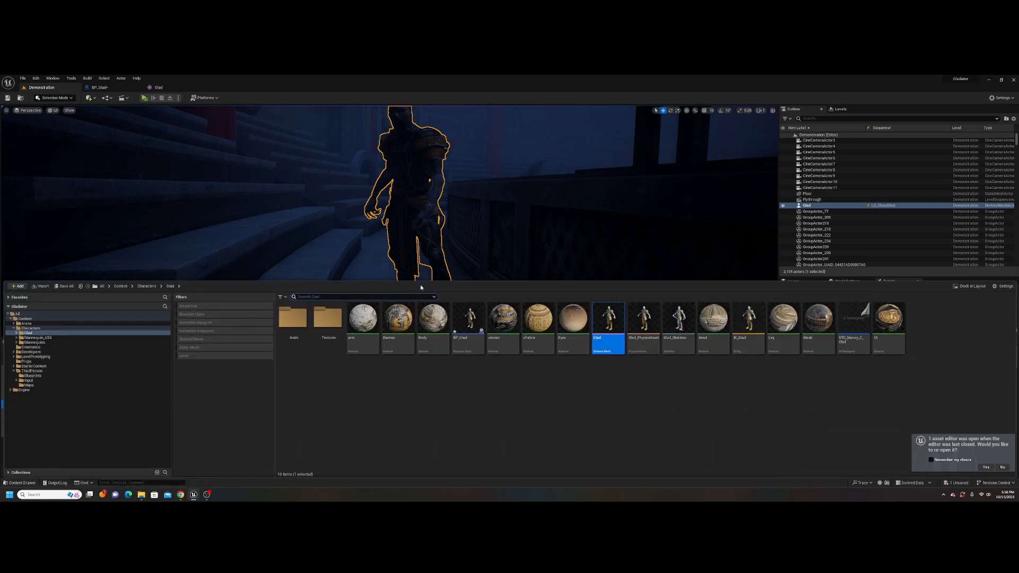
key("ctrl+shift+s")
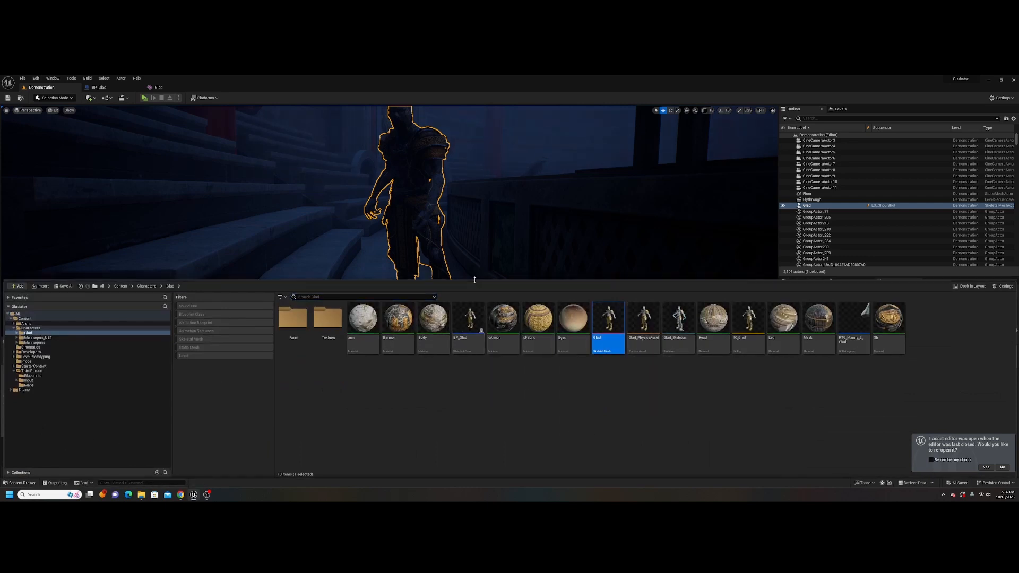
Step: Place BP_Glad from the Glad content folder in the level behind the existing Glad character, and rotate it to face the camera
left_click_drag(475, 285, 493, 340)
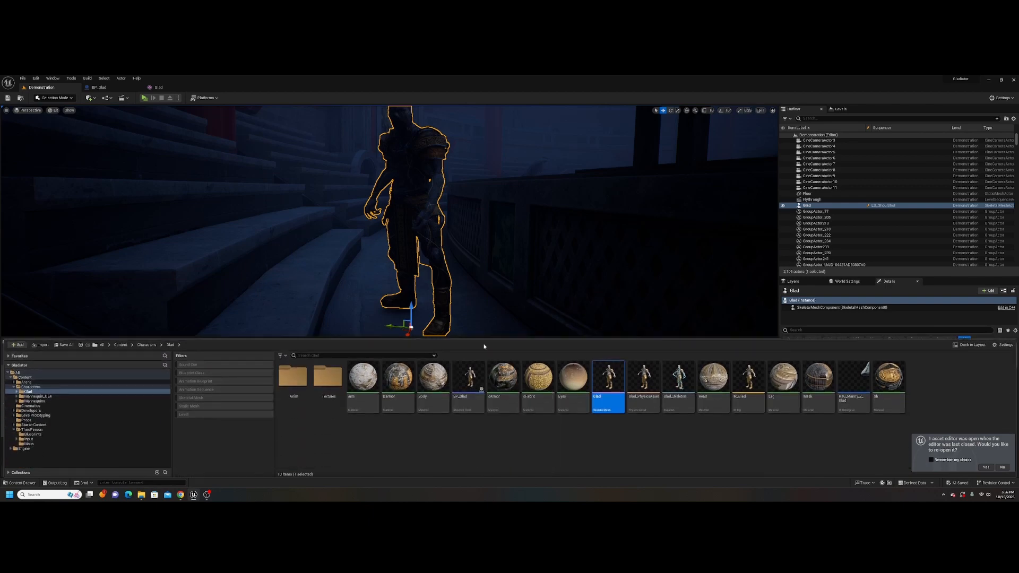
left_click(378, 179)
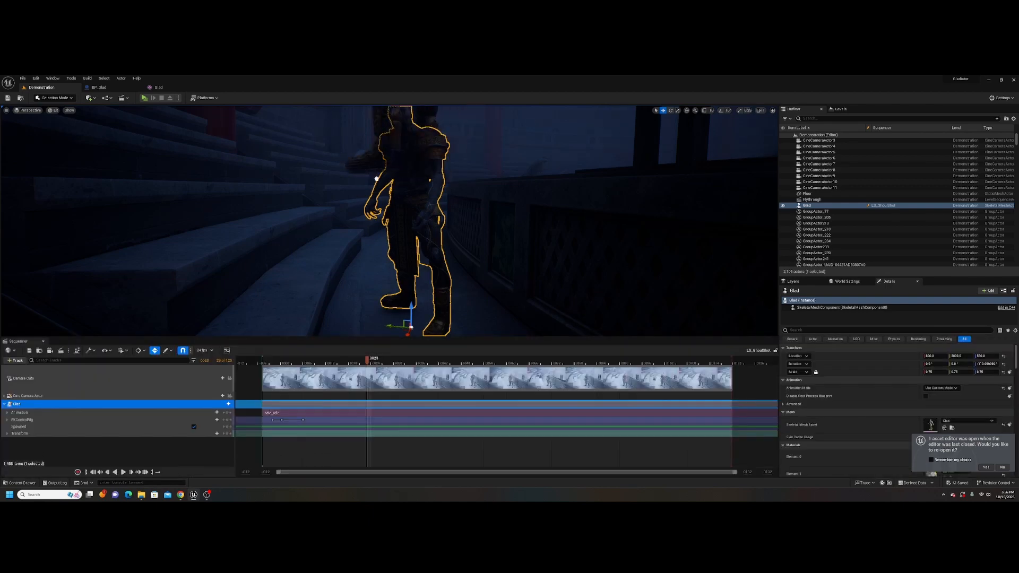
left_click_drag(354, 207, 354, 208)
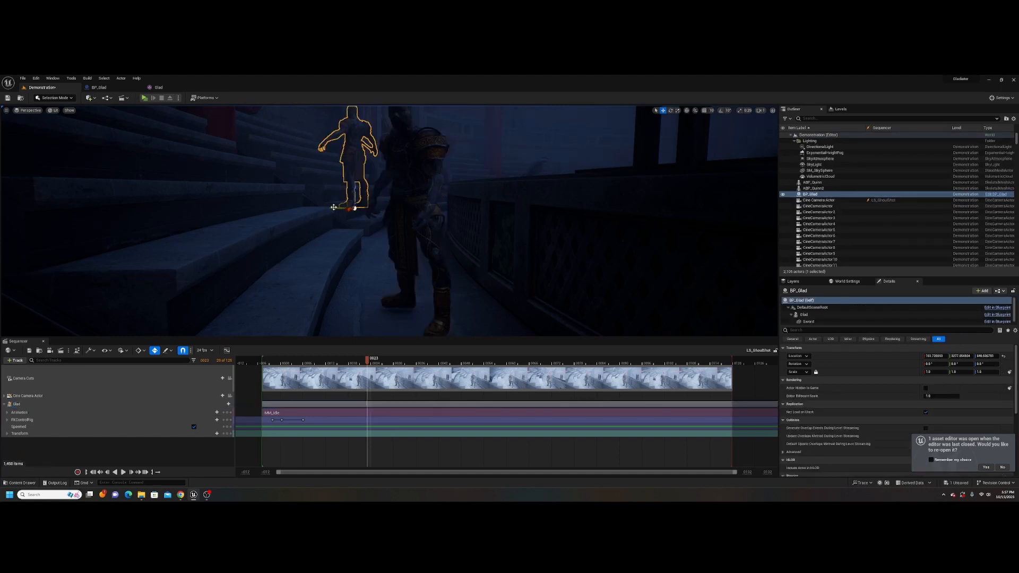
left_click_drag(333, 206, 736, 193)
key("e")
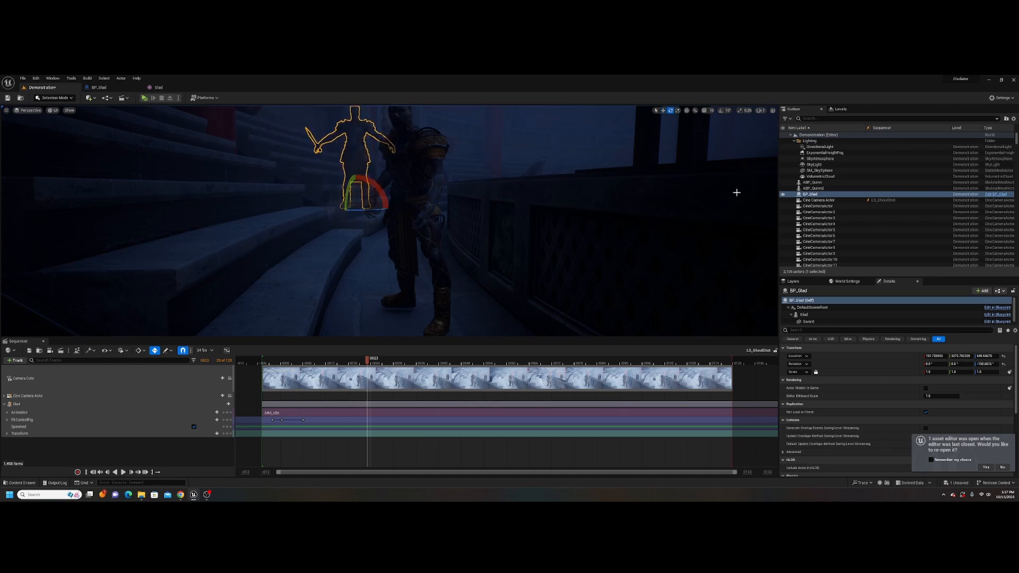
Step: Add the placed BP_Glad actor to the open level sequence and convert it to a spawnable
left_click(848, 194)
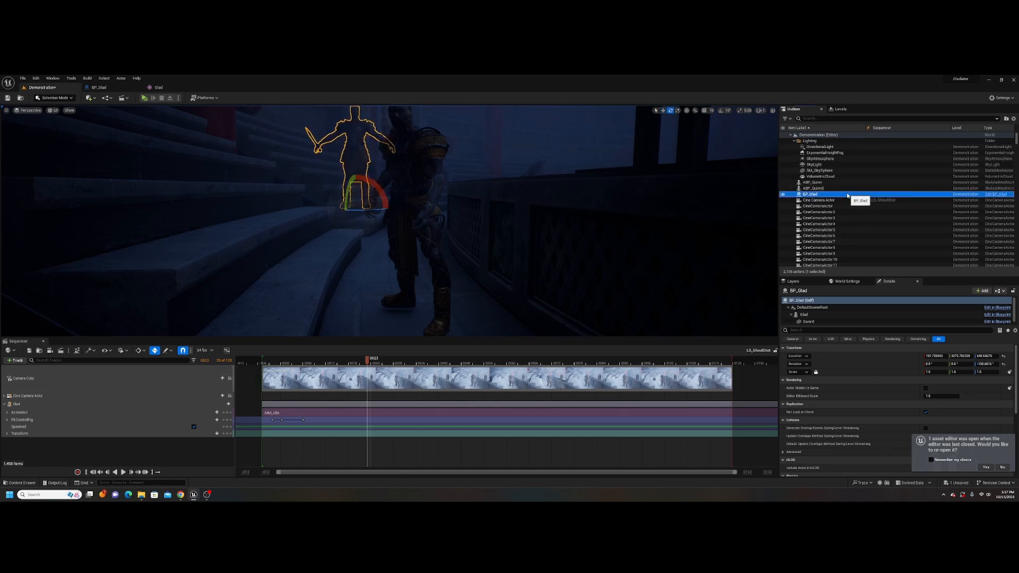
left_click_drag(847, 195, 165, 444)
left_click_drag(79, 448, 80, 449)
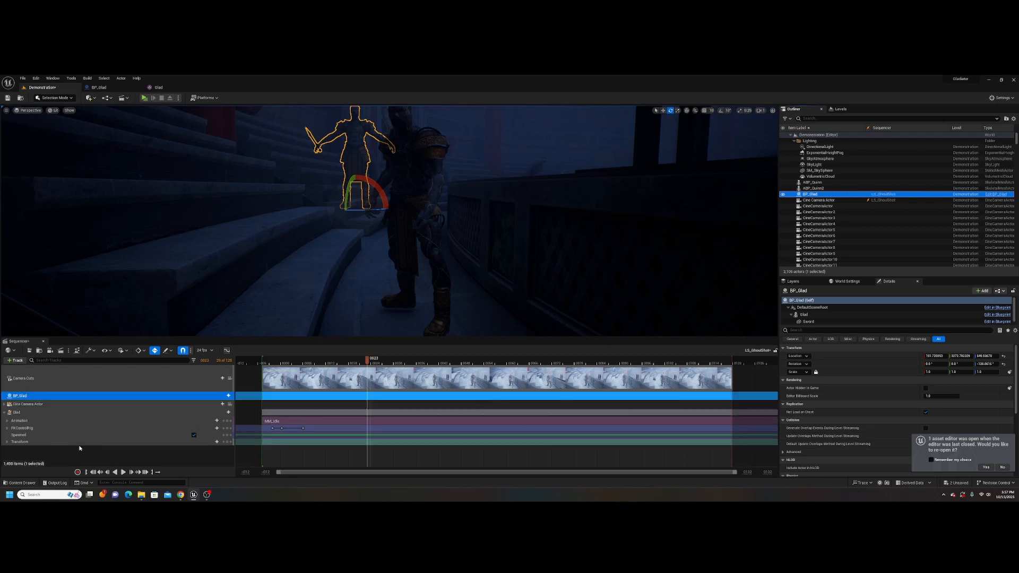
right_click(57, 397)
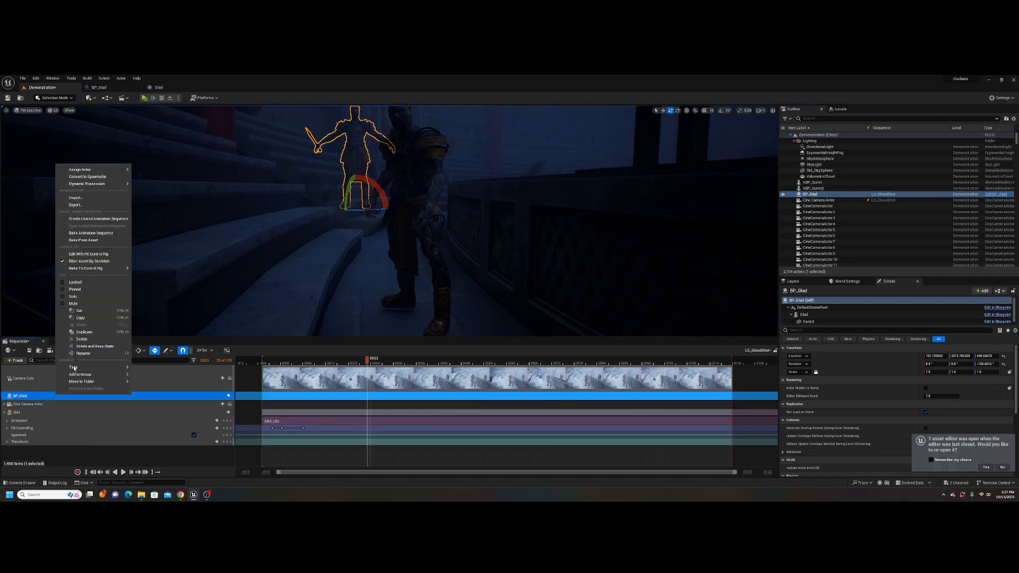
left_click(105, 177)
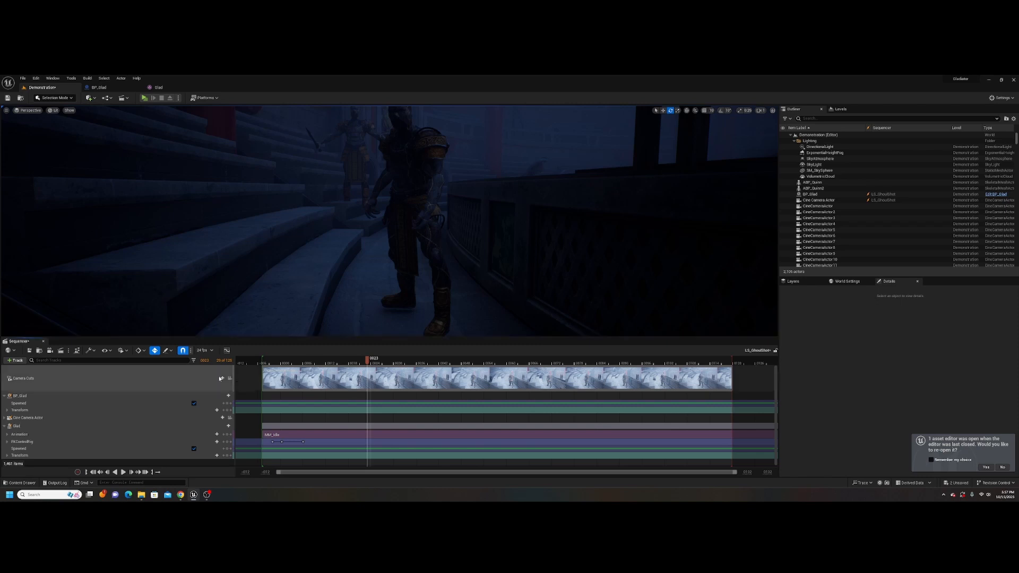
Step: Enlarge the Sequencer area and examine the track and animation options available for BP_Glad, including its Transform channels
left_click_drag(334, 339, 329, 247)
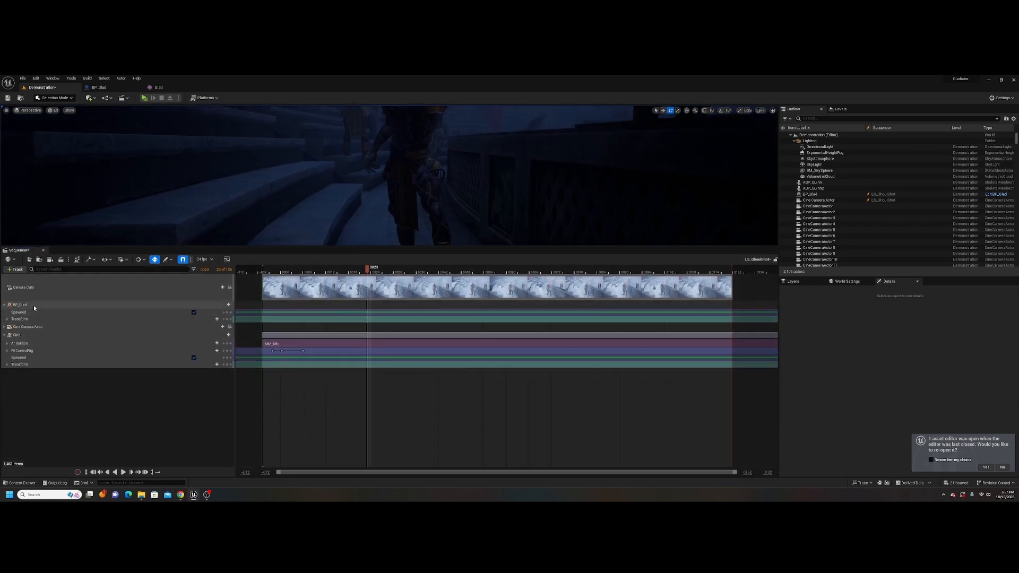
left_click(228, 305)
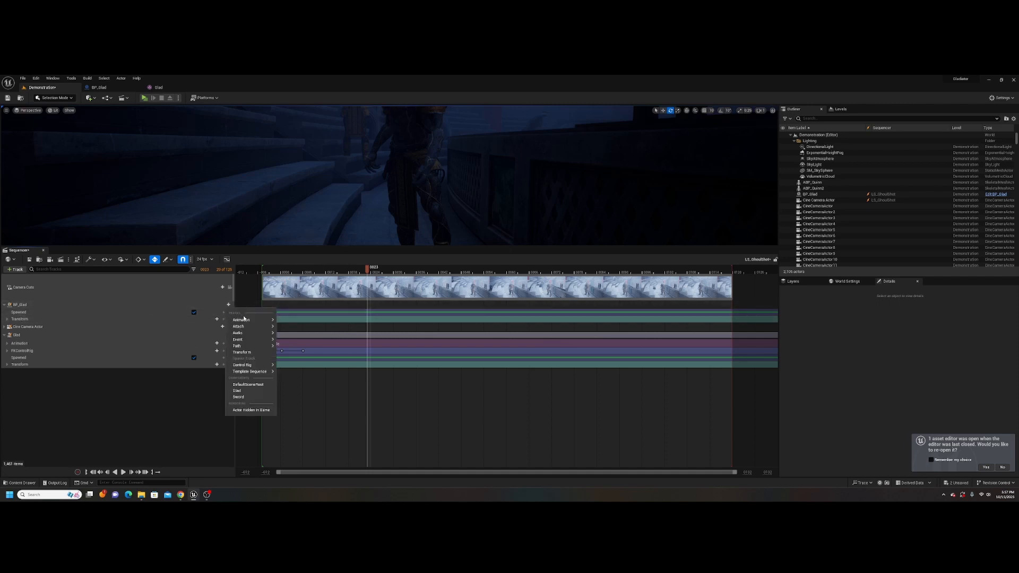
mouse_move(244, 321)
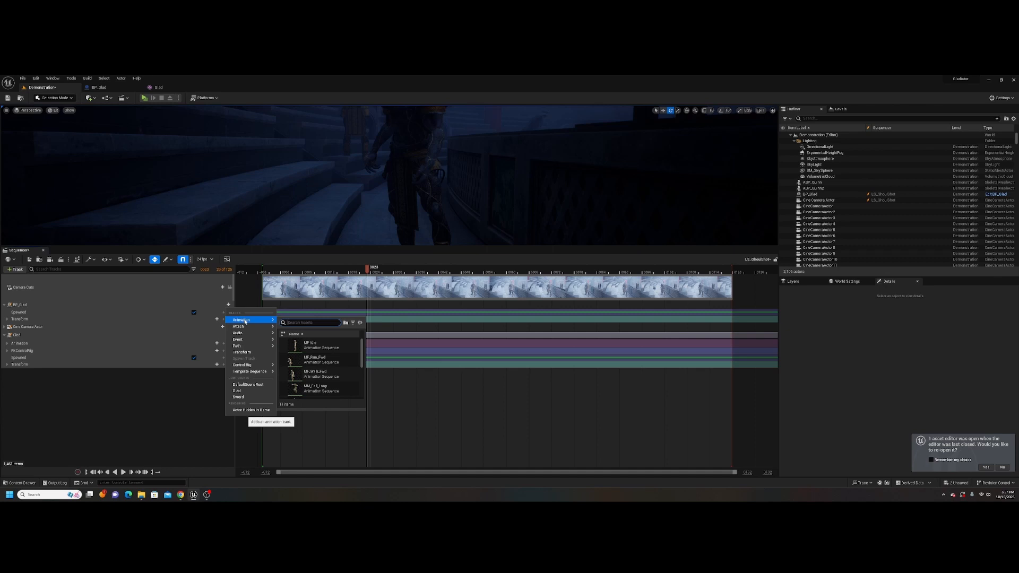
left_click(116, 419)
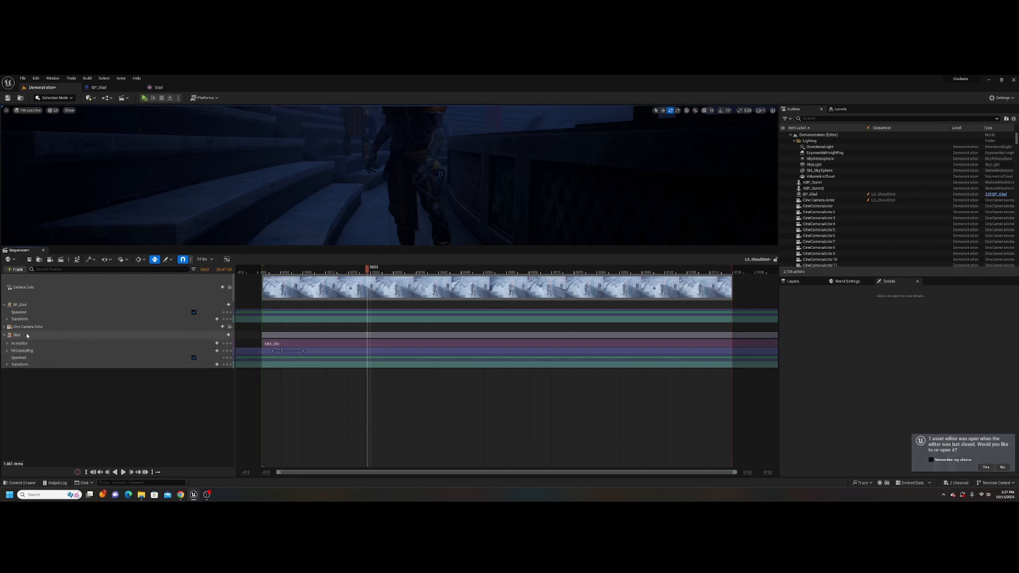
left_click(7, 320)
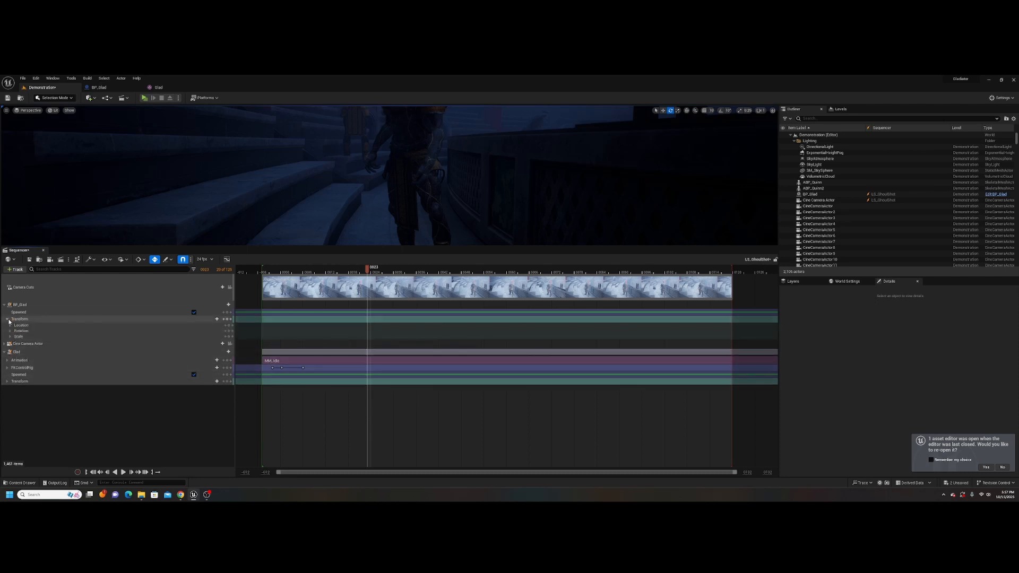
left_click(8, 320)
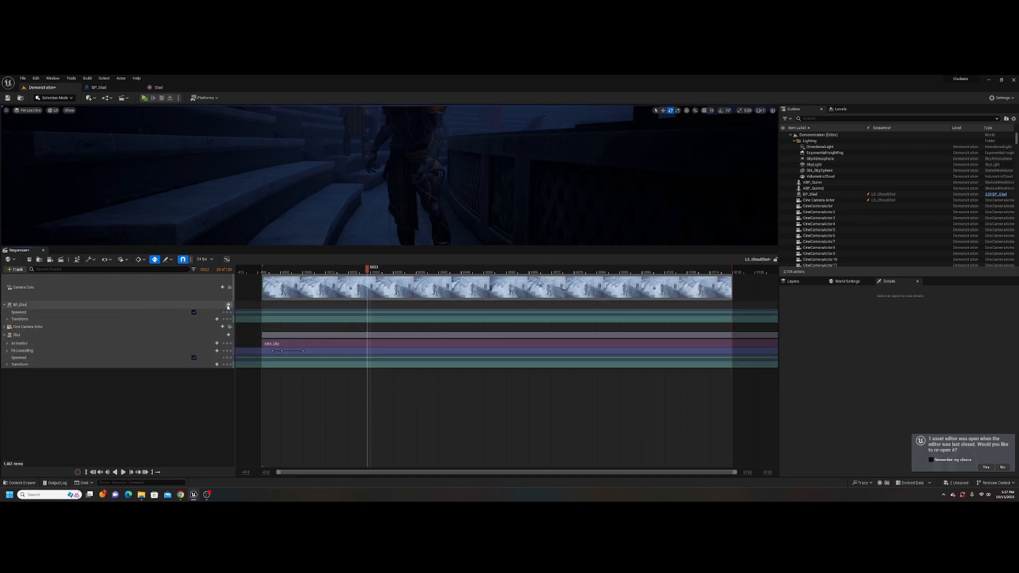
Step: Add BP_Glad's Glad mesh component as a sub-track under BP_Glad in the level sequence
left_click(228, 306)
mouse_move(268, 340)
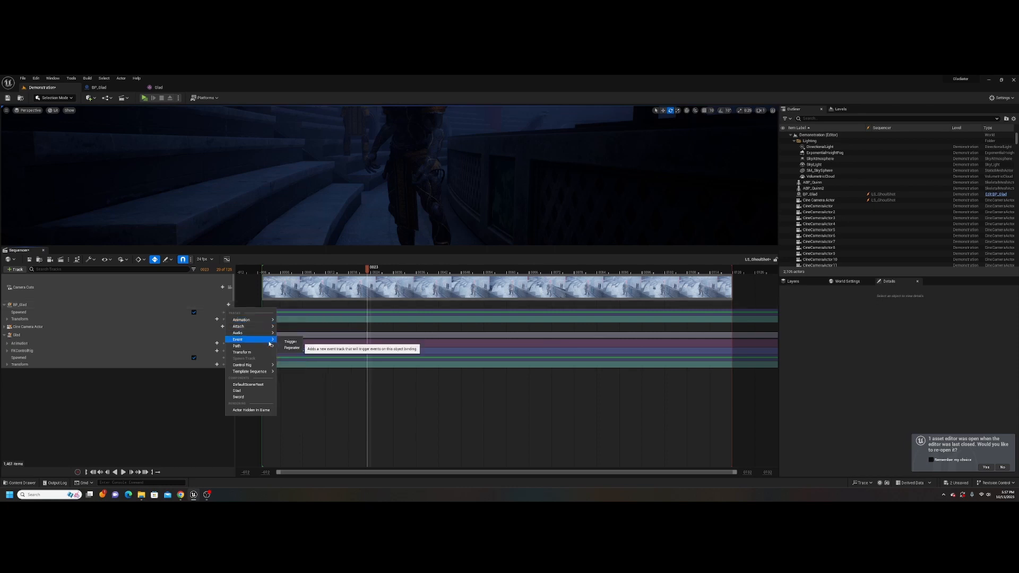
left_click(243, 392)
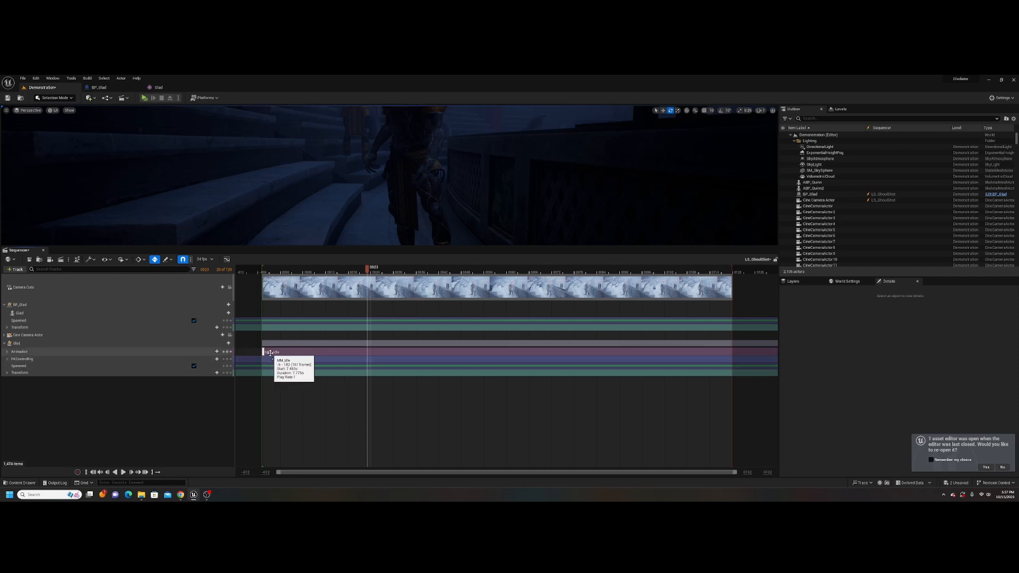
Step: Copy the original Glad's Animation and FKControlRig tracks onto the Glad component under BP_Glad
left_click(49, 351)
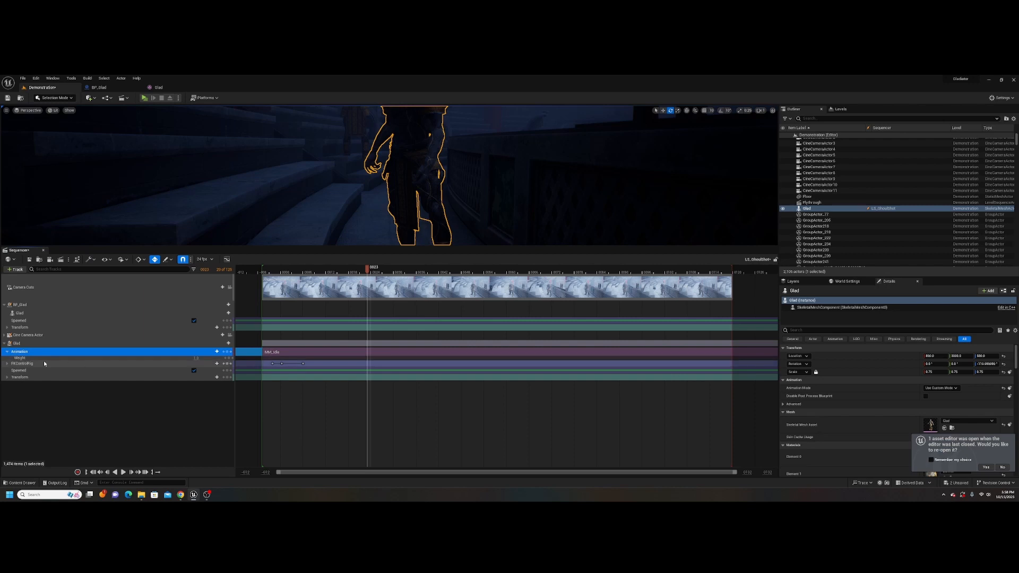
left_click(24, 364, "shift")
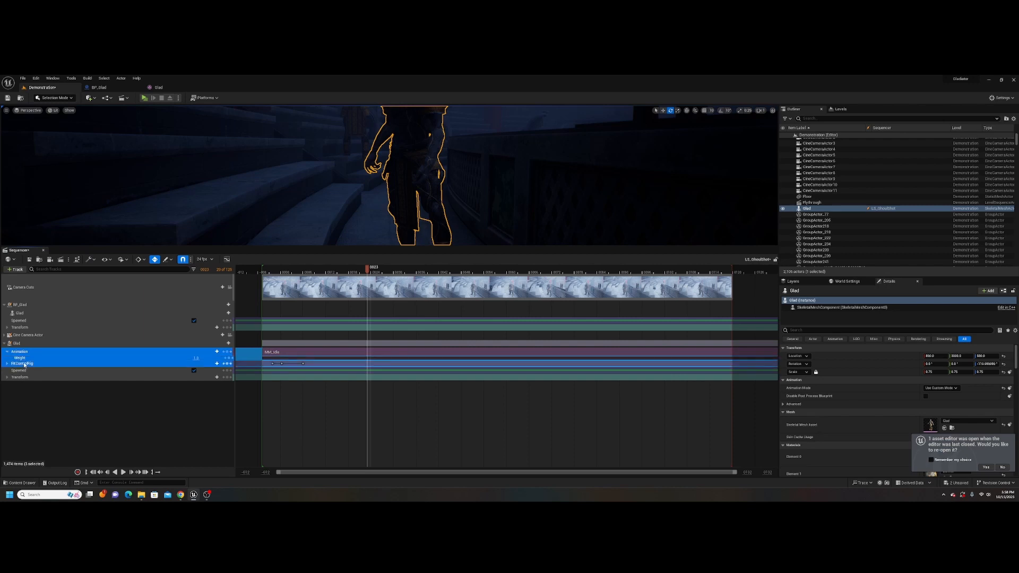
left_click(29, 314)
key("ctrl+v")
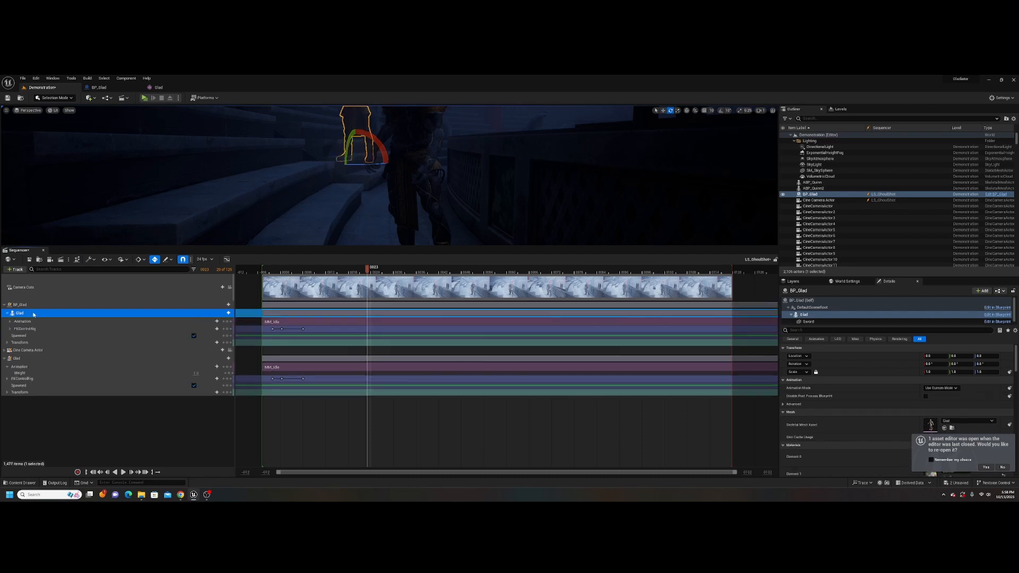
Step: Play the sequence from near its start and inspect BP_Glad's copied animation and sword from the free viewport
left_click(359, 272)
left_click_drag(359, 272, 285, 270)
key("w")
right_click_drag(318, 212, 299, 198)
key("space")
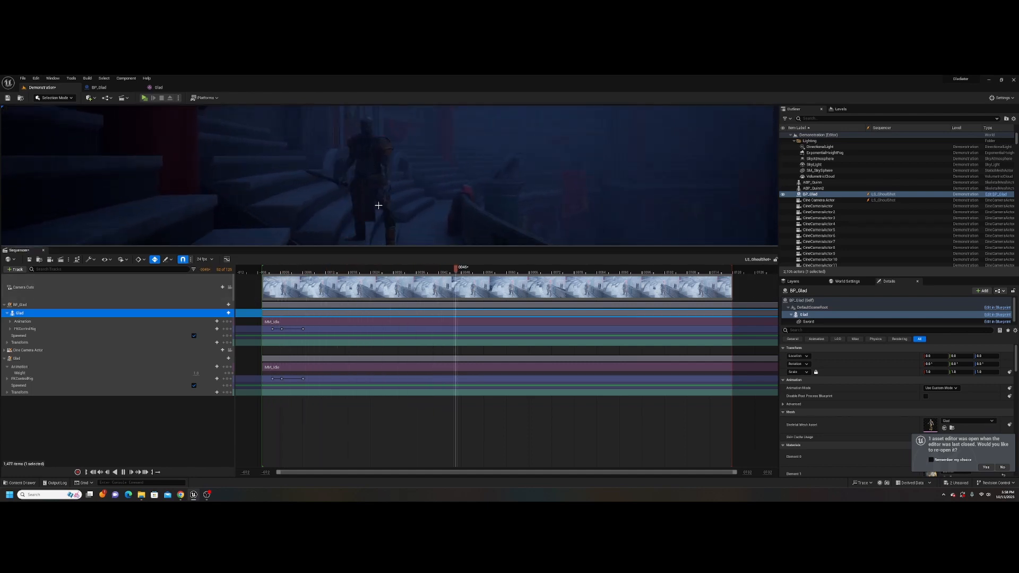
key("space")
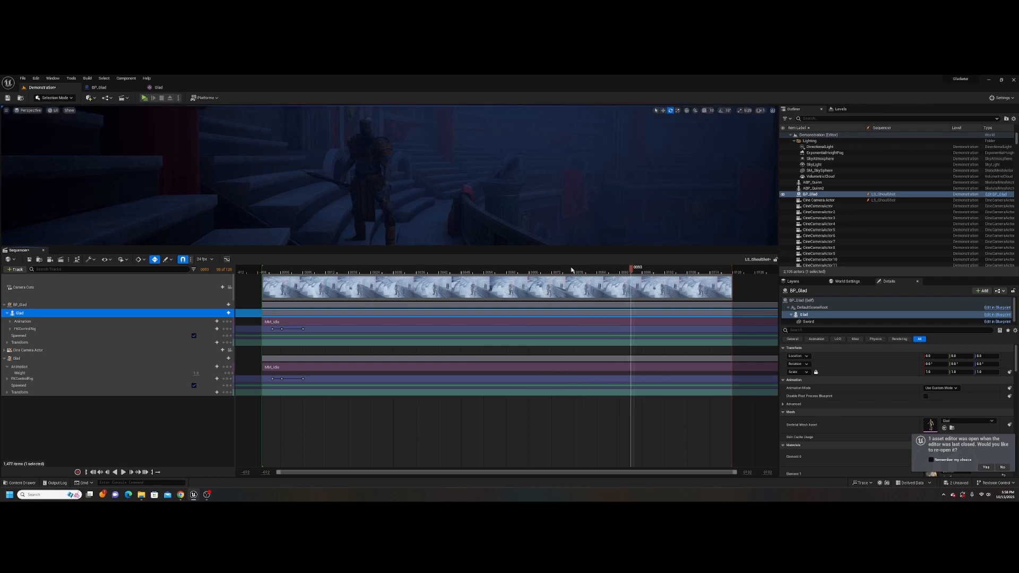
right_click_drag(543, 227, 520, 239)
mouse_move(441, 166)
right_mouse_down()
mouse_move(458, 161)
mouse_move(442, 167)
right_mouse_up()
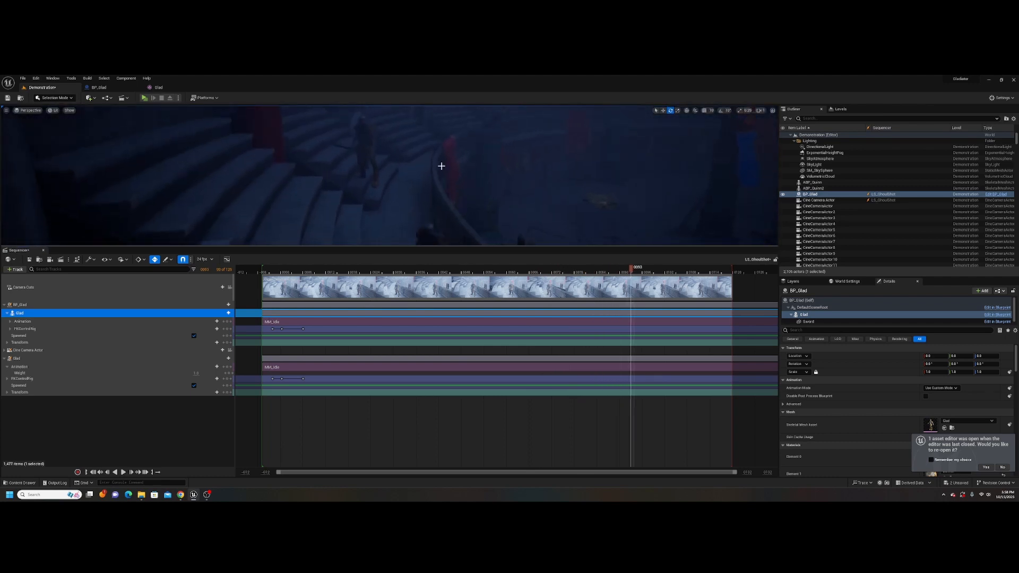
Step: Select the whole BP_Glad actor and move it from the steps to the original Glad's position on the walkway
left_click(365, 152)
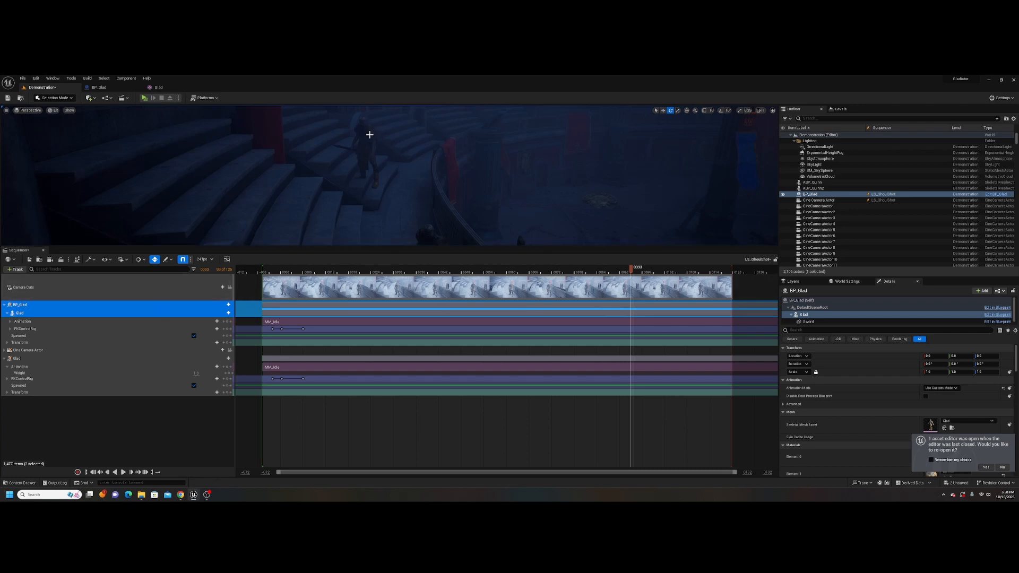
left_click(106, 418)
left_click(49, 307)
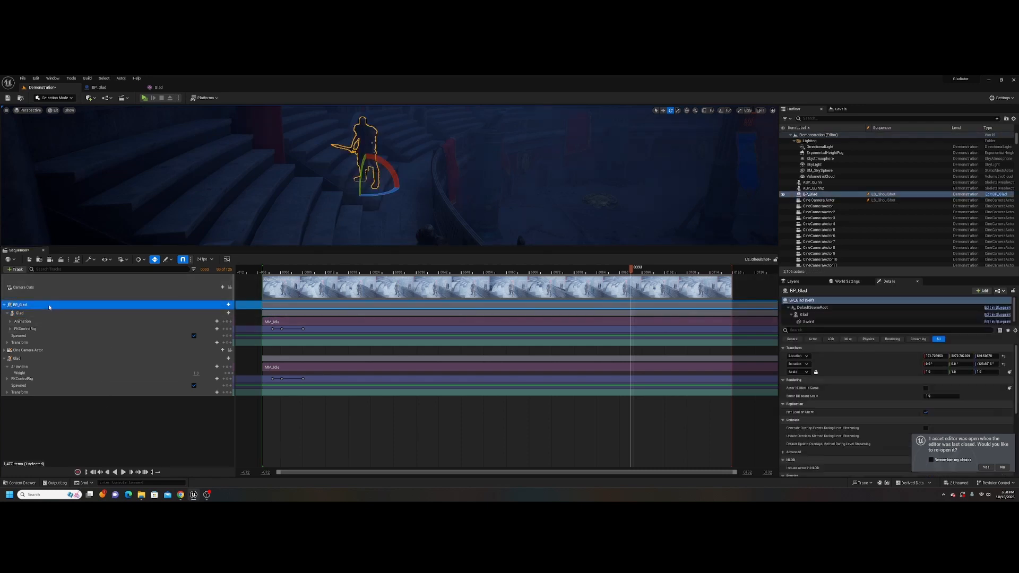
key("w")
right_click_drag(402, 186, 268, 195)
left_click_drag(467, 164, 249, 191)
mouse_move(280, 173)
right_mouse_down()
mouse_move(366, 186)
mouse_move(372, 204)
mouse_move(297, 173)
right_mouse_up()
left_click_drag(483, 195, 478, 226)
mouse_move(534, 206)
right_mouse_down()
mouse_move(539, 164)
mouse_move(526, 204)
right_mouse_up()
left_click_drag(467, 179, 465, 188)
right_click_drag(532, 186, 556, 172)
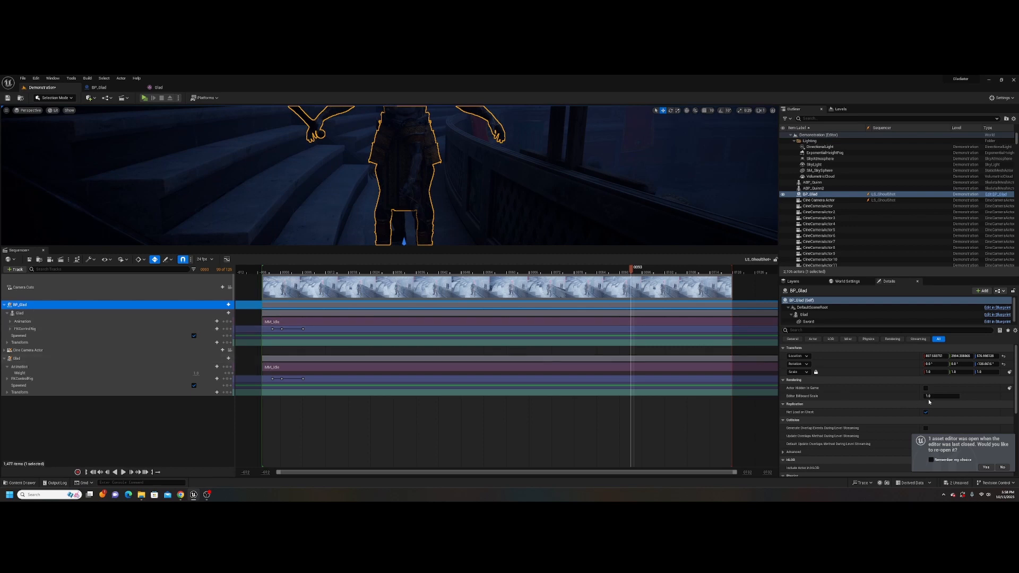
Step: Try a uniform scale of 0.8 on BP_Glad and settle on 0.75
left_click(933, 371)
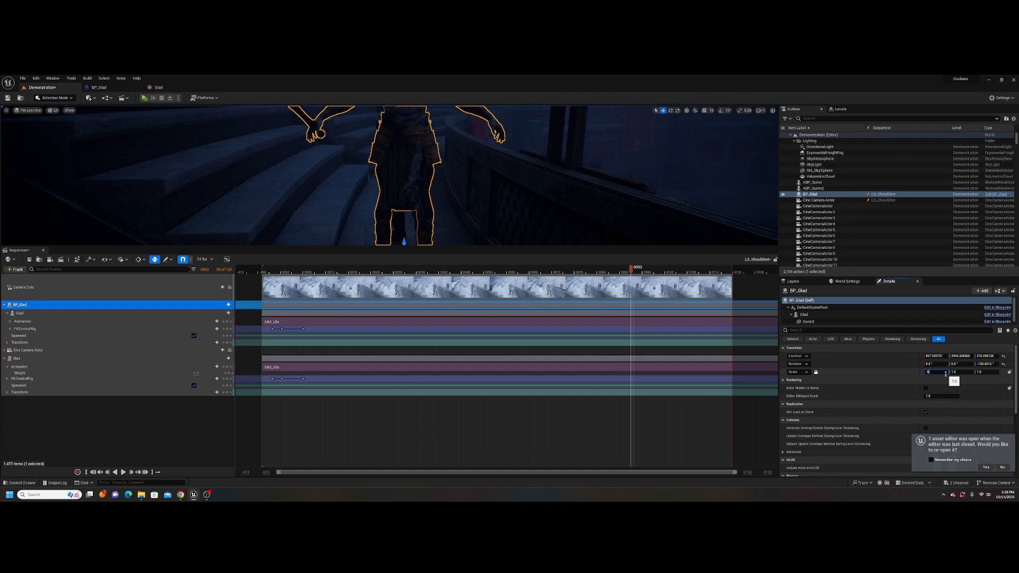
type("0.8")
key("Return")
right_click_drag(598, 208, 741, 180)
left_click(928, 371)
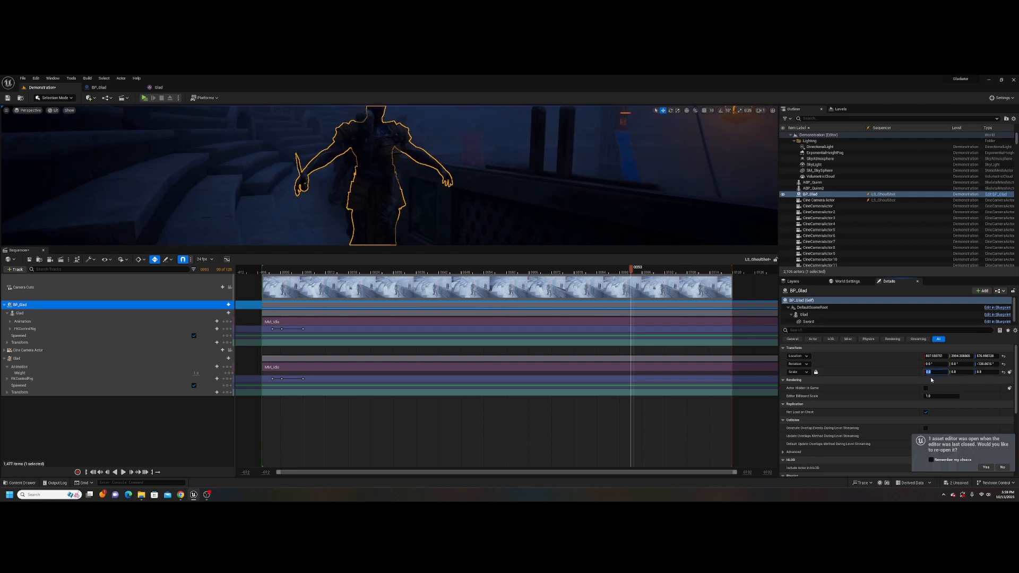
type(".75")
key("Return")
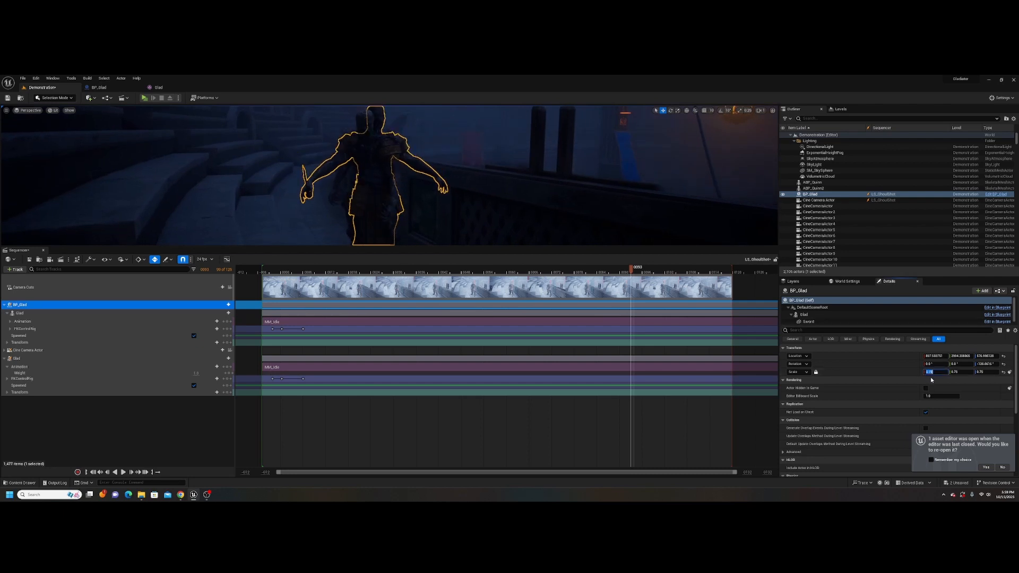
Step: Delete the original Glad from the sequence and check BP_Glad's pose in the first frames
left_click(57, 358)
key("Delete")
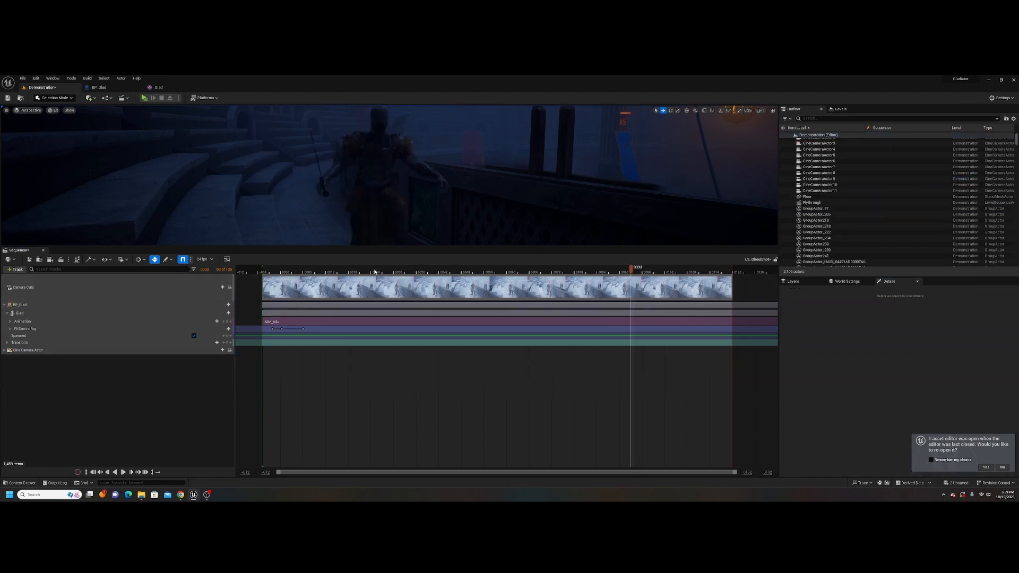
left_click_drag(339, 272, 269, 273)
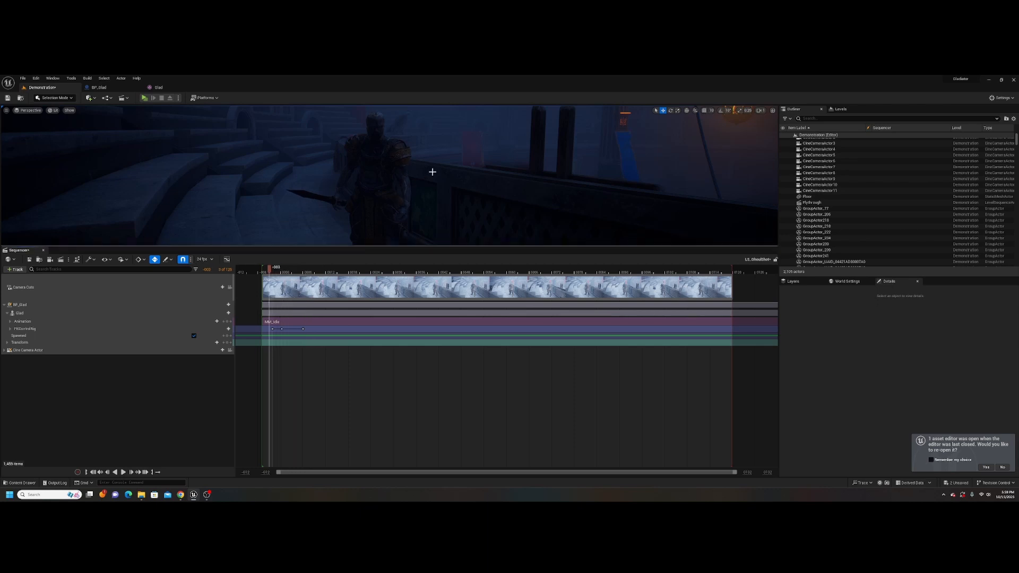
right_click_drag(432, 172, 399, 187)
key("s")
key("w")
left_click(273, 272)
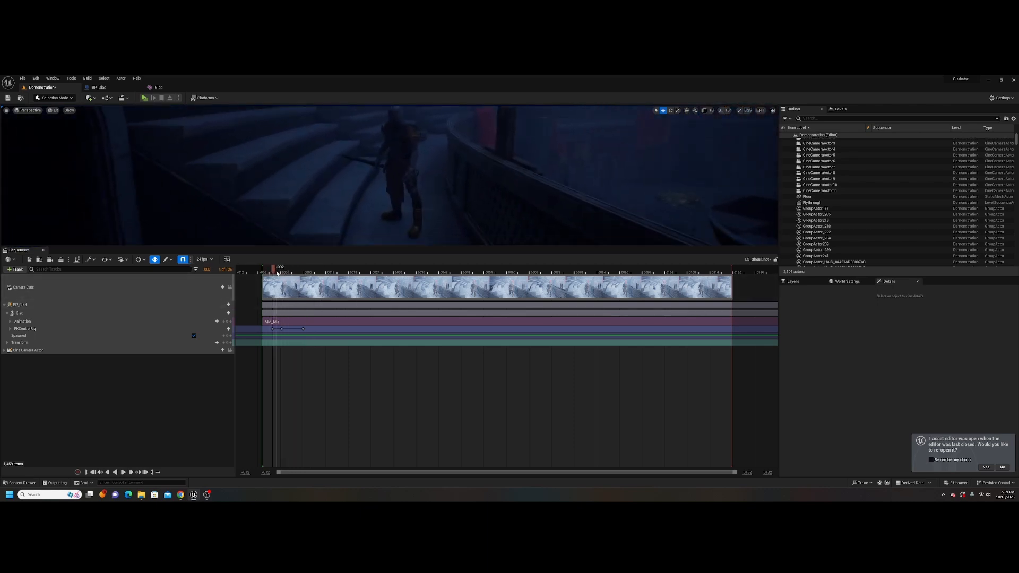
Step: Play the shot through the Camera Cuts view, stop playback, and return to the free viewport
left_click(230, 289)
key("space")
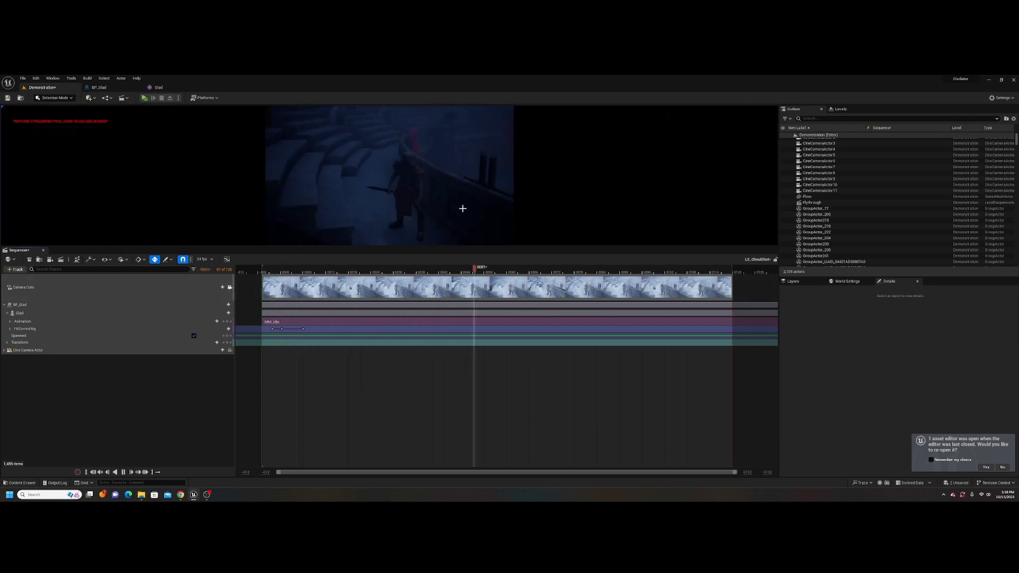
key("space")
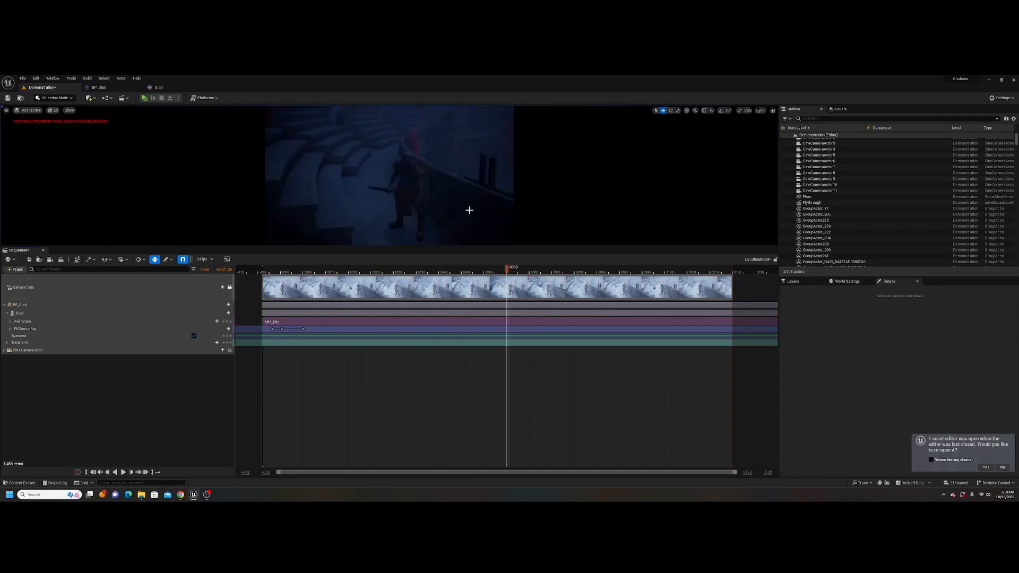
left_click(229, 288)
right_click_drag(342, 232, 342, 232)
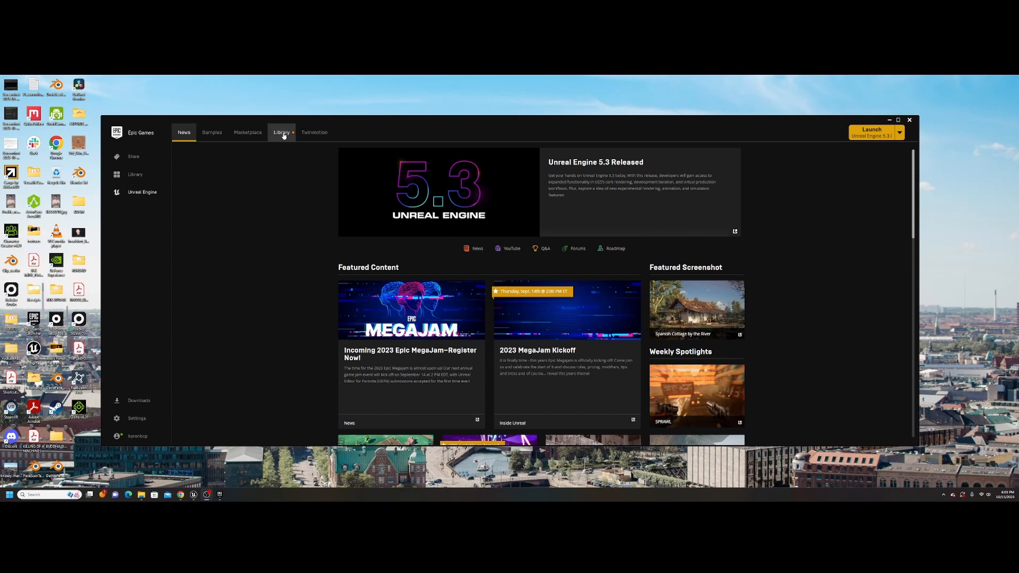
Step: In the Epic Games Launcher, search the library's vault for "meta" and take a look at the Marketplace
left_click(243, 137)
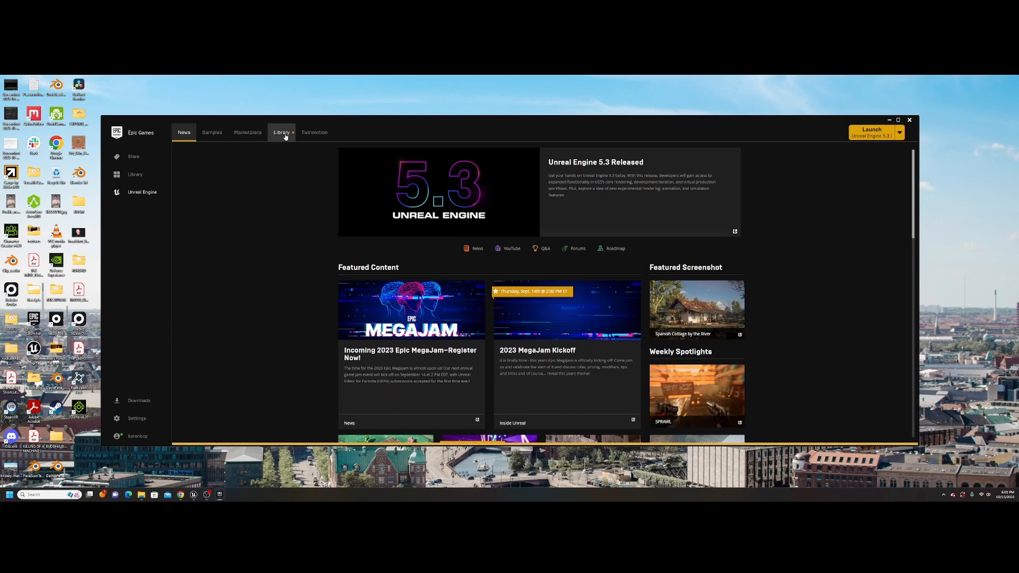
left_click(281, 133)
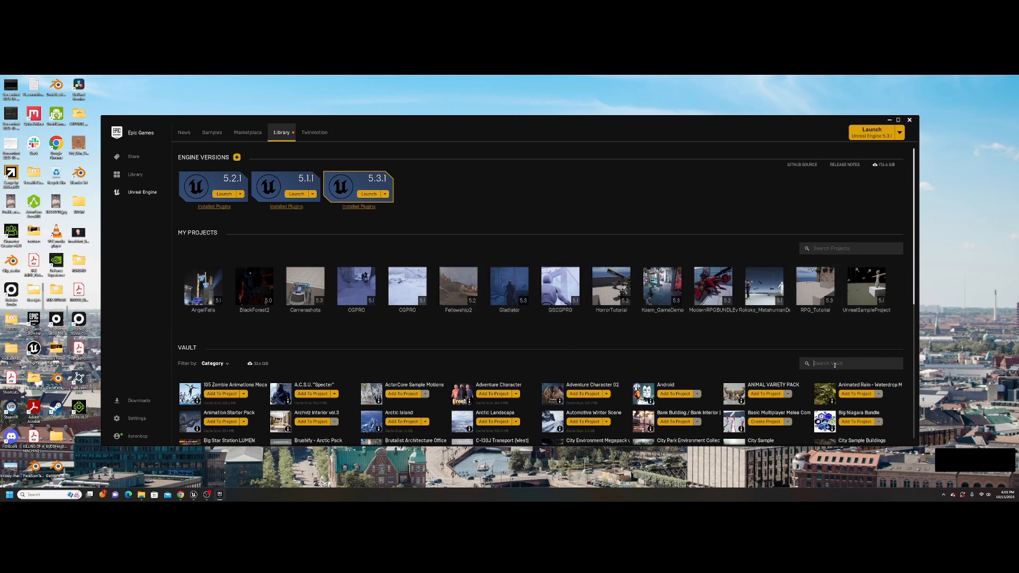
type("ta")
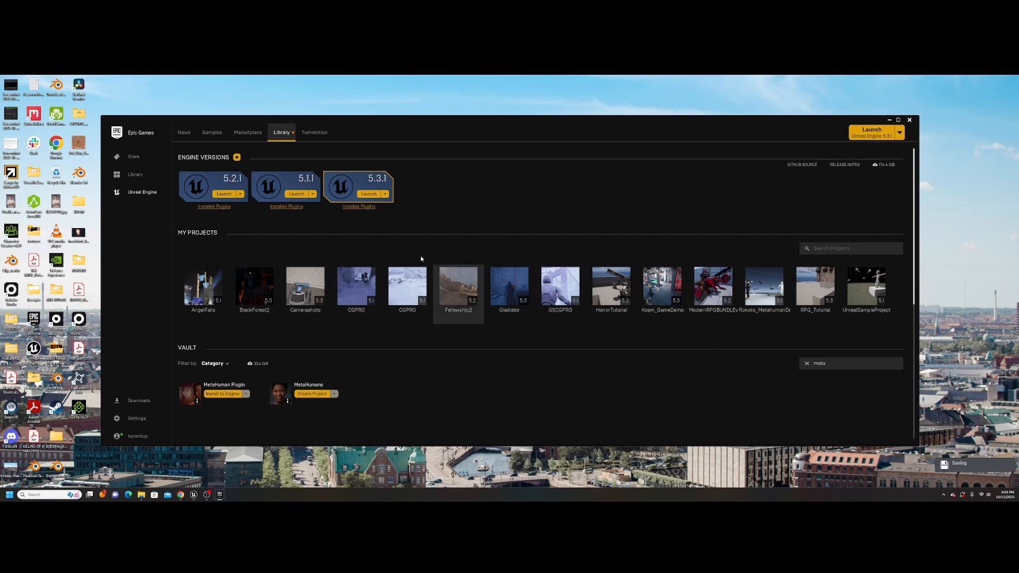
left_click(256, 134)
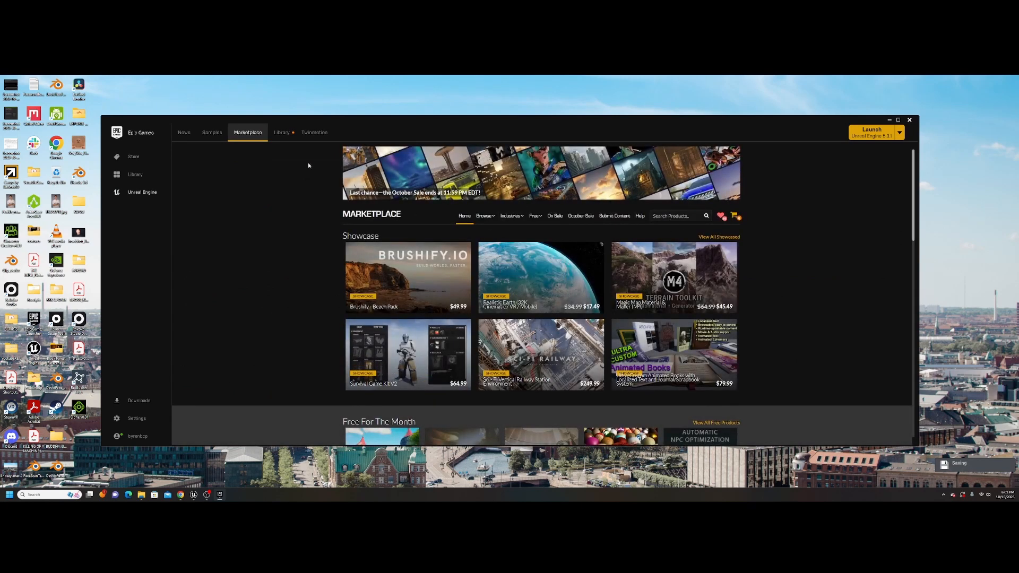
left_click(281, 133)
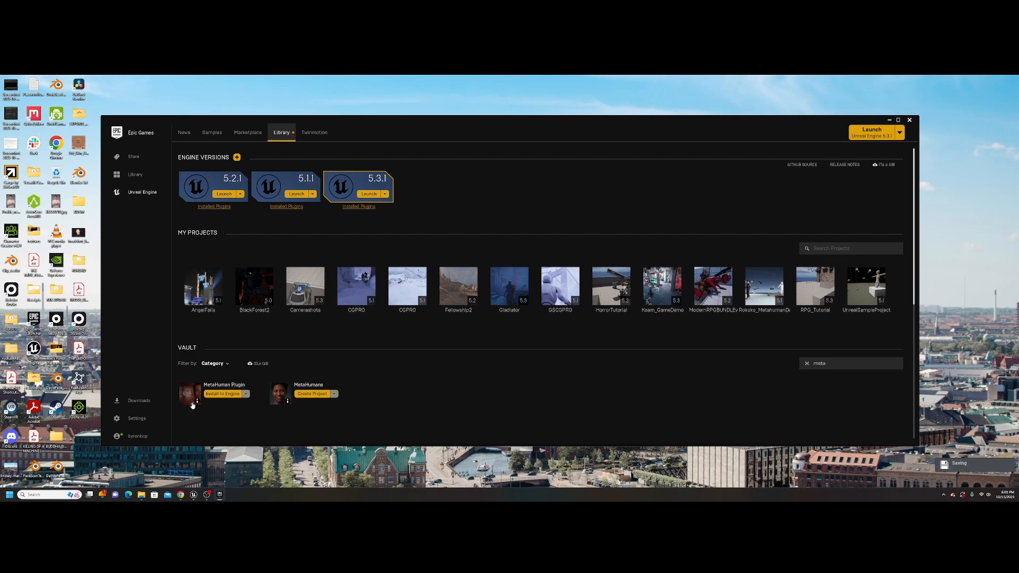
Step: Check the MetaHuman Plugin's compatible engine versions and install it to Unreal Engine 5.3
mouse_move(196, 402)
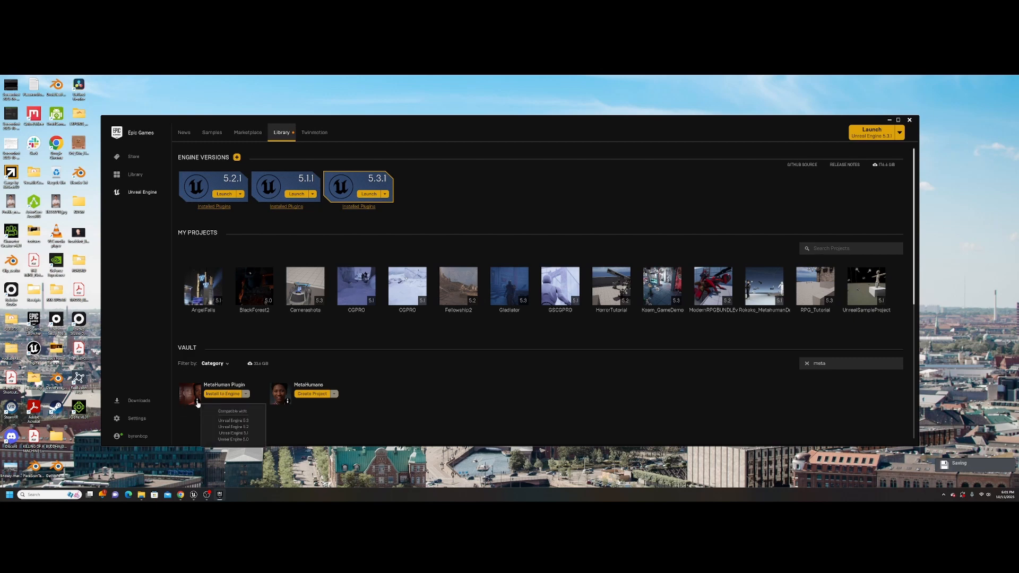
left_click(228, 397)
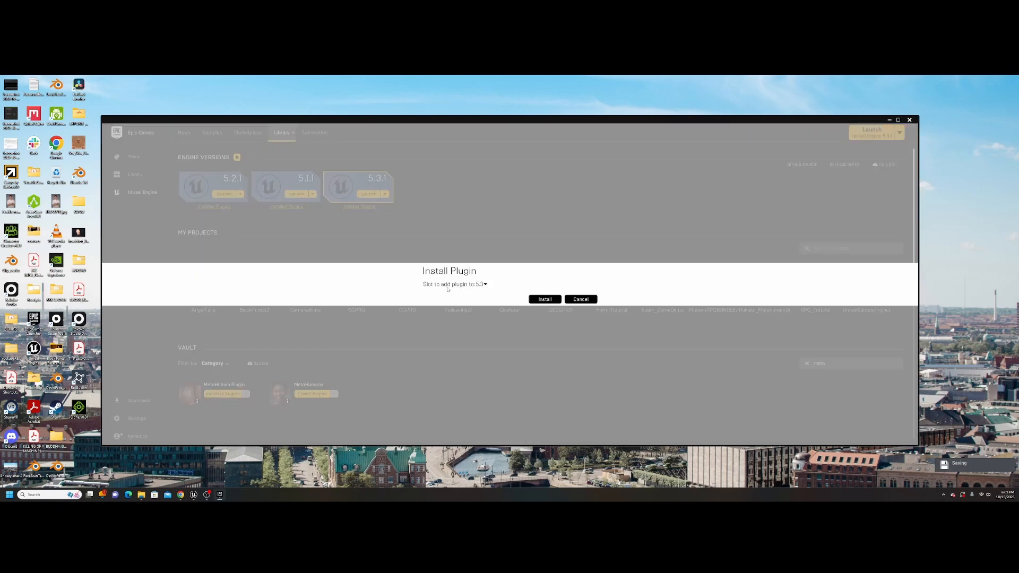
left_click(545, 299)
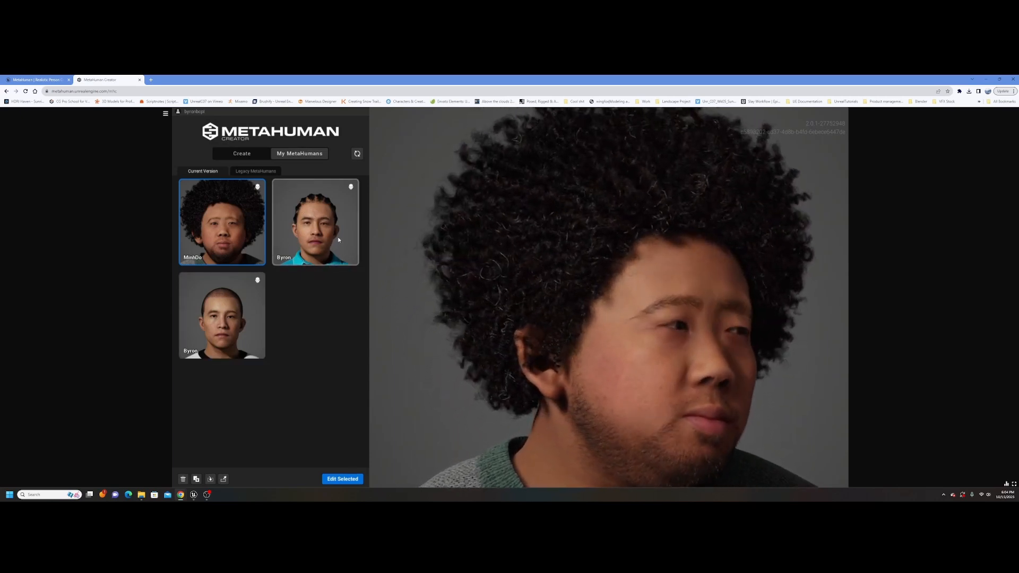
Step: In MetaHuman Creator, preview the saved MetaHumans and examine the braided-hair character
left_click(337, 253)
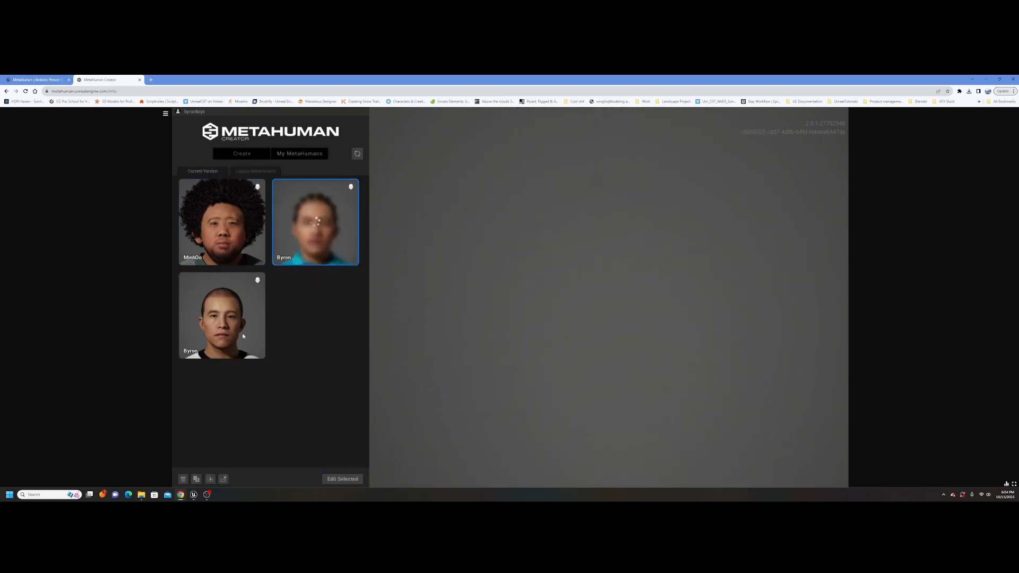
left_click(228, 235)
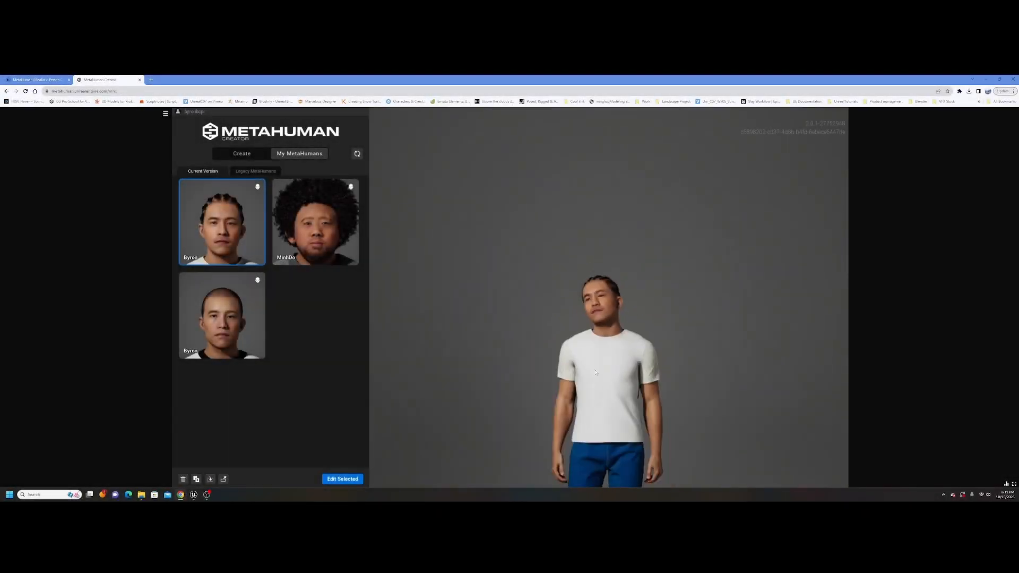
left_click_drag(516, 259, 740, 348)
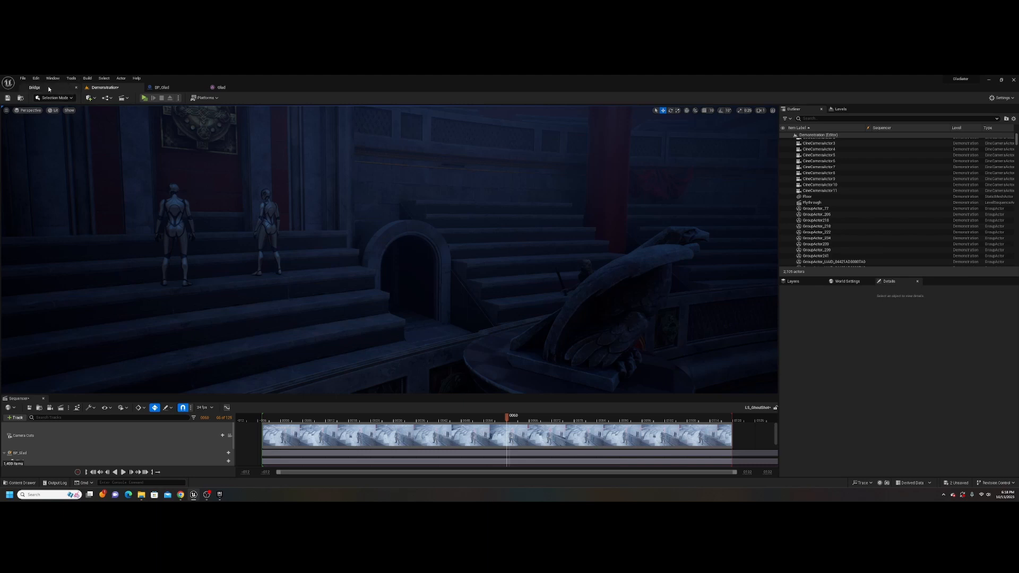
Step: Switch back to Unreal Editor, open Quixel Bridge and display the My MetaHumans collection
left_click(92, 98)
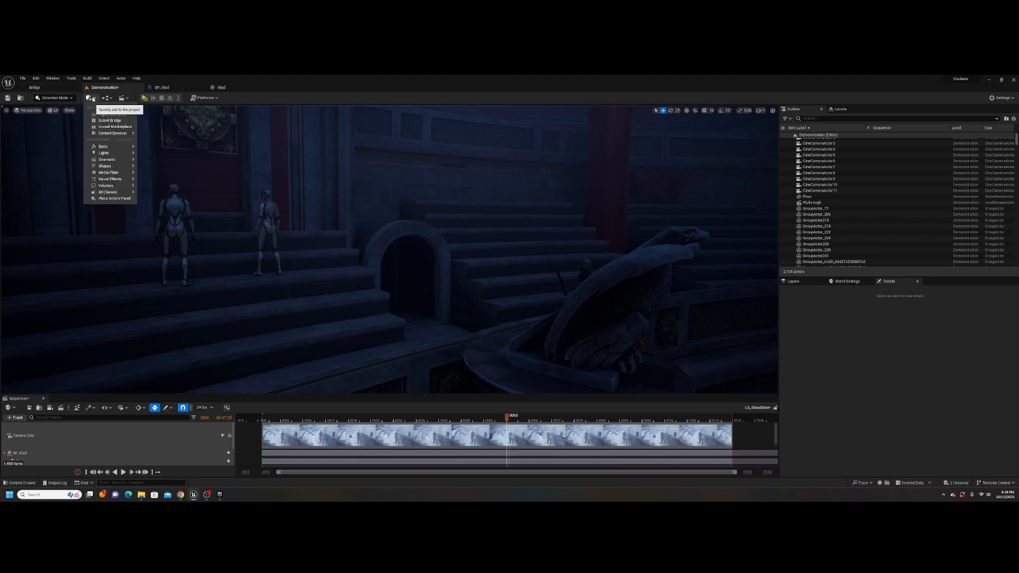
left_click(109, 120)
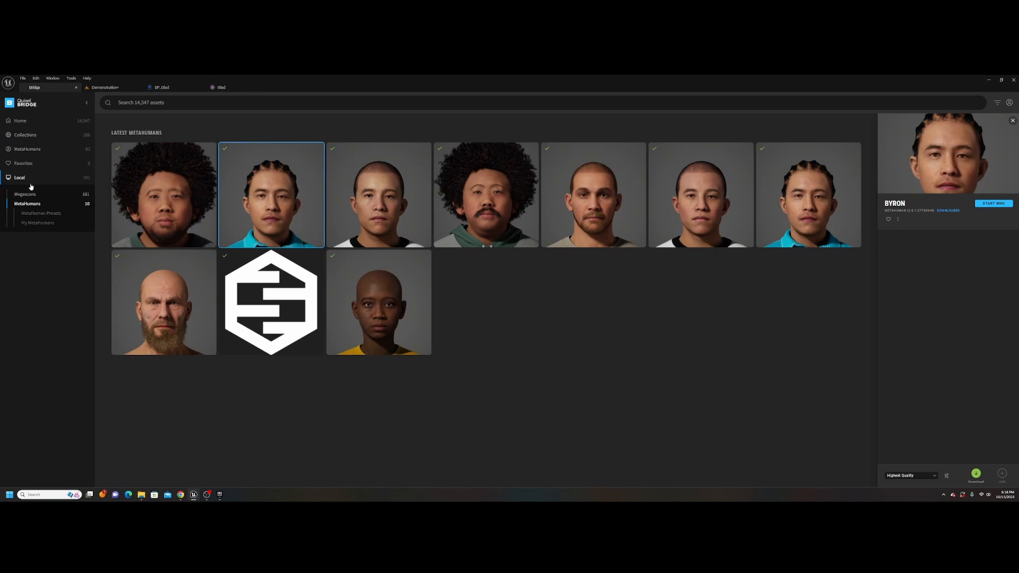
left_click(28, 149)
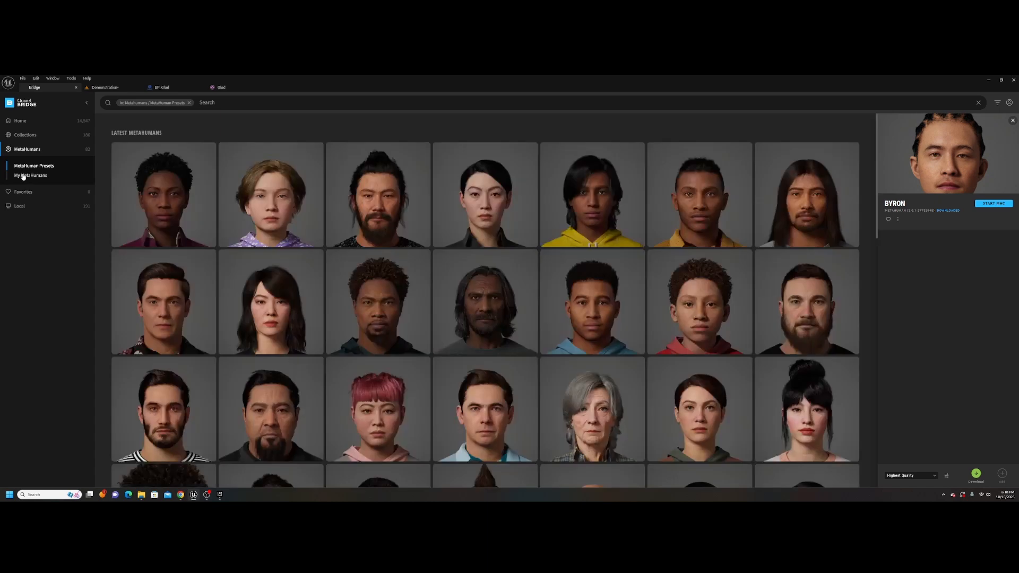
left_click(23, 177)
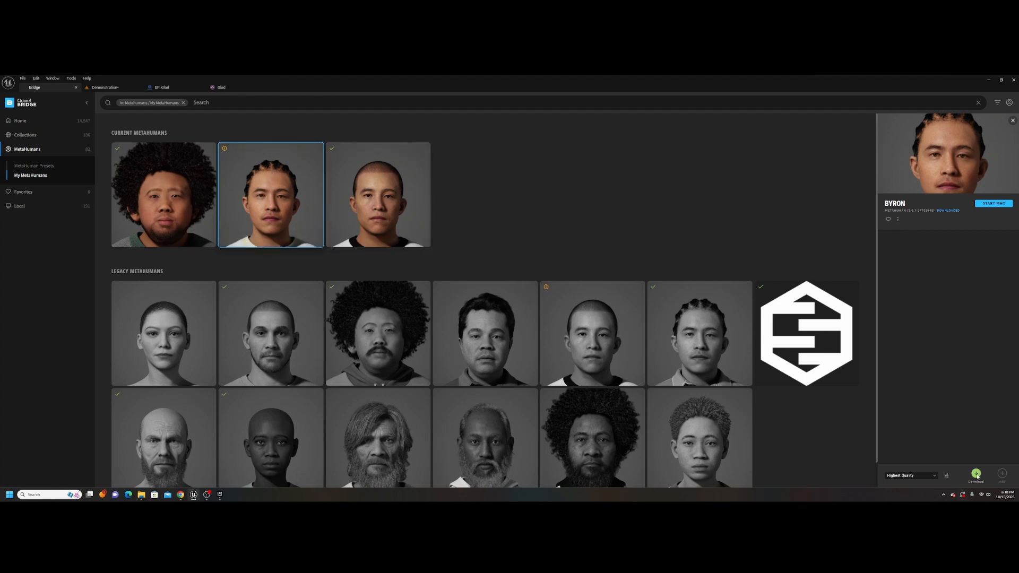
Step: Download the Byron MetaHuman at Highest Quality from My MetaHumans and add it to the project
left_click(923, 475)
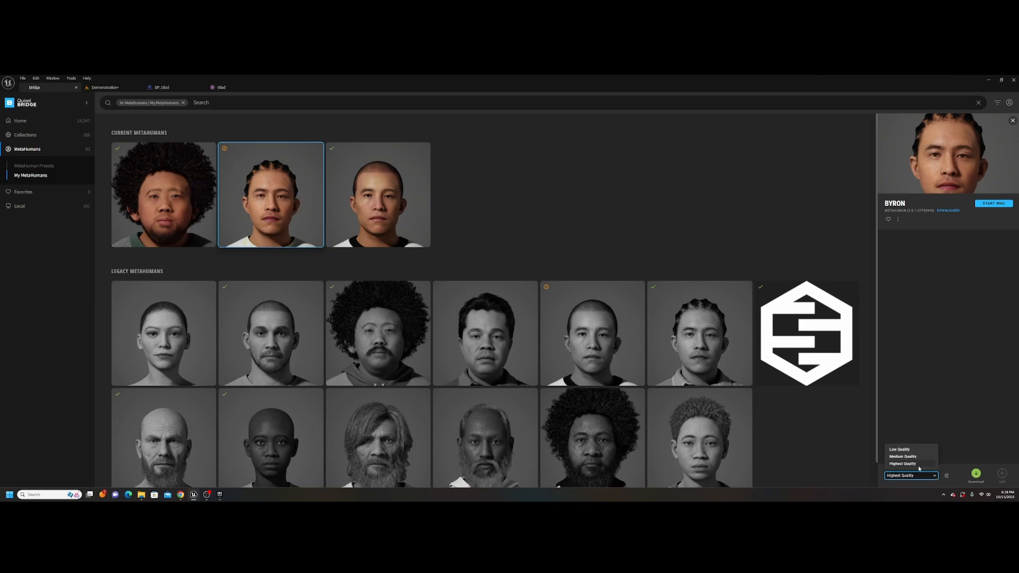
left_click(904, 464)
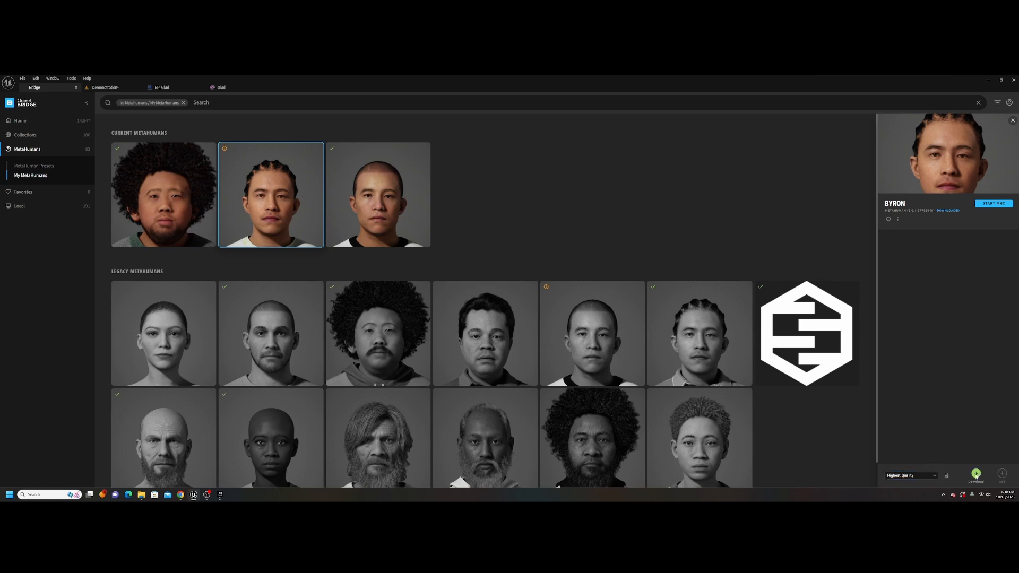
left_click(946, 475)
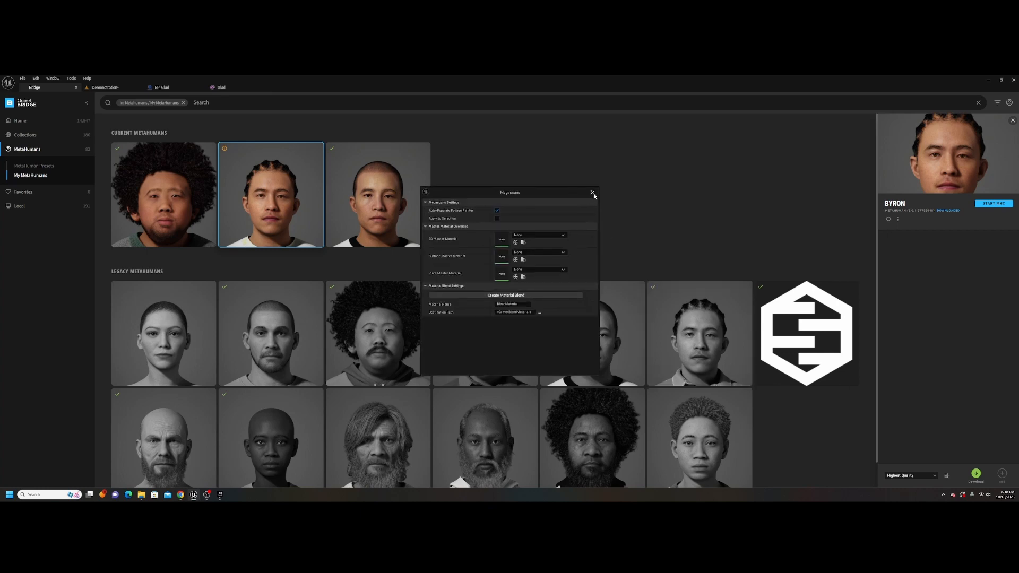
left_click(592, 192)
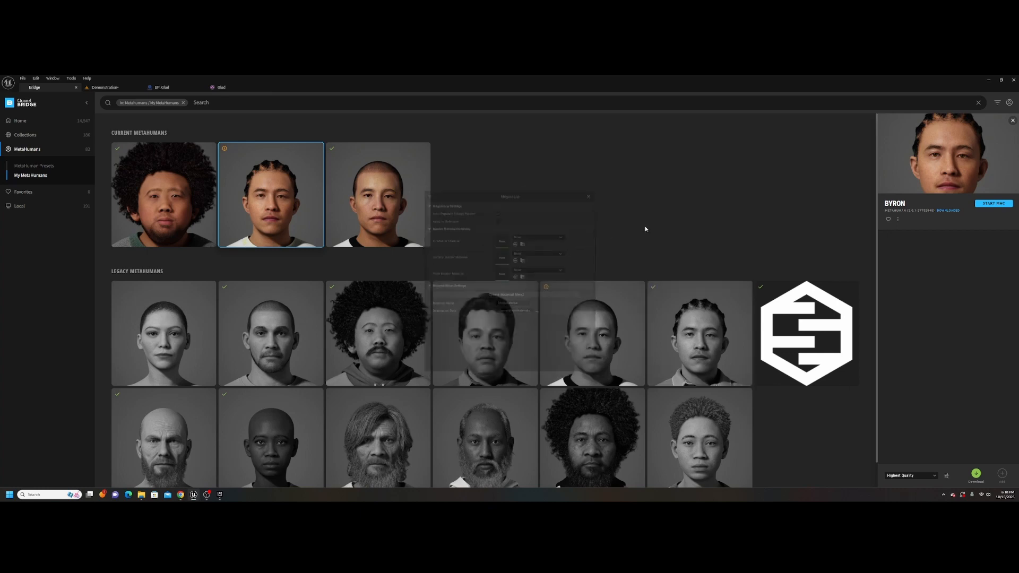
left_click(976, 475)
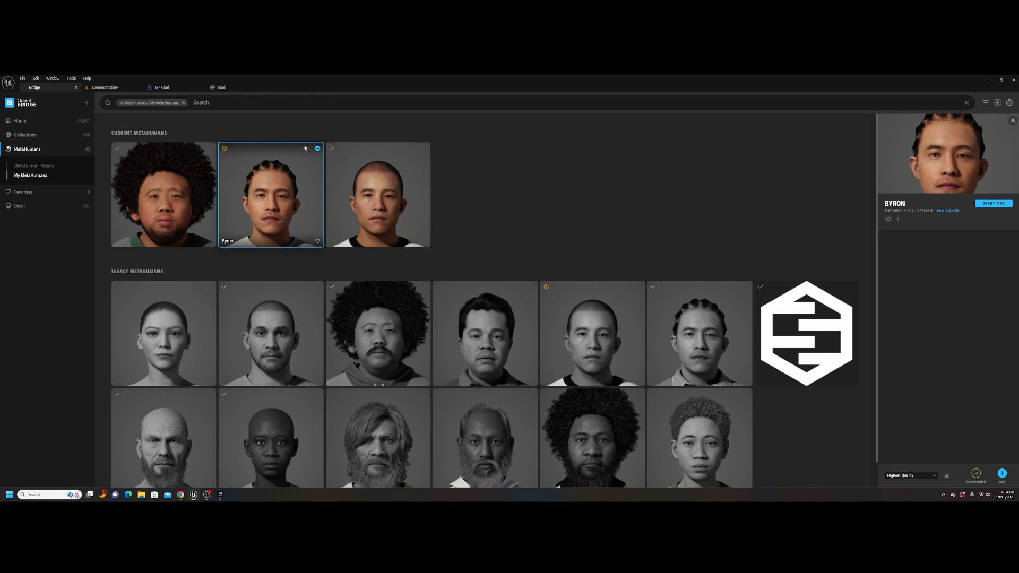
left_click(317, 149)
Step: Return to the Demonstration level and place BP_Byron from the MetaHumans/Byron folder on the arena steps beside the mannequins
left_click(104, 88)
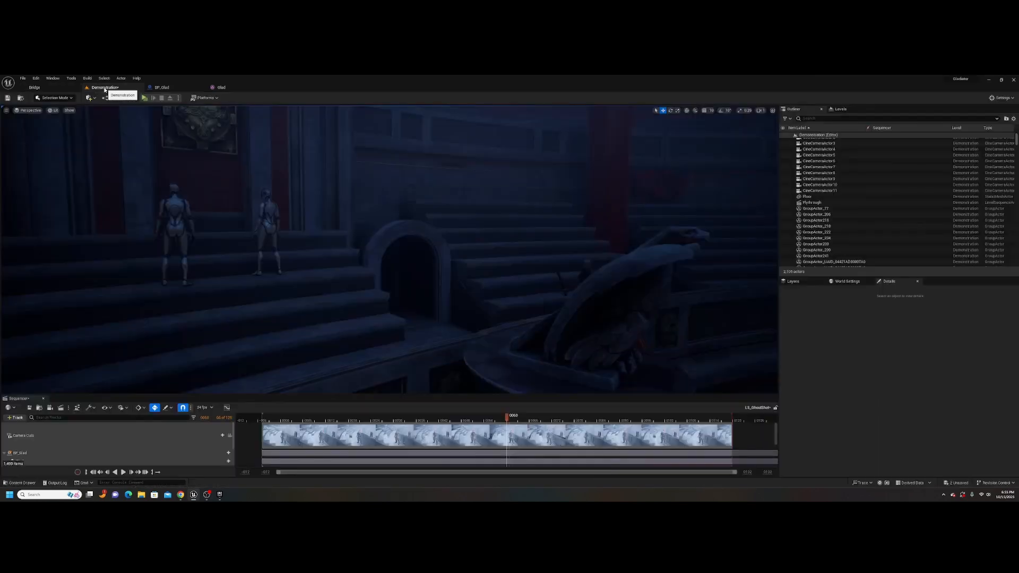
left_click(21, 483)
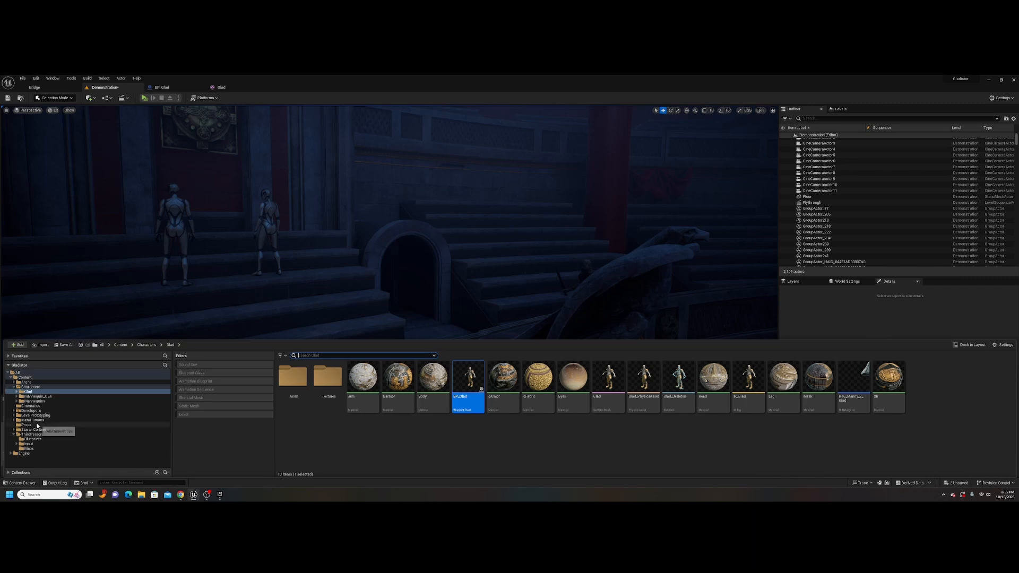
left_click(22, 421)
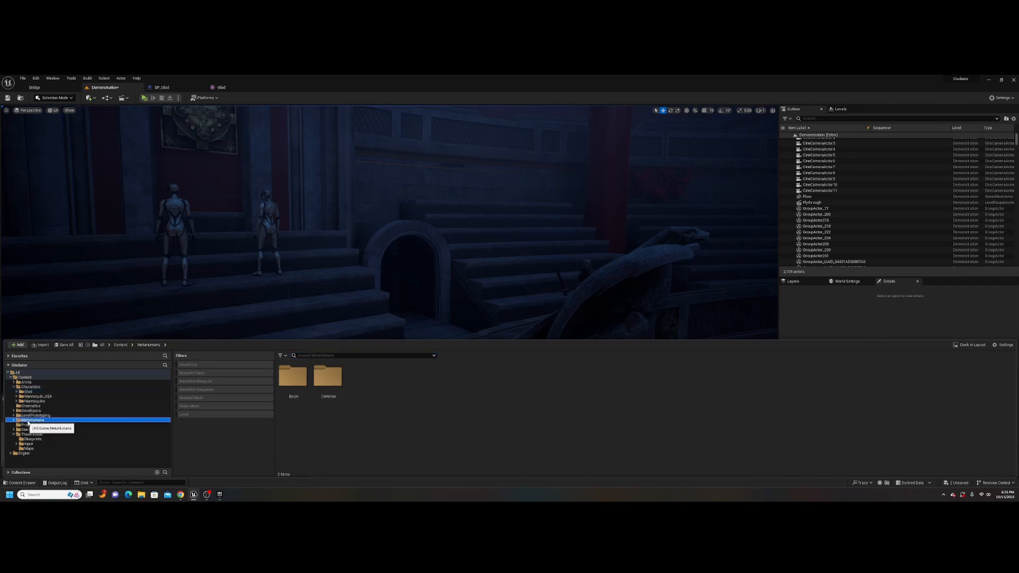
left_click(292, 379)
double_click(291, 379)
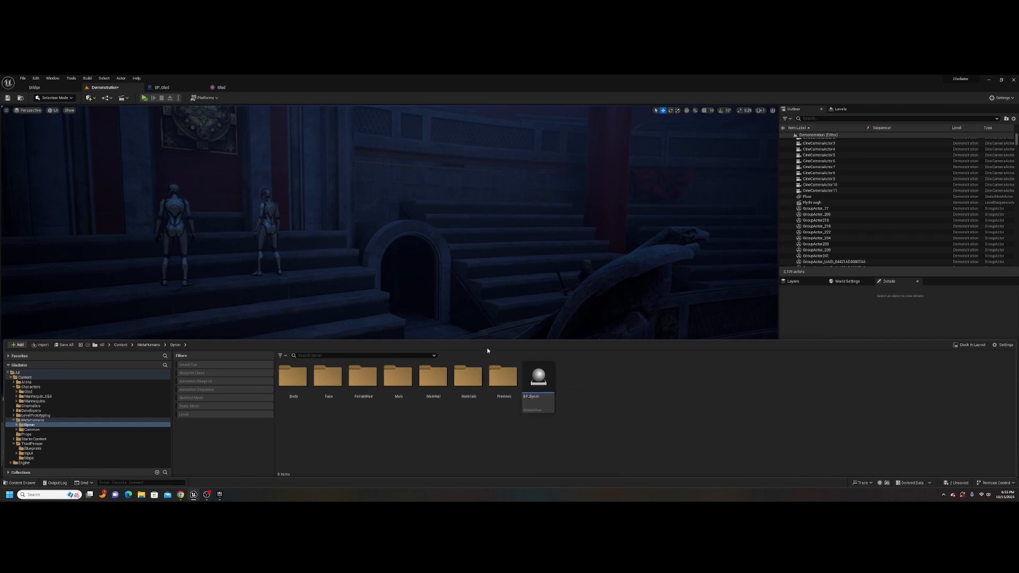
left_click_drag(490, 339, 460, 375)
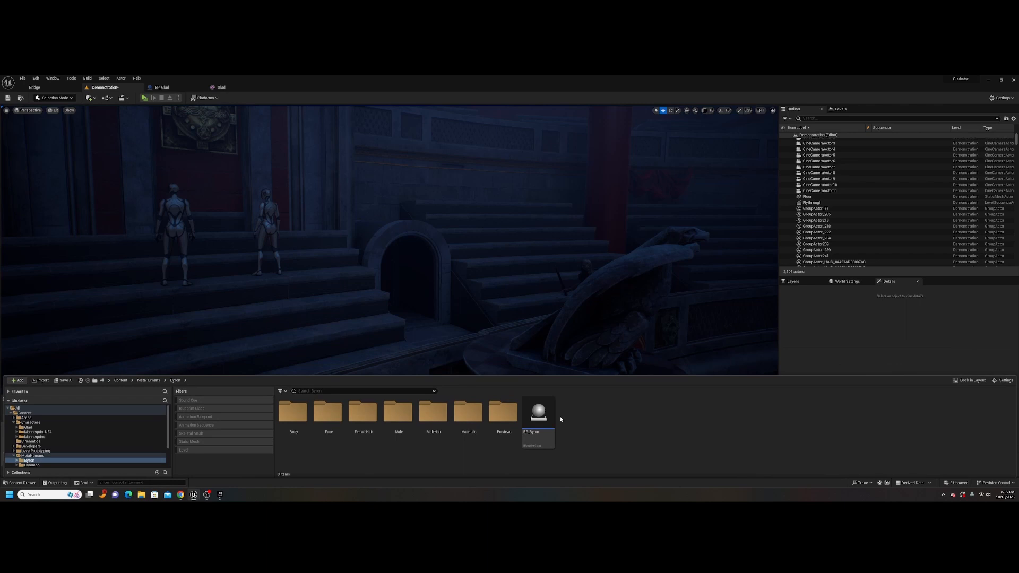
left_click(538, 417)
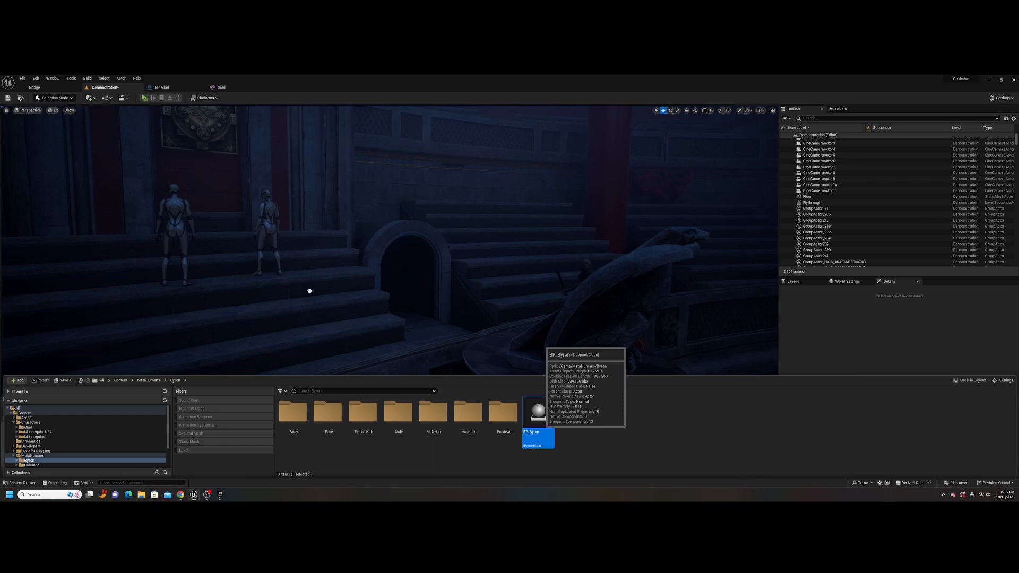
left_click_drag(310, 291, 309, 291)
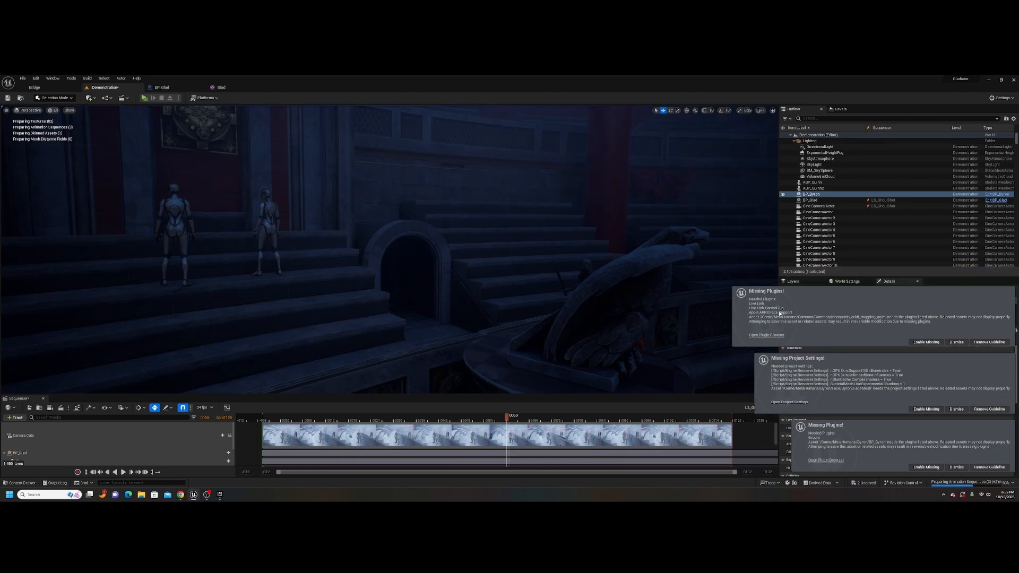
Step: Enable the missing plugins and project settings required by the MetaHuman, and restart the editor with the modified content saved
left_click(932, 343)
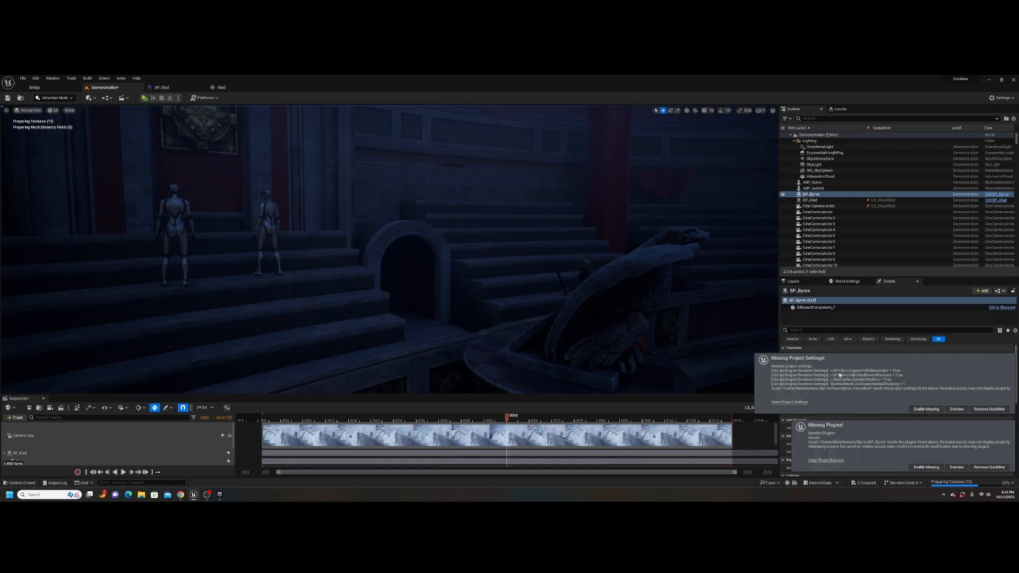
left_click(925, 380)
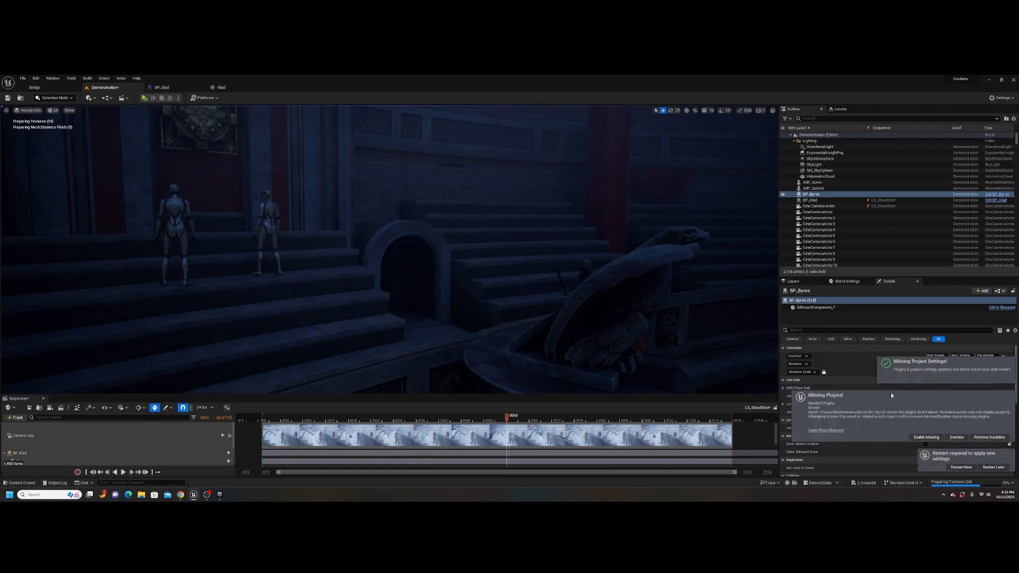
left_click(926, 418)
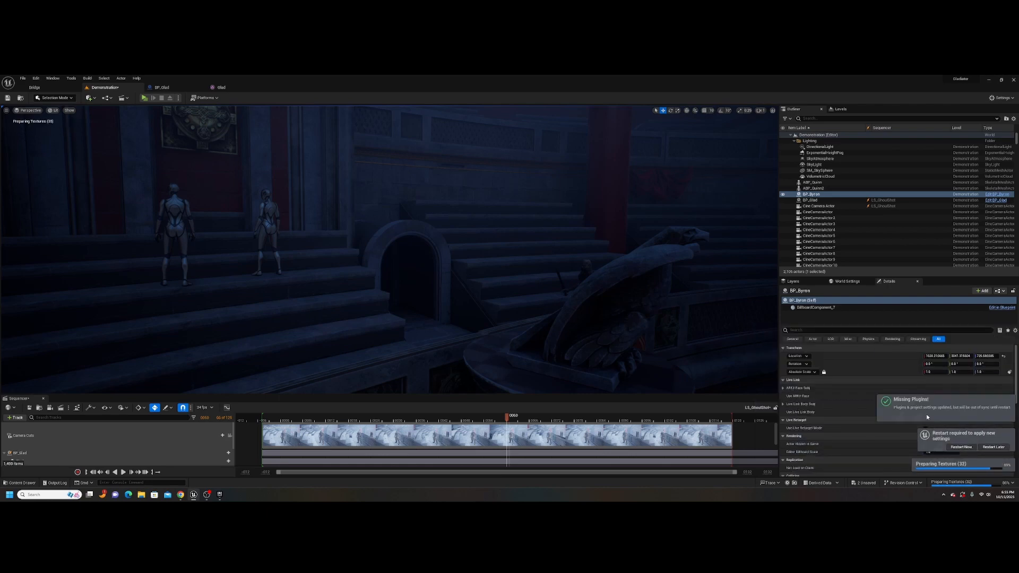
left_click(962, 447)
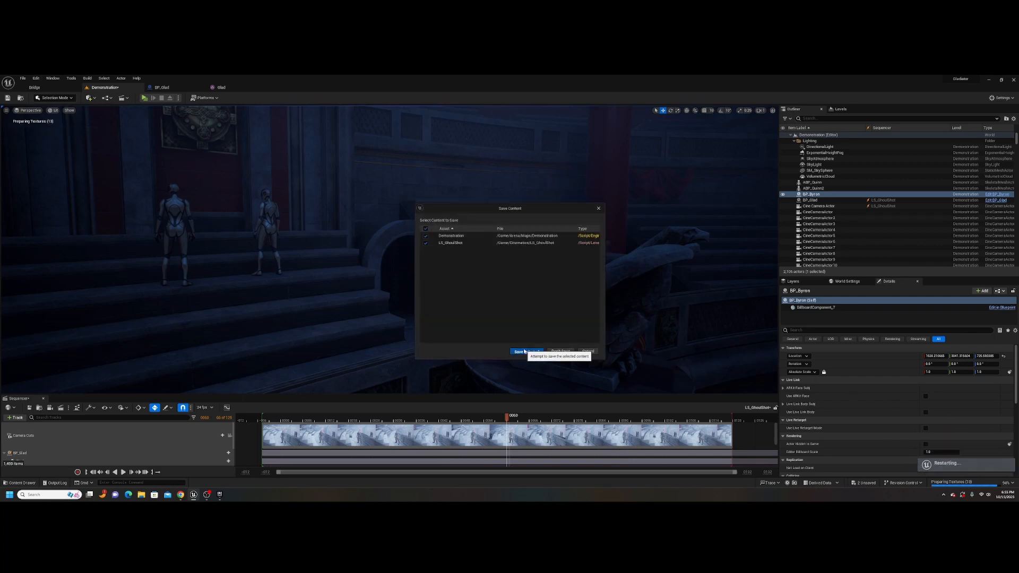
left_click(527, 351)
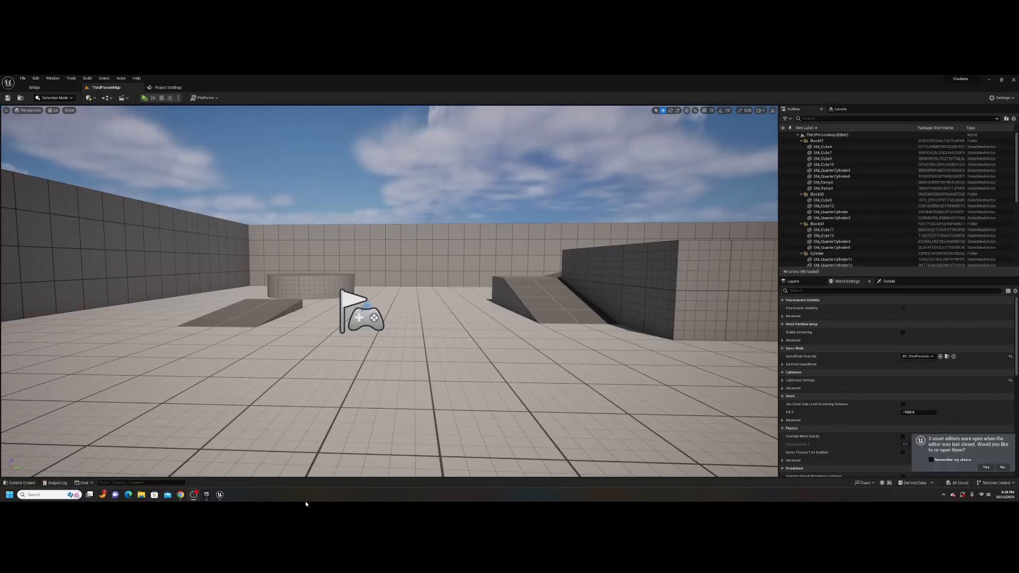
Step: Load the Demonstration level from the Arena/Maps folder
left_click(21, 483)
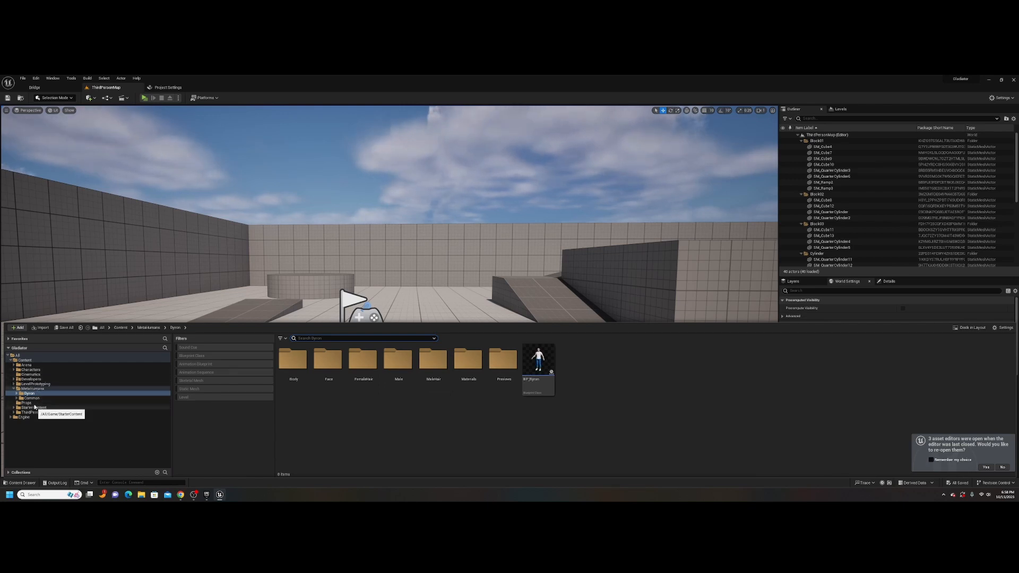
left_click(32, 366)
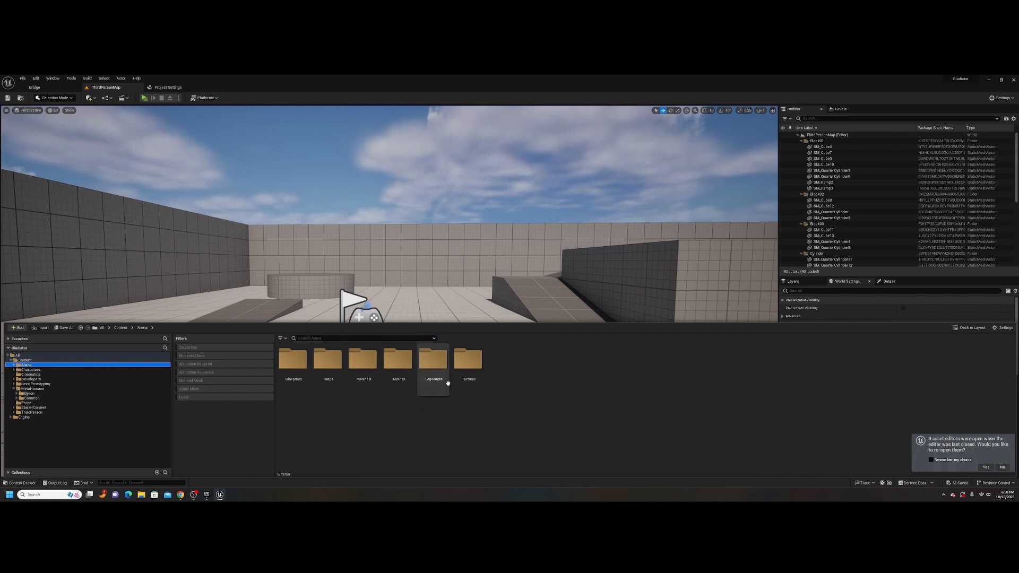
double_click(328, 362)
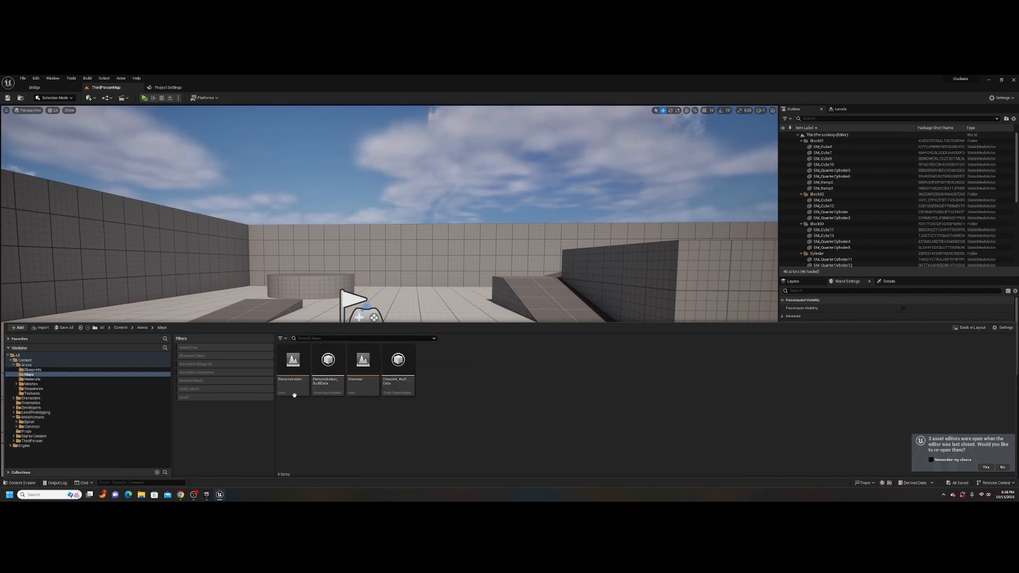
left_click(293, 365)
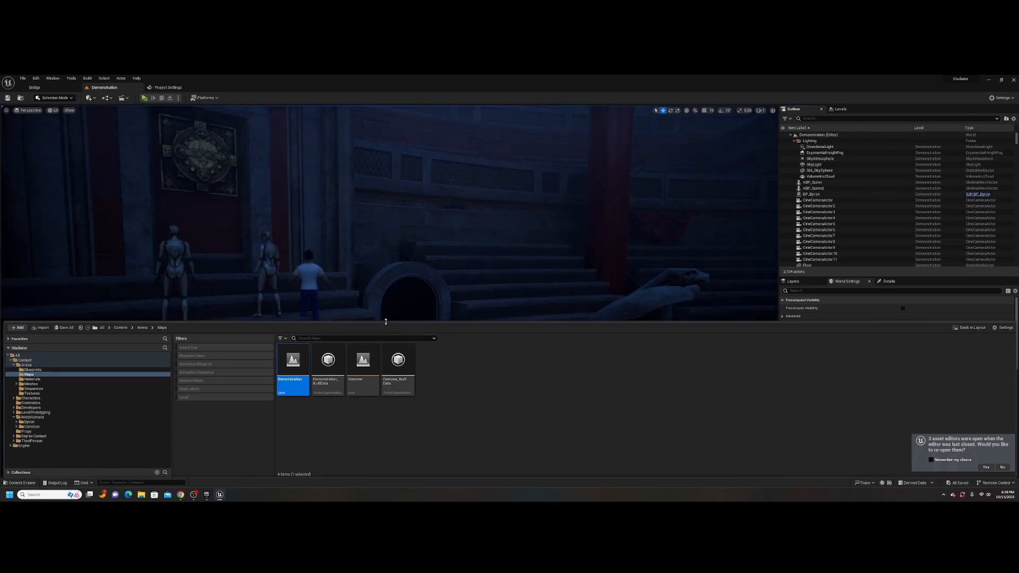
left_click_drag(385, 321, 382, 391)
left_click(1001, 98)
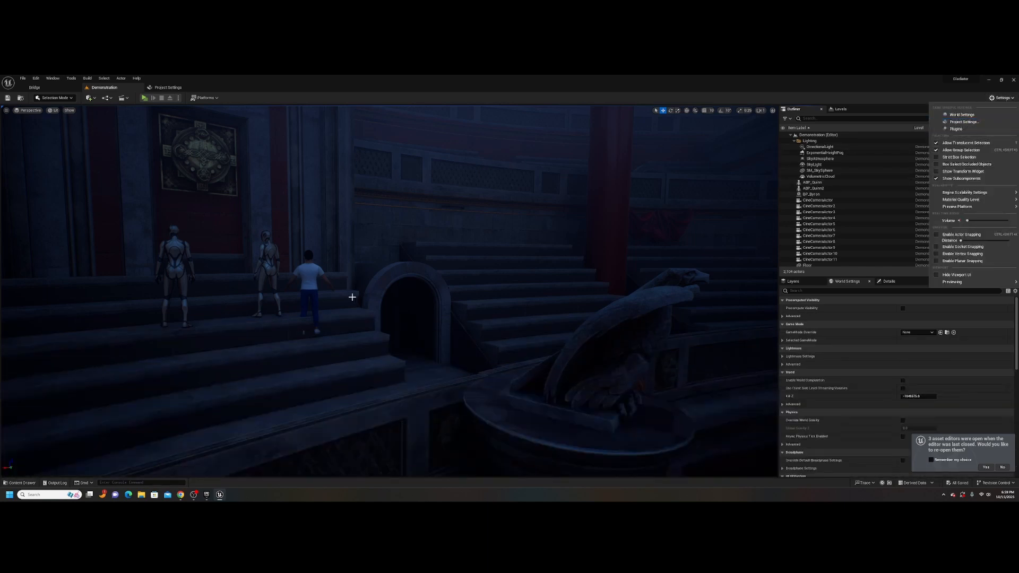
Step: Select BP_Byron on the arena steps and examine its face, hair and clothing up close and from a distance
left_click(308, 275)
right_click_drag(368, 311, 472, 360)
key("w")
key("d")
key("e")
mouse_move(427, 356)
left_mouse_down()
mouse_move(432, 377)
mouse_move(443, 359)
left_mouse_up()
key("w")
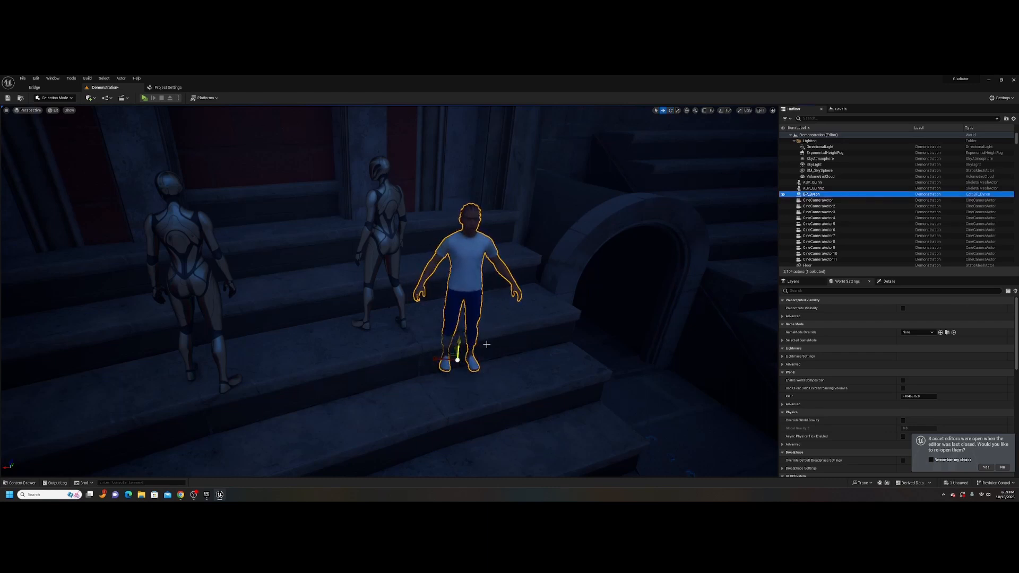
right_click_drag(487, 345, 530, 297)
key("w")
key("s")
key("s")
key("w")
key("s")
key("w")
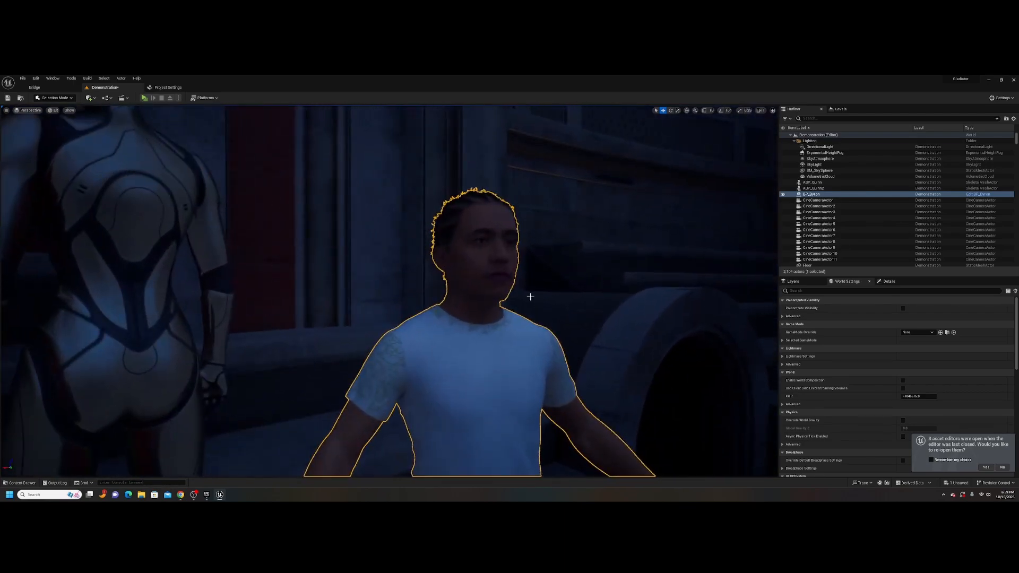
key("s")
right_click_drag(635, 348, 565, 343)
key("w")
key("s")
key("d")
key("w")
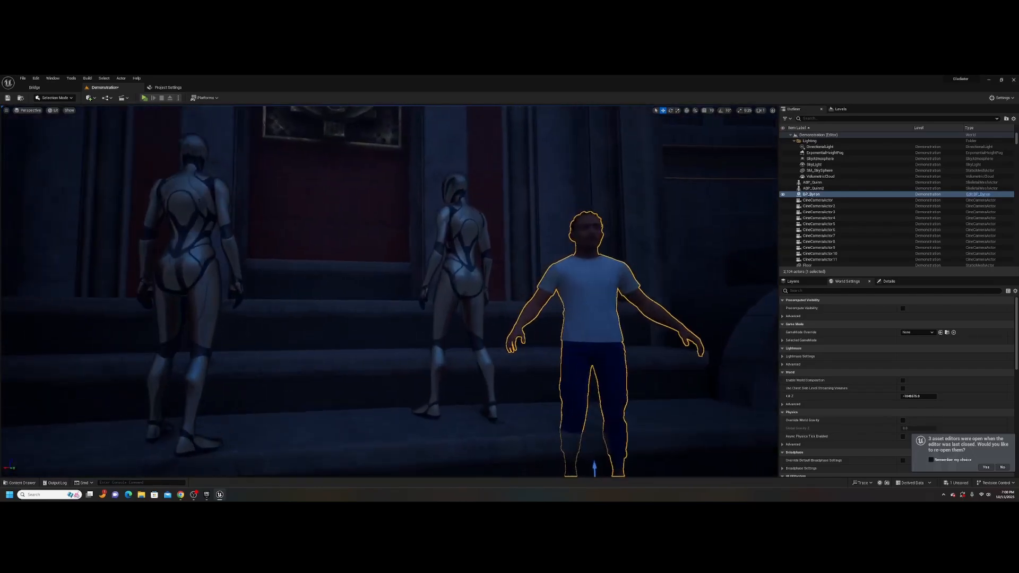
Step: Delete the mannequin standing directly beside BP_Byron on the steps
right_click_drag(419, 266, 435, 279)
key("s")
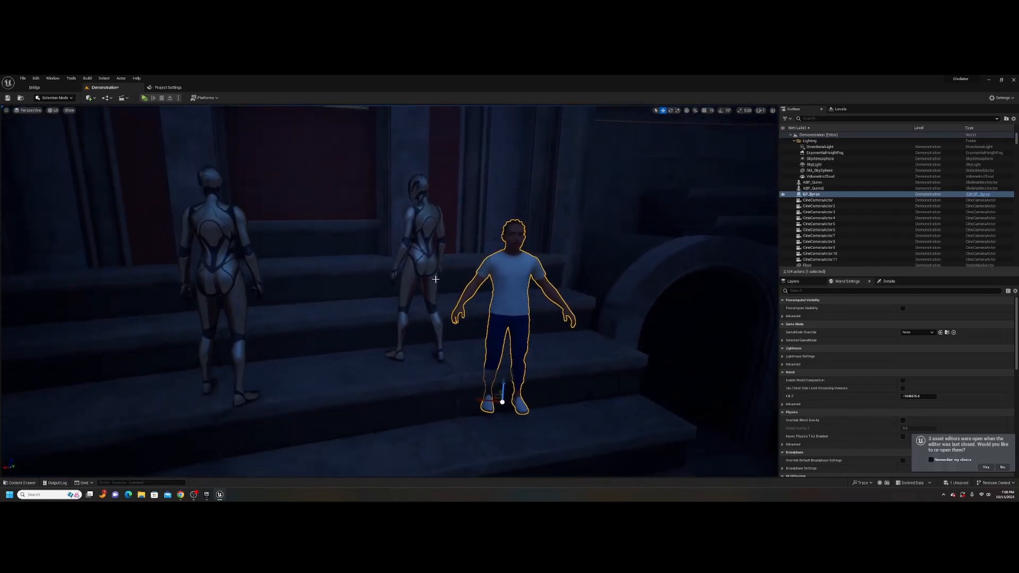
left_click(407, 258)
key("Delete")
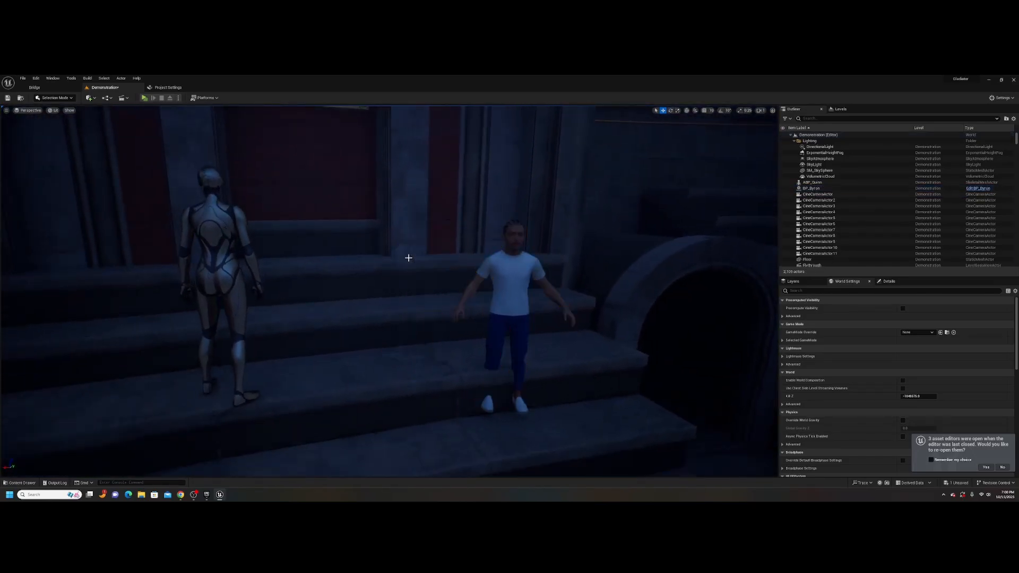
Step: Move BP_Byron up the steps into the deleted mannequin's place and turn it around towards the arena wall
left_click(533, 318)
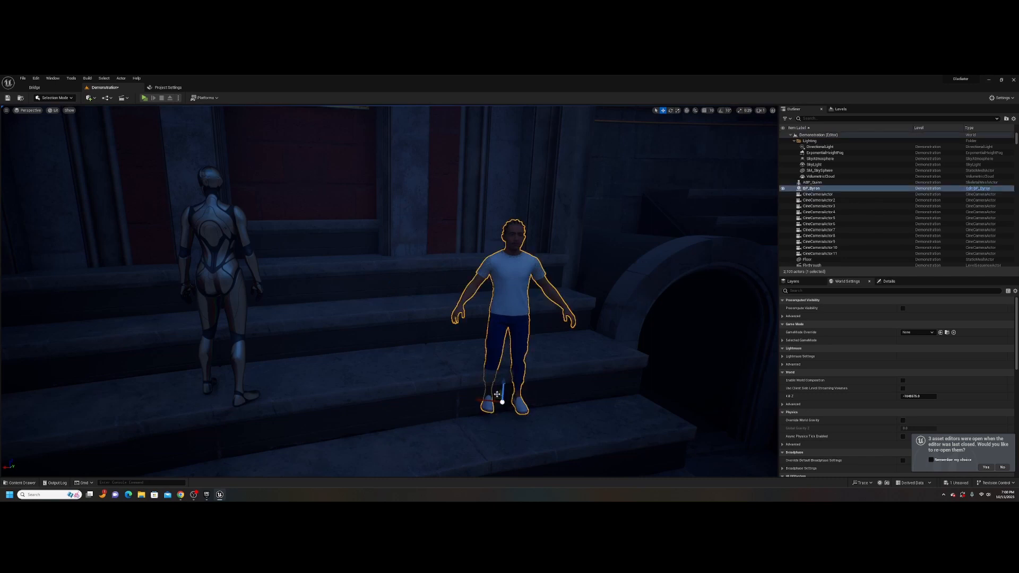
left_click_drag(503, 383, 401, 338)
key("e")
key("w")
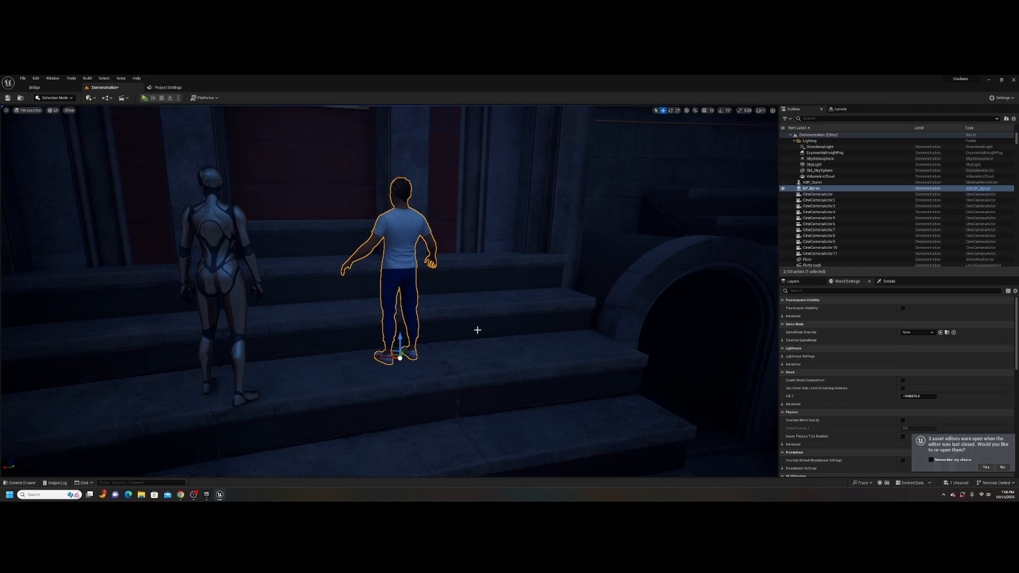
right_click_drag(502, 316, 490, 292)
key("a")
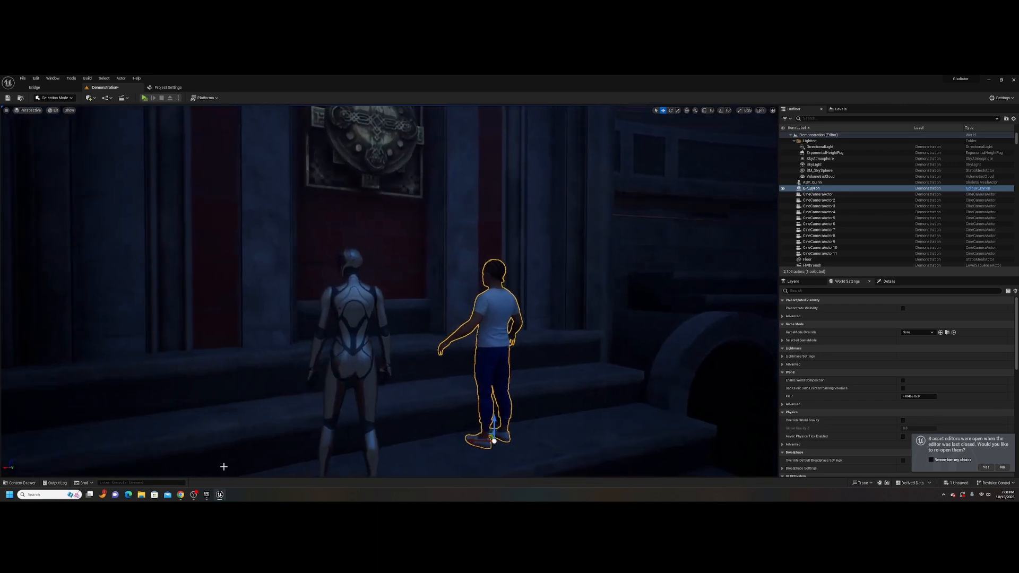
Step: Save the Demonstration level and rename the LS_GladiatorTeaser sequence in the Cinematics folder to LS_IntroShots
left_click(24, 484)
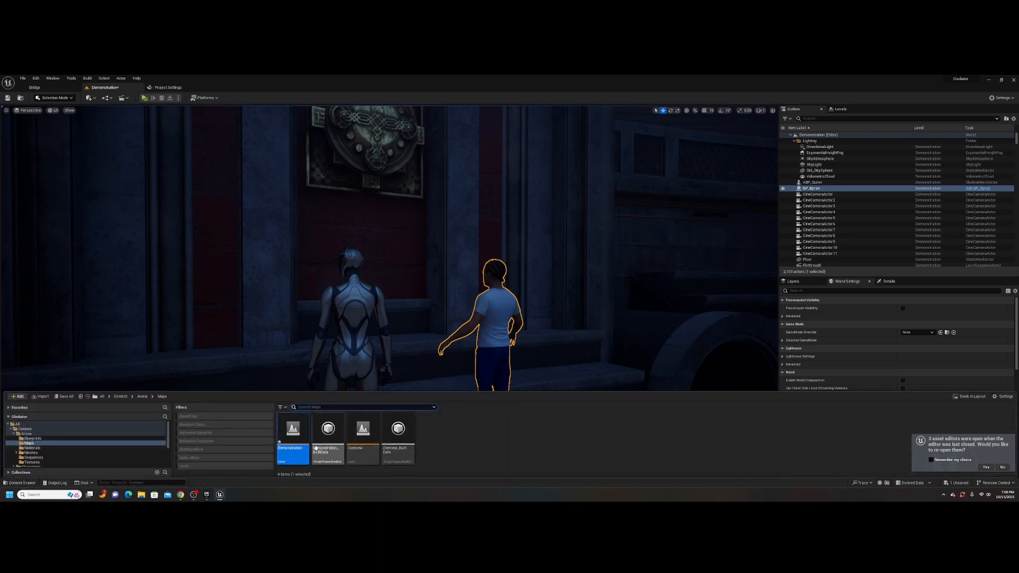
key("ctrl+s")
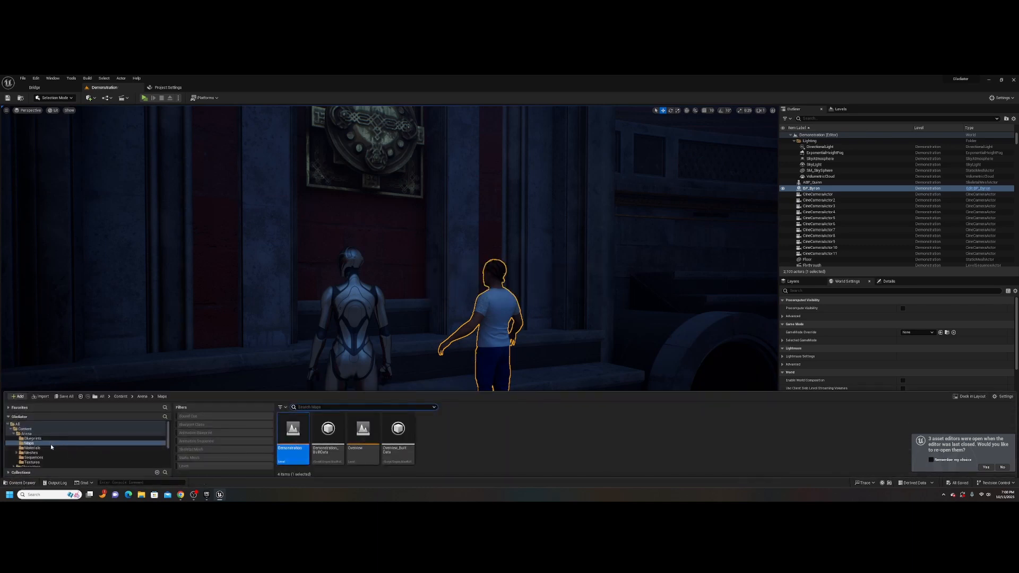
scroll(42, 446, "down", 3)
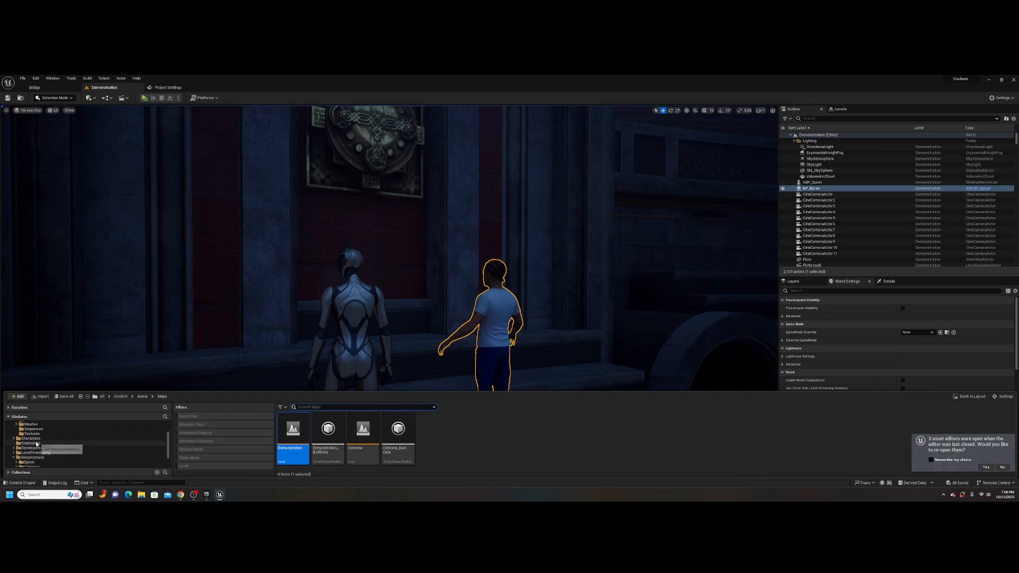
left_click(37, 444)
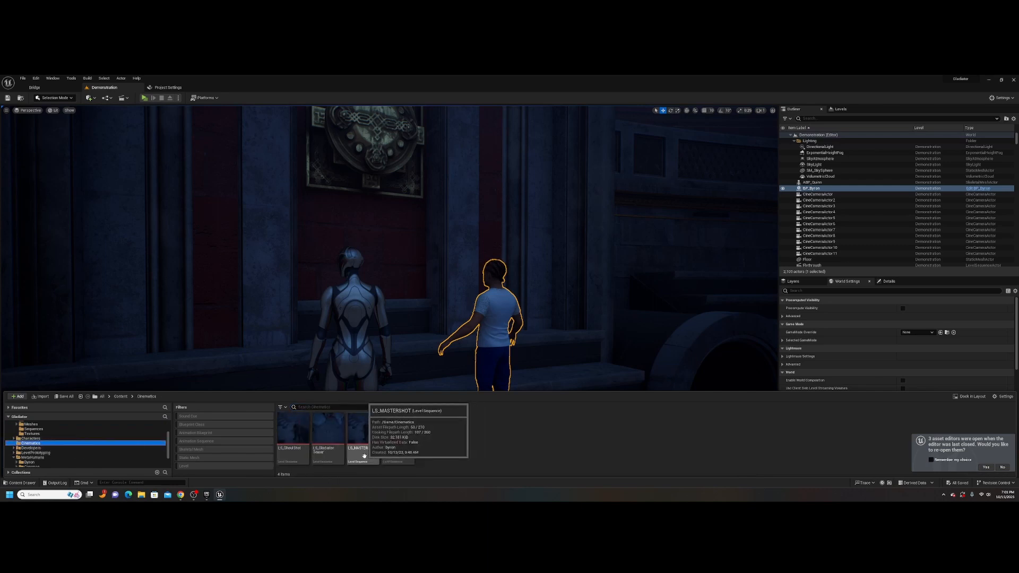
left_click(325, 452)
right_click(326, 452)
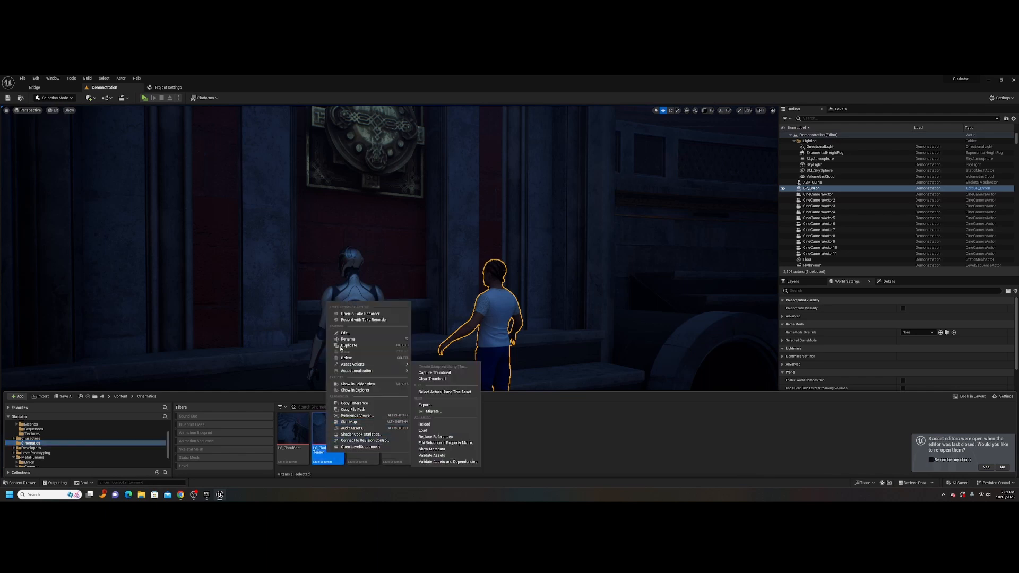
left_click(381, 338)
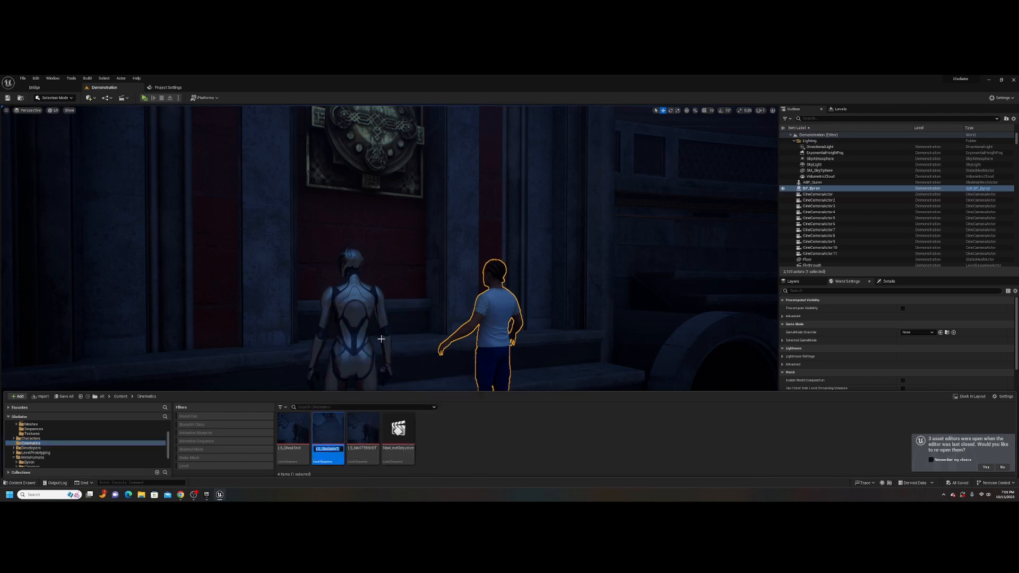
left_click(322, 449)
left_click_drag(323, 449, 341, 449)
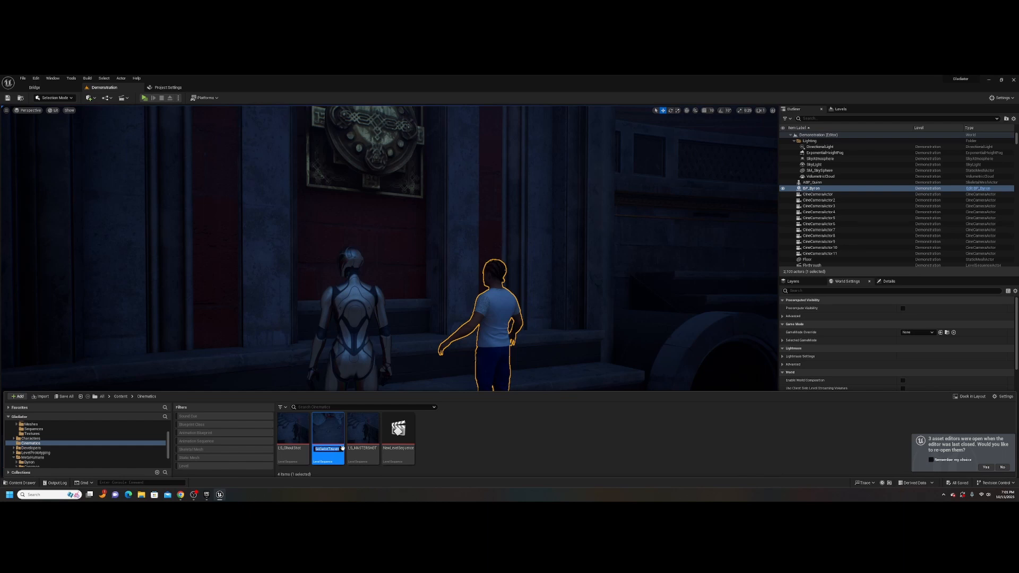
type("S_IntroShots")
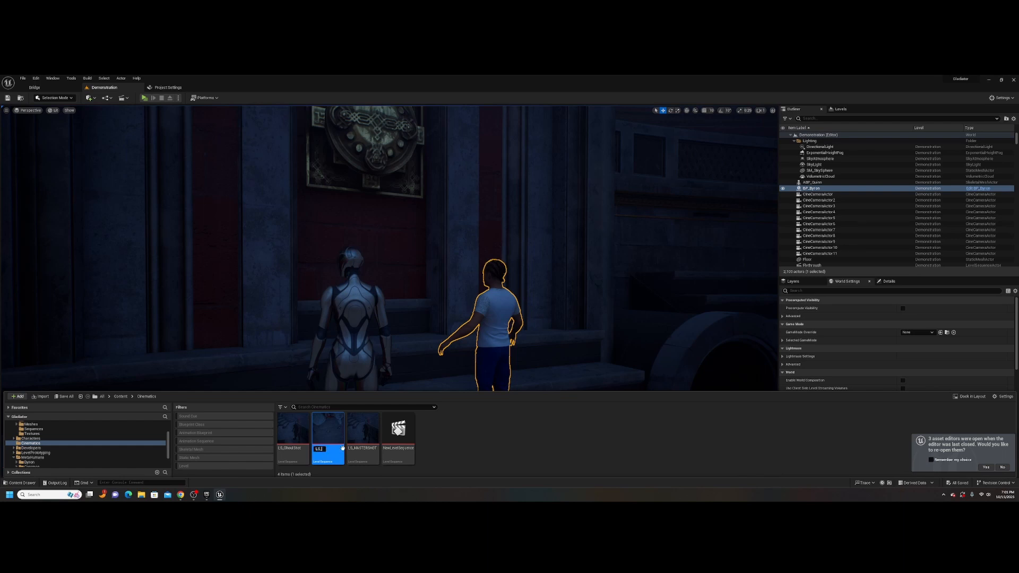
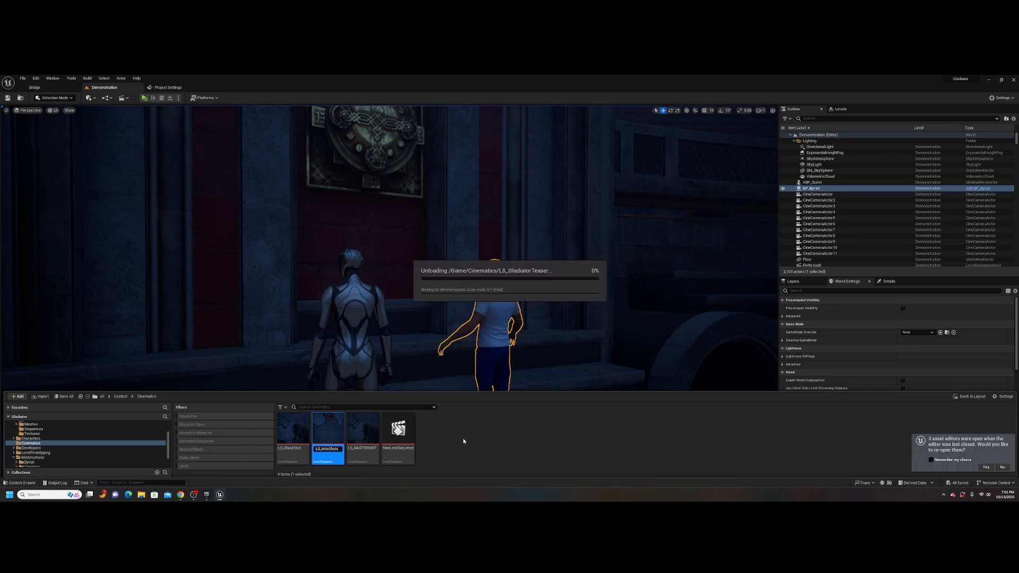
Step: Open the LS_IntroShots sequence, lock the viewport to its camera cuts and play the shots through
double_click(328, 439)
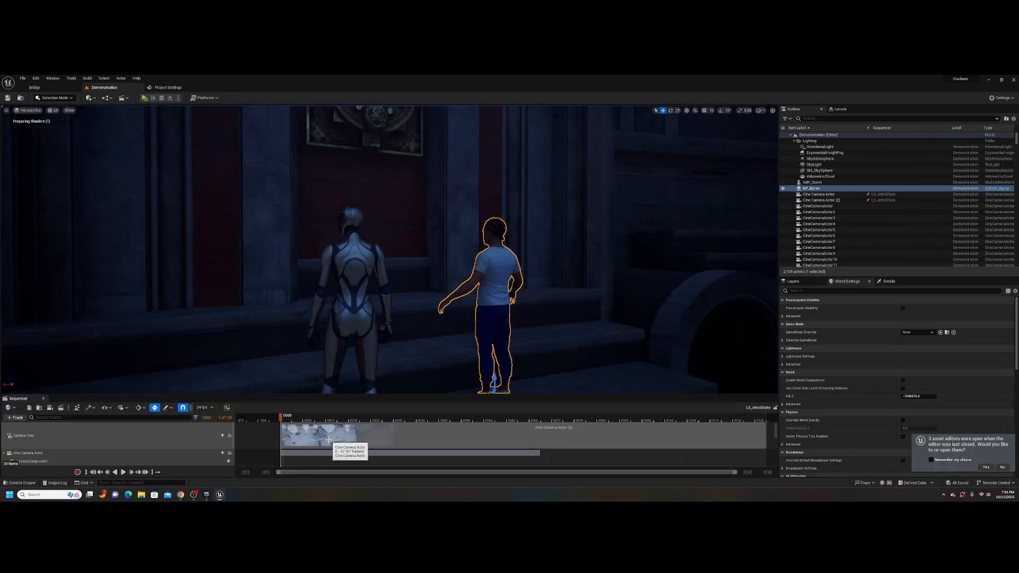
left_click(230, 436)
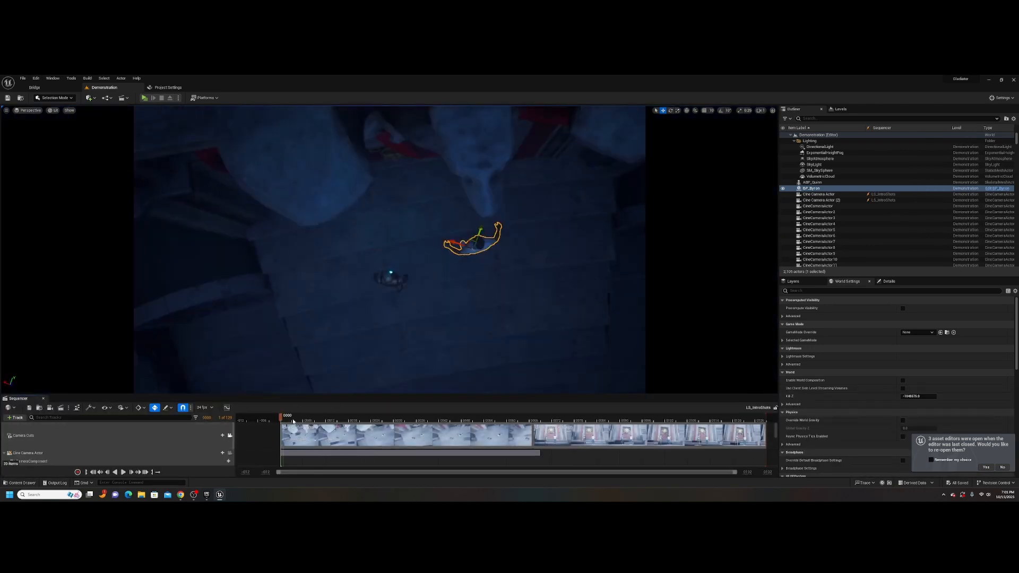
left_click_drag(293, 421, 299, 421)
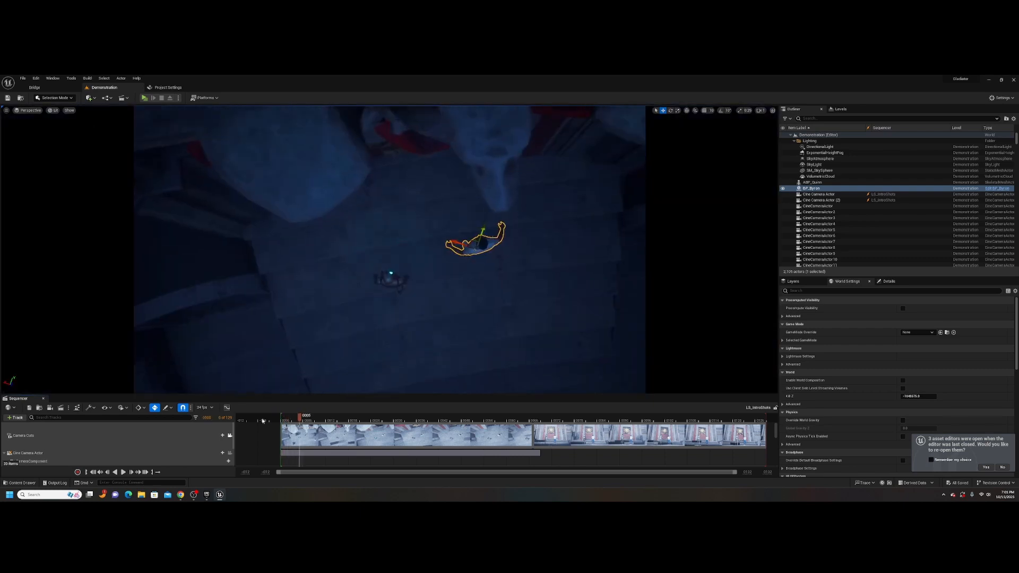
key("space")
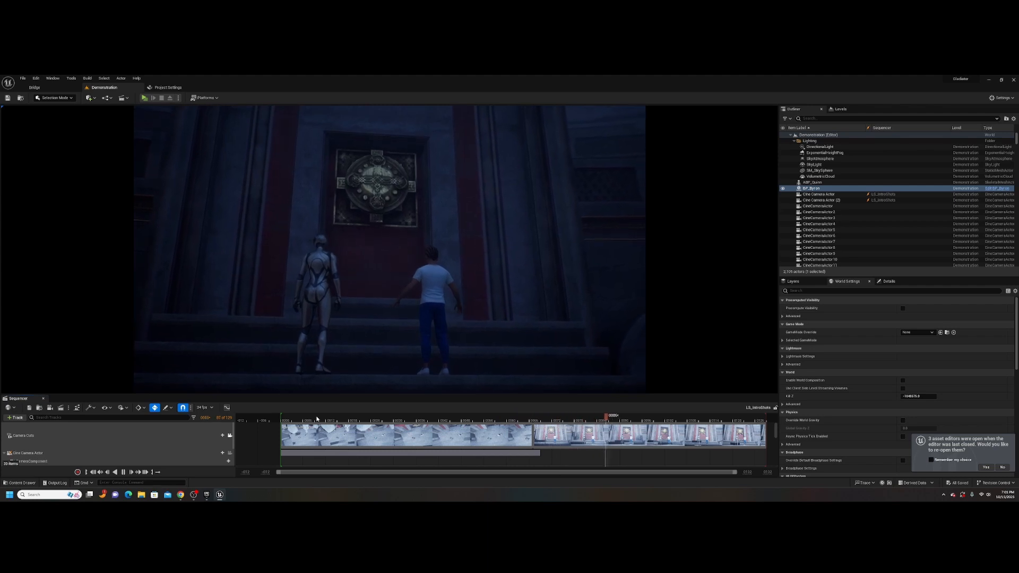
key("space")
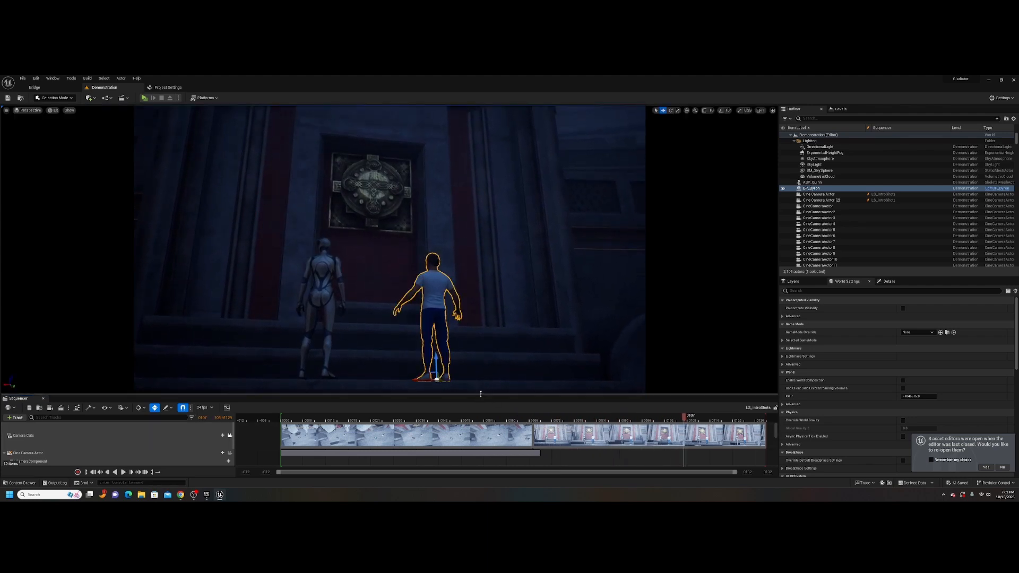
Step: Enlarge the Sequencer, collapse both Cine Camera Actor tracks and add BP_Byron to the LS_IntroShots sequence
left_click_drag(479, 392, 485, 314)
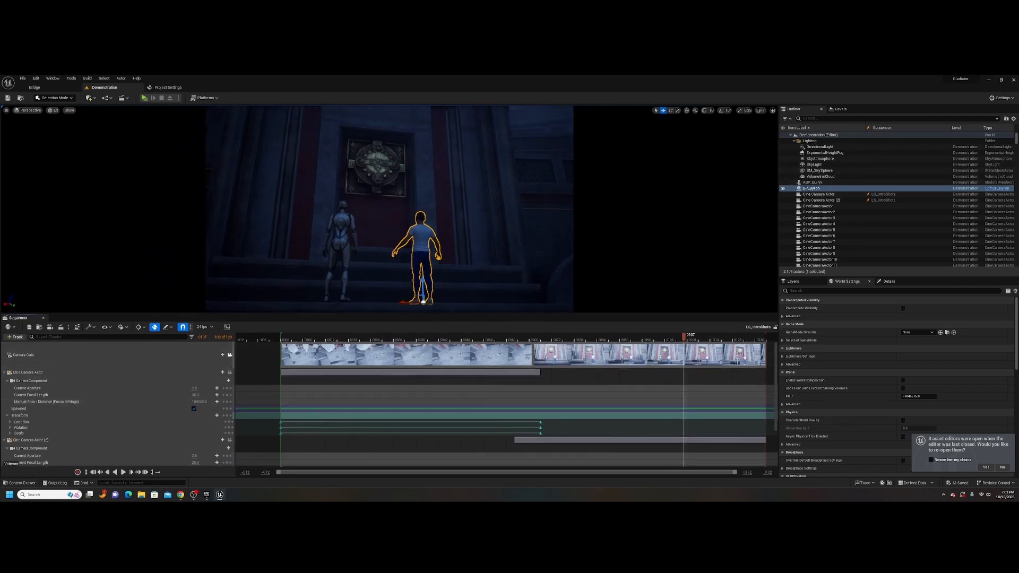
left_click(5, 372)
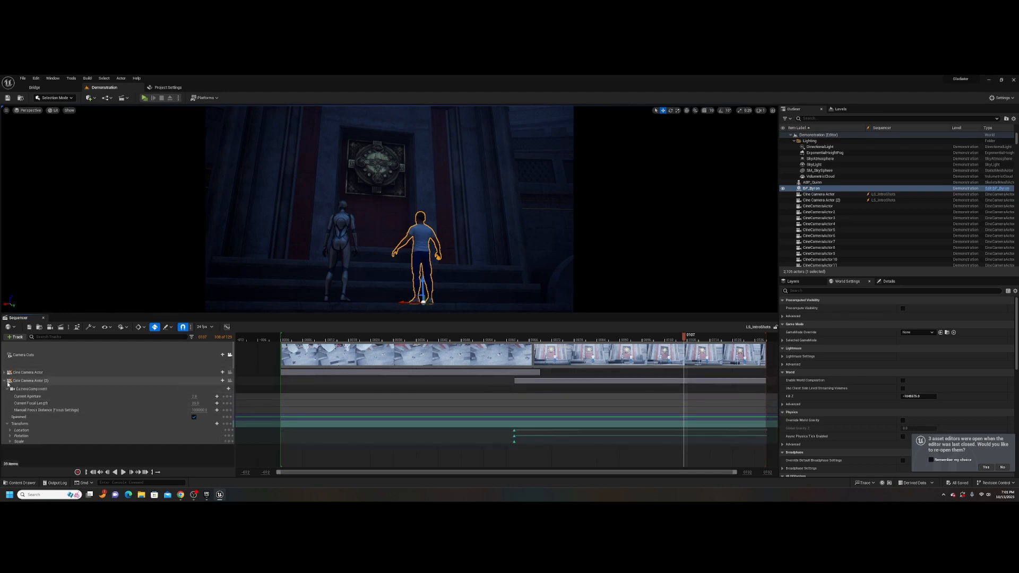
left_click(5, 381)
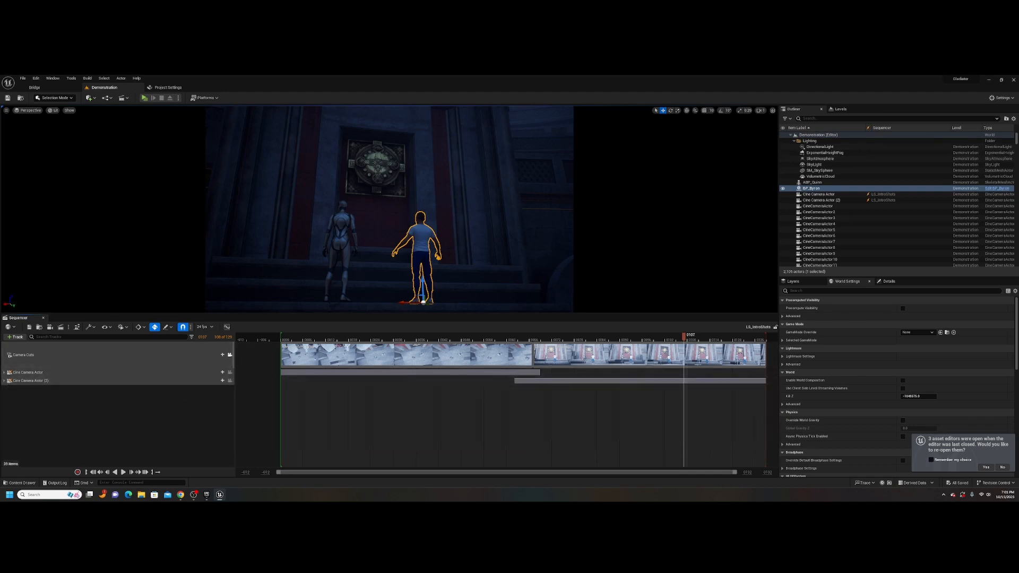
left_click_drag(844, 188, 463, 291)
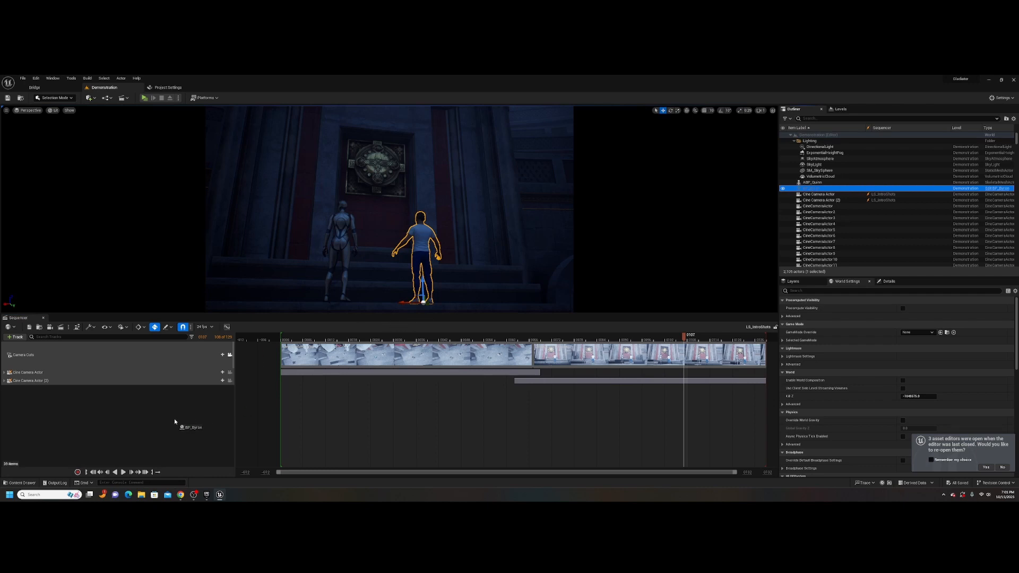
left_click_drag(175, 421, 175, 419)
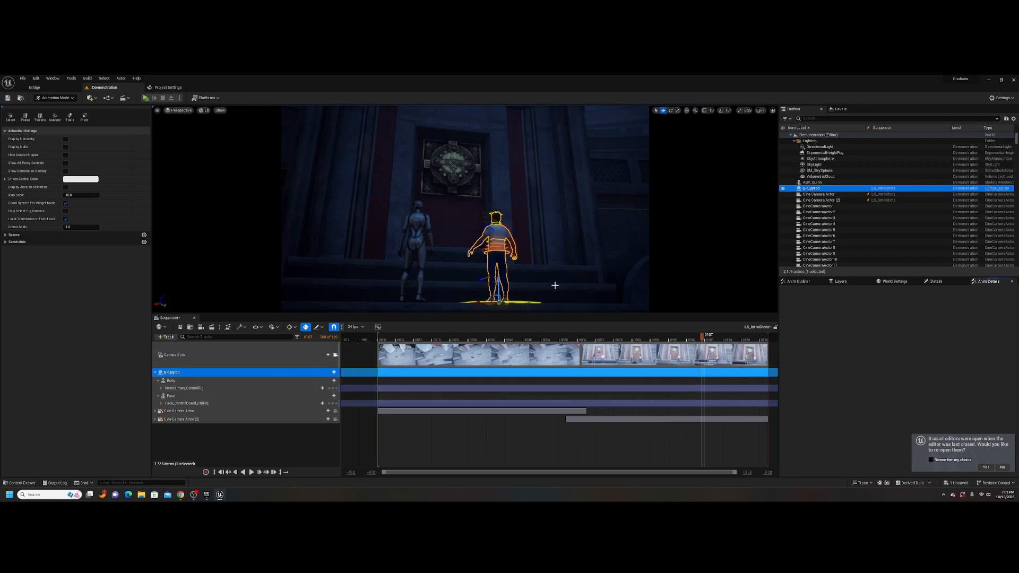
Step: Release the viewport from the camera cuts and delete the MetaHuman_ControlRig track from BP_Byron's Body
right_click_drag(568, 265, 569, 265)
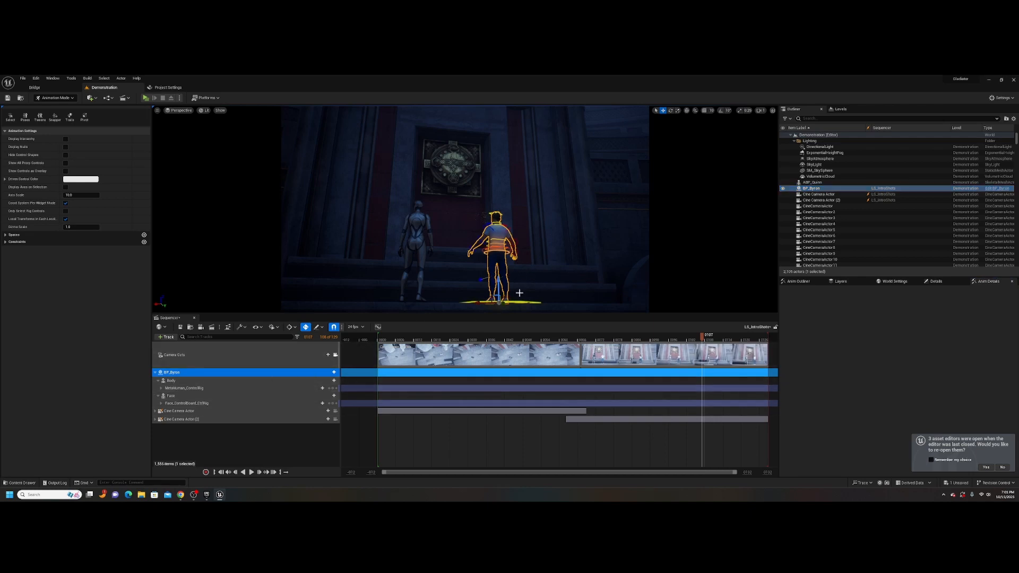
left_click(335, 354)
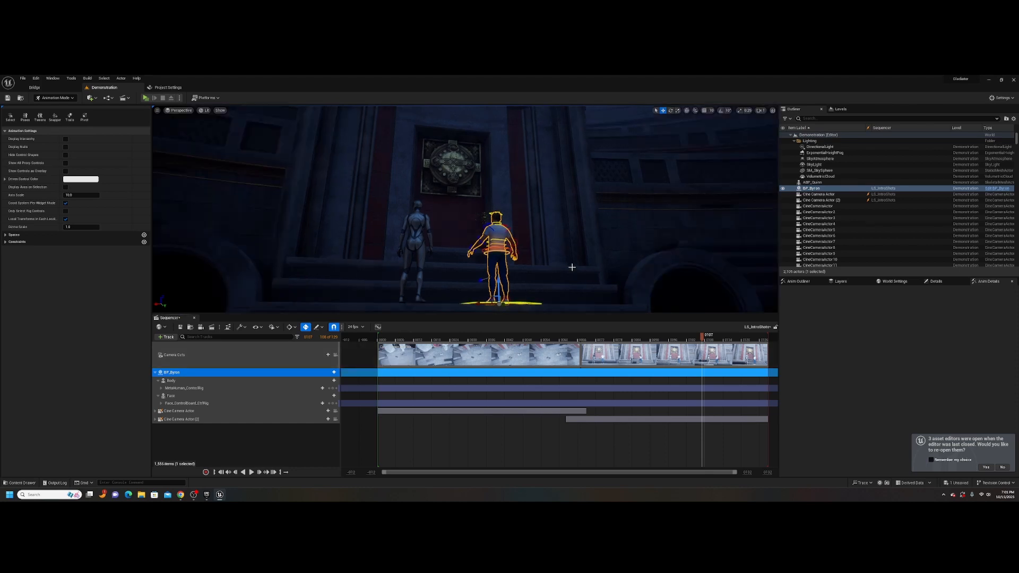
right_click_drag(572, 267, 542, 283)
key("w")
key("s")
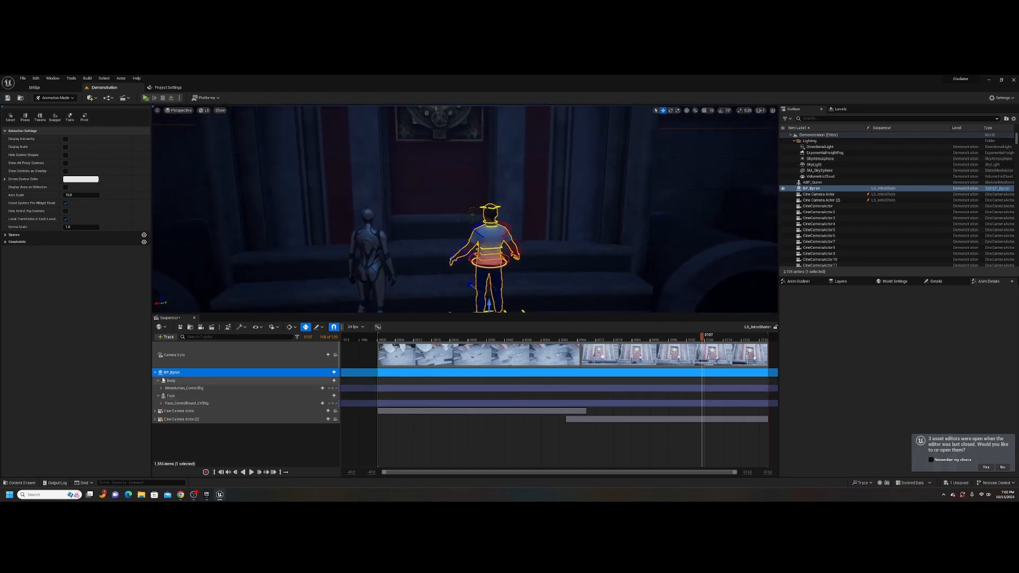
left_click(252, 388)
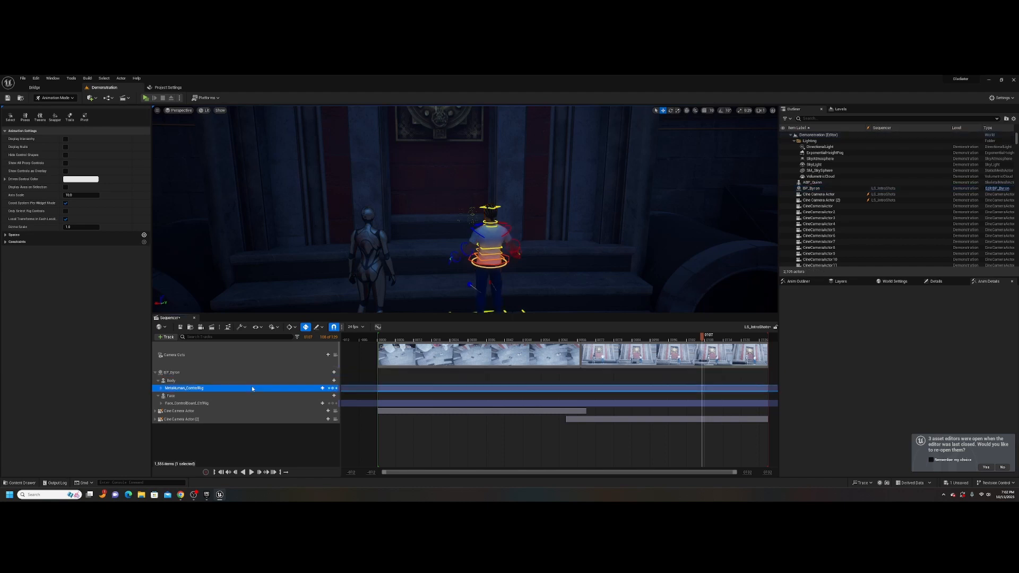
key("Delete")
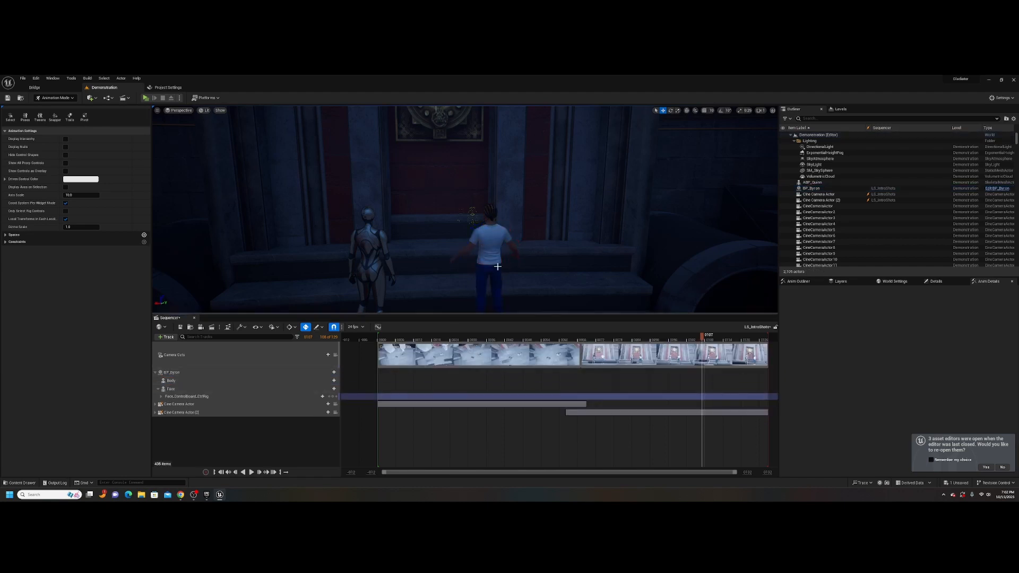
Step: Look through the animation sequences offered for BP_Byron's Body track
left_click(334, 373)
mouse_move(411, 94)
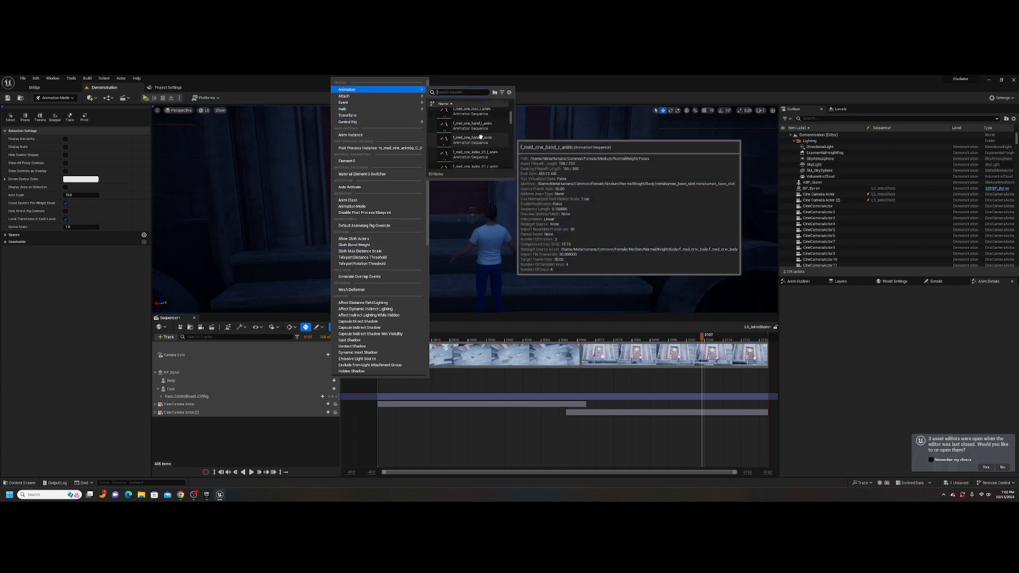
scroll(504, 124, "down", 2)
left_click_drag(510, 123, 511, 175)
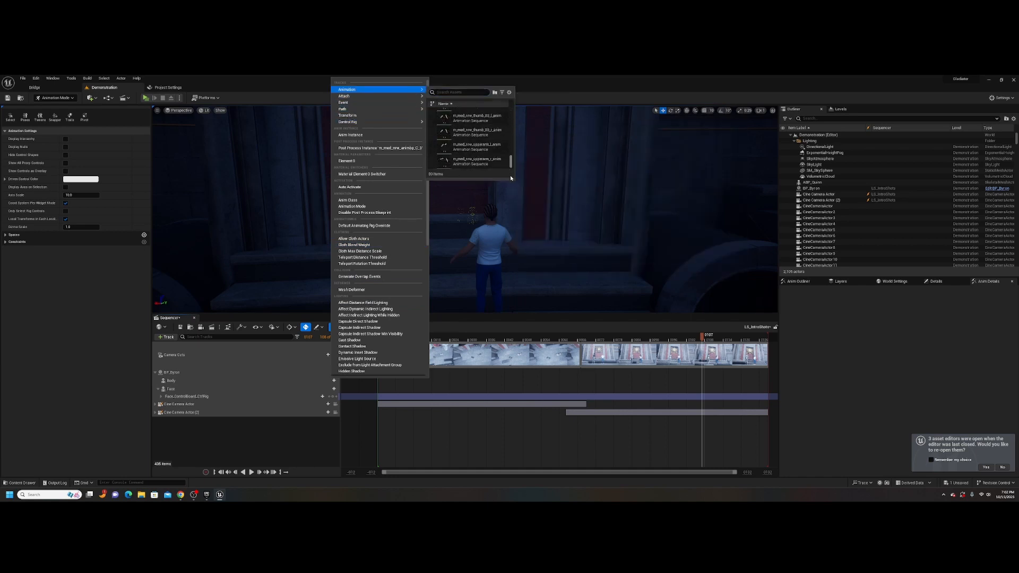
Step: Open the IK_Mannequin rig from the Characters/Mannequins/Rigs folder
left_click(22, 482)
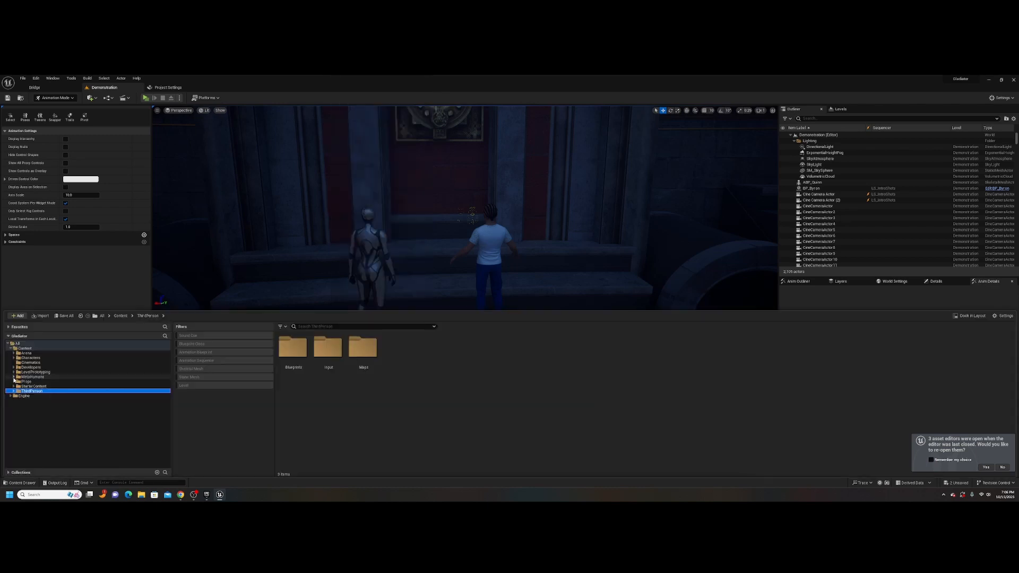
left_click(31, 358)
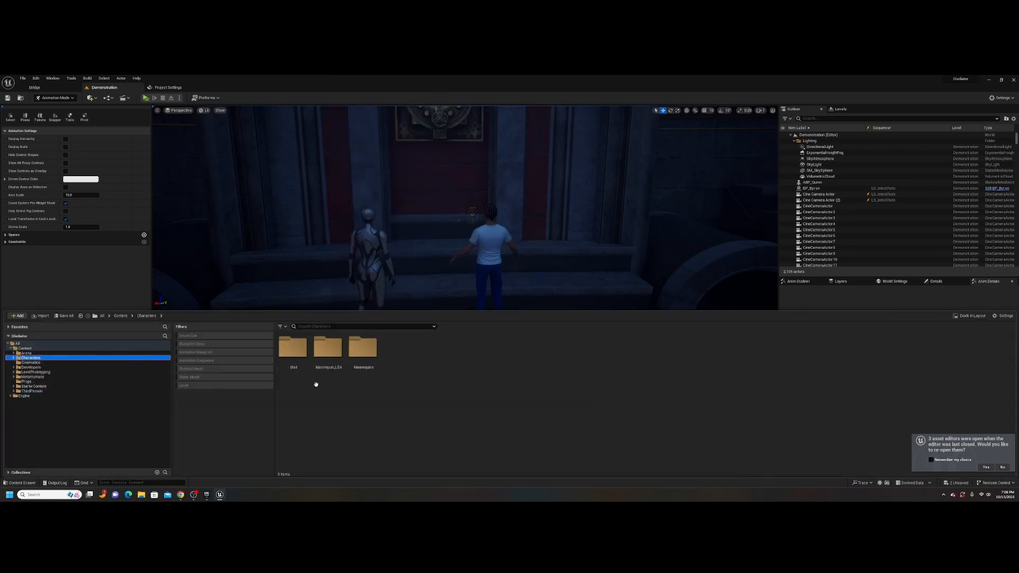
double_click(363, 347)
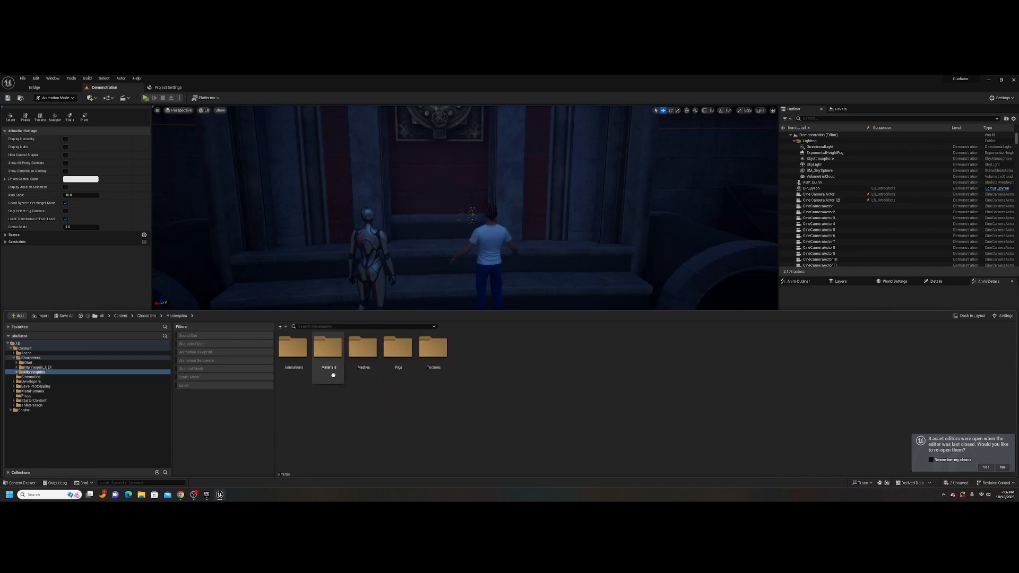
double_click(398, 348)
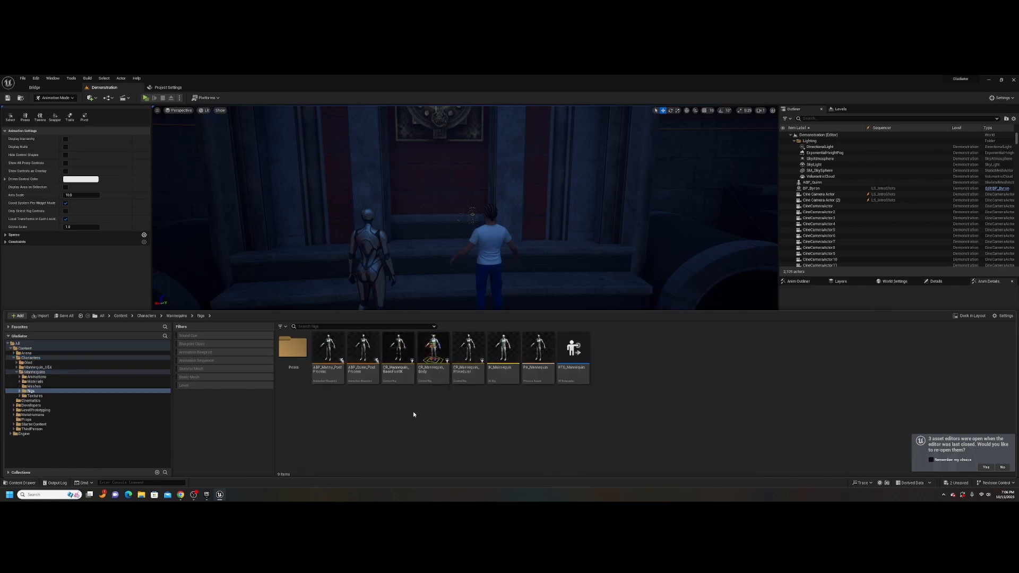
double_click(503, 373)
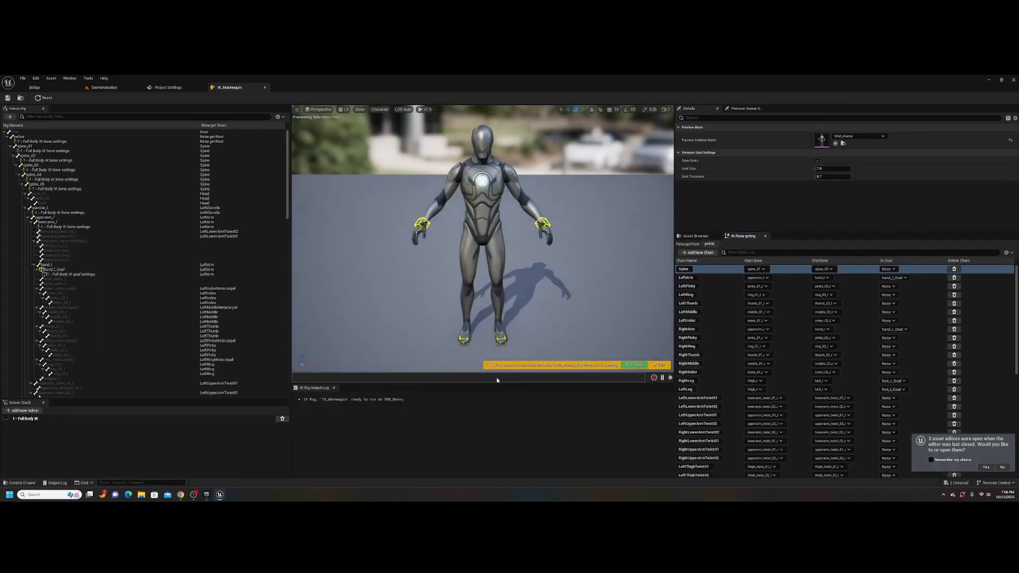
Step: Locate the rig's SKM_Manny preview mesh in the project content, then open that mesh and its SK_Mannequin skeleton
left_click(843, 144)
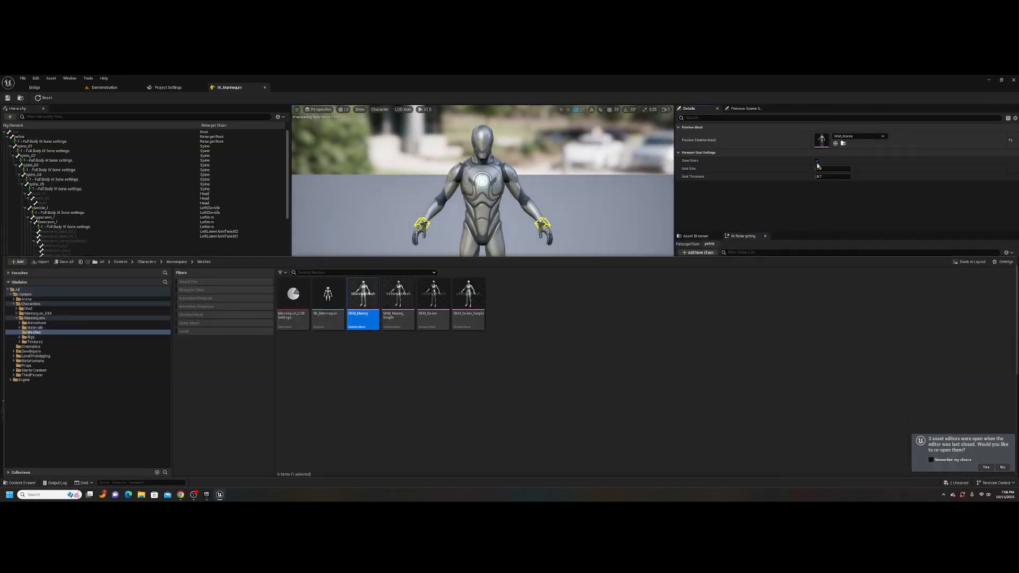
double_click(361, 316)
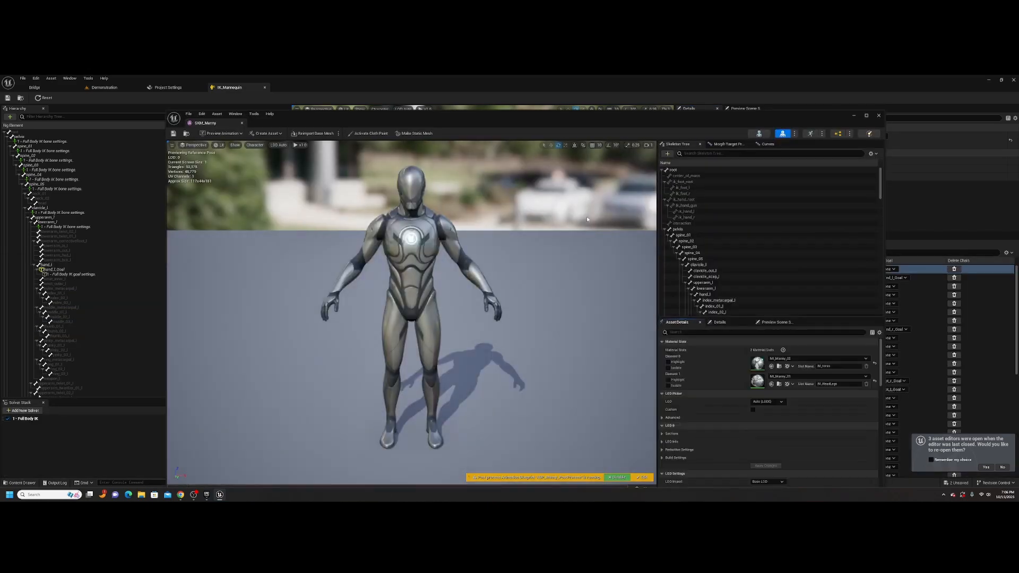
left_click(759, 134)
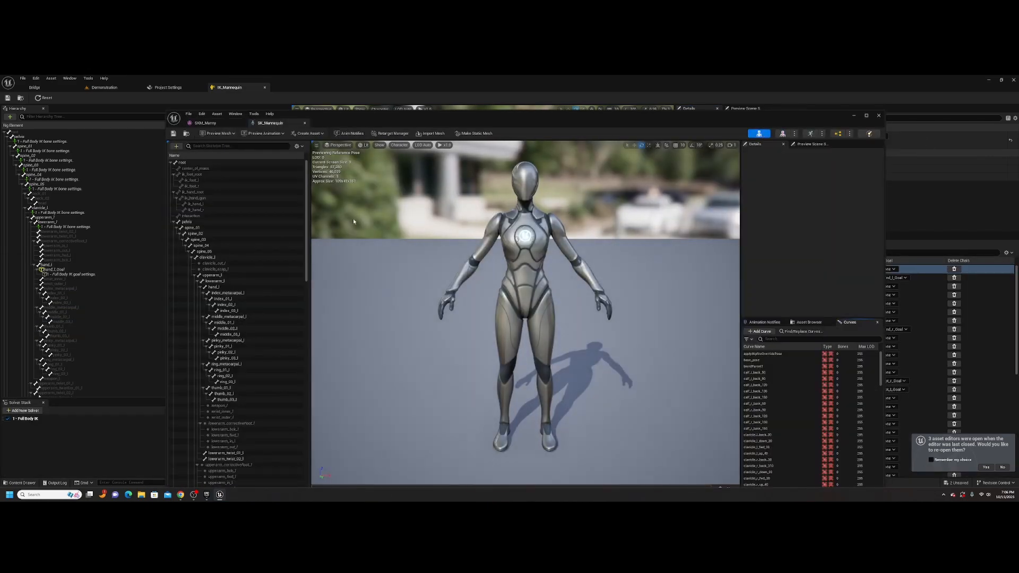
Step: Add metahuman_base_skel as a compatible skeleton in SK_Mannequin's asset details and close the details window
left_click(217, 113)
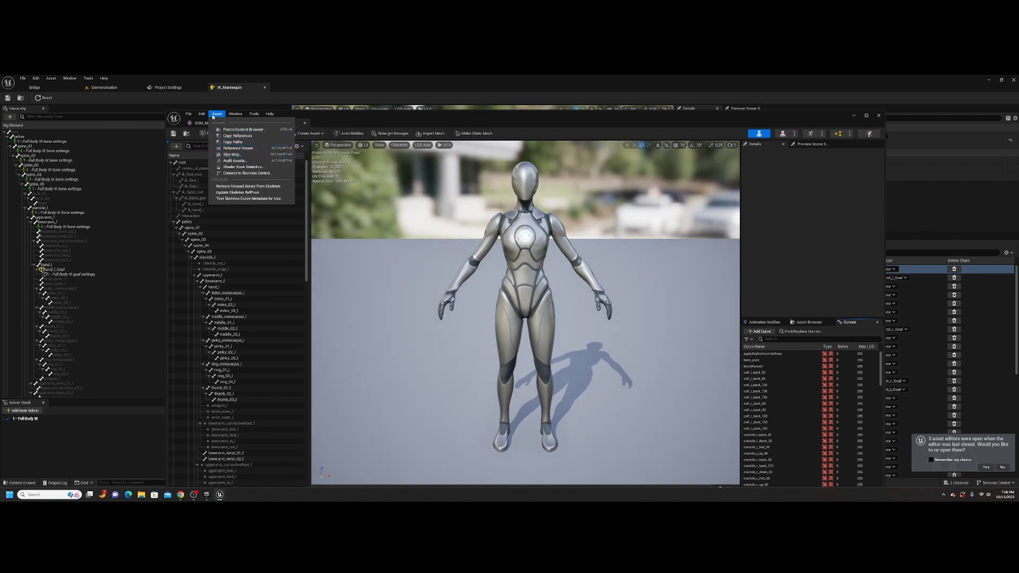
mouse_move(202, 116)
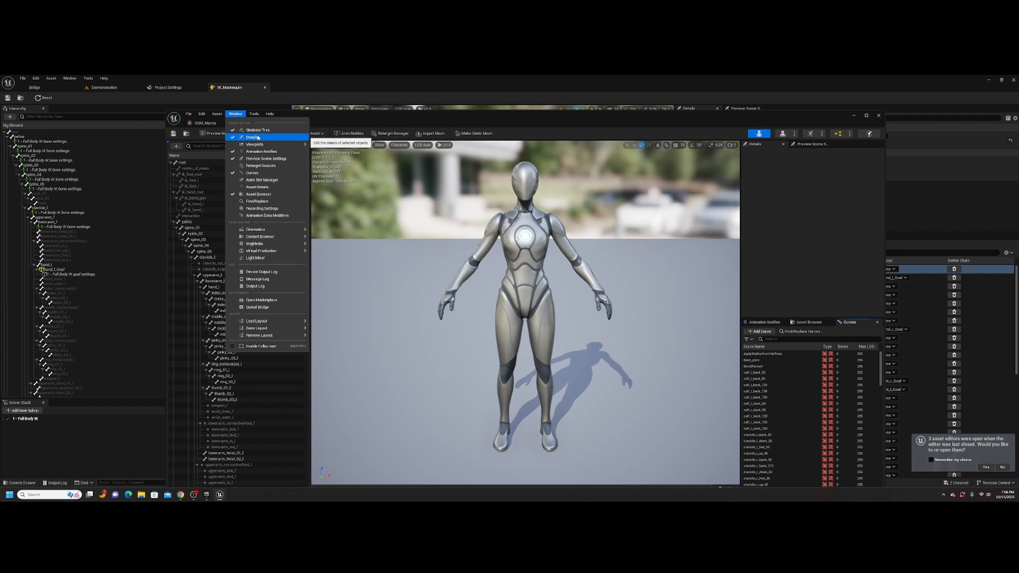
left_click(258, 187)
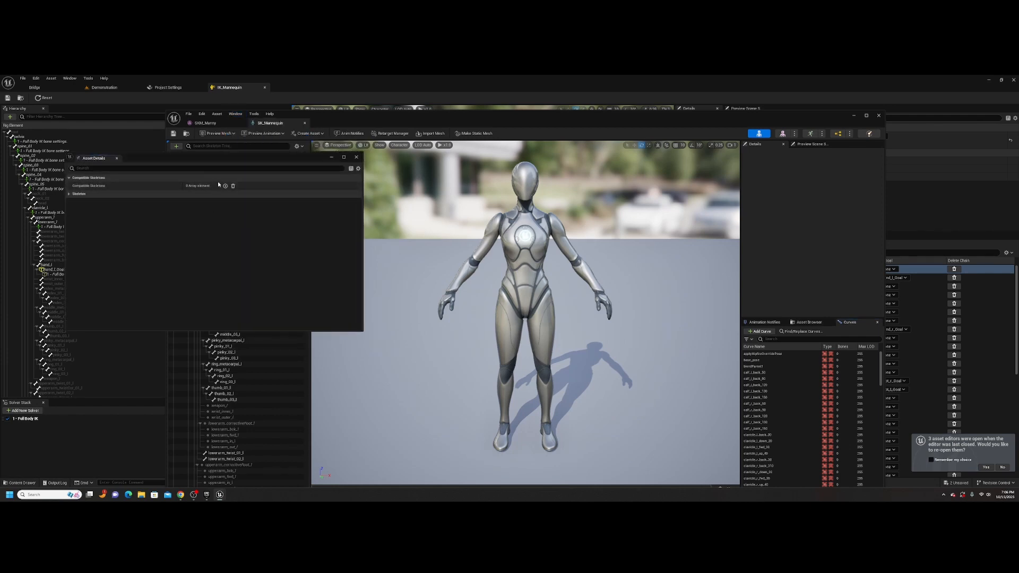
left_click(225, 186)
left_click(231, 195)
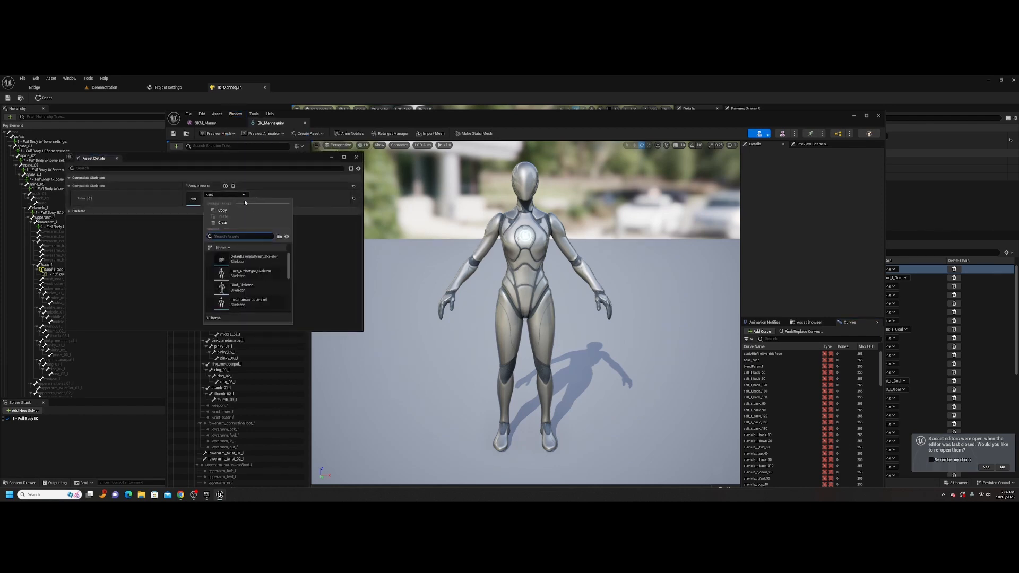
left_click(250, 301)
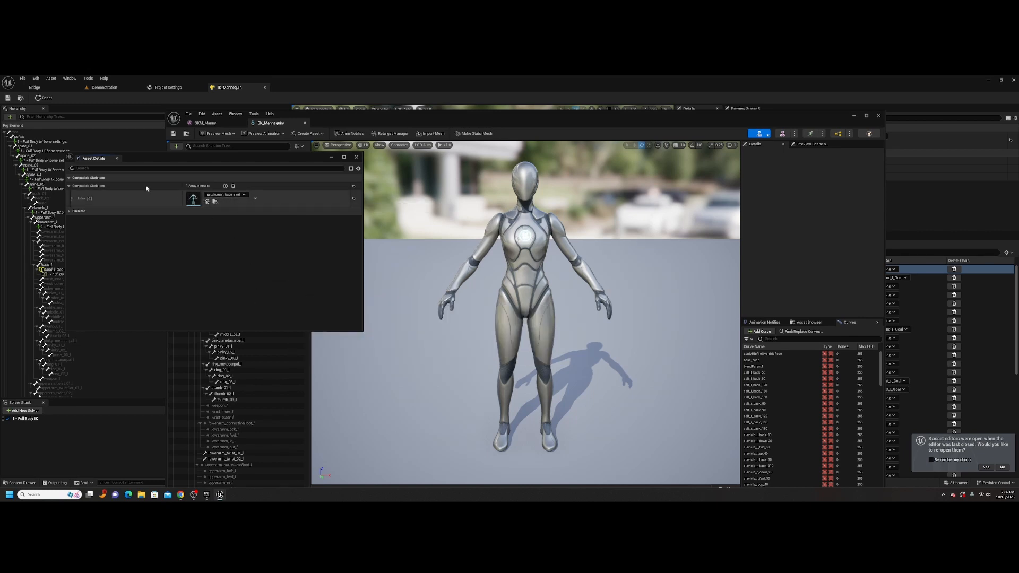
left_click(356, 157)
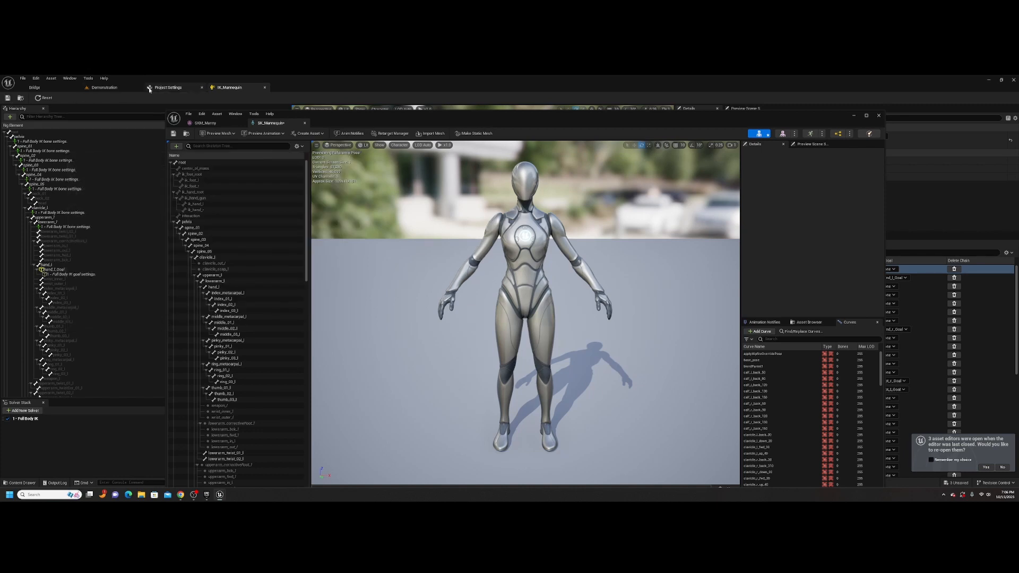
Step: Close the Project Settings, bring the Demonstration level to the front and close the SK_Mannequin skeleton editor
left_click(201, 89)
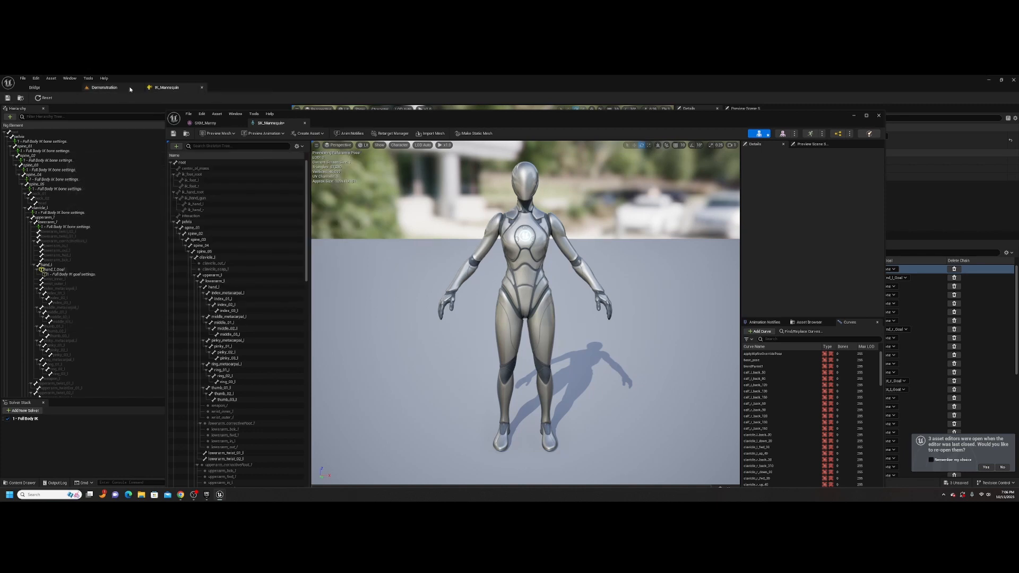
left_click_drag(136, 98, 69, 103)
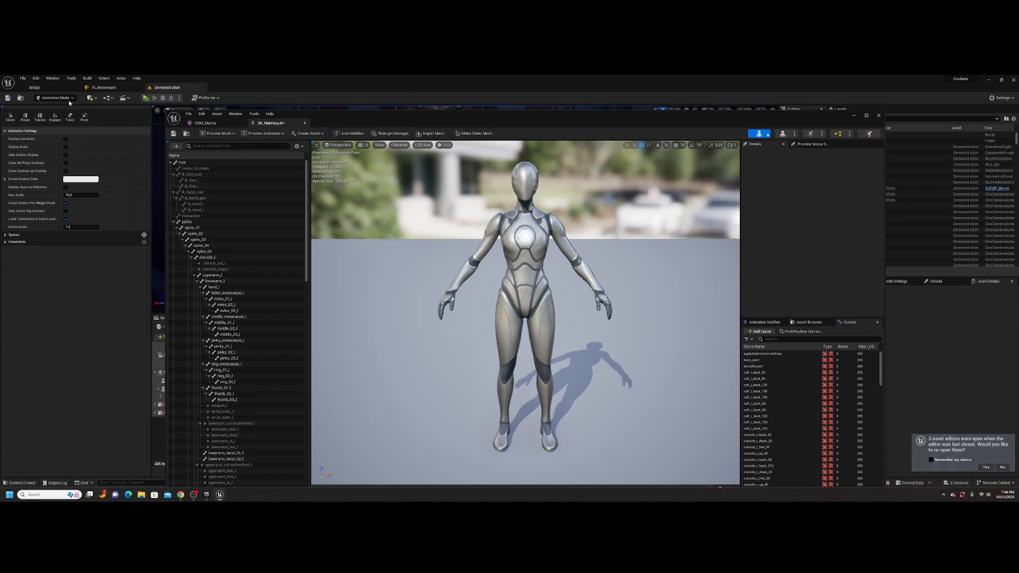
left_click(304, 124)
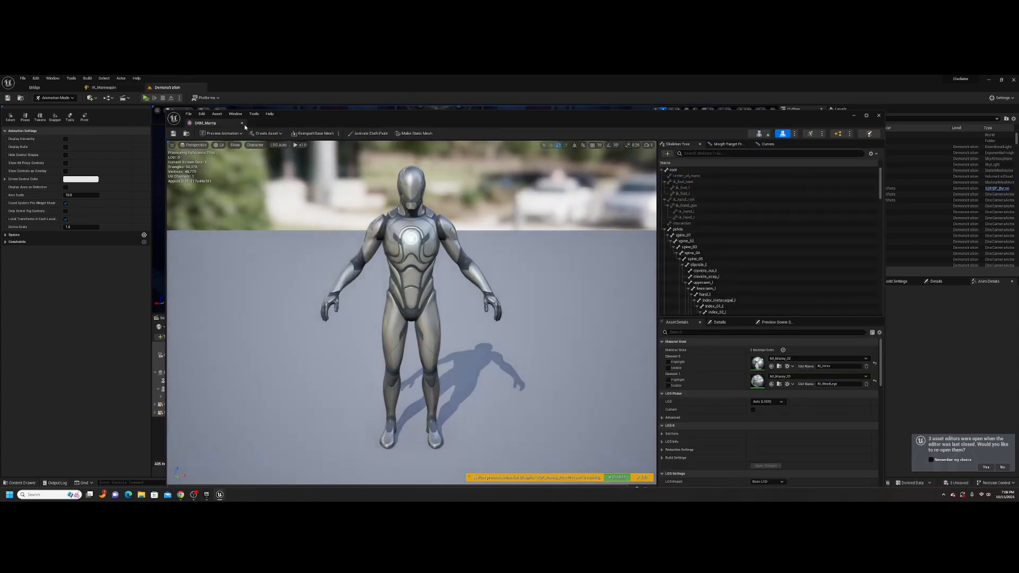
Step: Close the mannequin mesh editor and add the MM_Idle animation to BP_Byron's Body track in the sequence
left_click(243, 124)
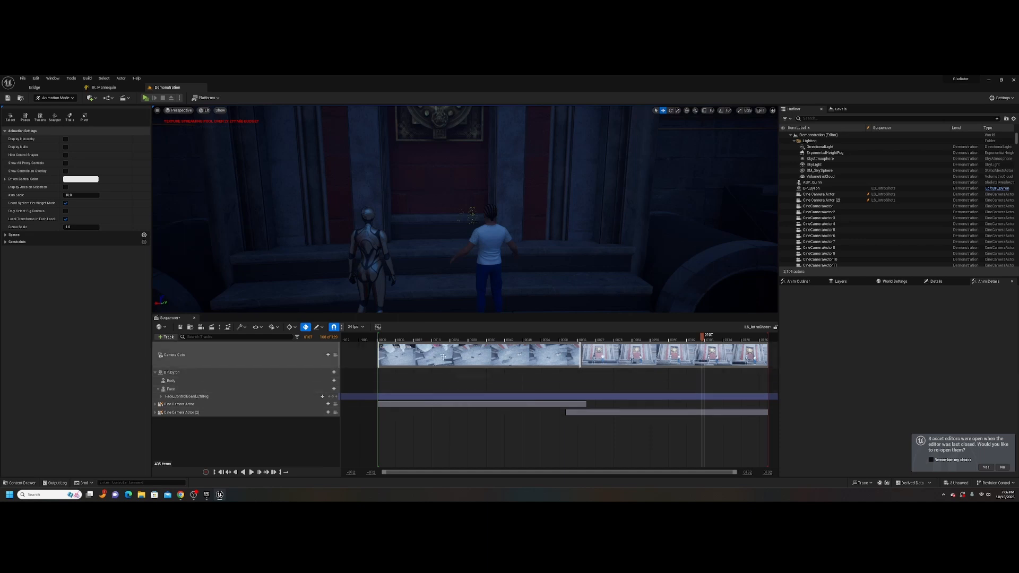
left_click(334, 381)
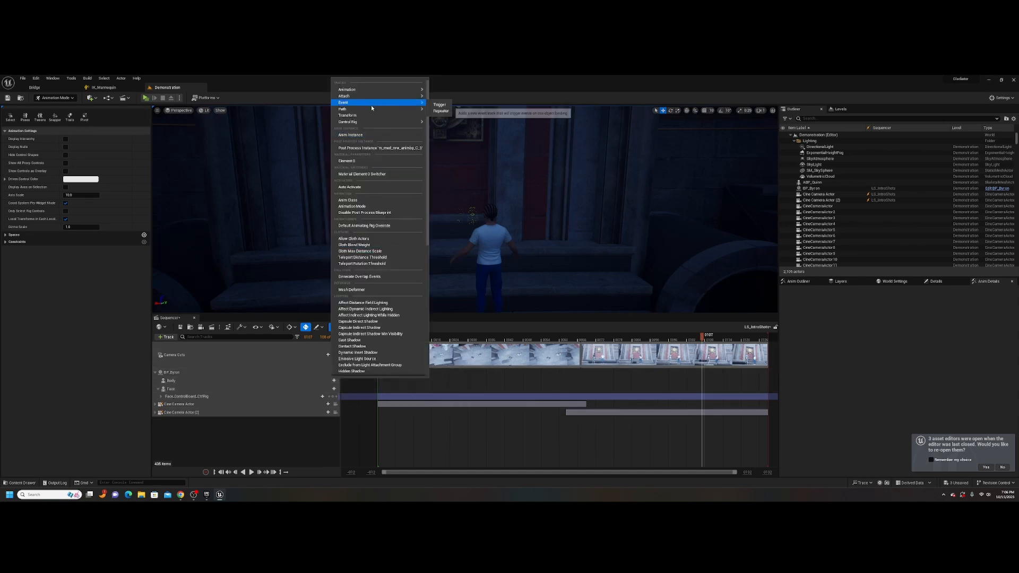
mouse_move(372, 90)
scroll(483, 140, "down", 5)
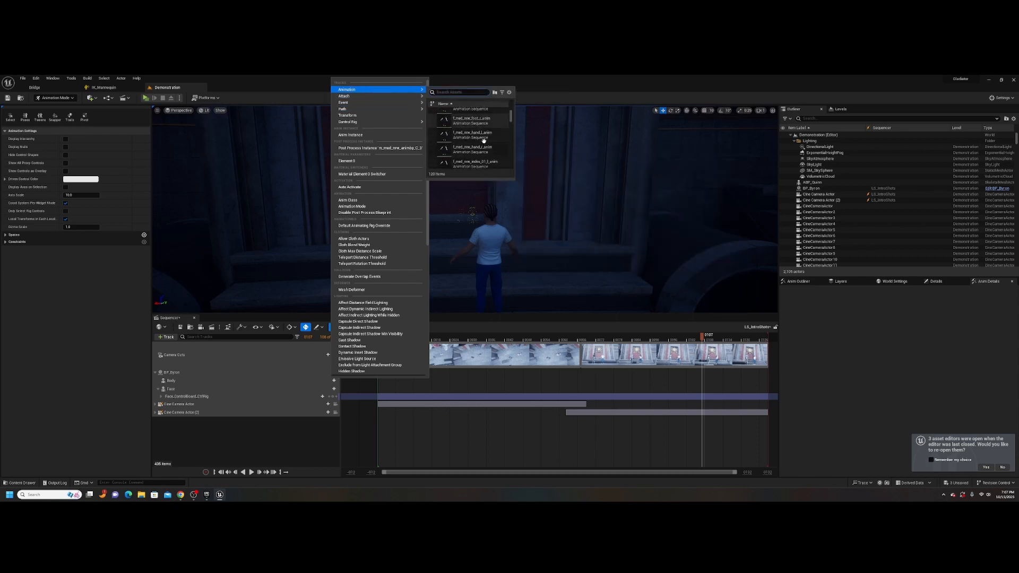
mouse_move(471, 109)
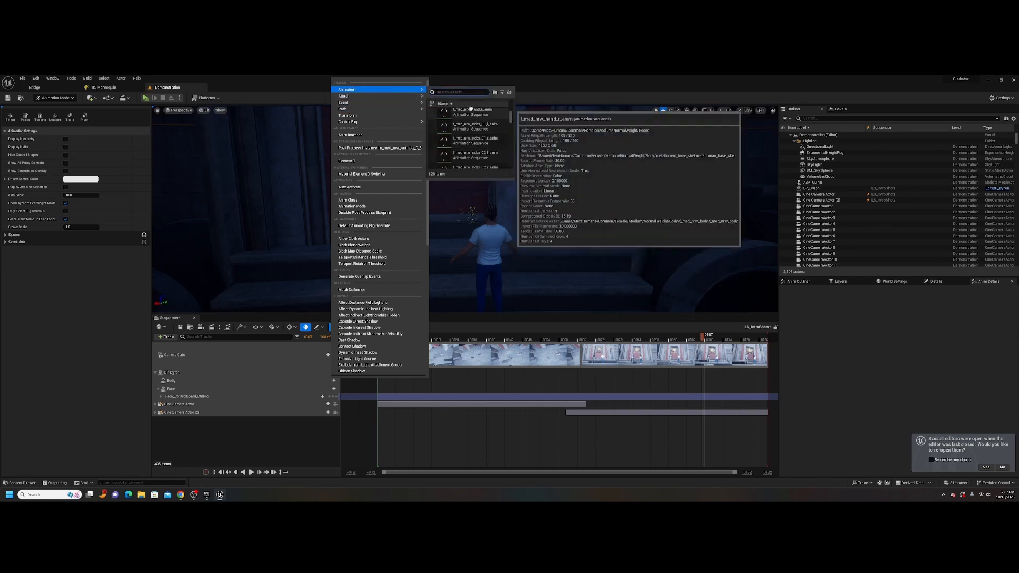
type("id")
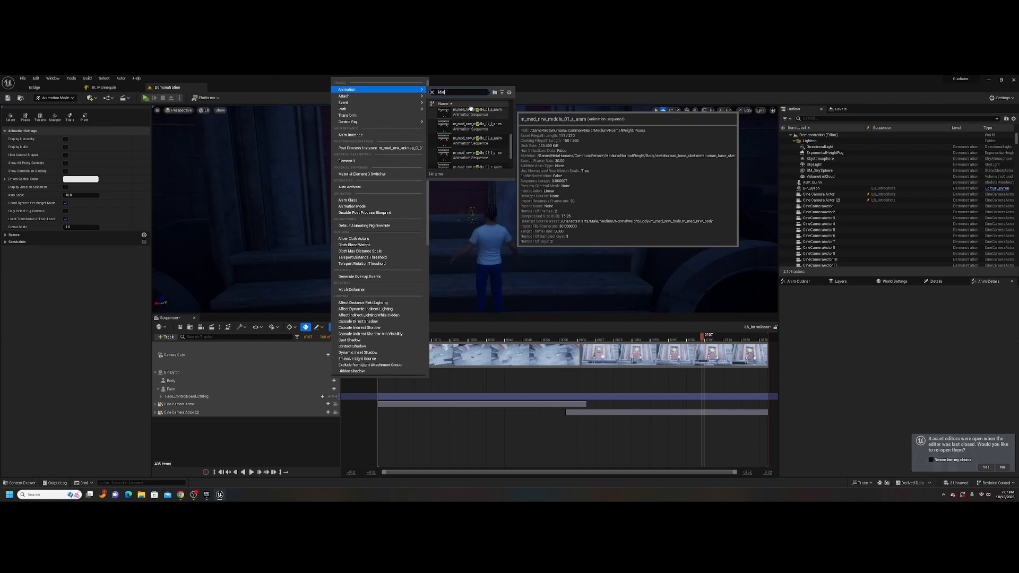
type("le")
mouse_move(462, 129)
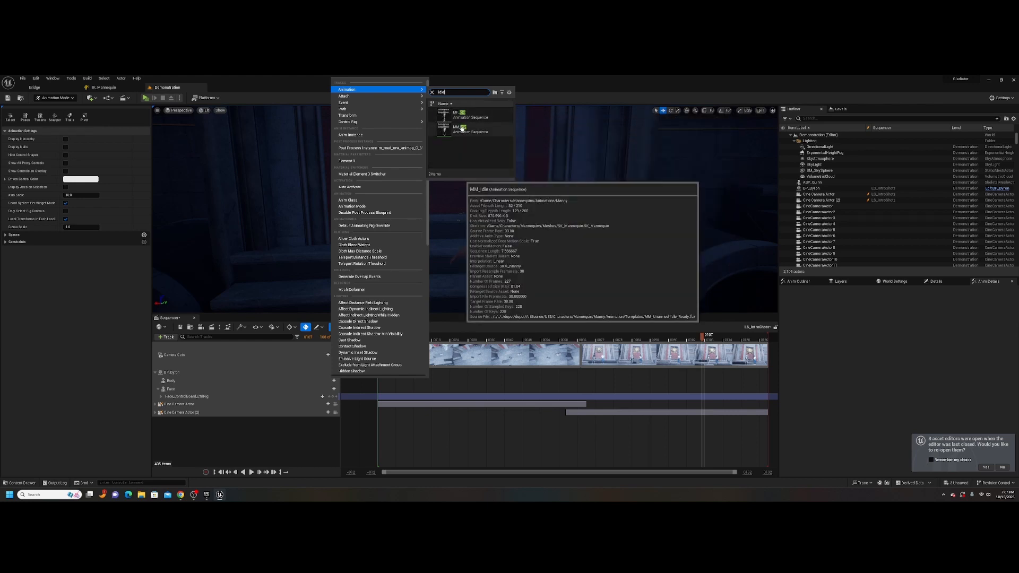
left_click(462, 129)
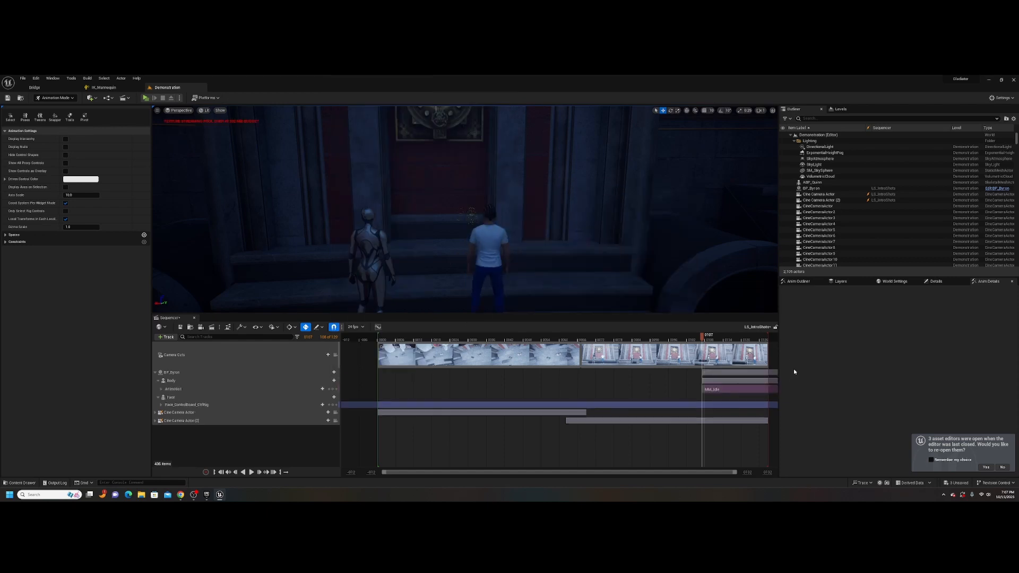
Step: Extend the timeline range to 600 and, with snapping turned off, align the MM_Idle section's start with the sequence start
left_click_drag(736, 374, 674, 375)
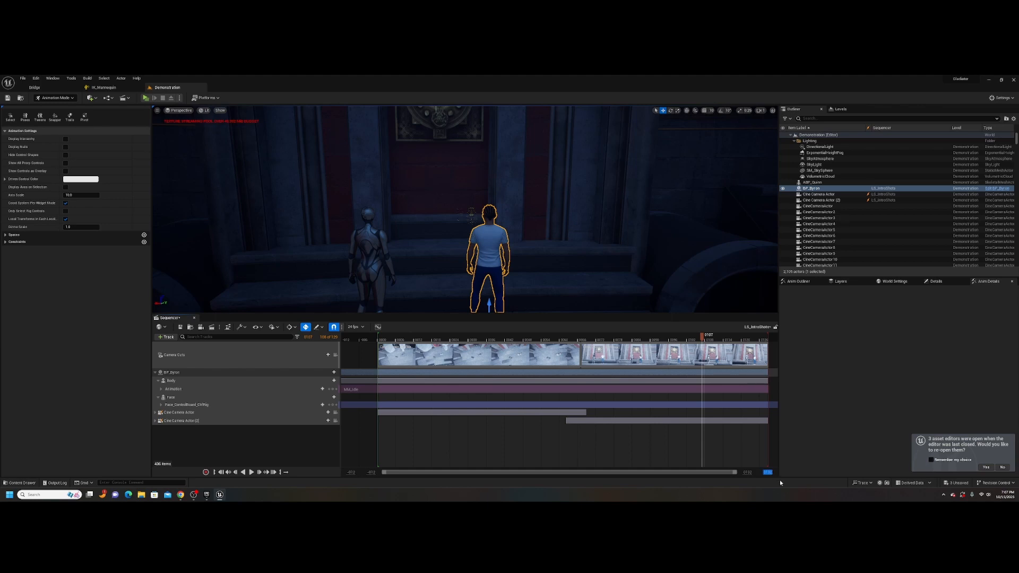
type("600")
key("Return")
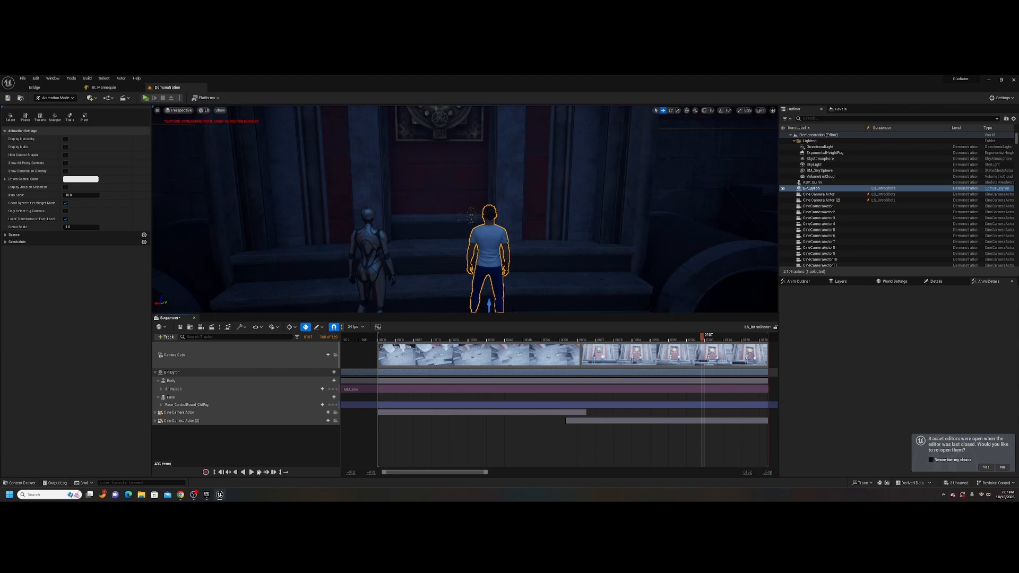
left_click_drag(485, 474, 555, 474)
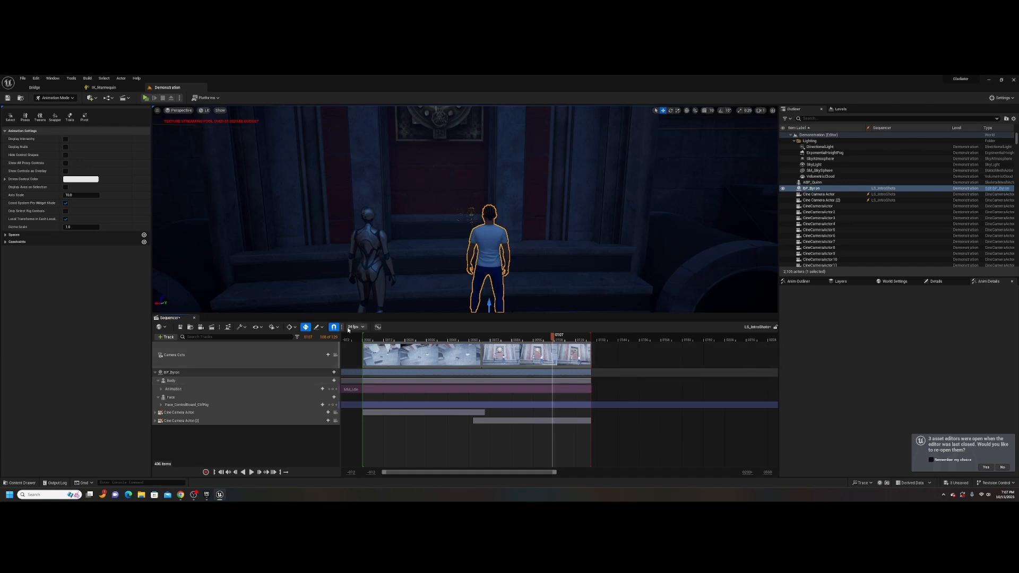
left_click(333, 328)
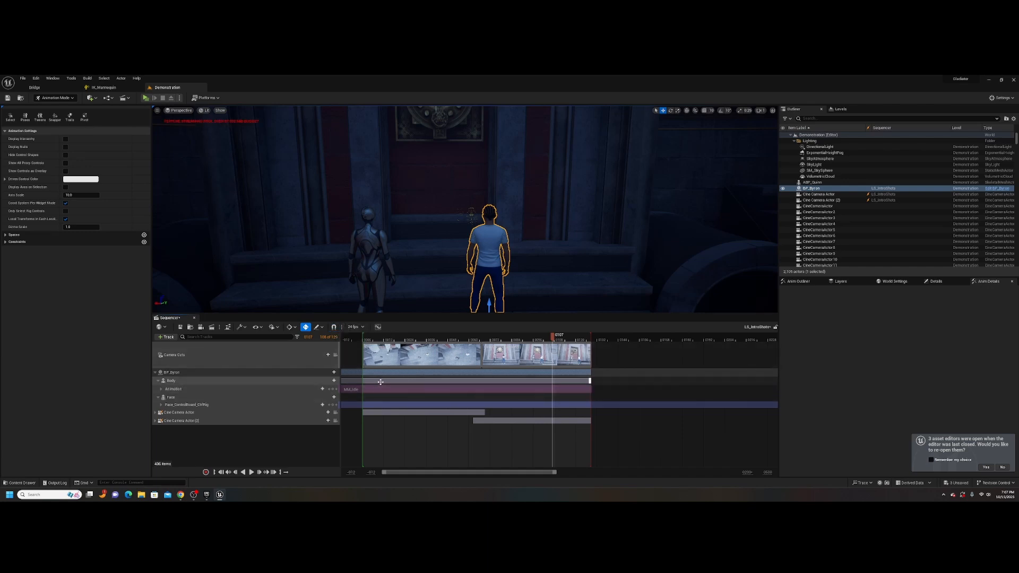
left_click_drag(382, 382, 479, 382)
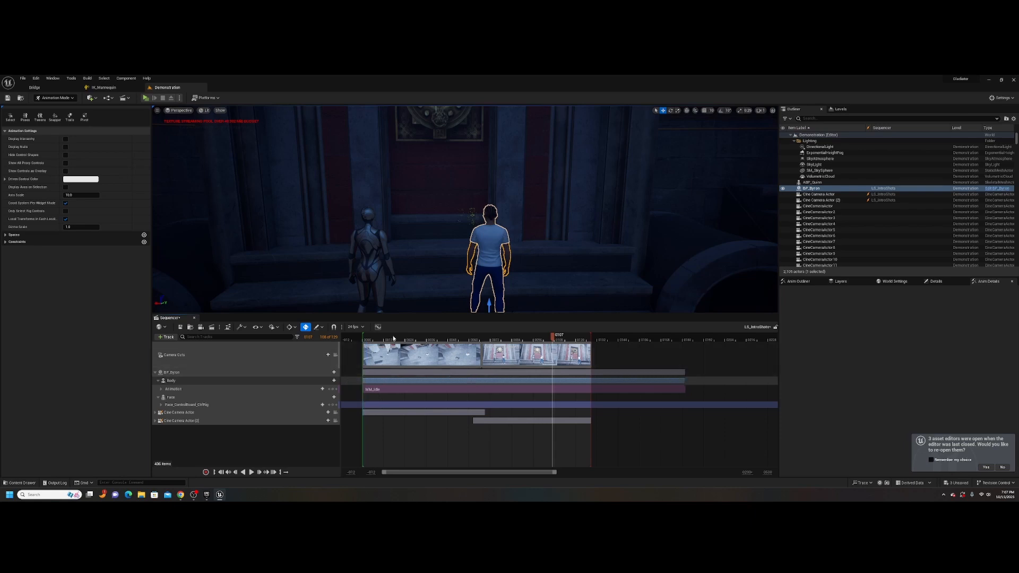
Step: Play the sequence from the start and inspect the character's idle animation from the side
left_click_drag(393, 336, 365, 337)
key("space")
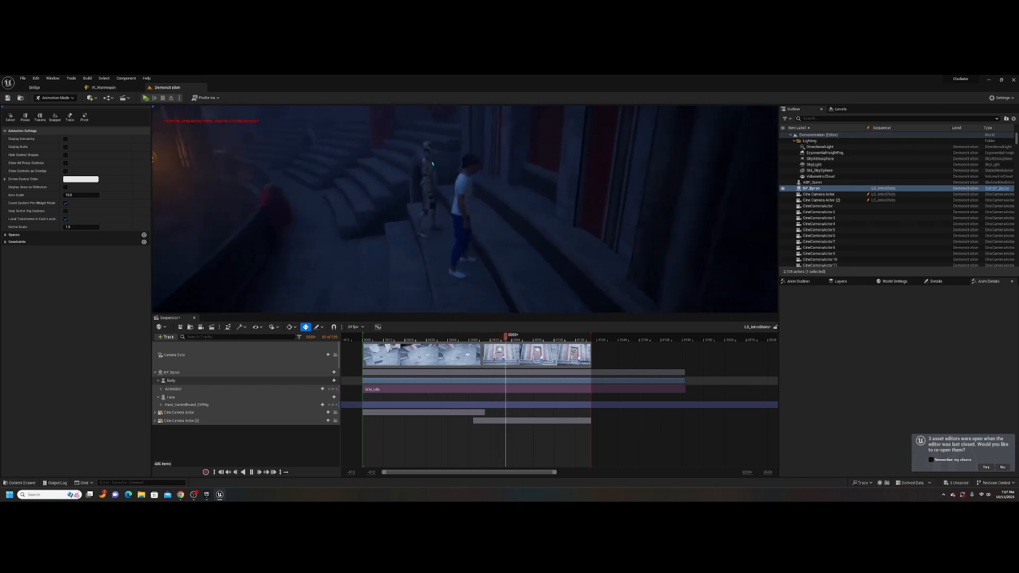
right_click_drag(465, 209, 398, 212)
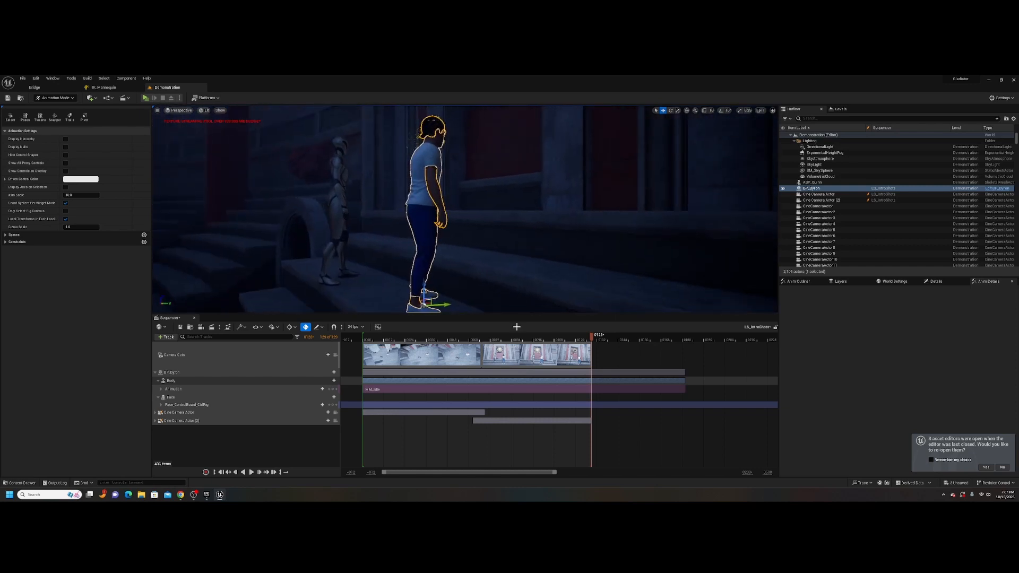
Step: Add the MM_Jump animation to the Body's animation track and move its section near the sequence start
left_click(322, 389)
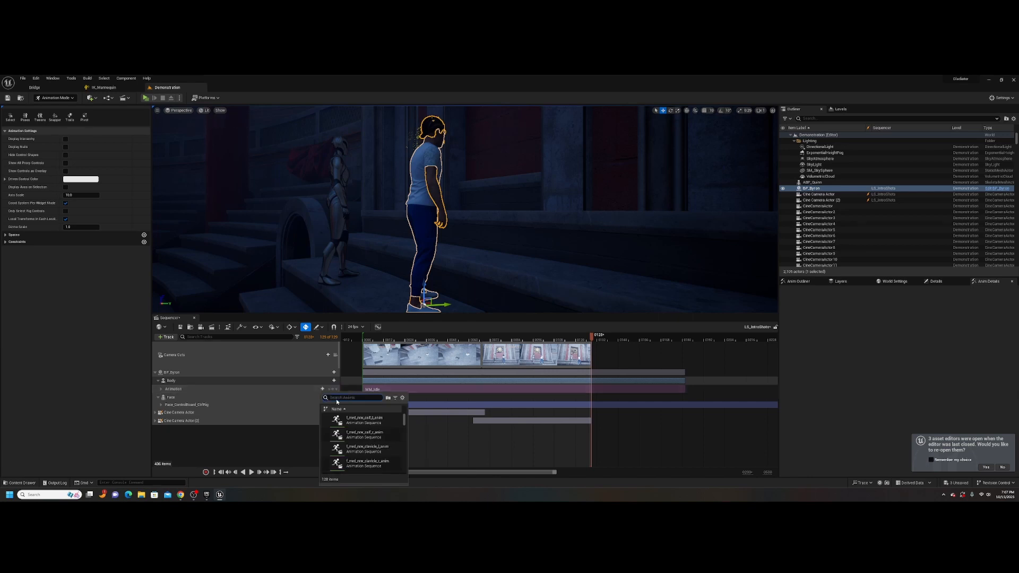
left_click_drag(405, 420, 409, 476)
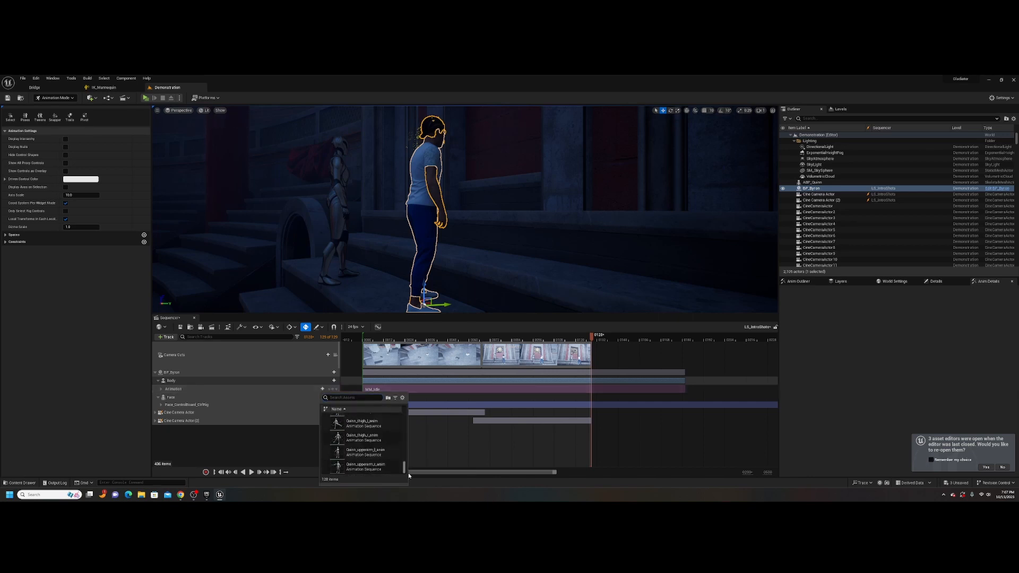
scroll(384, 451, "up", 3)
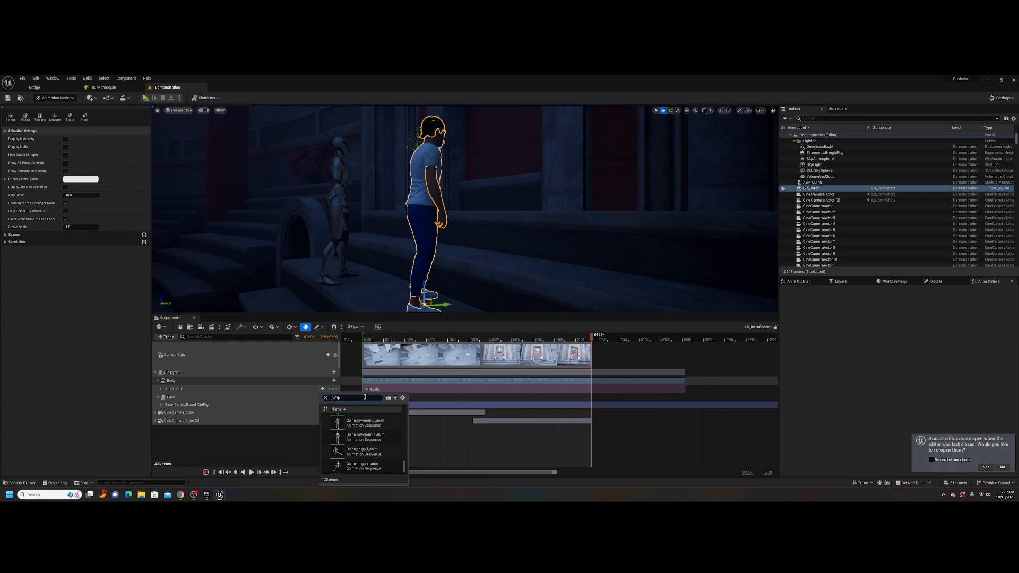
left_click(357, 417)
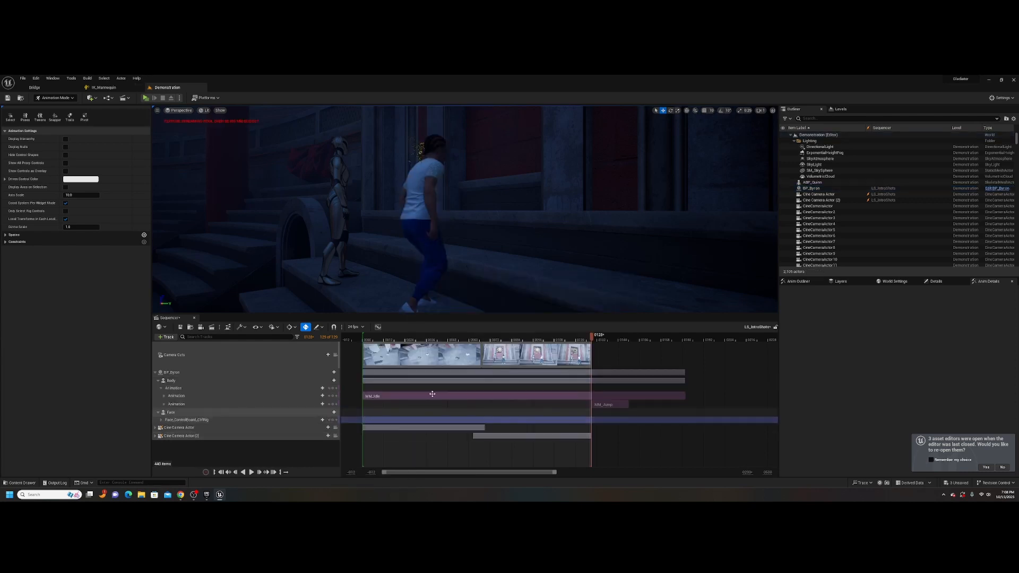
left_click_drag(614, 403, 398, 407)
Step: Start MM_Jump at the sequence start, shift MM_Idle to overlap the jump's end, and play the blend between them
mouse_move(380, 340)
left_mouse_down()
mouse_move(398, 343)
mouse_move(374, 340)
left_mouse_up()
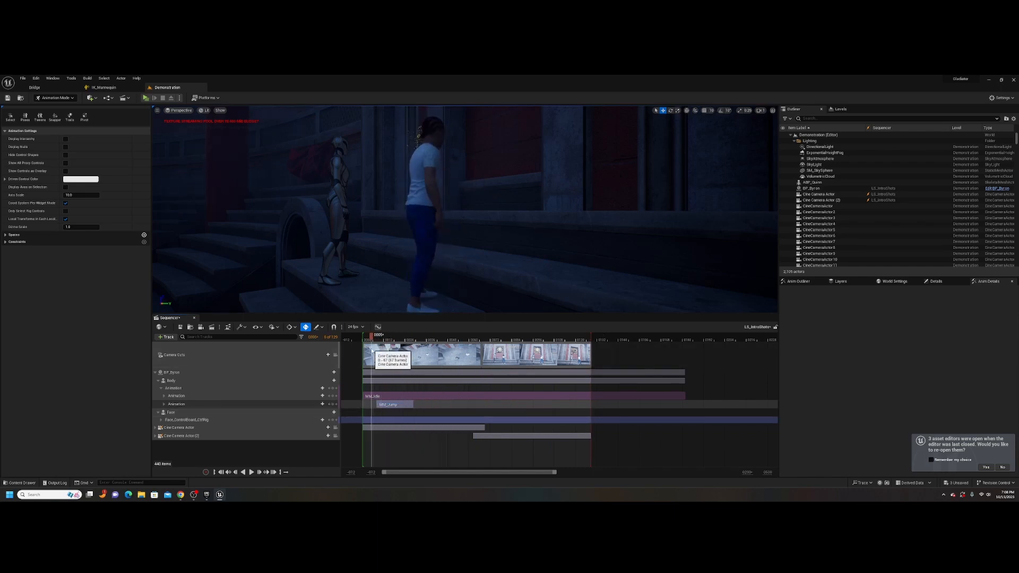
left_click_drag(365, 395, 399, 394)
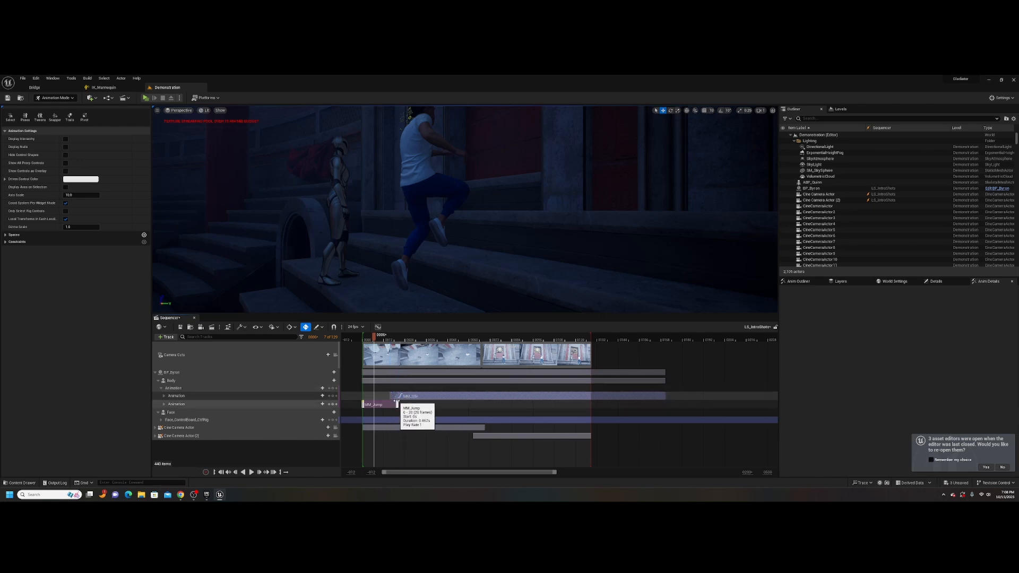
mouse_move(396, 404)
left_mouse_down()
mouse_move(421, 396)
mouse_move(386, 401)
left_mouse_up()
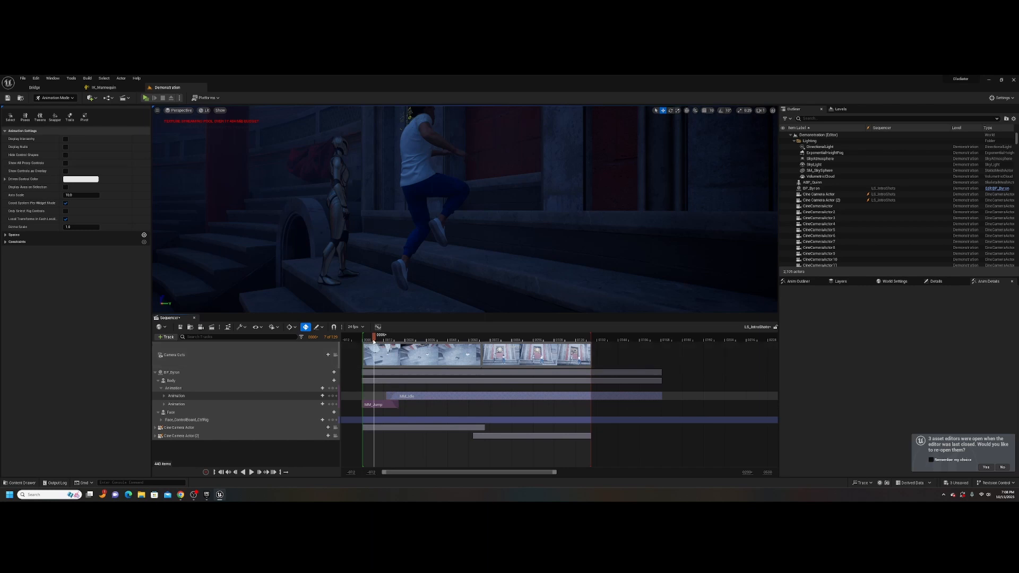
left_click_drag(374, 336, 369, 338)
key("space")
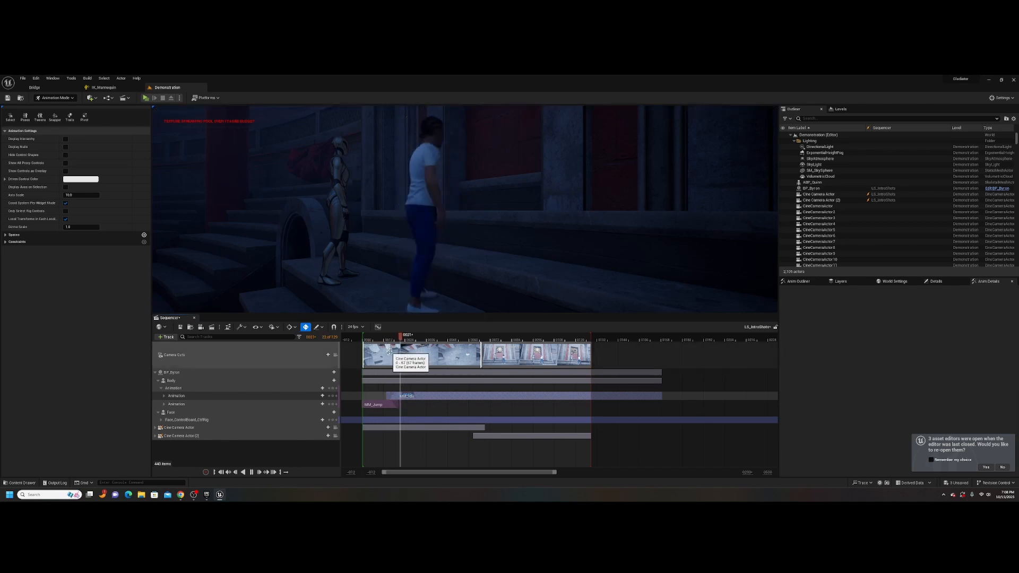
key("space")
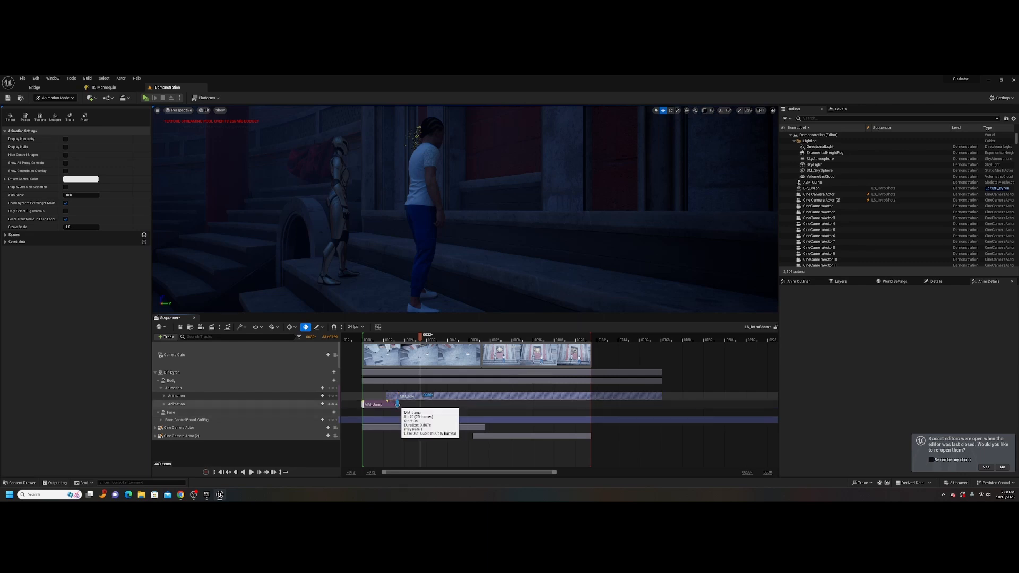
Step: Try extending the end of the MM_Jump section further into MM_Idle, preview it, and trim it back
left_click_drag(398, 404, 430, 406)
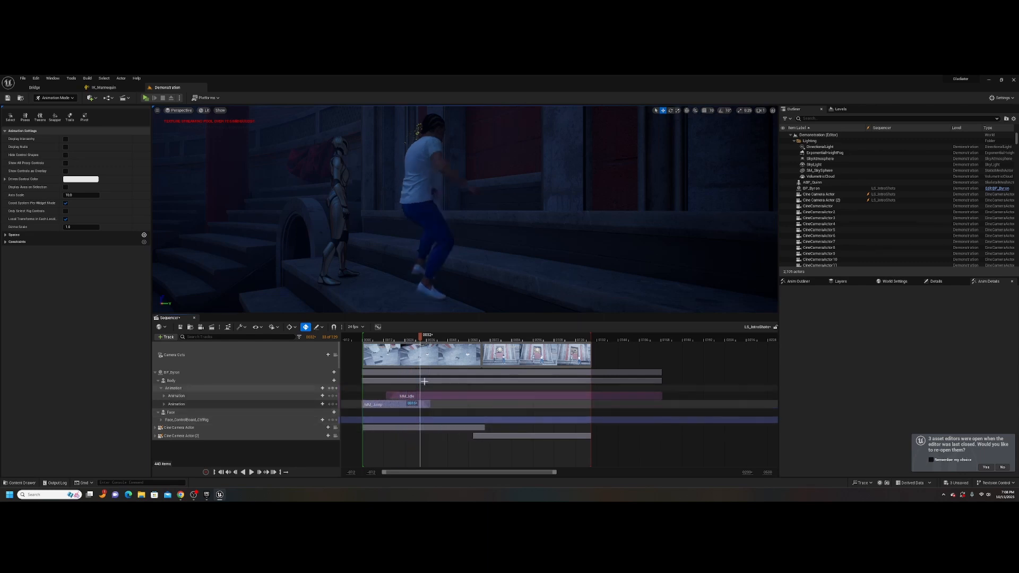
mouse_move(421, 336)
left_mouse_down()
mouse_move(377, 338)
mouse_move(418, 338)
left_mouse_up()
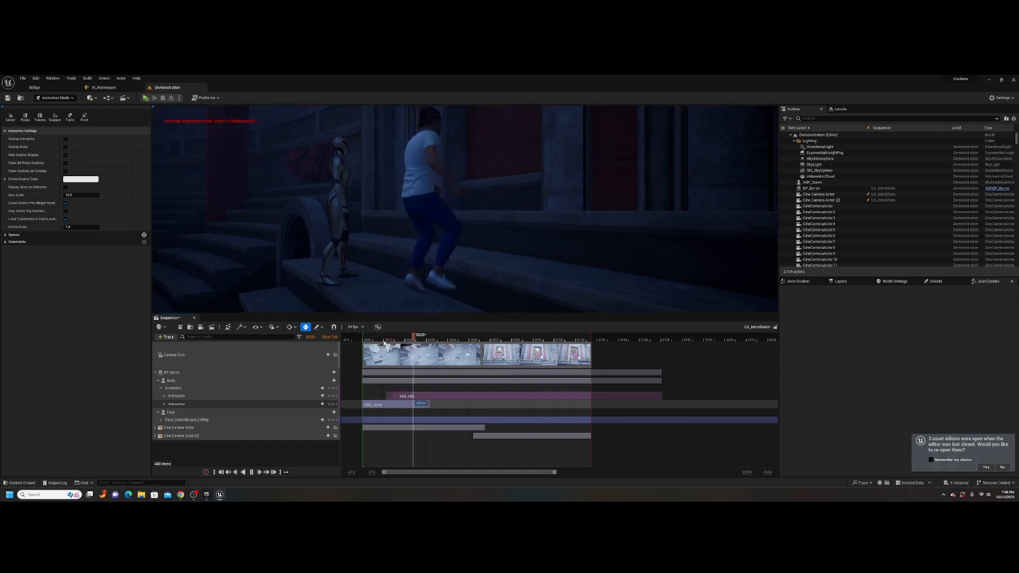
left_click_drag(430, 404, 400, 405)
Step: Set the MM_Jump section's play rate to 0.5
right_click(381, 404)
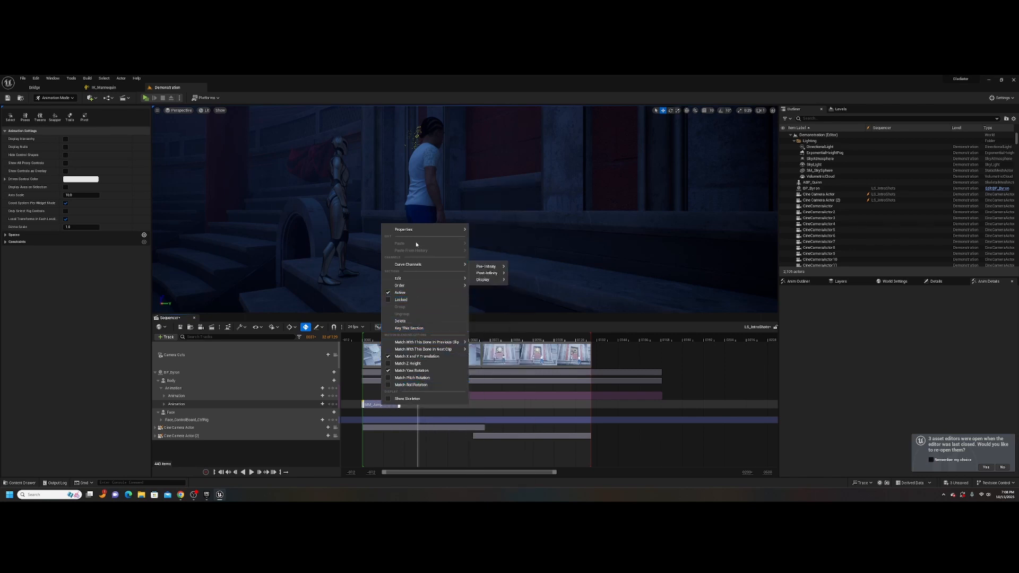
mouse_move(440, 231)
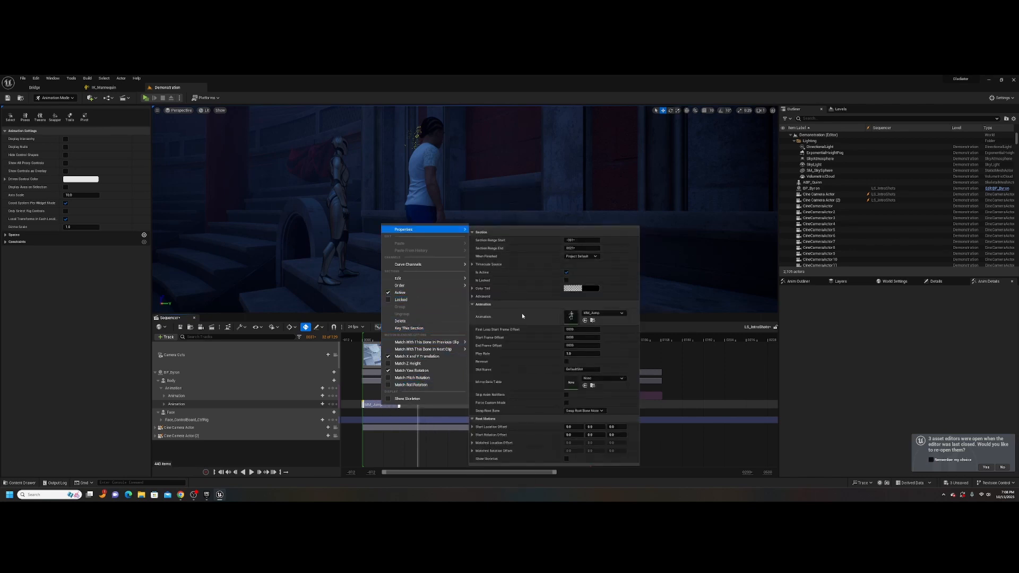
left_click(581, 353)
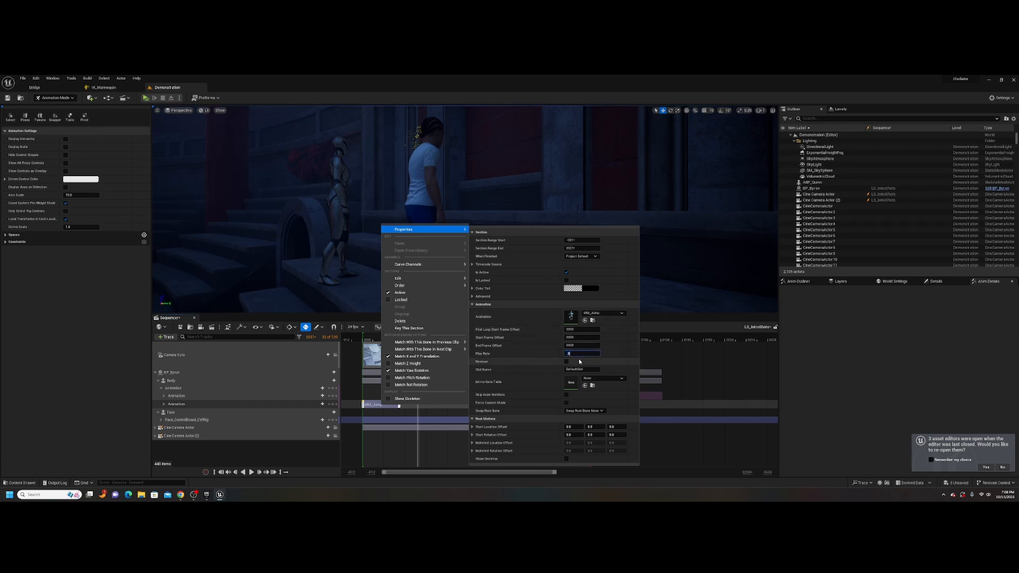
key("Return")
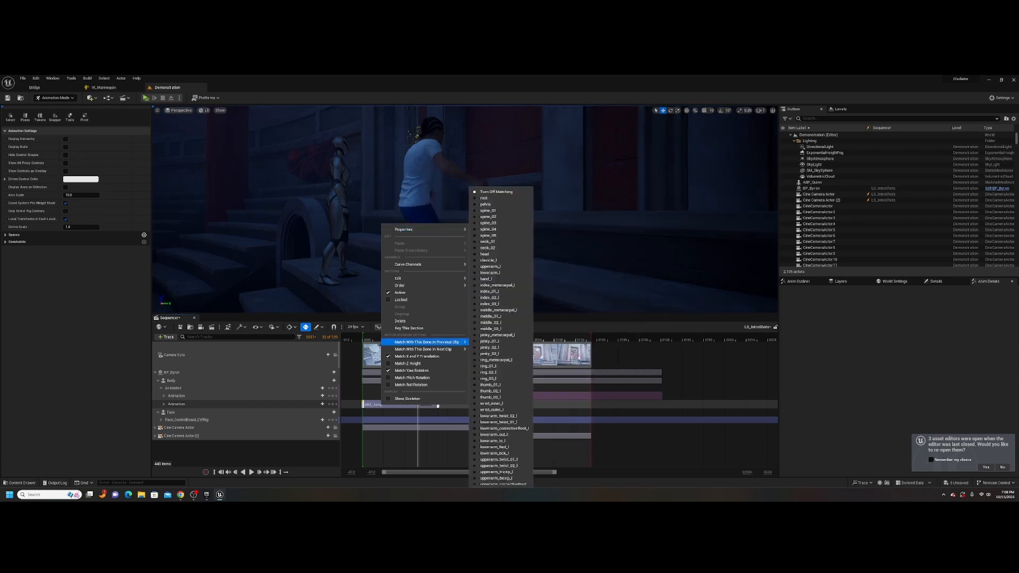
left_click(370, 389)
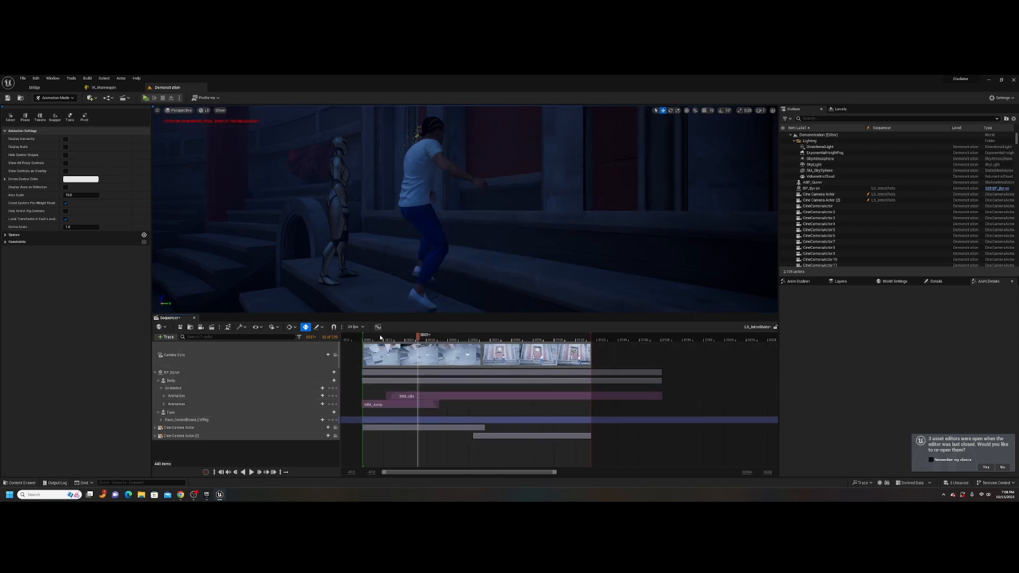
Step: Move the MM_Idle section later so it overlaps only the end of the slowed MM_Jump, and play the transition
left_click(373, 337)
mouse_move(428, 398)
left_mouse_down()
mouse_move(466, 398)
mouse_move(439, 392)
mouse_move(456, 392)
mouse_move(449, 400)
left_mouse_up()
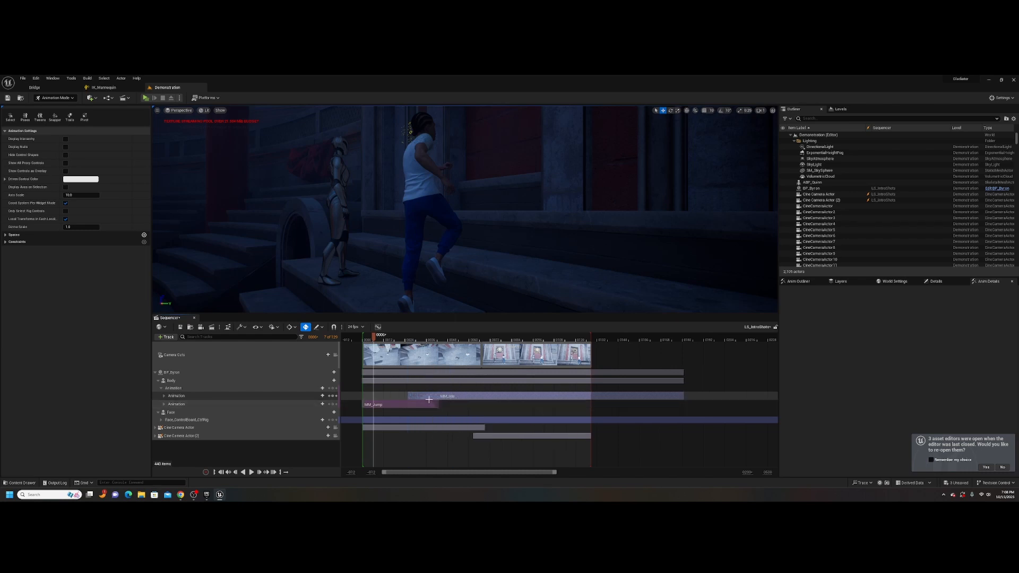
left_click(428, 400)
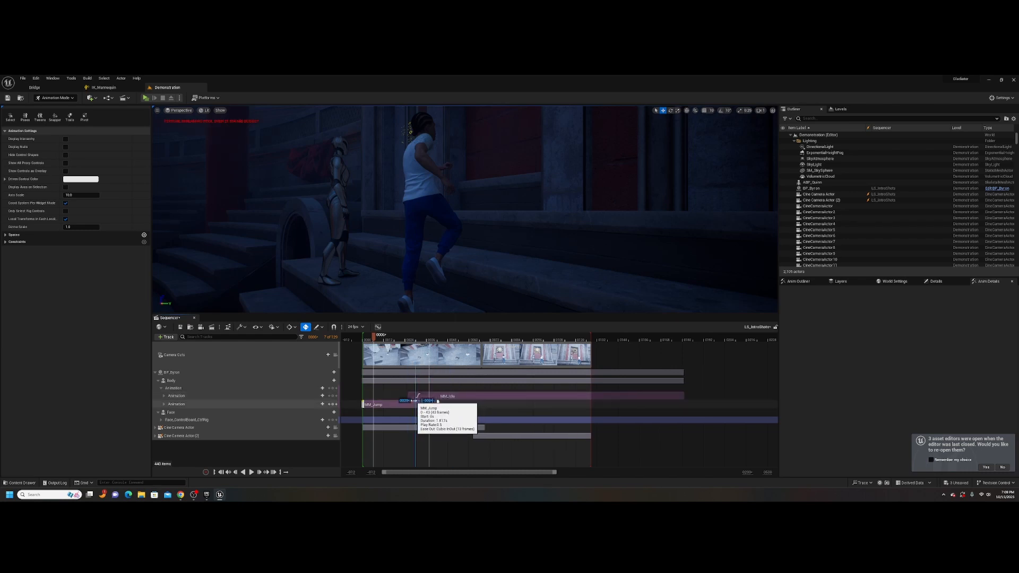
left_click(380, 340)
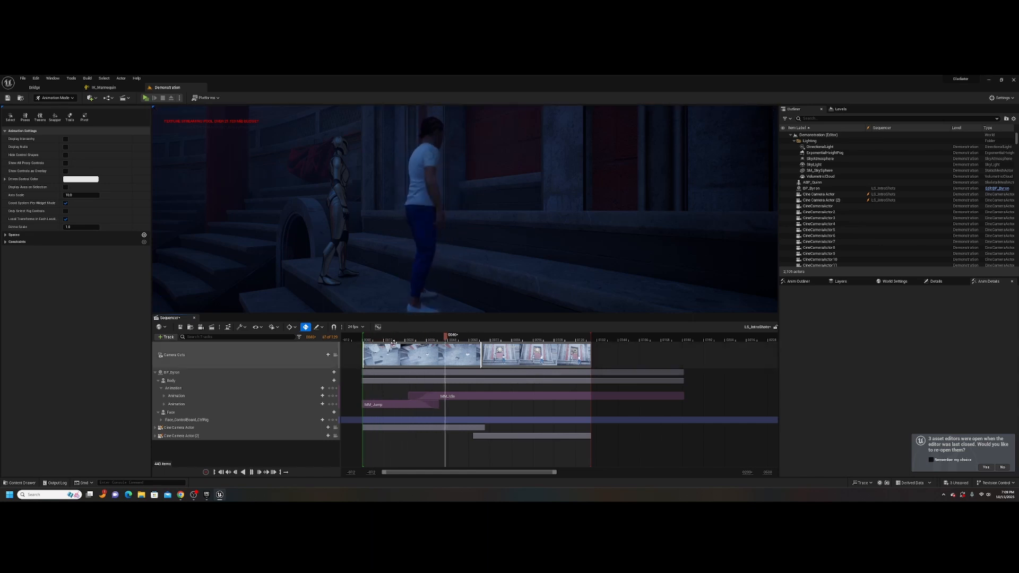
key("space")
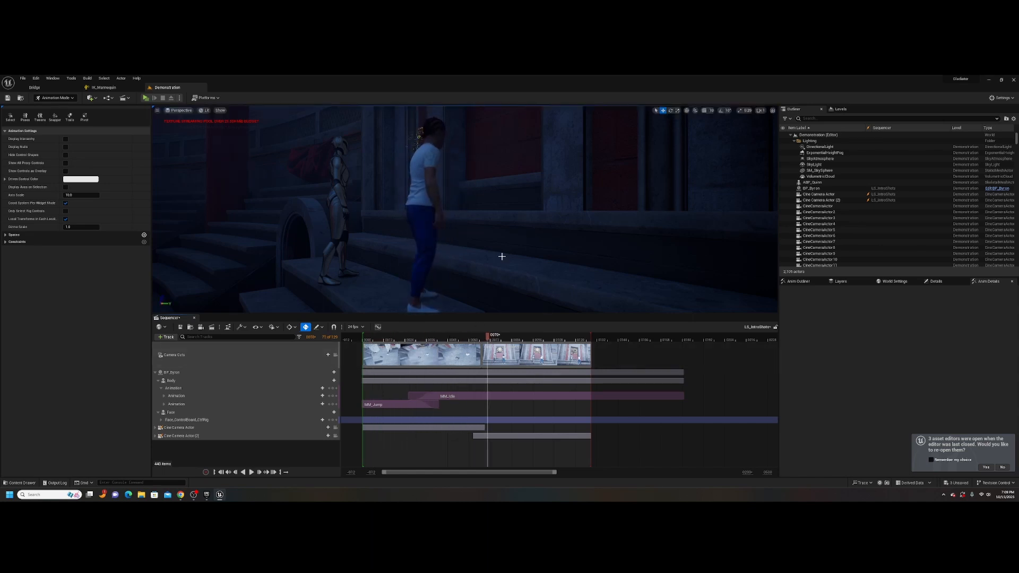
mouse_move(502, 256)
right_mouse_down()
mouse_move(329, 260)
mouse_move(500, 261)
right_mouse_up()
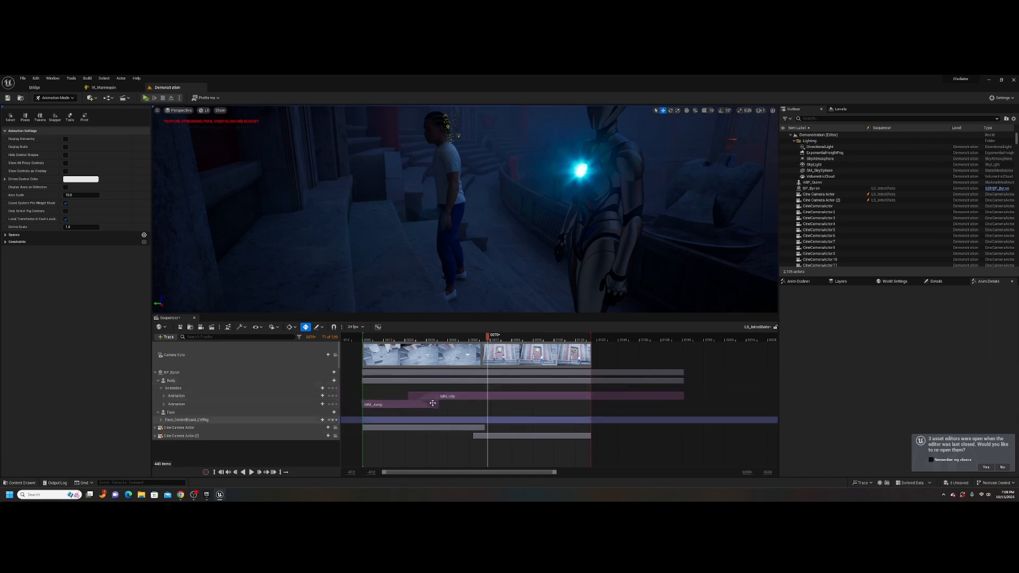
Step: Switch to the Epic Games Launcher, clear the Unreal Engine library's vault search, and search the marketplace for "mco"
mouse_move(199, 496)
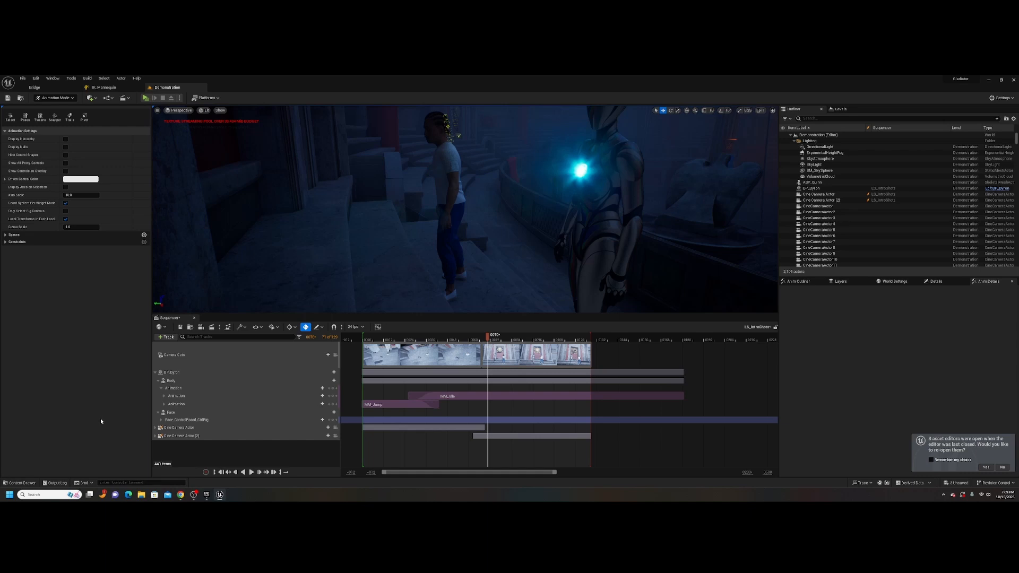
left_click(207, 498)
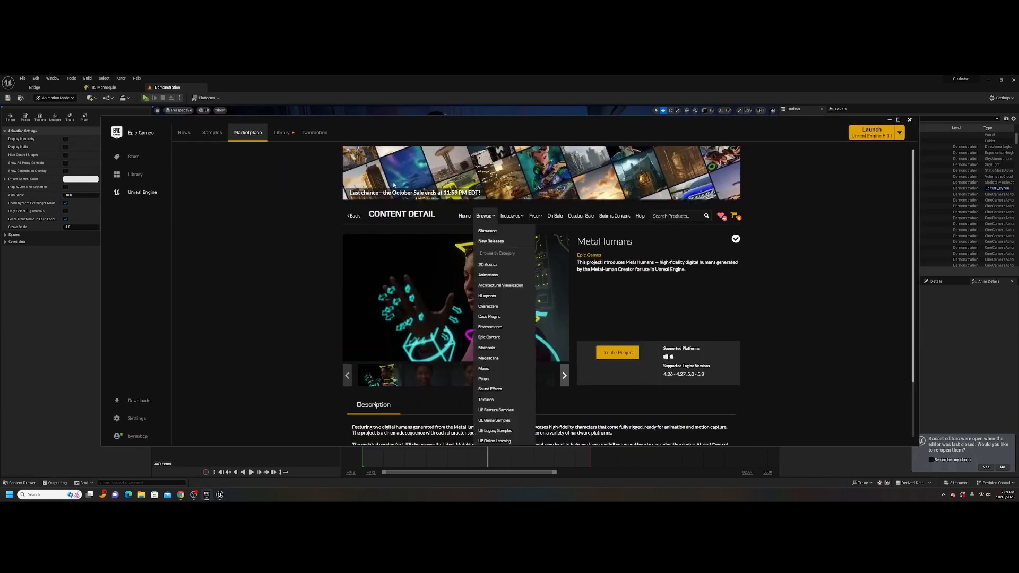
left_click(282, 132)
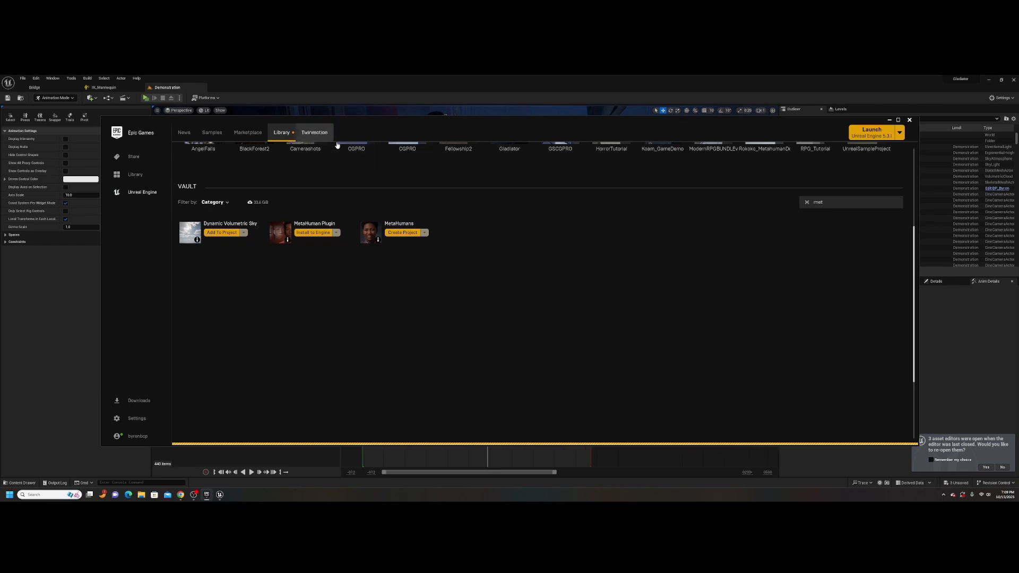
left_click(807, 203)
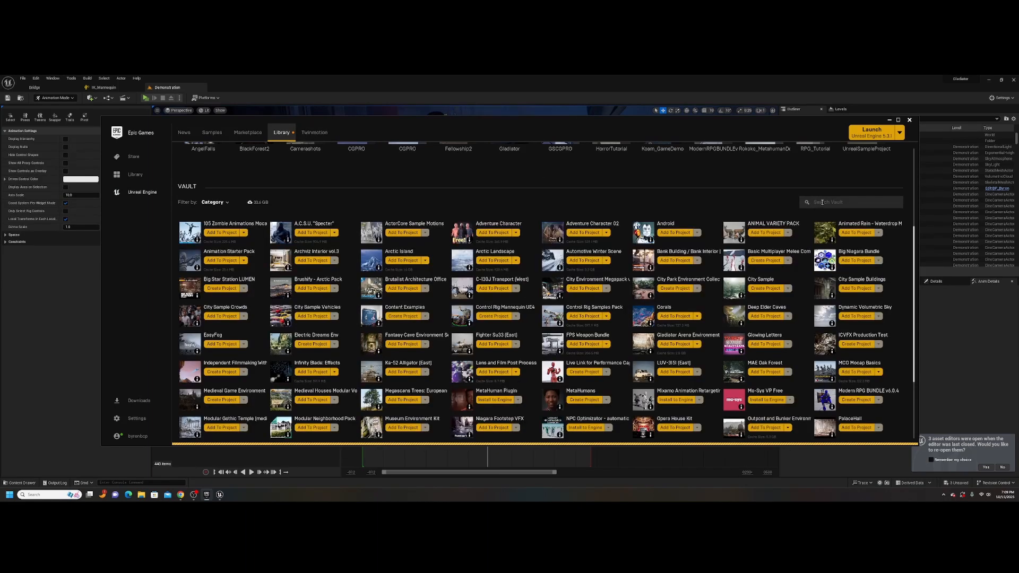
key("BackSpace")
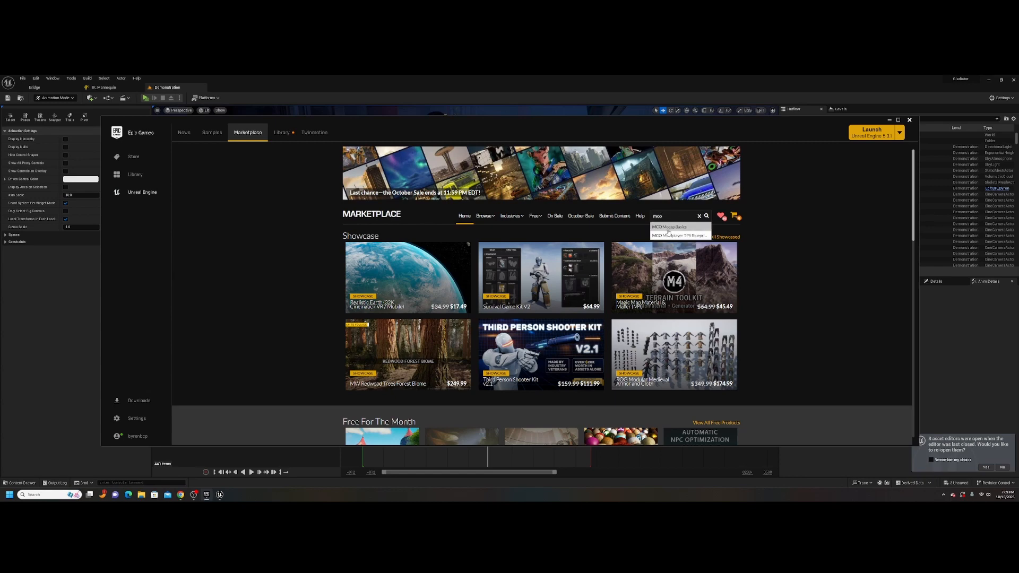
Step: Open the MCO Mocap Basics marketplace page and review its description
left_click(669, 227)
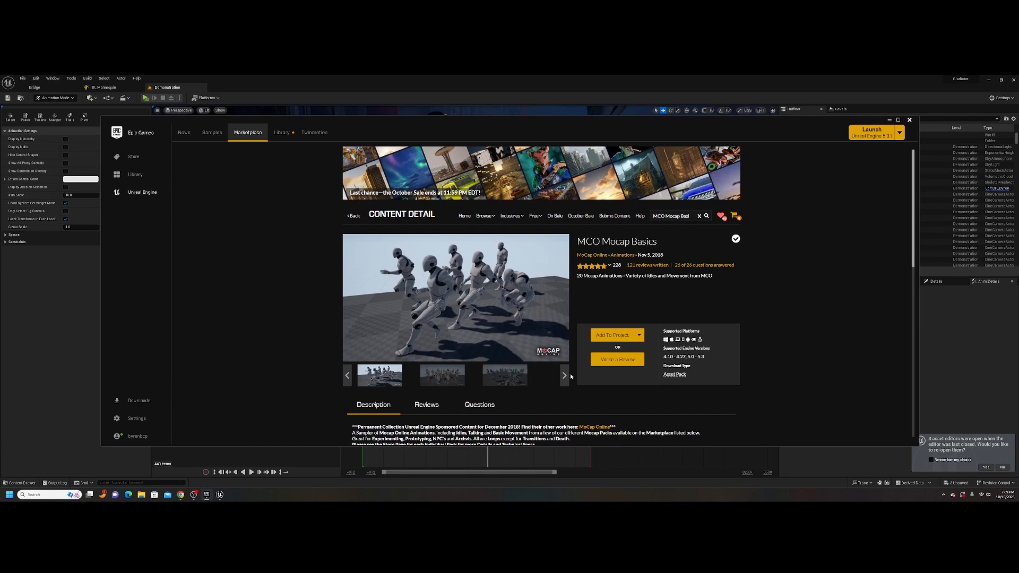
scroll(494, 329, "down", 3)
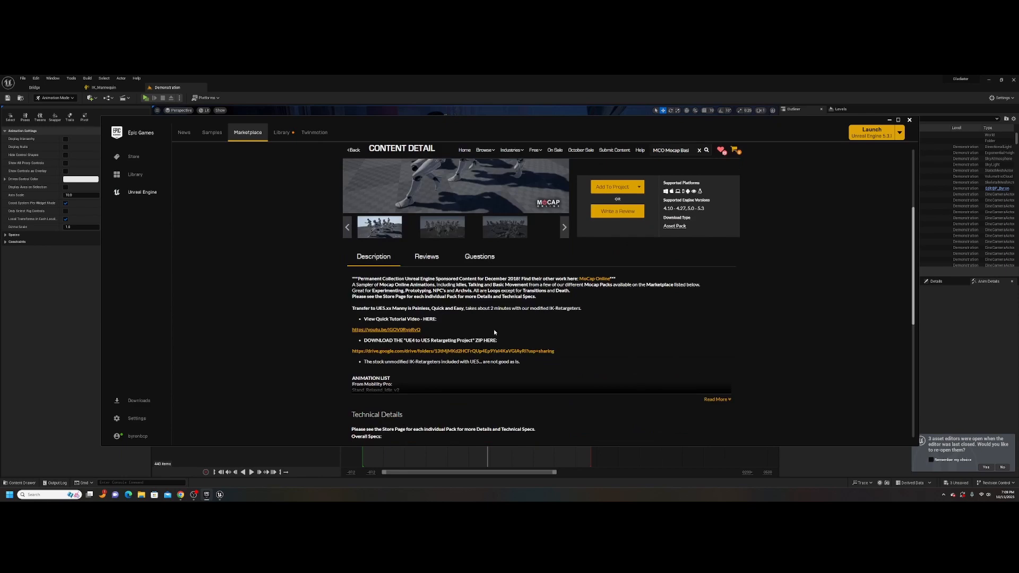
scroll(494, 329, "down", 1)
scroll(494, 332, "up", 4)
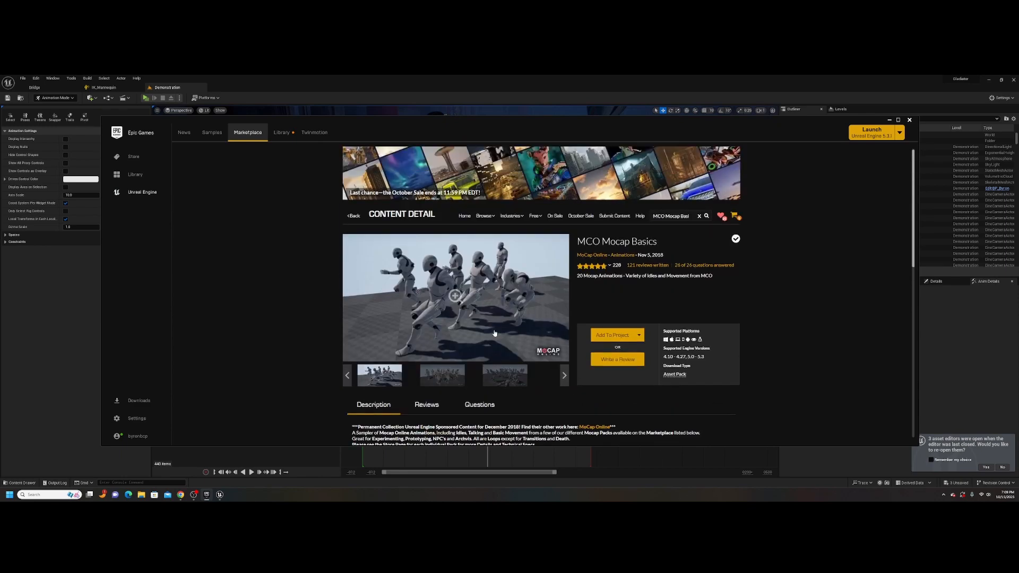
Step: Go back to the marketplace home page and minimize the launcher to return to the Unreal Editor
left_click(351, 215)
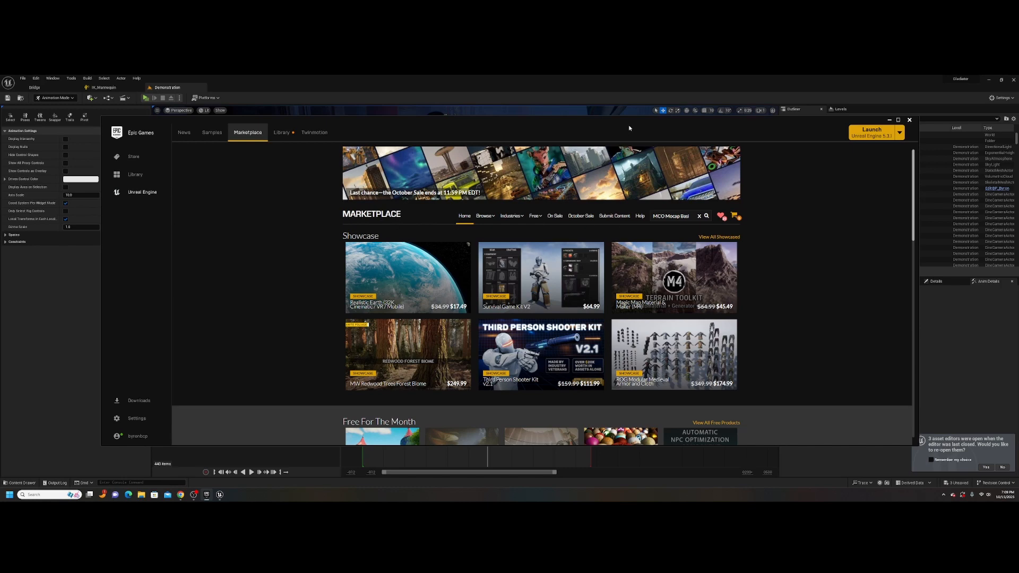
mouse_move(632, 121)
left_mouse_down()
mouse_move(584, 148)
mouse_move(641, 119)
left_mouse_up()
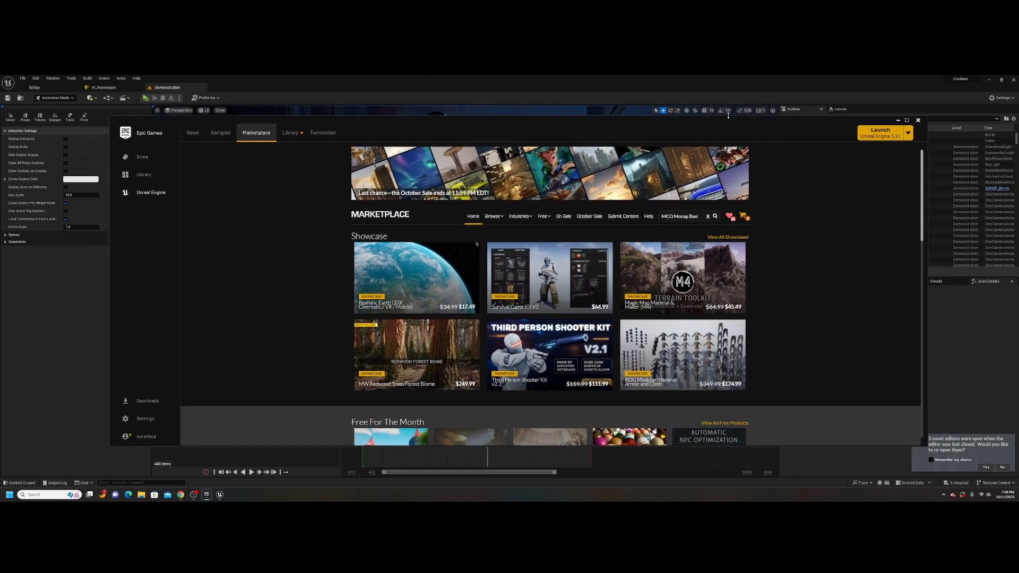
left_click_drag(742, 121, 700, 130)
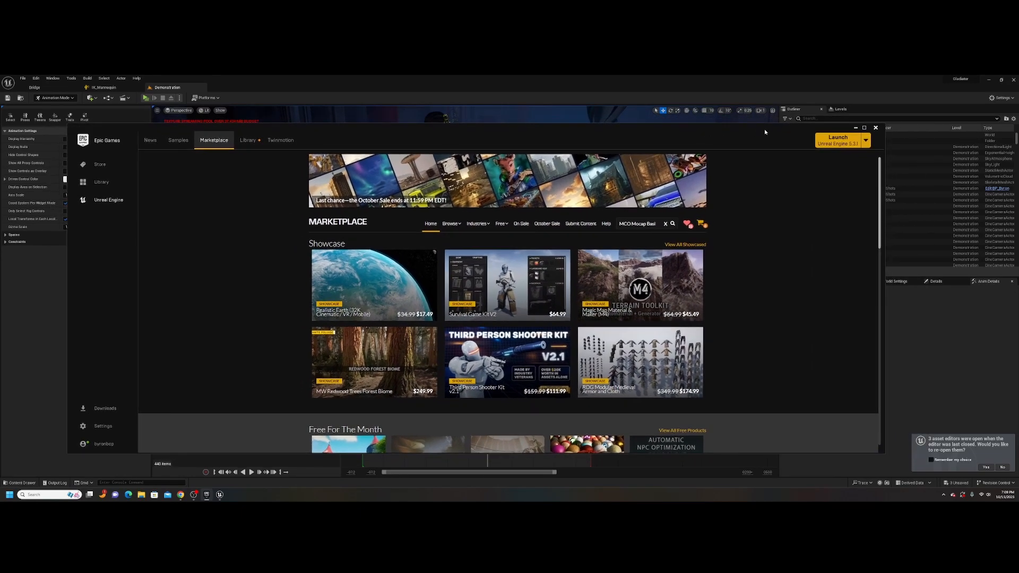
left_click(855, 128)
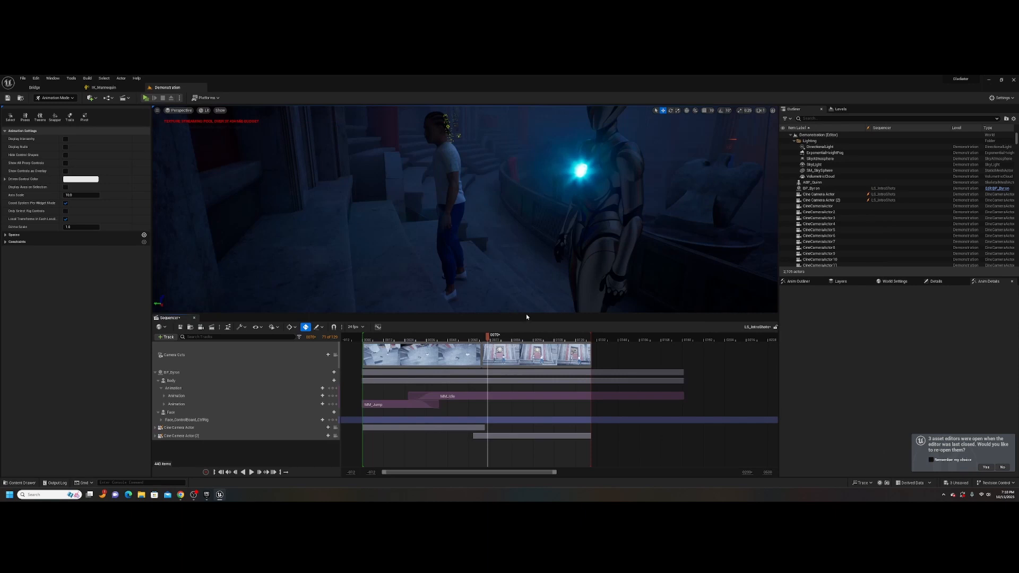
Step: Add the ABP_Quinn mannequin actor from the level to the level sequence
left_click_drag(529, 313, 528, 365)
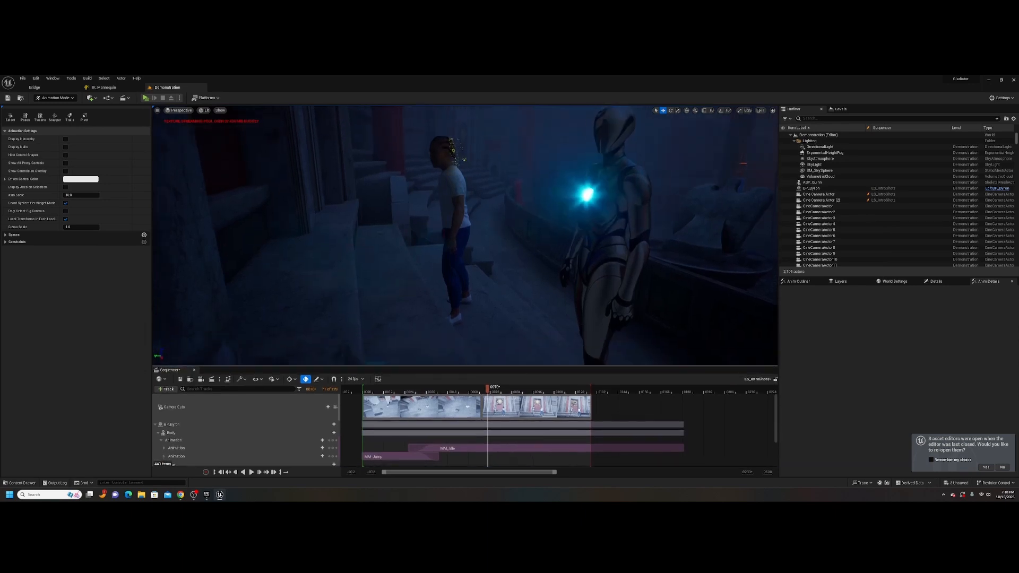
key("w")
right_click_drag(516, 295, 545, 294)
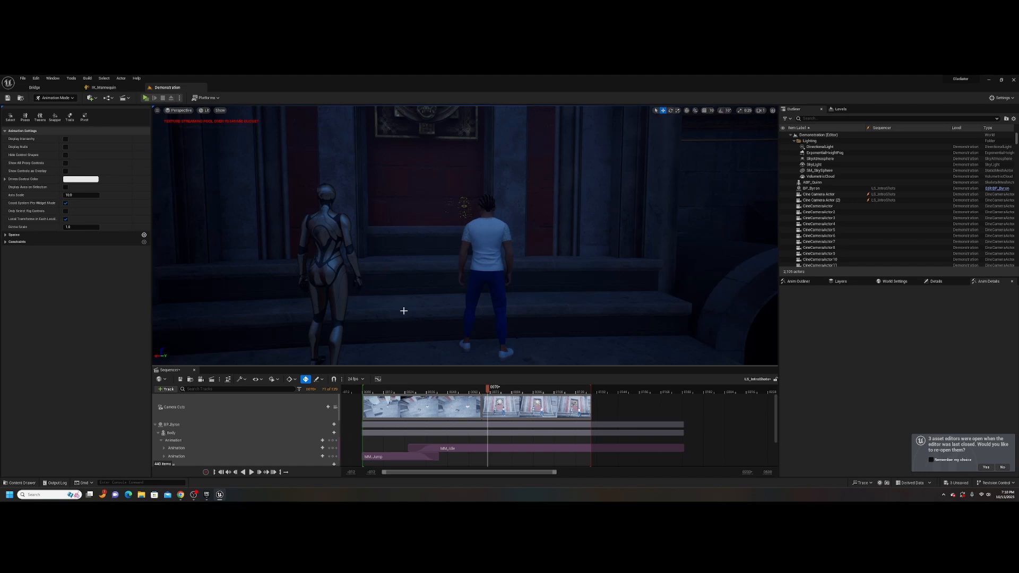
left_click(835, 183)
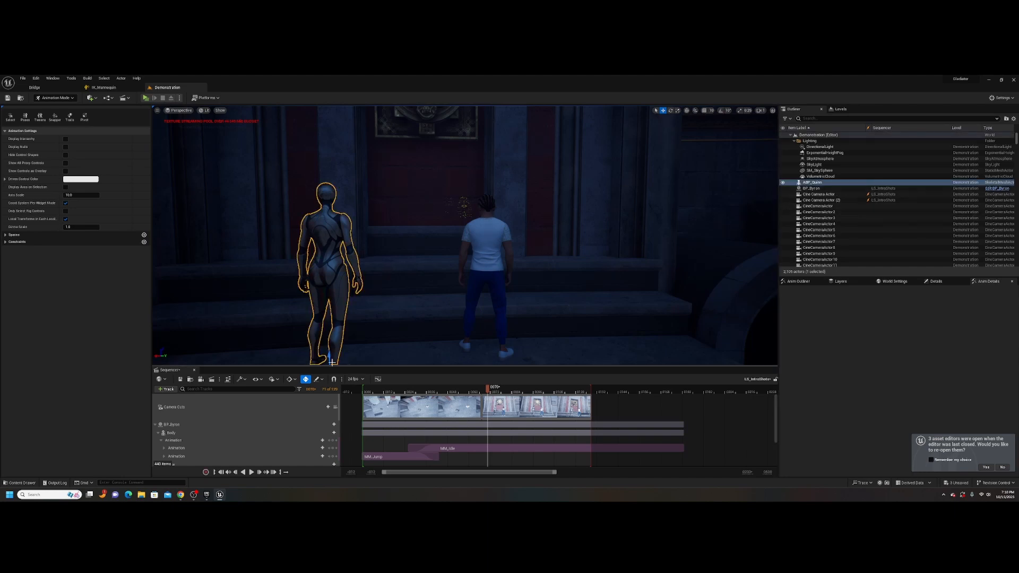
left_click_drag(301, 366, 301, 311)
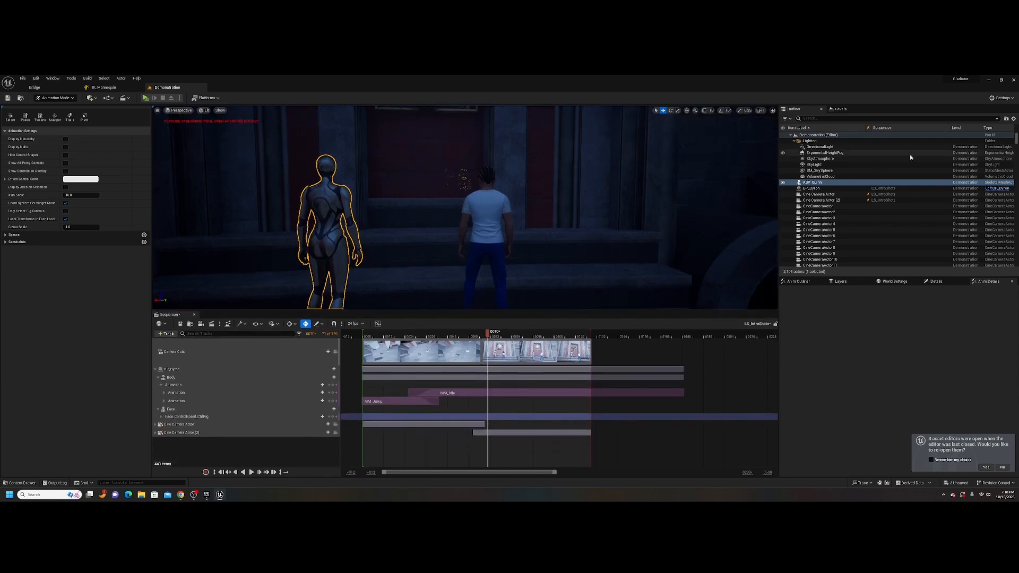
left_click(830, 182)
left_click_drag(829, 183, 264, 406)
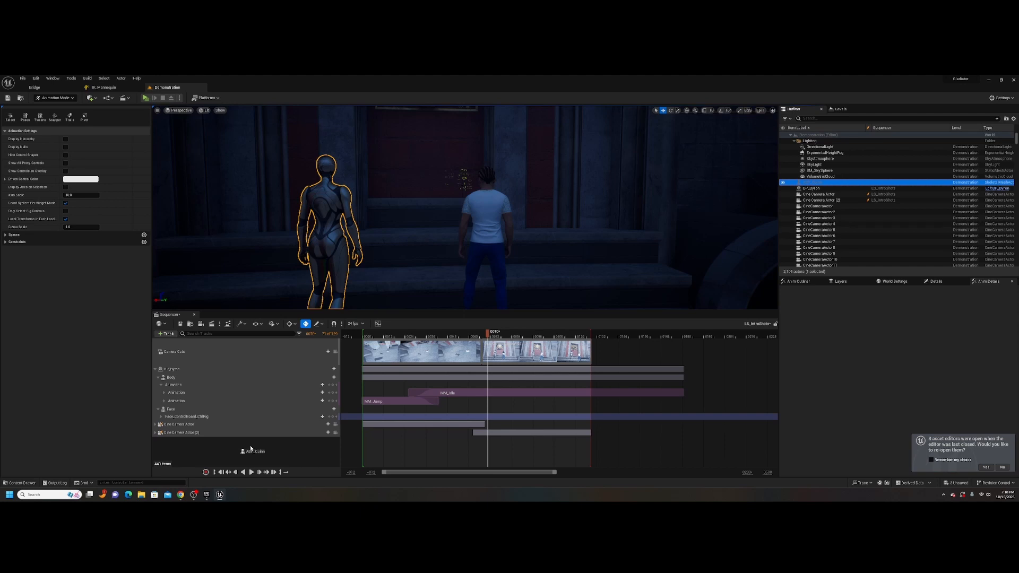
left_click_drag(250, 449, 251, 448)
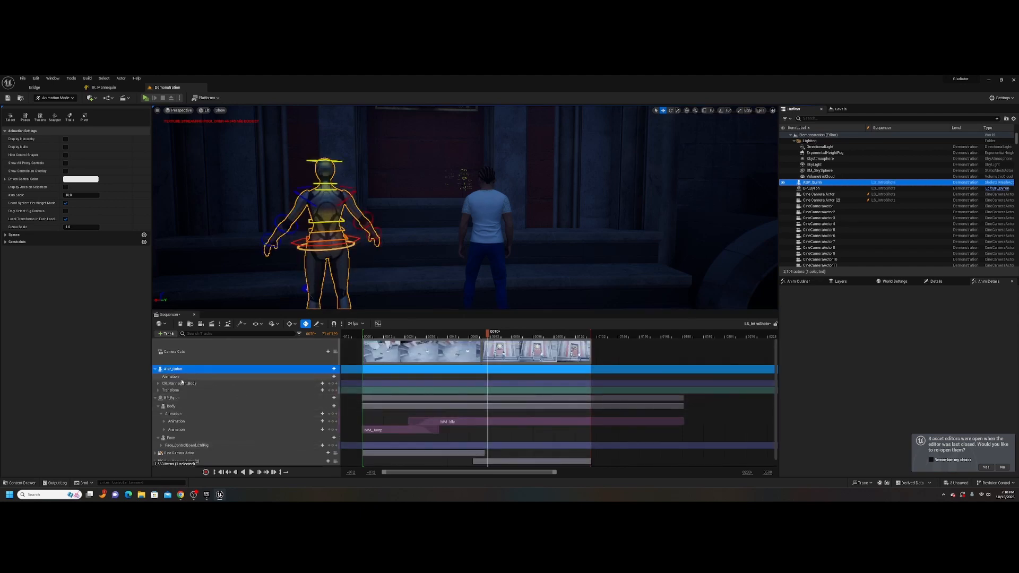
Step: Delete the CR_Mannequin_Body control rig track from ABP_Quinn in the sequence
left_click(208, 382)
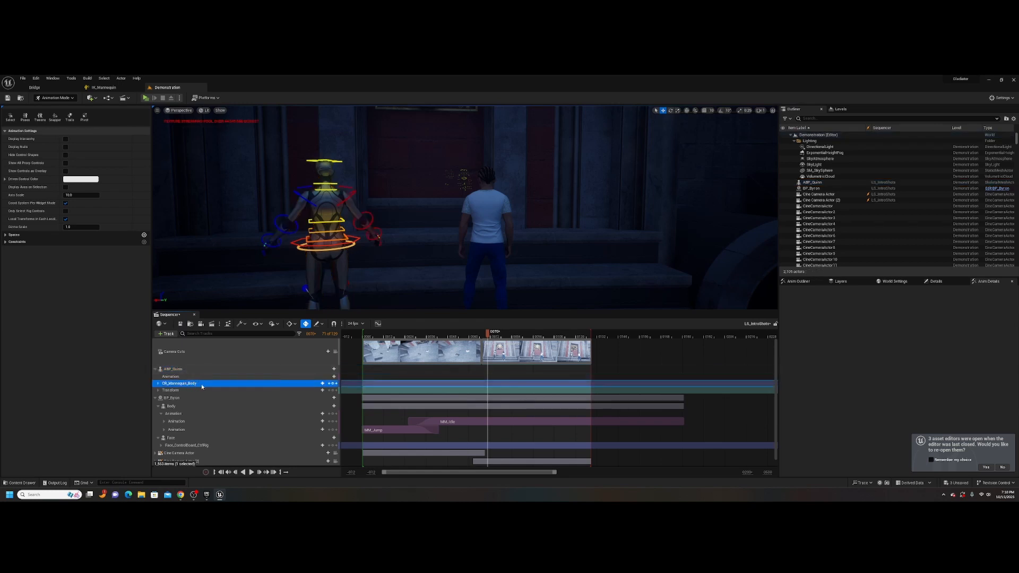
double_click(202, 385)
key("BackSpace")
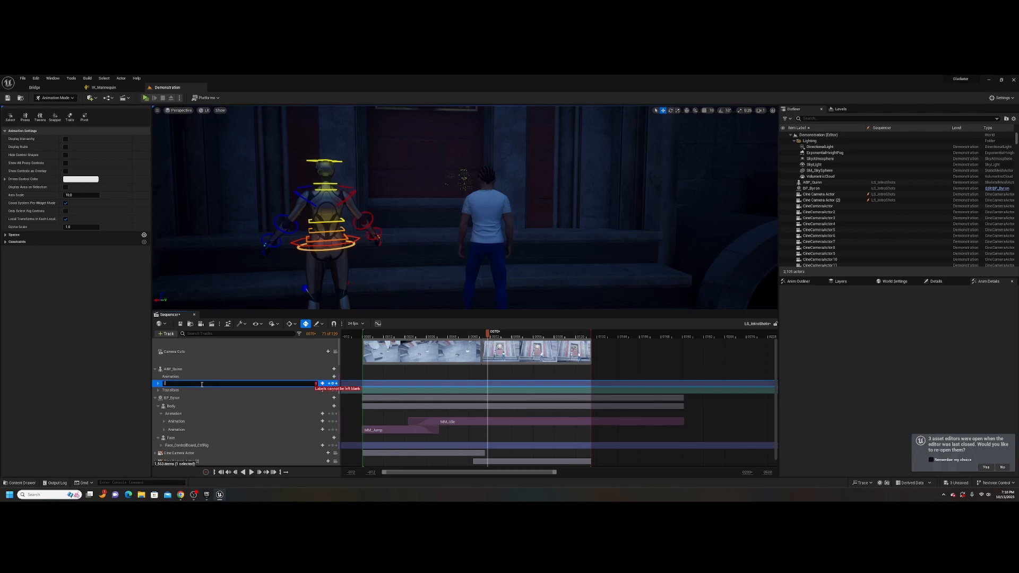
key("Escape")
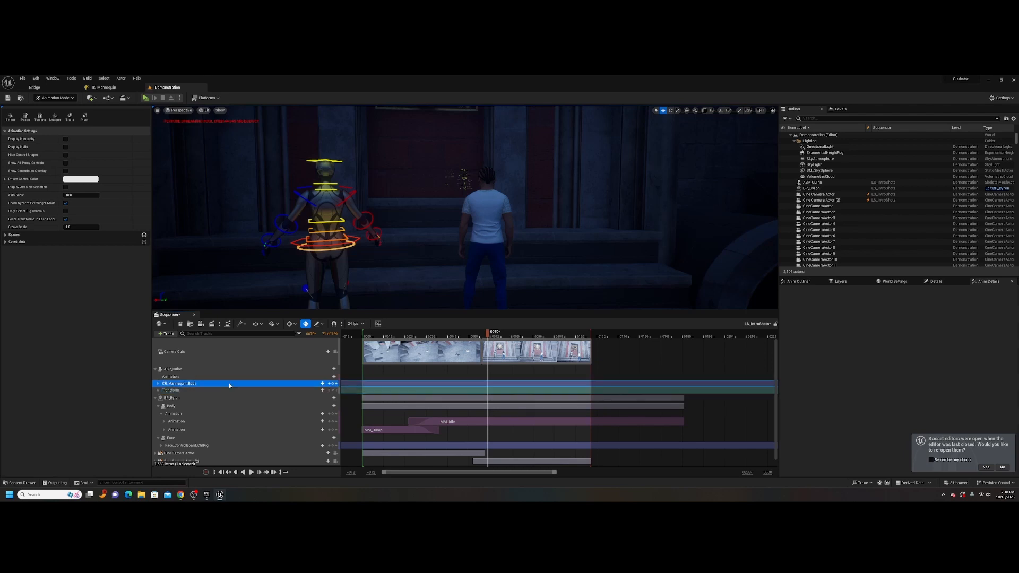
key("Delete")
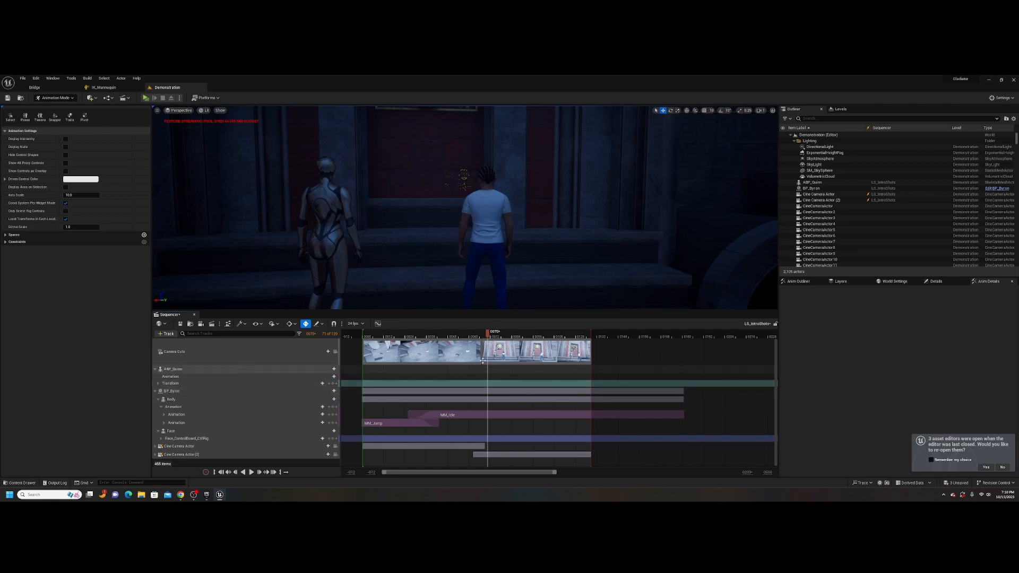
Step: Scrub the sequence with ABP_Quinn selected and locate the actor's skeletal mesh asset in the project content
left_click(181, 369)
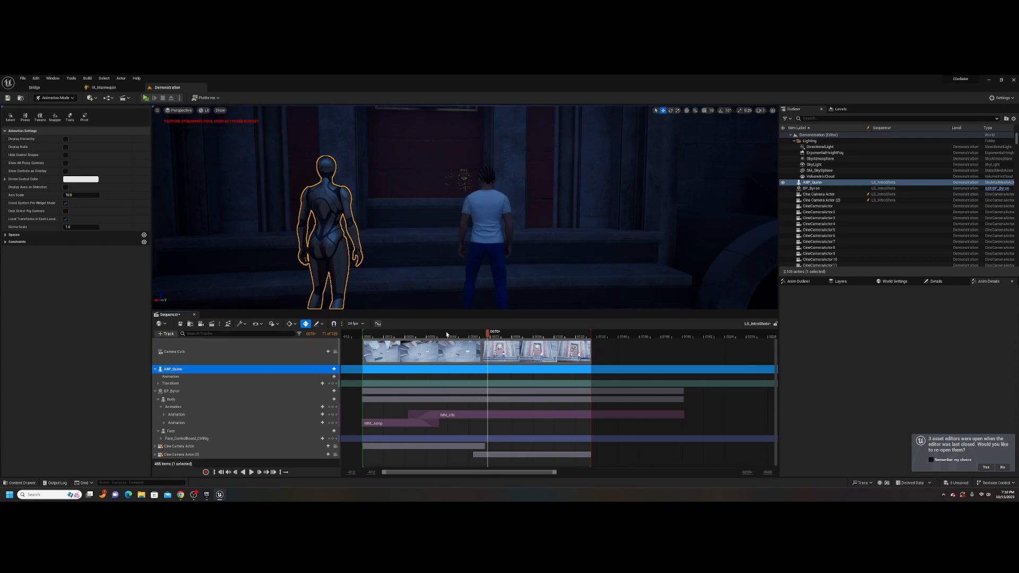
left_click_drag(446, 334, 421, 335)
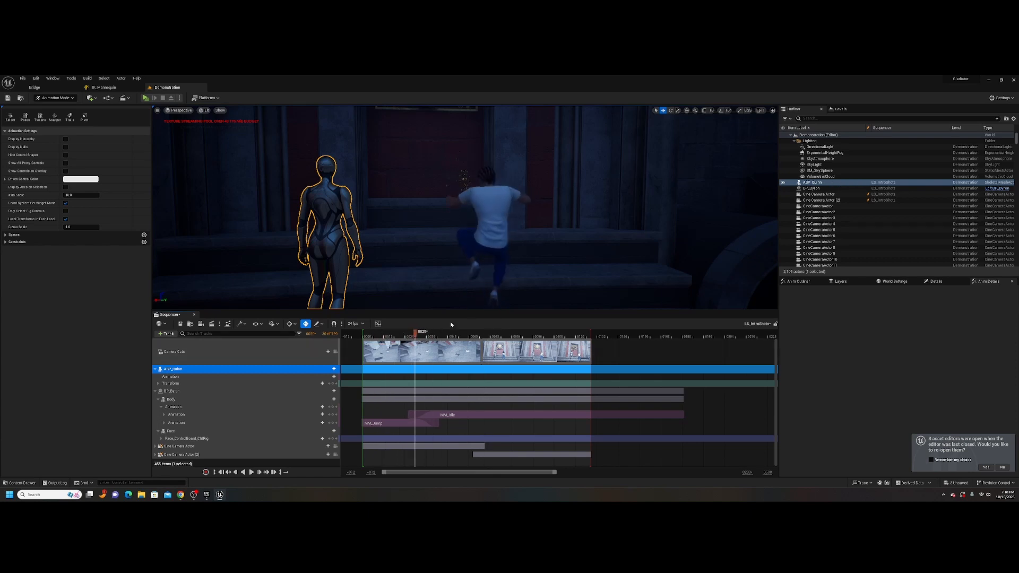
right_click(825, 184)
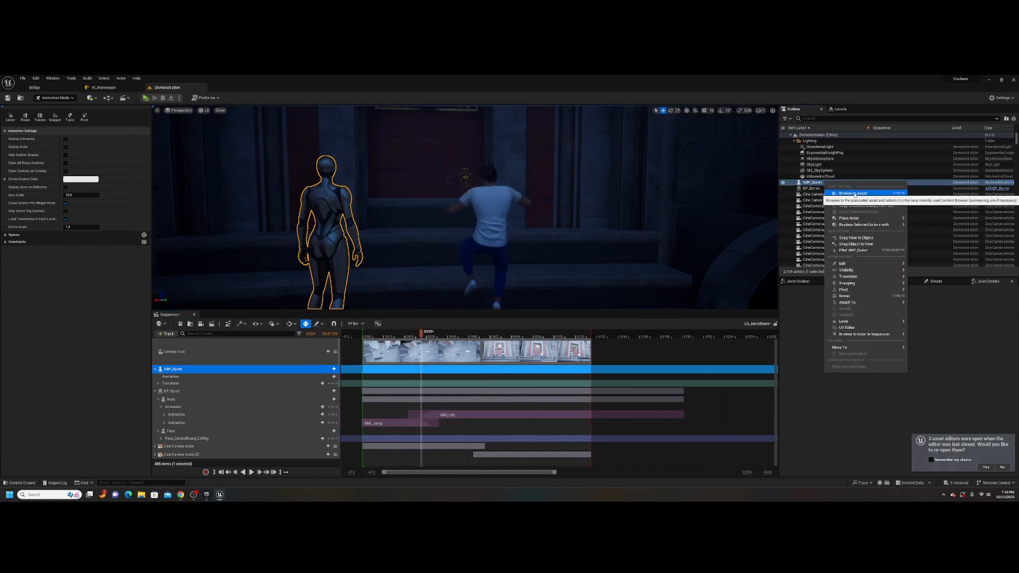
left_click(849, 199)
left_click(496, 388)
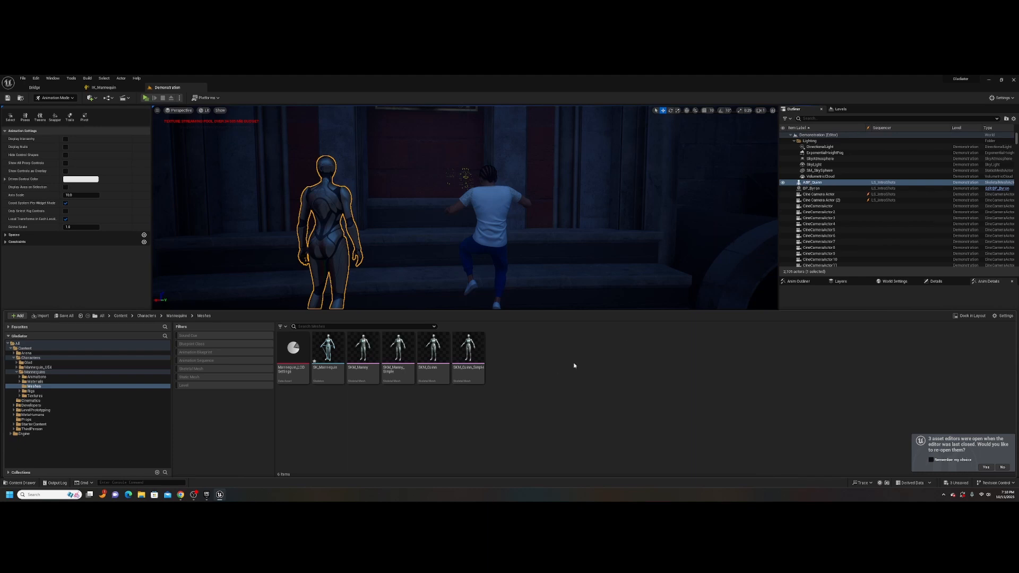
right_click(819, 183)
left_click(847, 195)
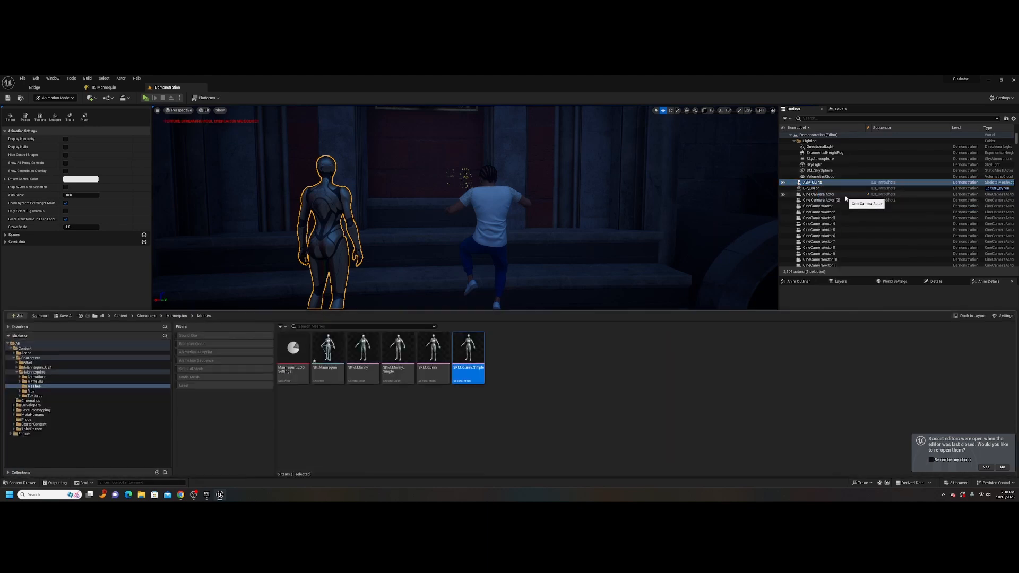
mouse_move(462, 373)
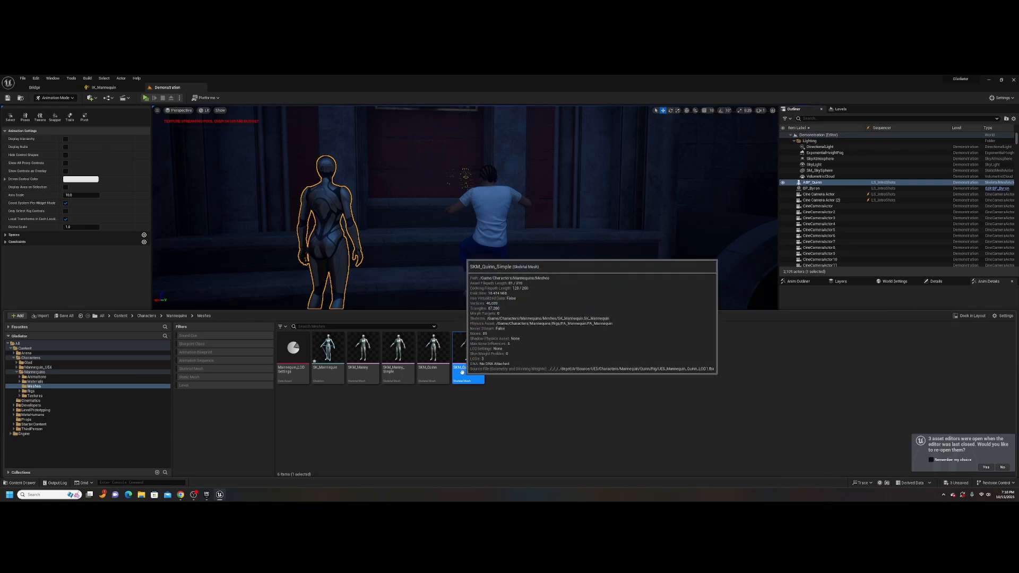
Step: Rename the ABP_Quinn actor as Quinn
left_click(811, 183)
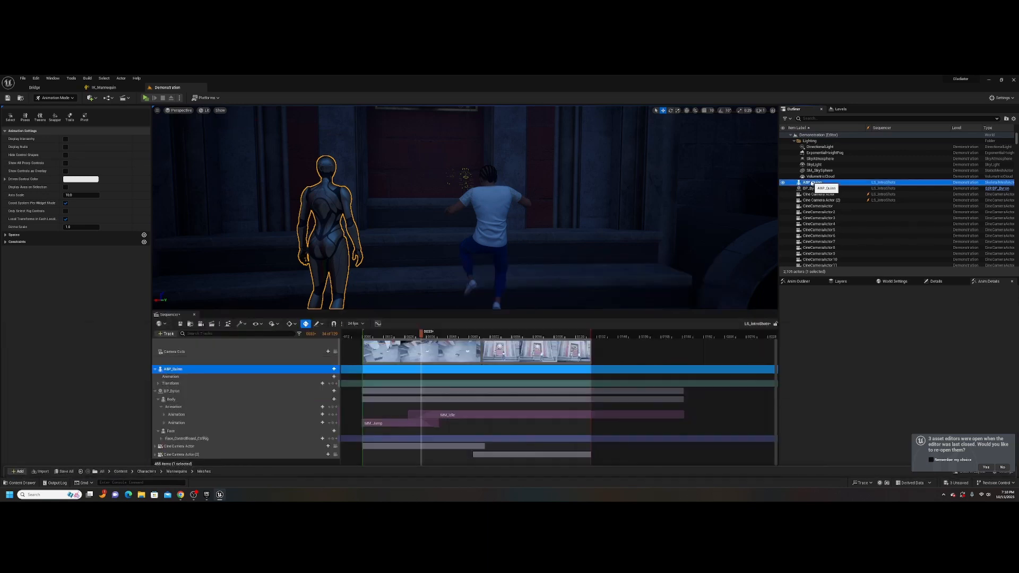
left_click(808, 183)
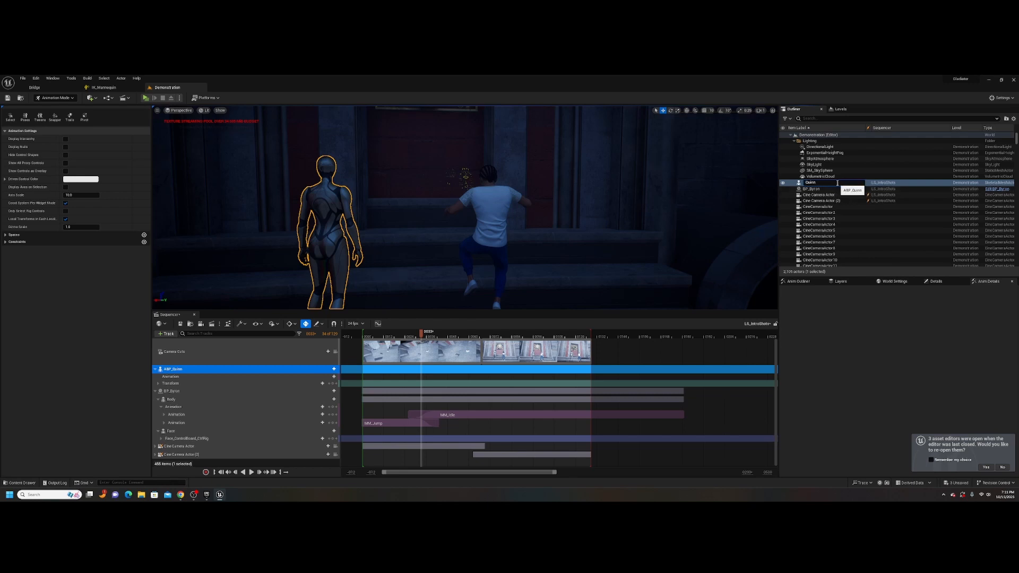
key("Return")
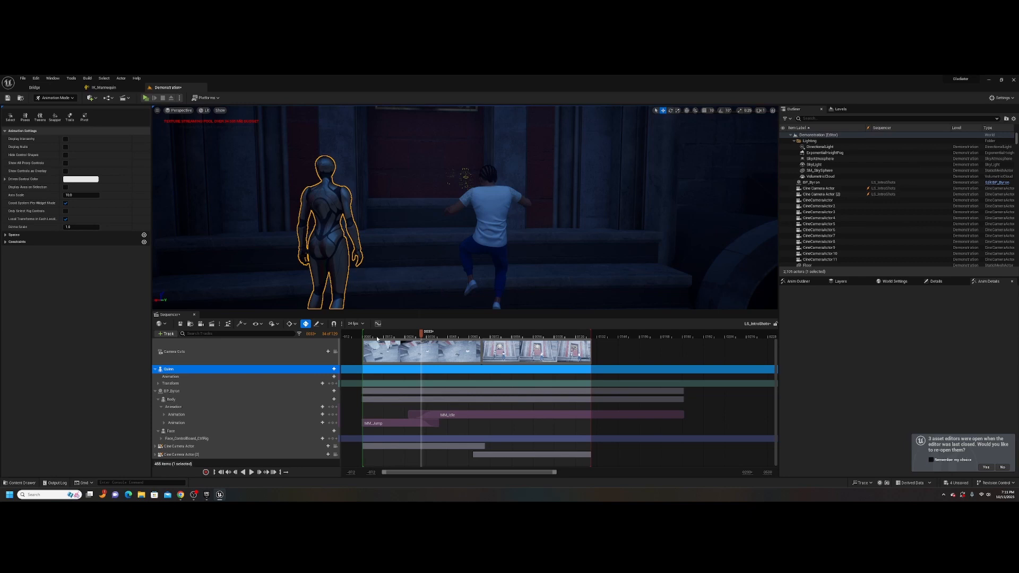
Step: Lock the viewport to the Camera Cuts track and play the sequence from near its start
left_click(335, 351)
left_click_drag(421, 335, 367, 336)
key("space")
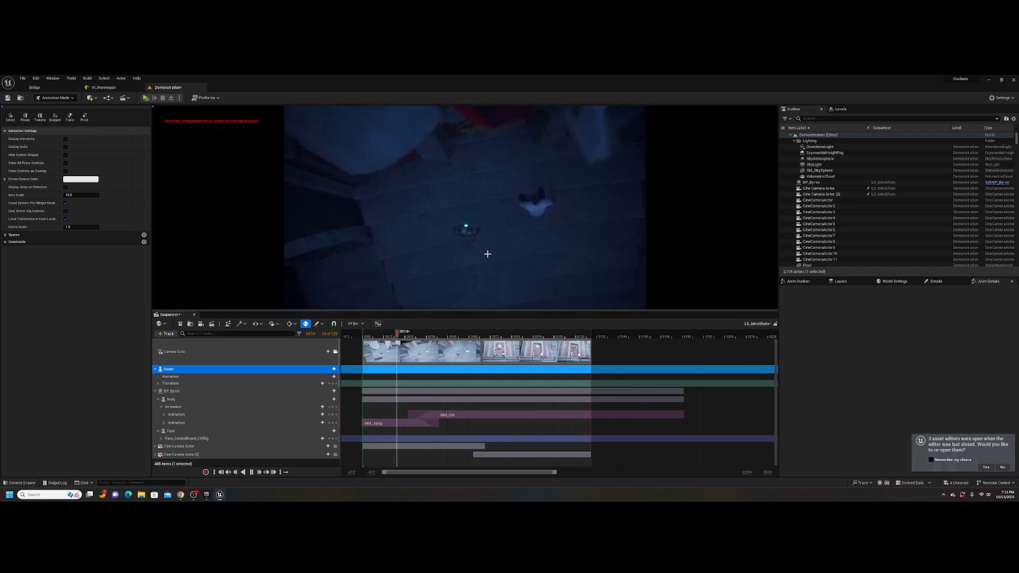
key("space")
Step: Delete BP_Byron's MM_Jump section and move the MM_Idle section to the start of the sequence
left_click(389, 424)
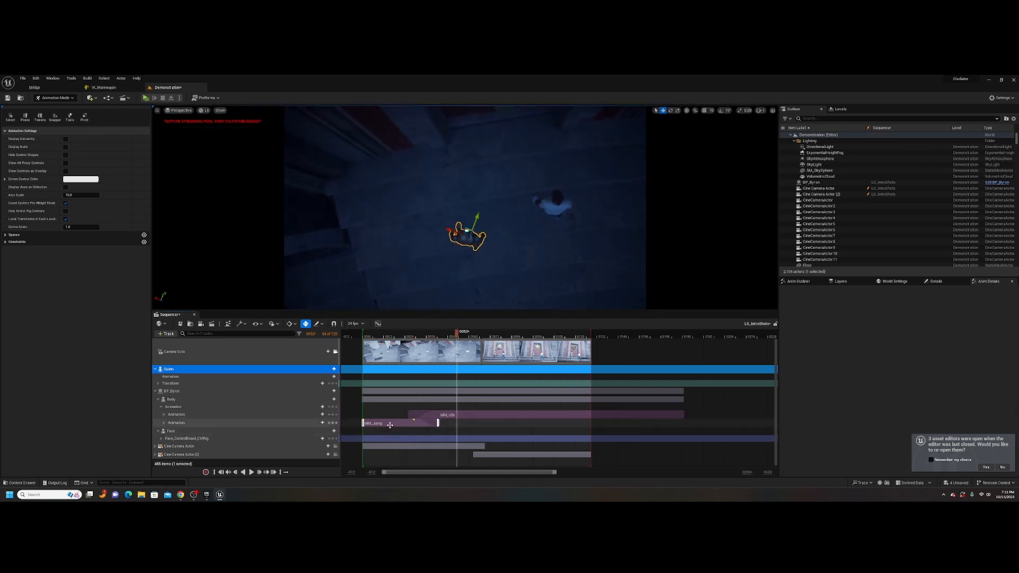
key("Delete")
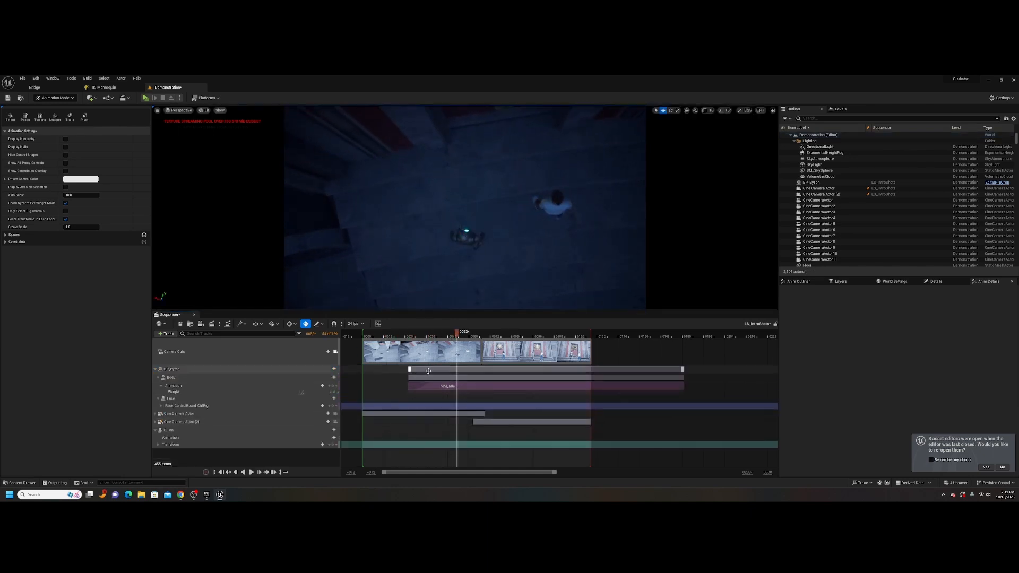
left_click_drag(429, 369, 380, 380)
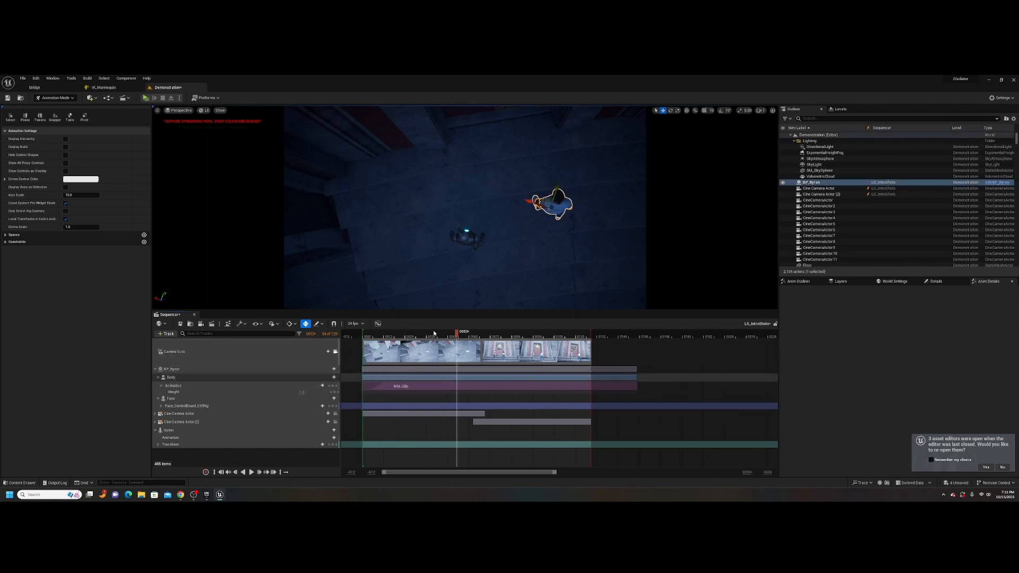
Step: Play the sequence across both camera cuts and extend its playback end to about frame 196
left_click_drag(433, 335, 409, 336)
key("space")
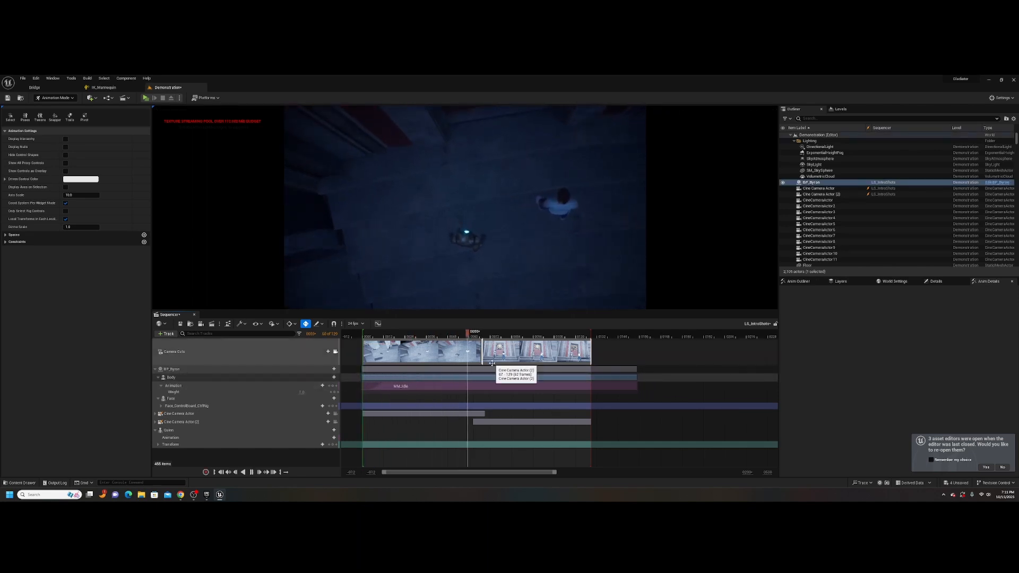
key("space")
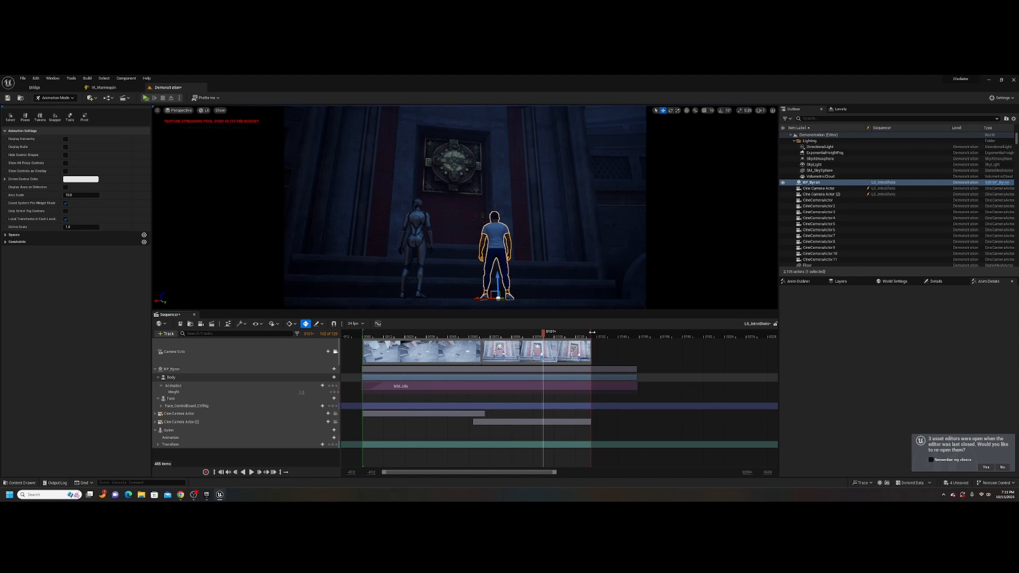
left_click_drag(592, 332, 714, 332)
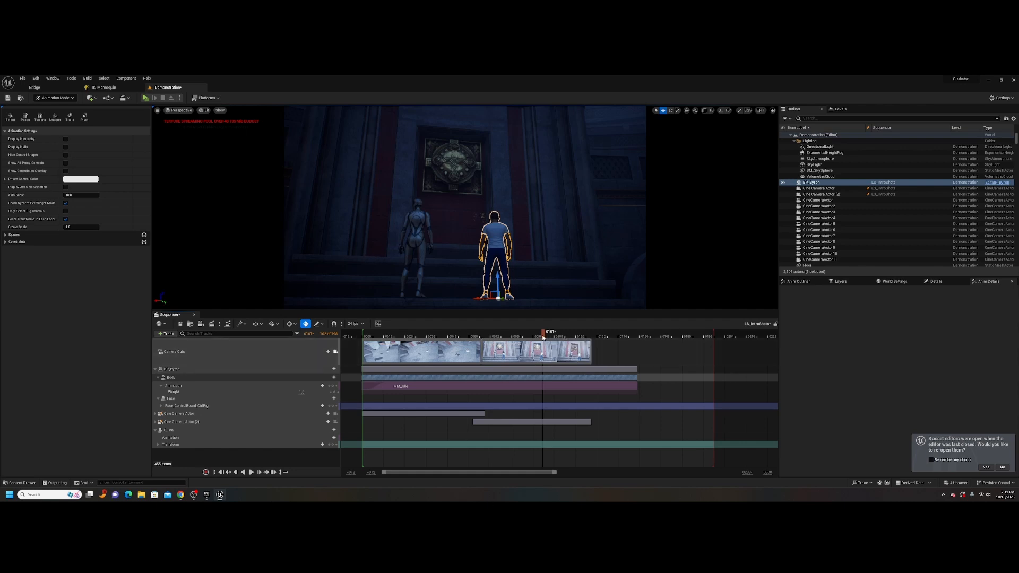
left_click_drag(543, 338, 589, 331)
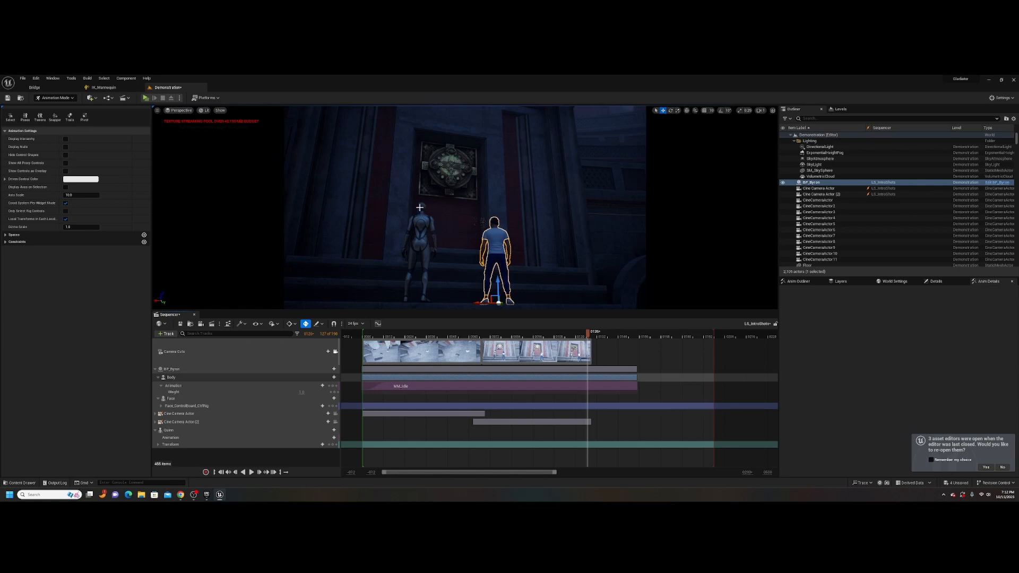
Step: Replay the sequence and place the playhead at the end of the Cine Camera Actor (2) cut
left_click_drag(593, 331, 444, 336)
key("space")
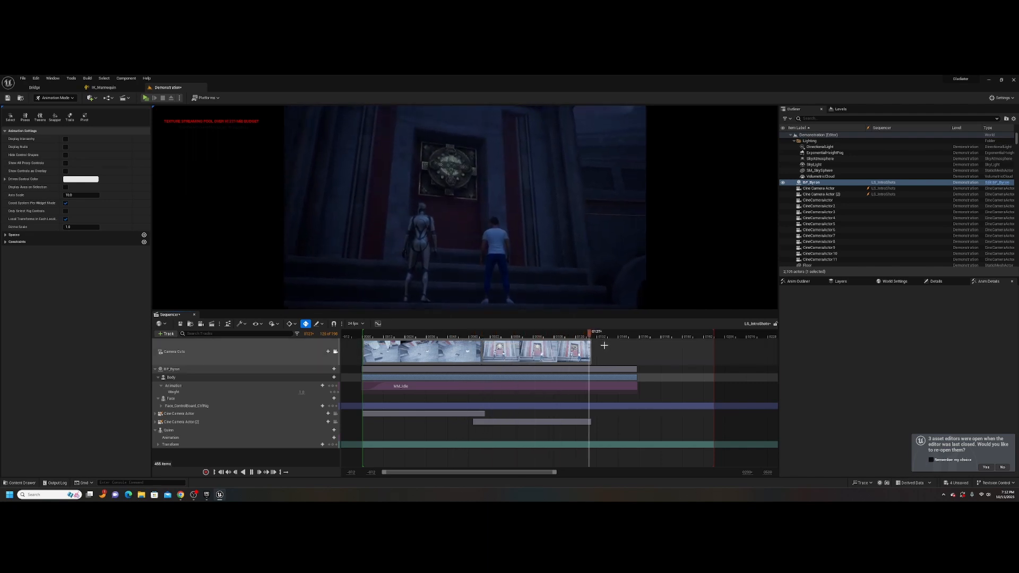
key("space")
left_click_drag(606, 336, 592, 336)
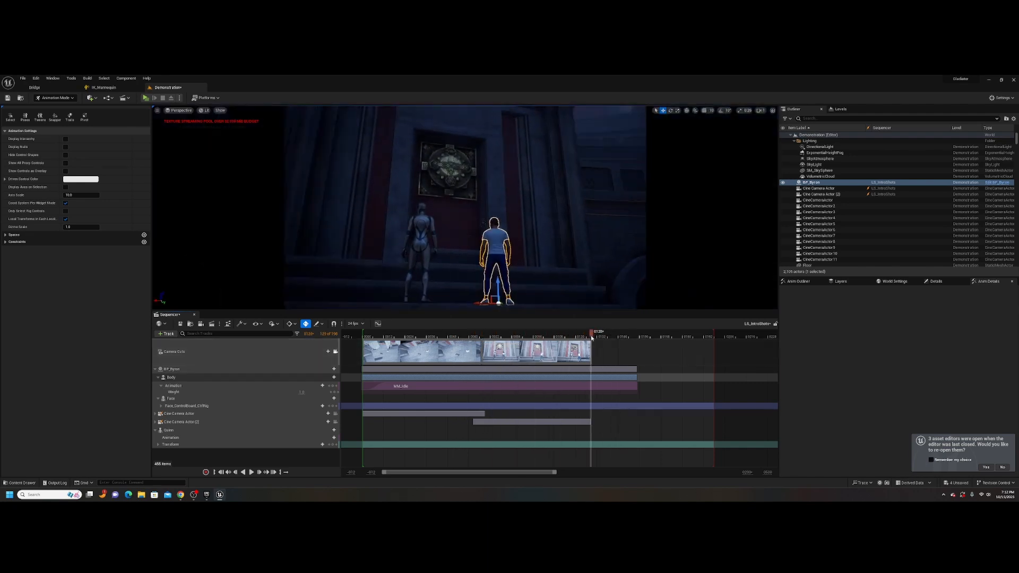
Step: Create a third cine camera in the sequence and pilot it to face the Quinn mannequin from the front
left_click(201, 324)
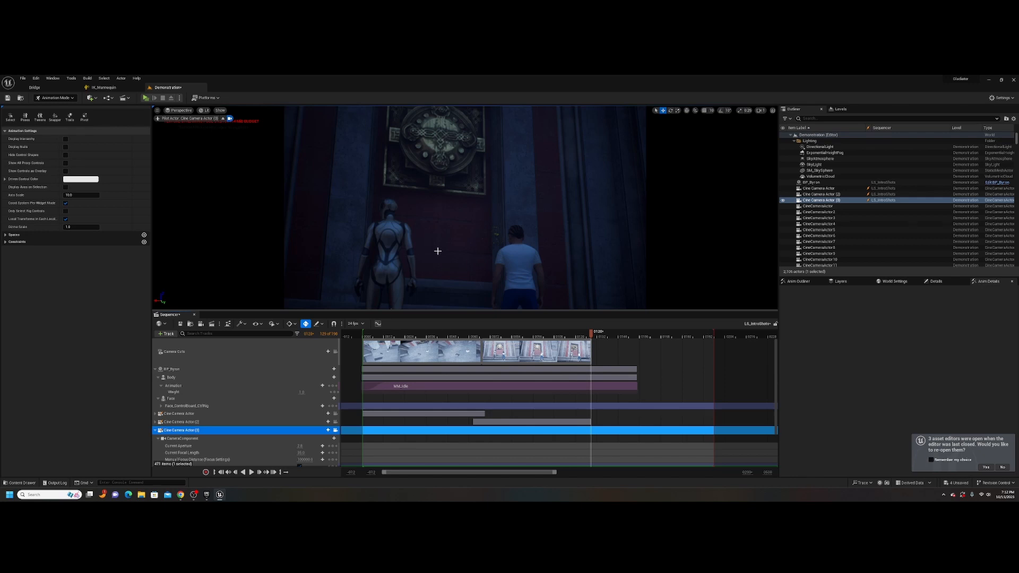
right_click_drag(413, 232, 307, 239)
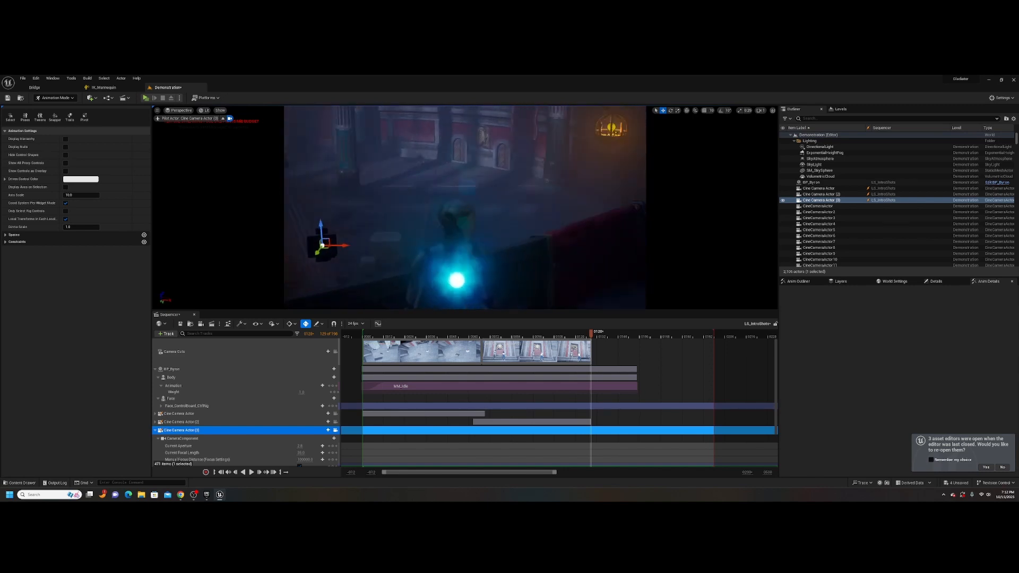
right_click_drag(307, 240, 340, 231)
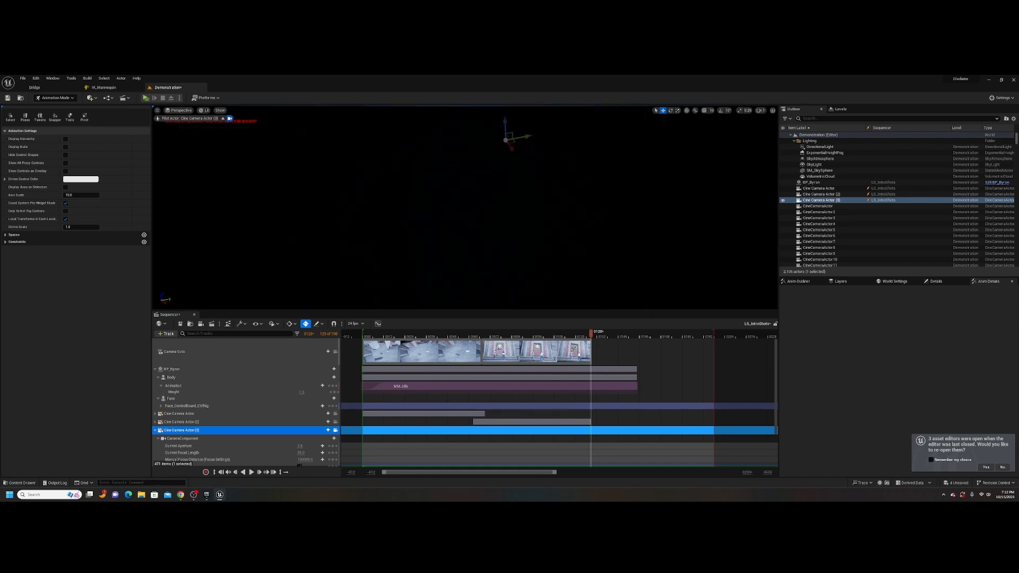
right_click_drag(464, 207, 536, 210)
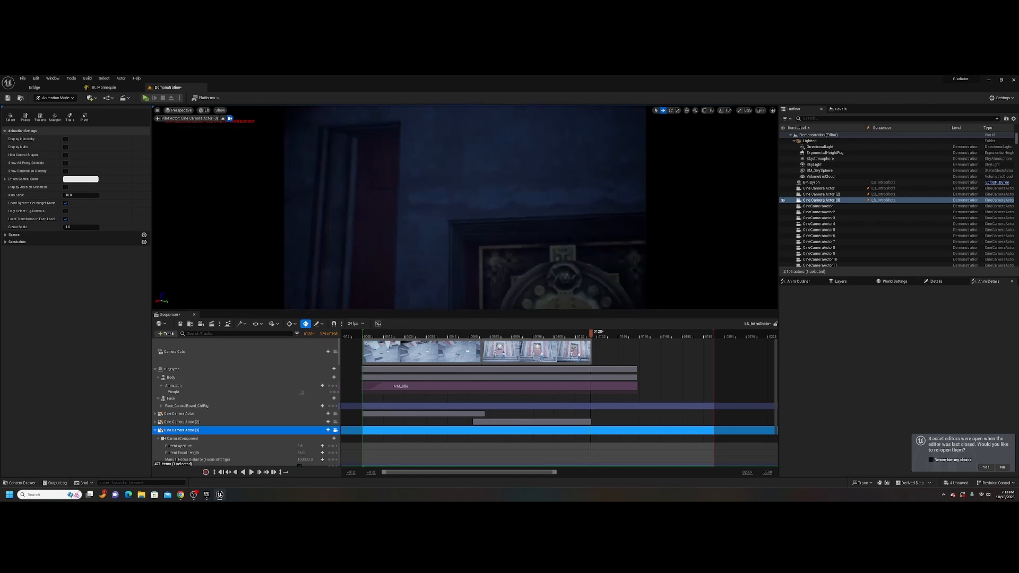
right_click_drag(465, 207, 377, 219)
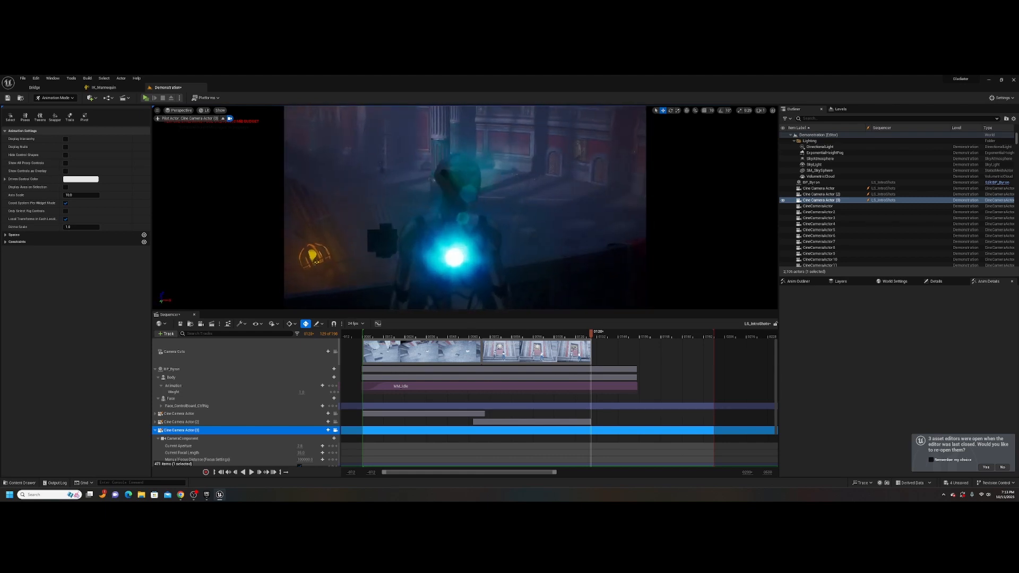
right_click_drag(465, 207, 576, 207)
key("q")
key("a")
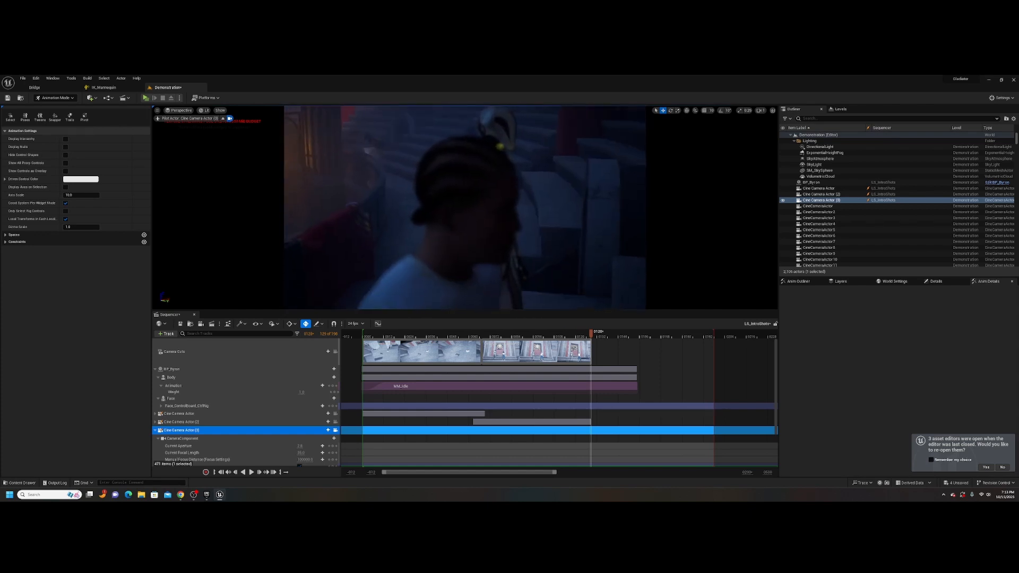
key("d")
right_click_drag(465, 207, 320, 216)
key("d")
key("a")
key("s")
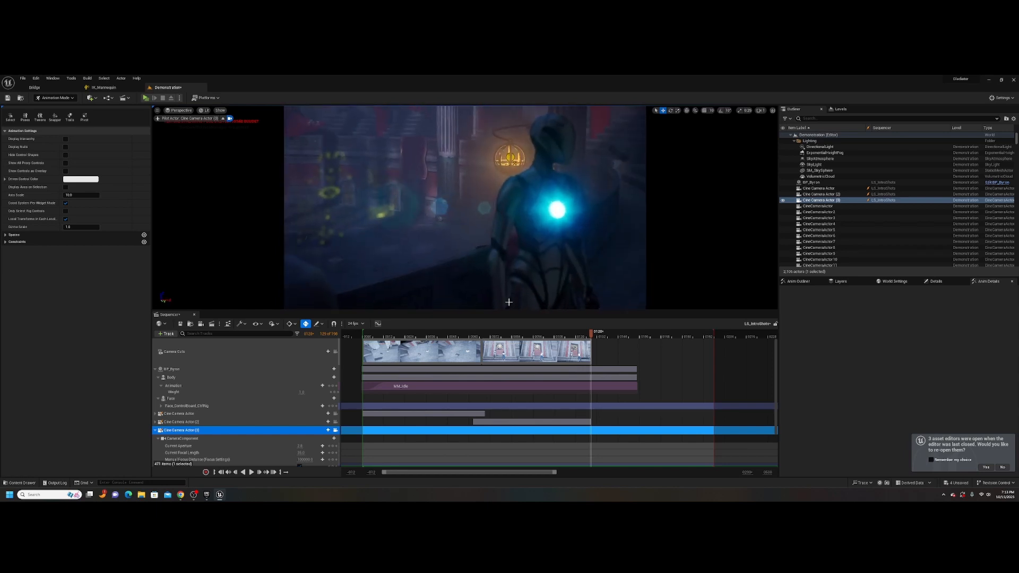
Step: Set the third camera's current focal length to 50 and reframe Quinn in the shot
left_click(301, 453)
type("50")
key("Return")
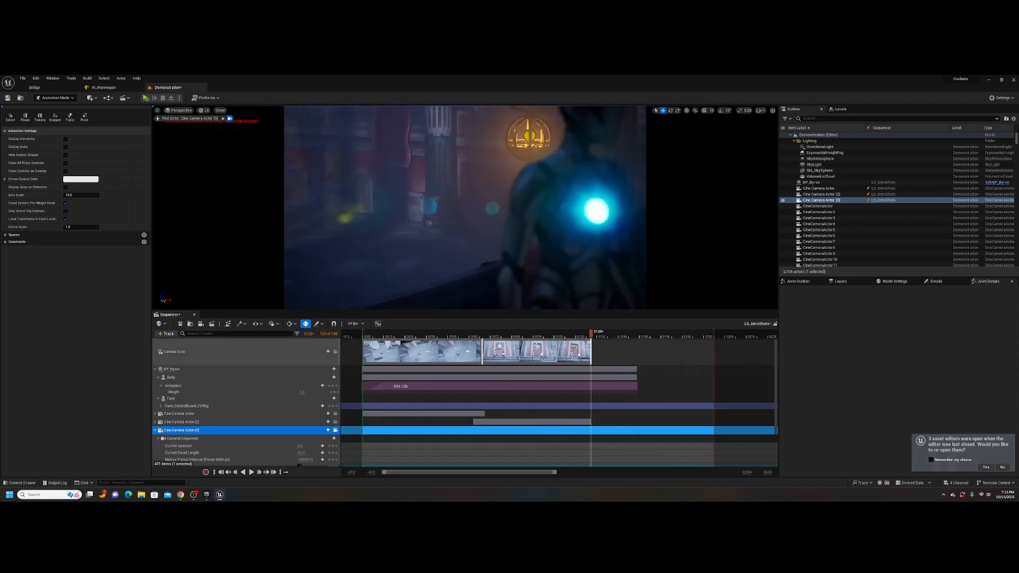
right_click_drag(534, 275, 513, 279)
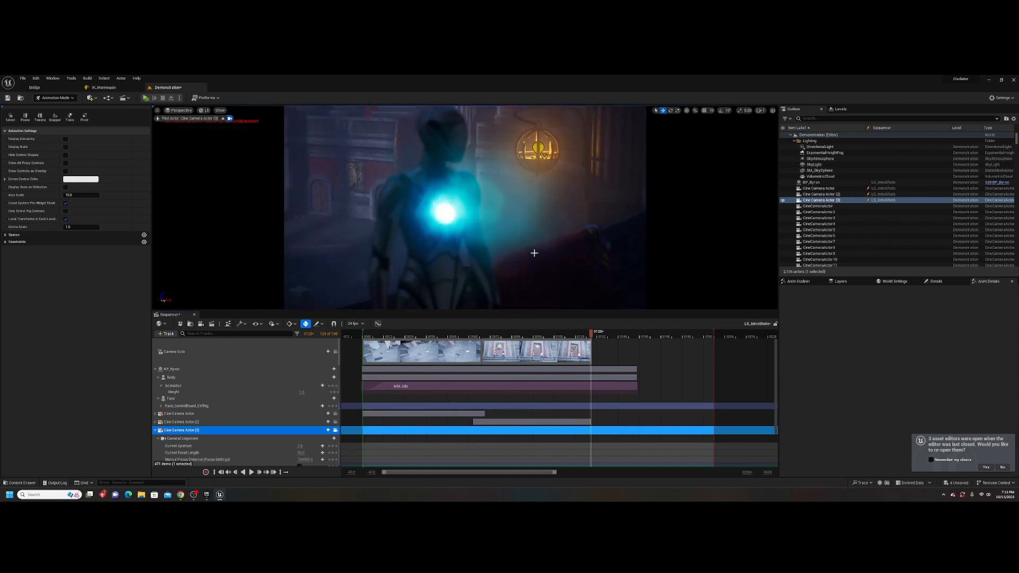
Step: Adjust the third camera's manual focus distance to bring Quinn into focus and refine the close-up framing
left_click(304, 459)
left_click_drag(304, 459, 319, 459)
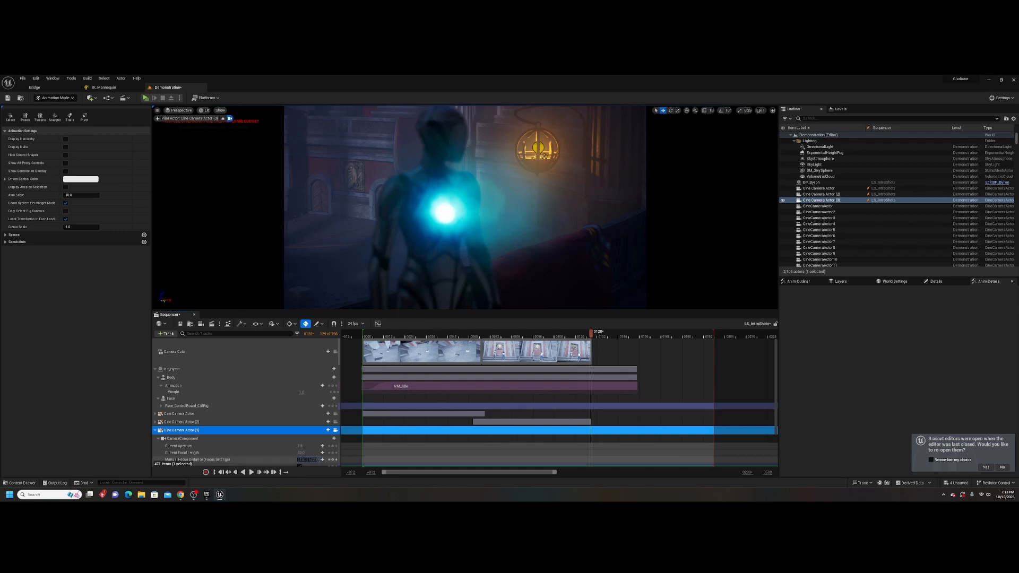
left_click_drag(305, 459, 298, 459)
left_click_drag(299, 459, 299, 459)
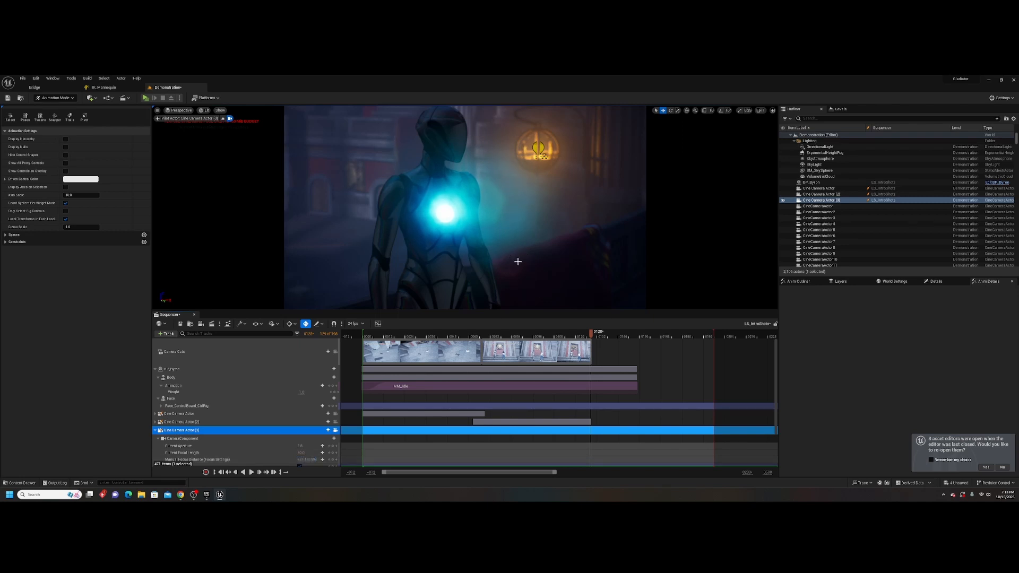
right_click_drag(518, 261, 486, 239)
key("d")
key("a")
key("d")
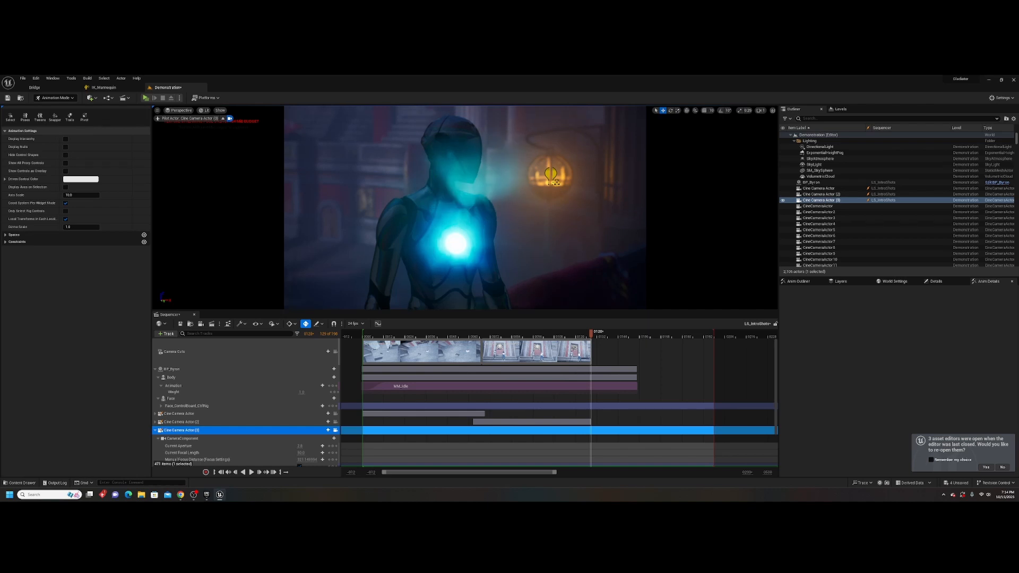
Step: Add Cine Camera Actor (3) to the Camera Cuts track and trim its section to end at about frame 168
left_click(327, 351)
mouse_move(350, 360)
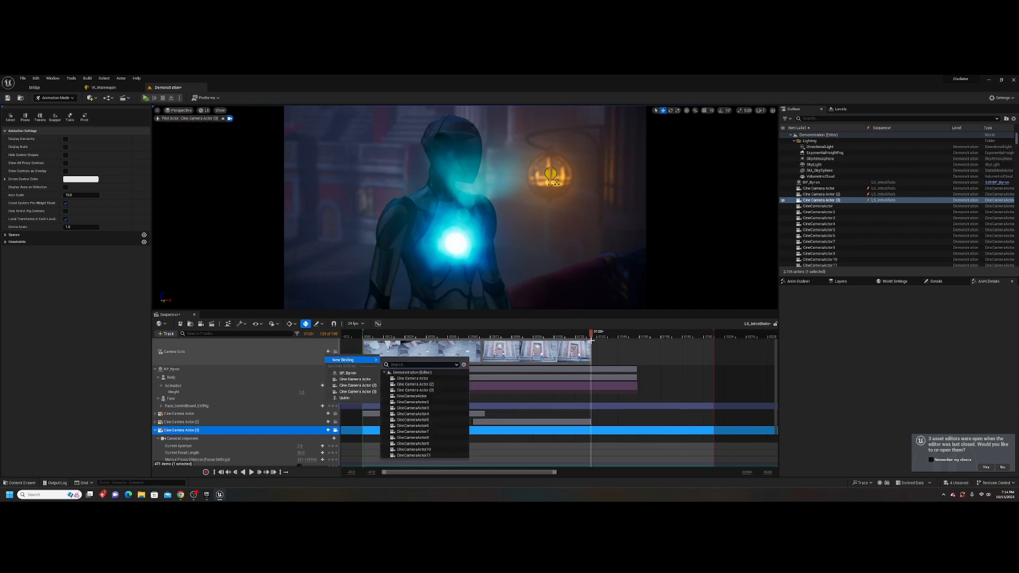
left_click(357, 391)
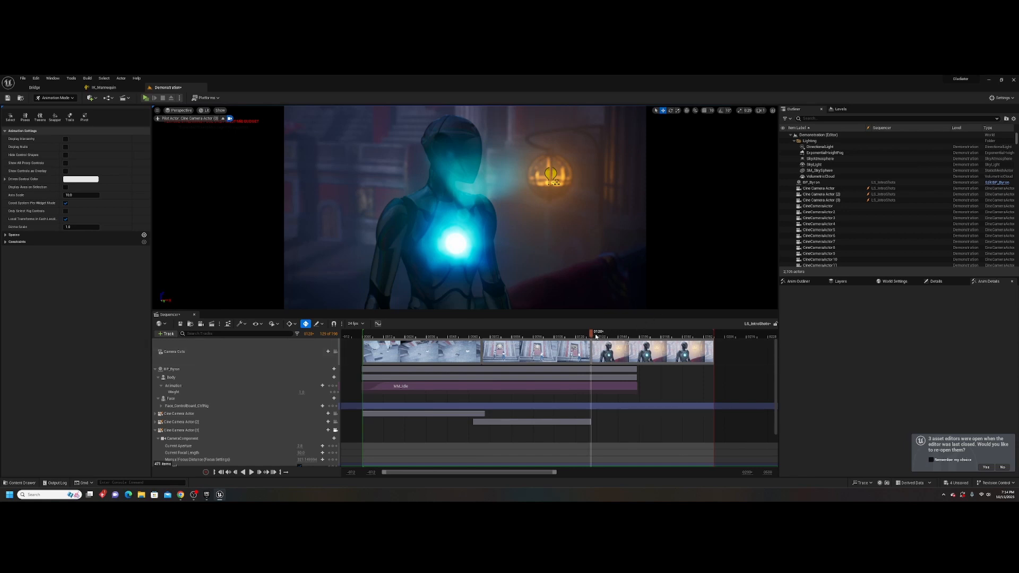
left_click_drag(594, 336, 661, 338)
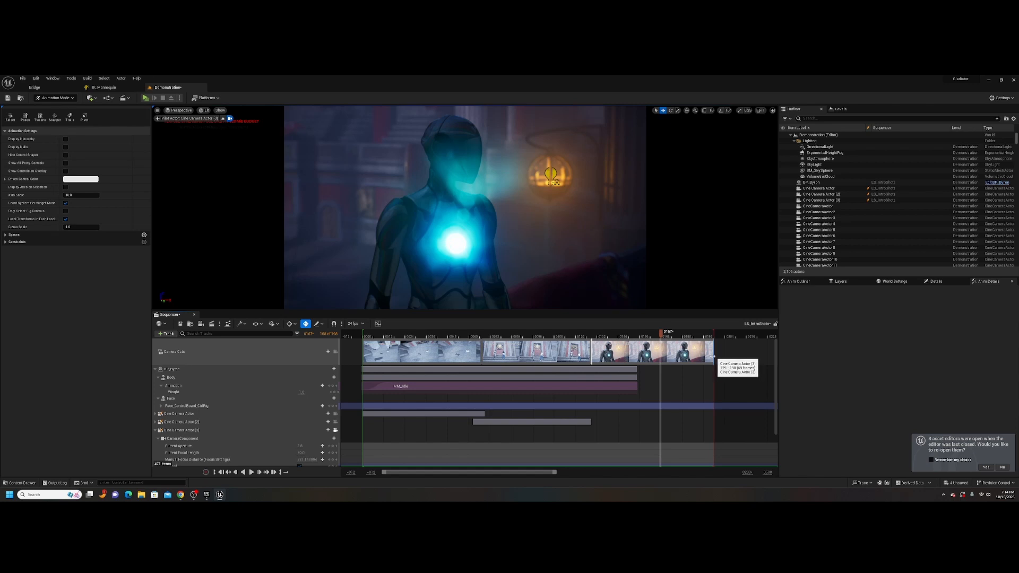
left_click_drag(714, 358, 664, 357)
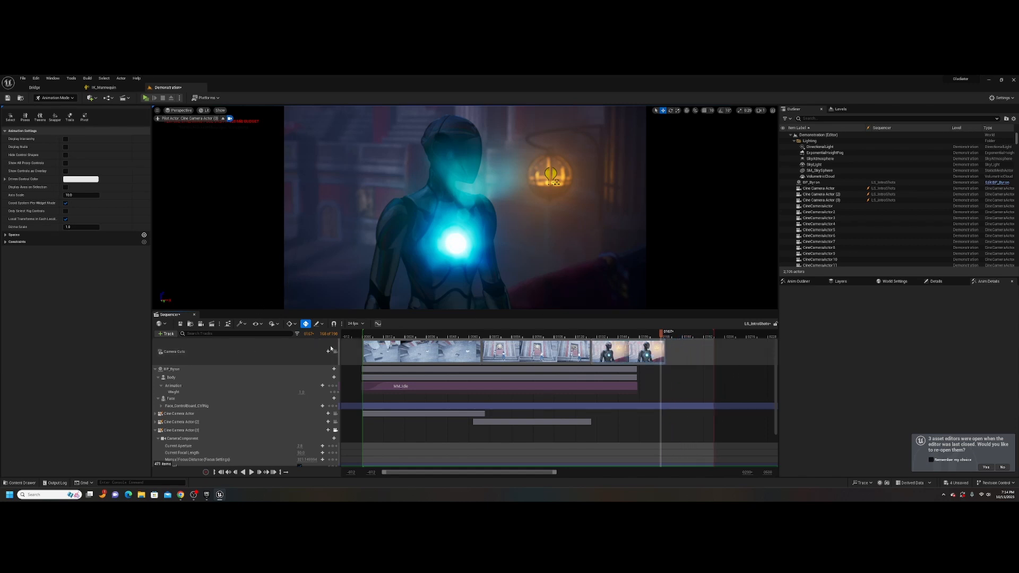
Step: Create a fourth cine camera in the sequence and pilot it to frame BP_Byron's upper body
left_click(201, 324)
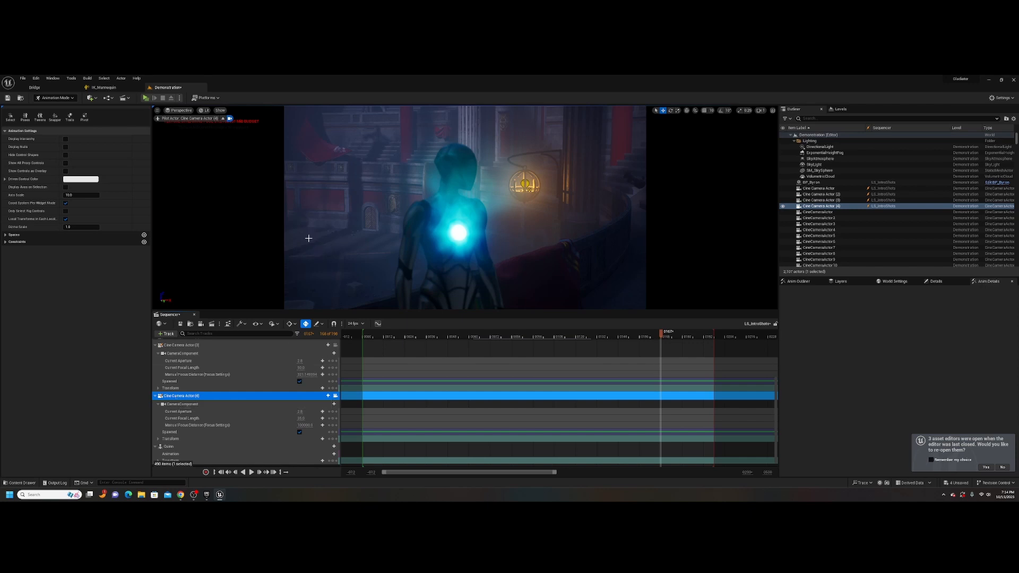
right_click_drag(319, 243, 106, 248)
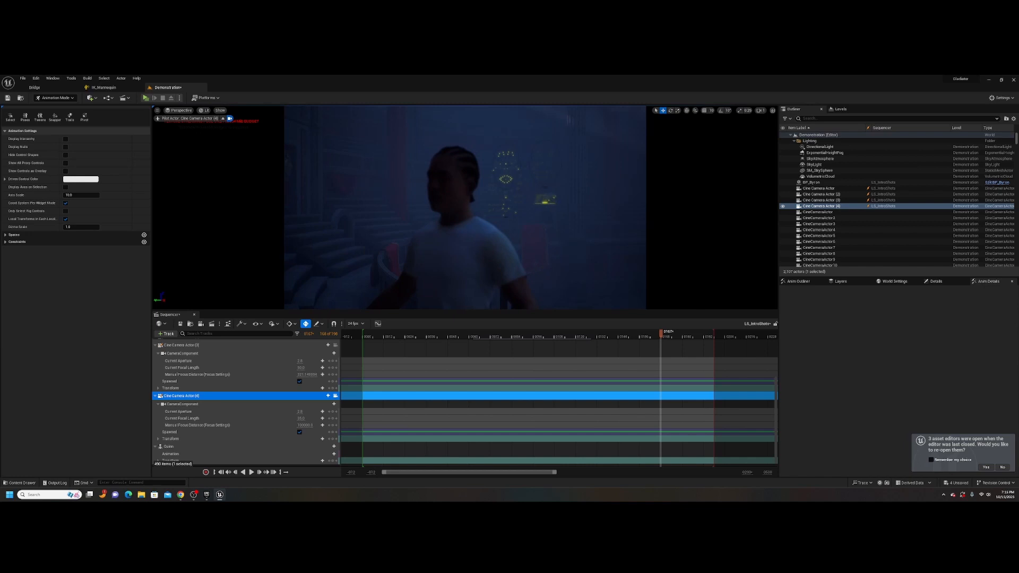
right_click_drag(317, 246, 323, 246)
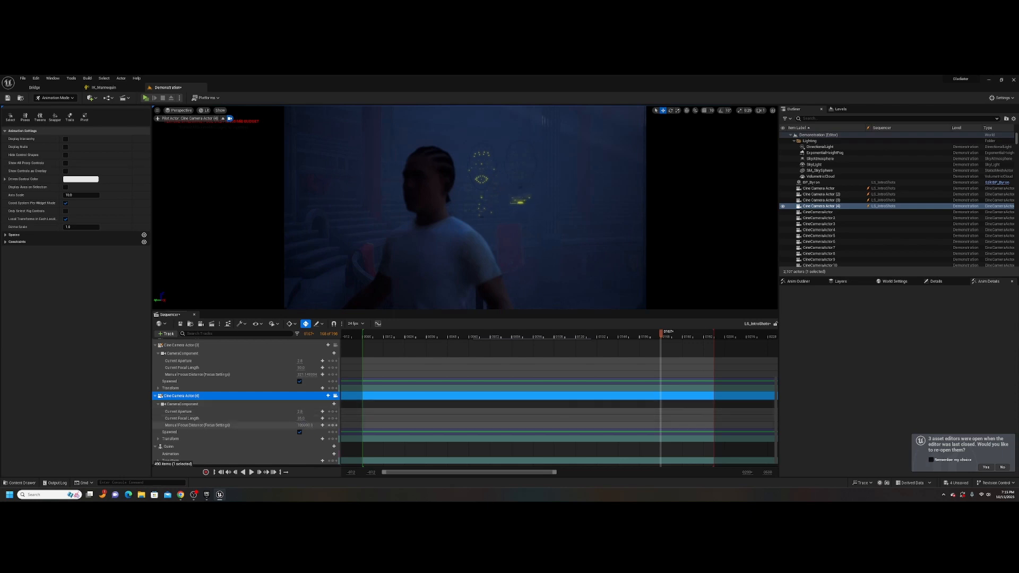
Step: Paste the copied manual focus distance into the fourth camera and adjust it to bring BP_Byron into focus
left_click(306, 425)
key("ctrl+v")
key("Return")
left_click_drag(307, 425, 285, 425)
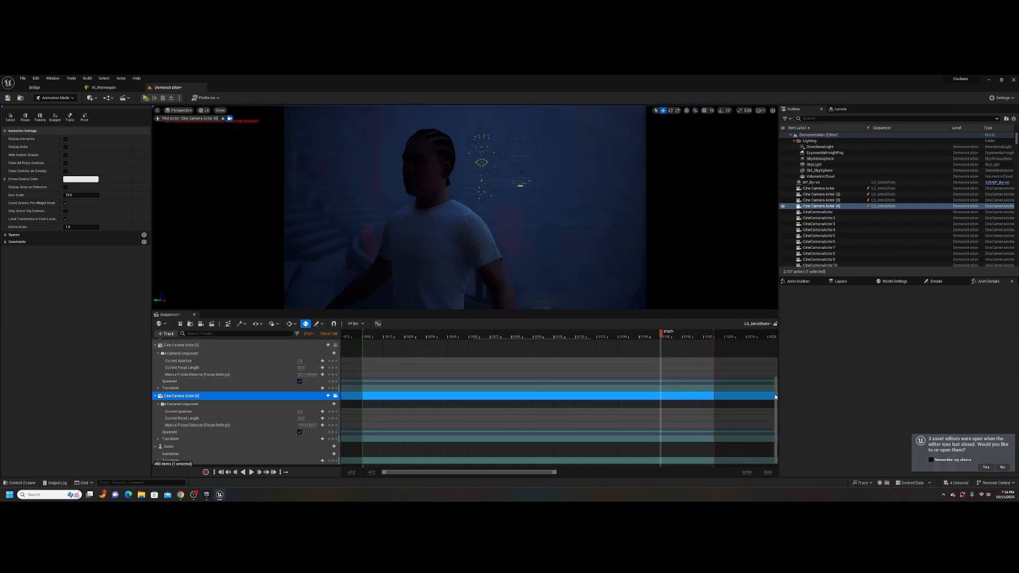
Step: Add Cine Camera Actor (4) to the Camera Cuts track at the playhead and extend its section to the playback end
left_click_drag(775, 397, 775, 345)
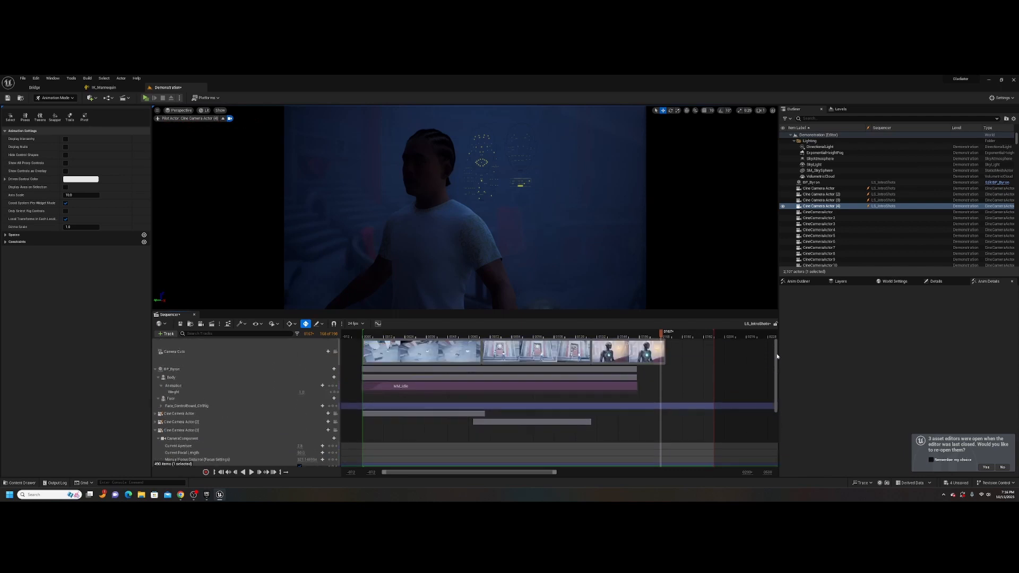
left_click(328, 352)
left_click(367, 398)
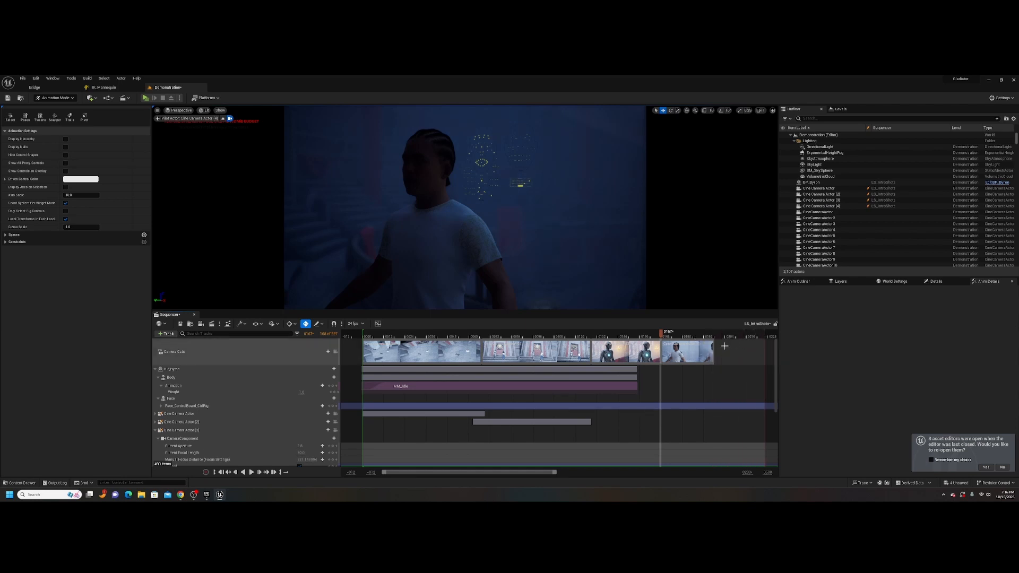
left_click_drag(714, 350, 764, 351)
Step: Play the sequence from near its start through the Cine Camera Actor (3) shot
left_click_drag(661, 336, 385, 335)
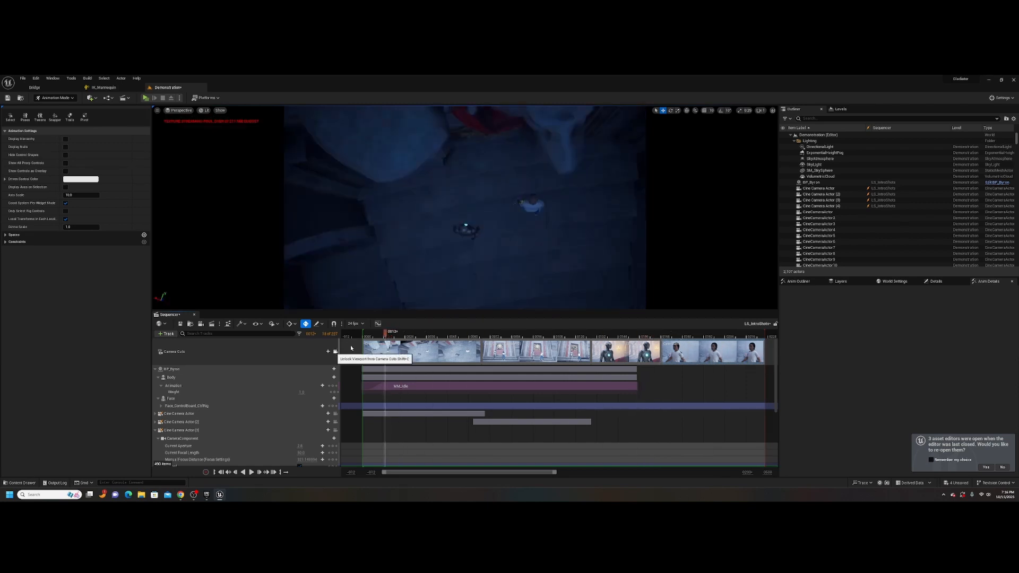
key("space")
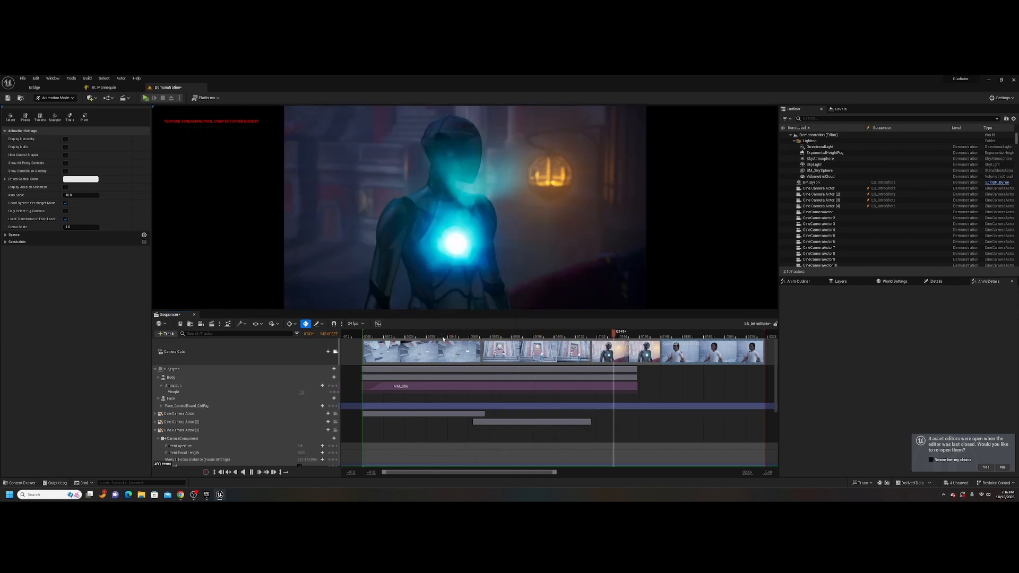
key("space")
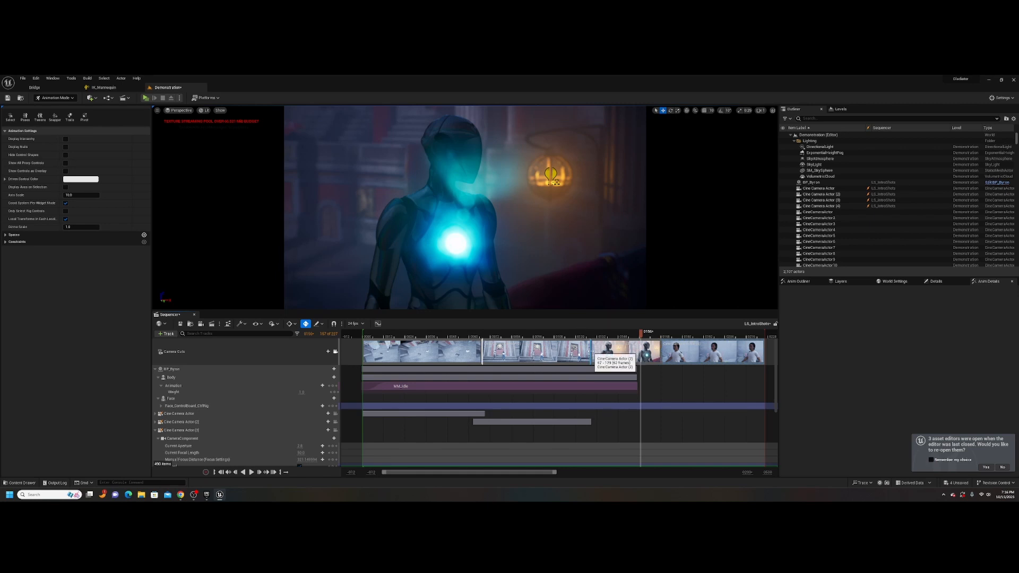
Step: Lengthen the Cine Camera Actor (2) cut to about frame 143 and replay the close-up shots that follow it
left_click_drag(591, 353, 616, 353)
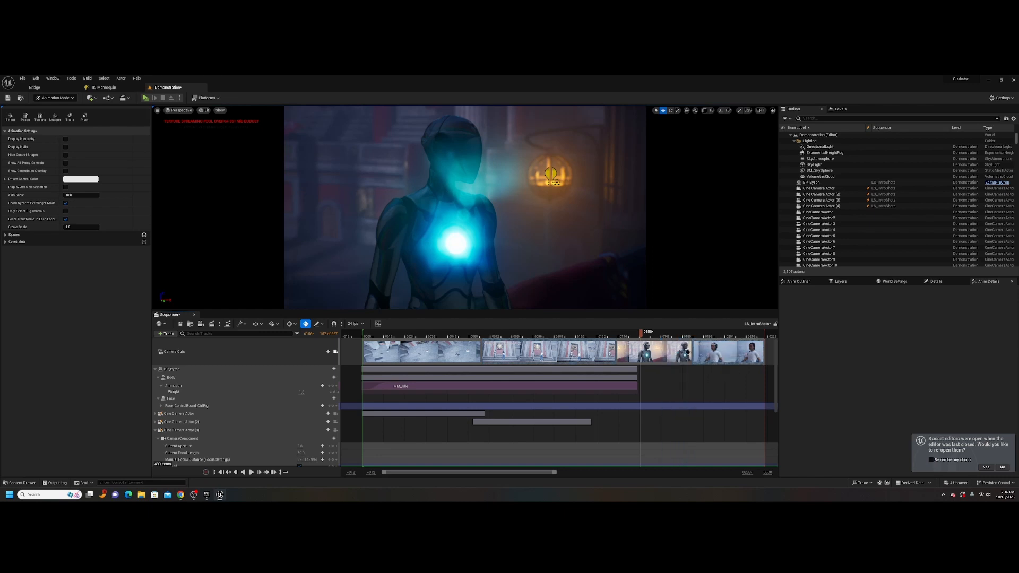
left_click(610, 336)
key("space")
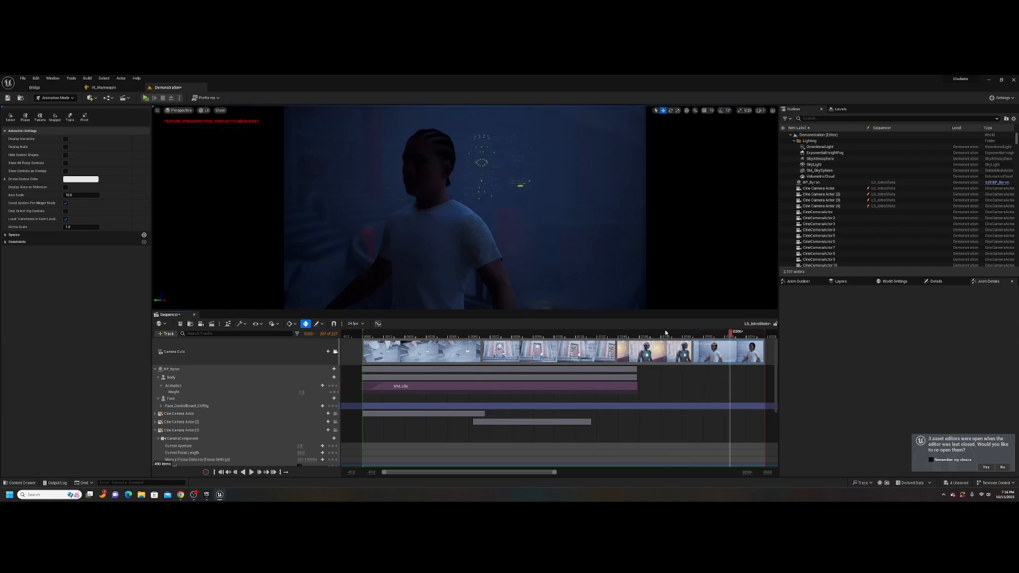
left_click(625, 336)
left_click_drag(624, 338, 621, 338)
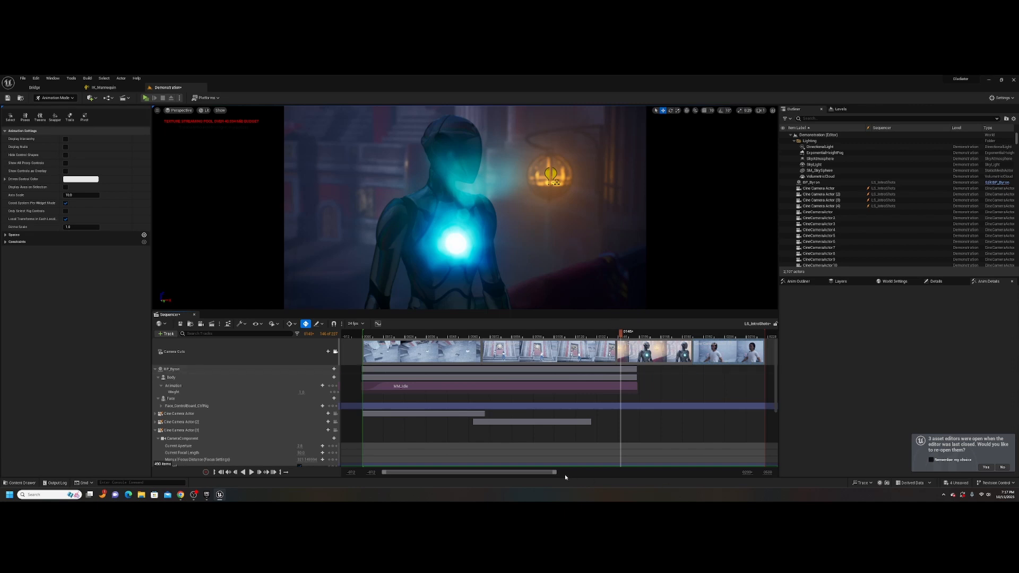
left_click_drag(540, 474, 595, 474)
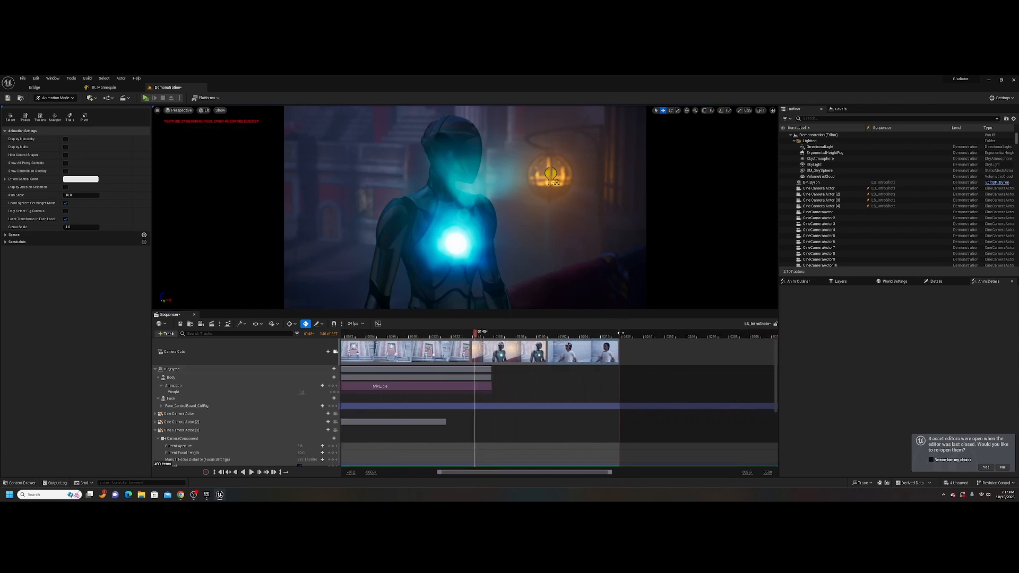
Step: Extend the sequence's playback end well past the last camera cut and play the two close-up shots
left_click_drag(620, 332, 743, 333)
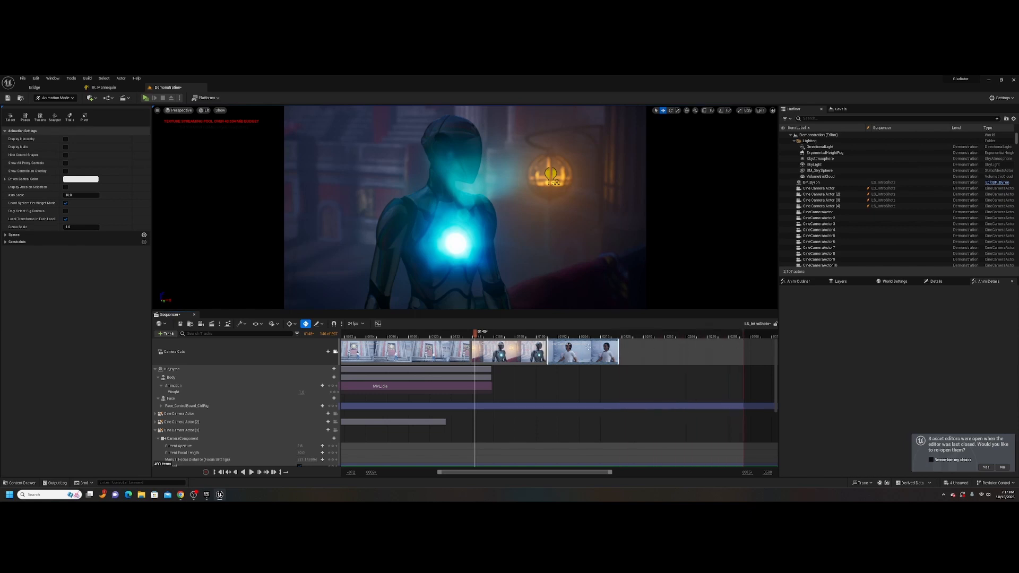
mouse_move(476, 337)
left_mouse_down()
mouse_move(453, 338)
mouse_move(468, 337)
left_mouse_up()
key("space")
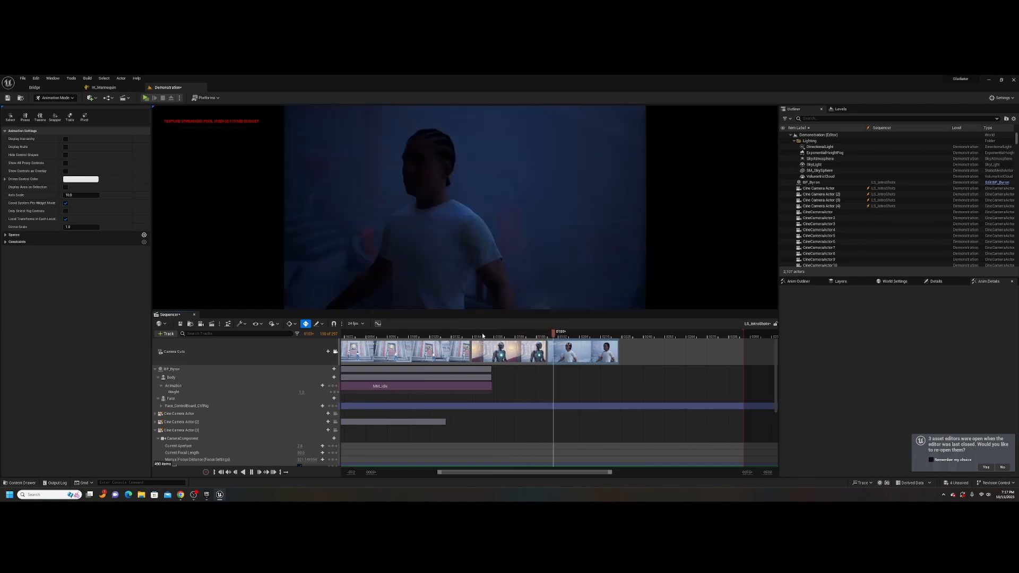
key("space")
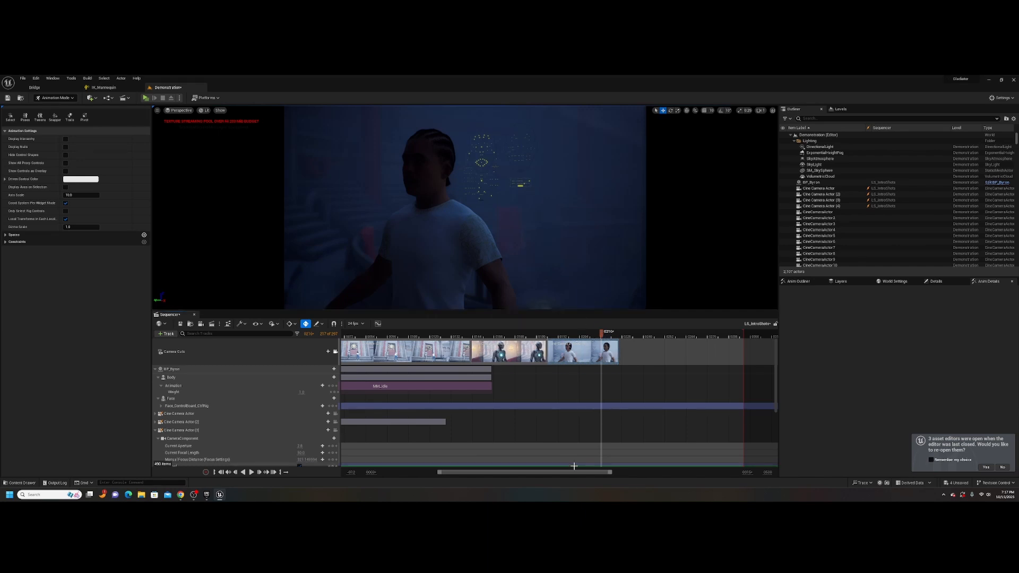
Step: Move the playhead into the back-view shot and rename the Cine Camera Actor (2) track to Back2Shot
left_click_drag(573, 472, 502, 476)
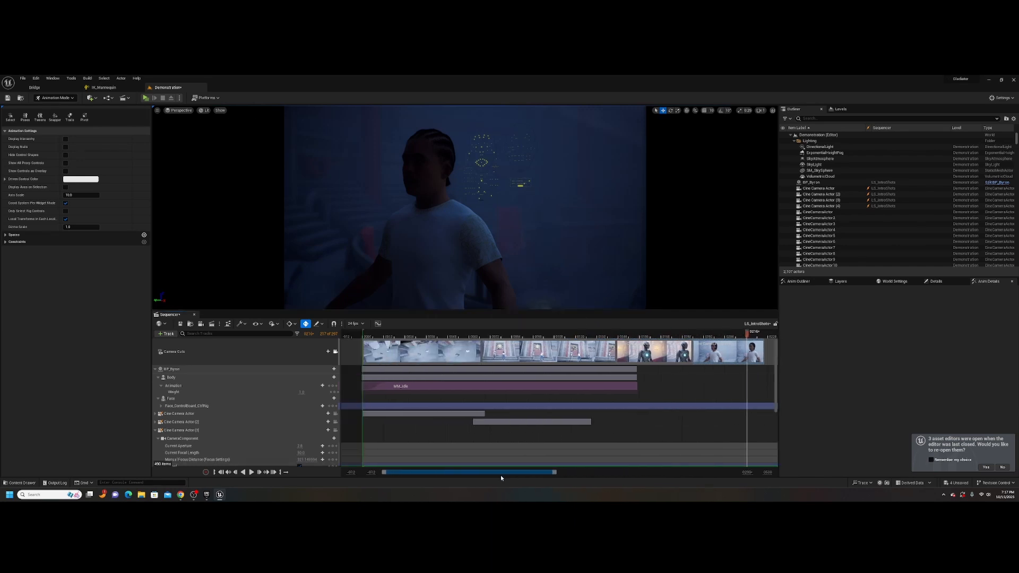
left_click(517, 336)
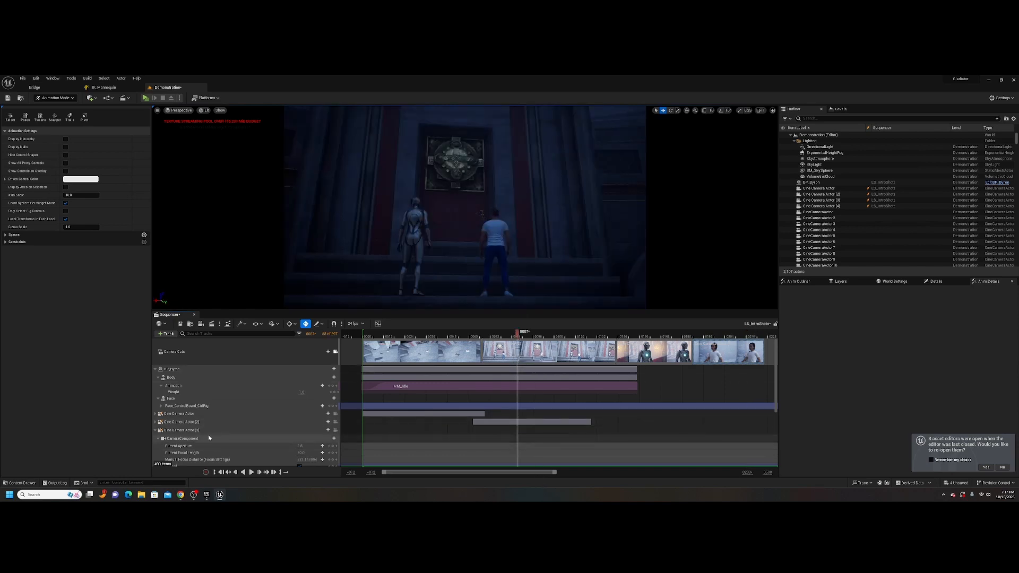
left_click(199, 422)
double_click(199, 422)
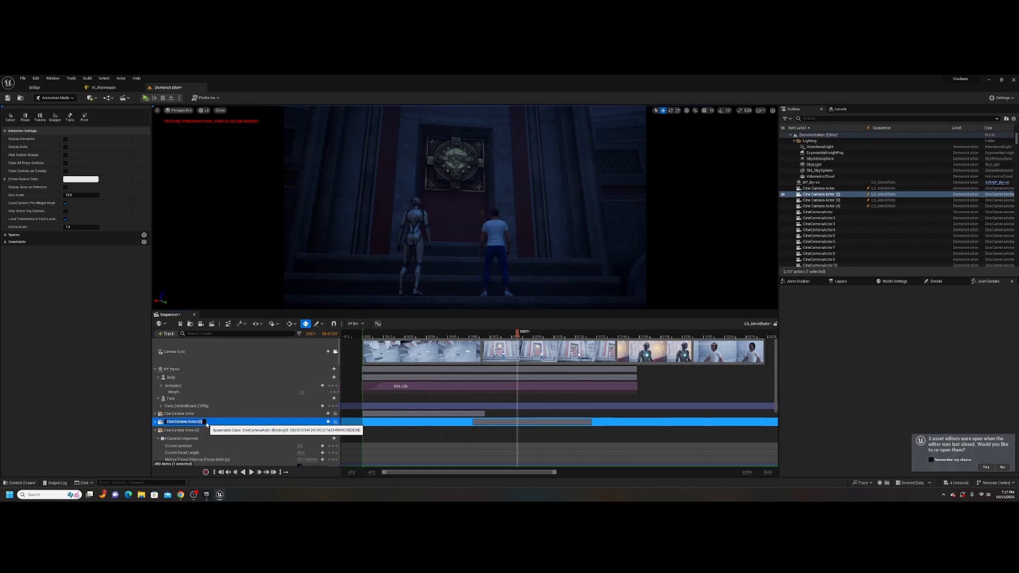
type("Back")
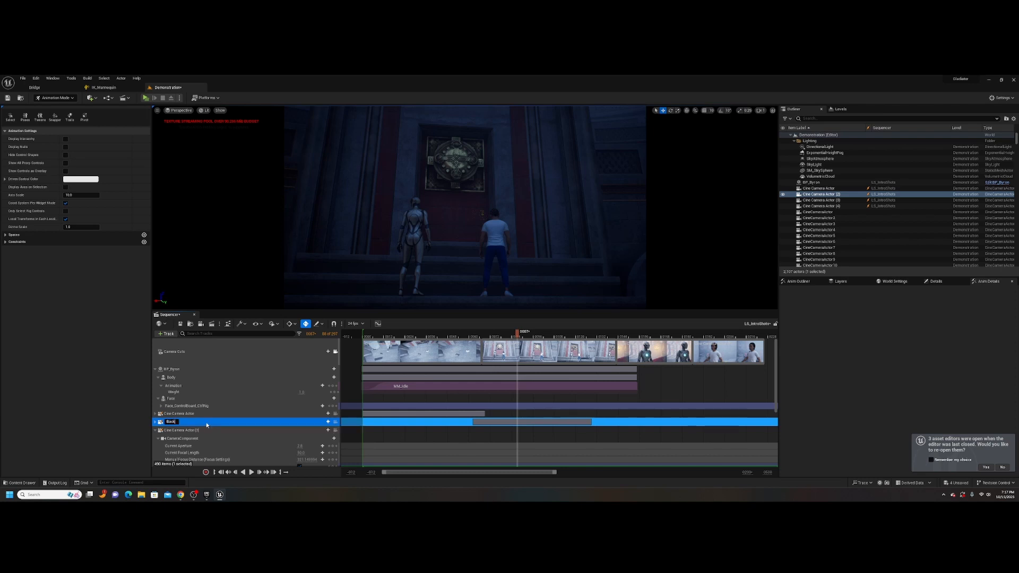
type("2shot")
key("Return")
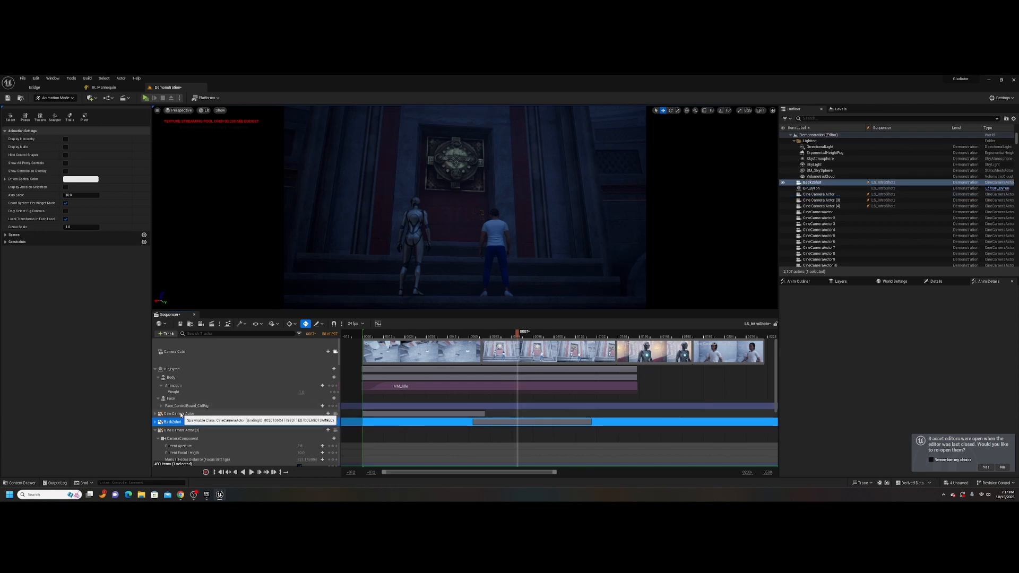
Step: Rename the first Cine Camera Actor track, the overhead view, to Vertical
left_click(205, 413)
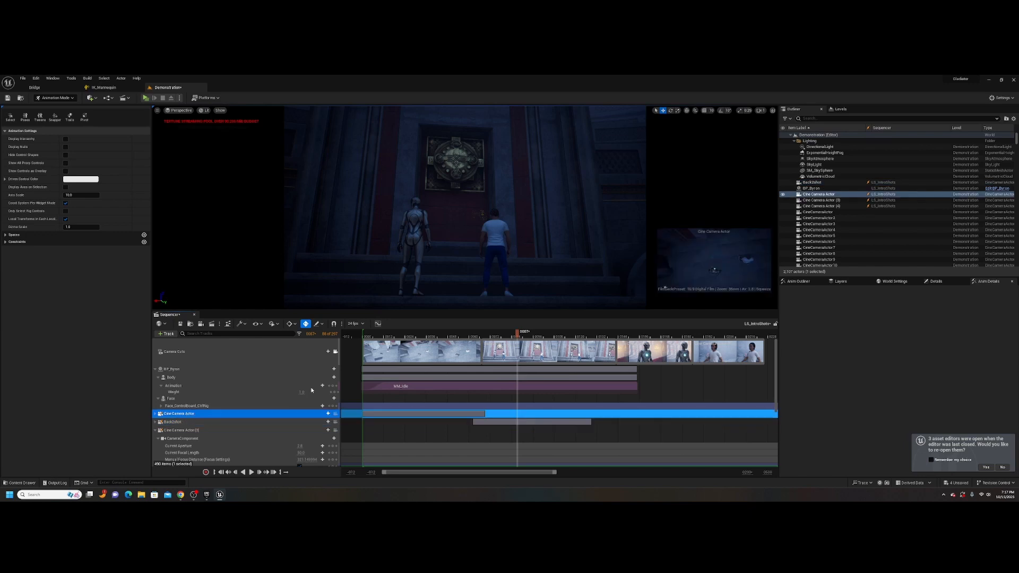
double_click(192, 416)
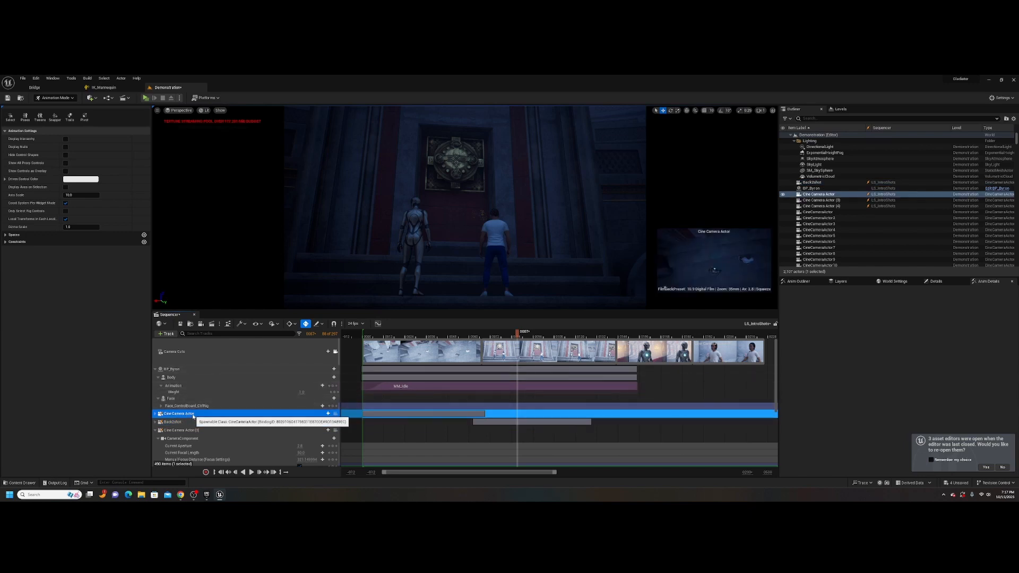
type("Mertical")
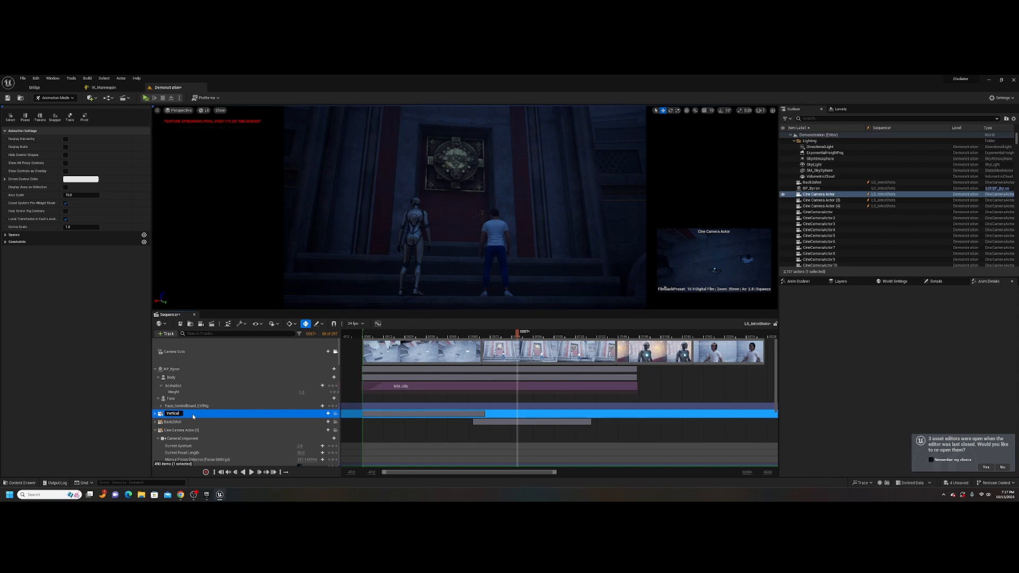
key("Return")
Step: Rename the Cine Camera Actor (3) track to JordyMedium
left_click(183, 430)
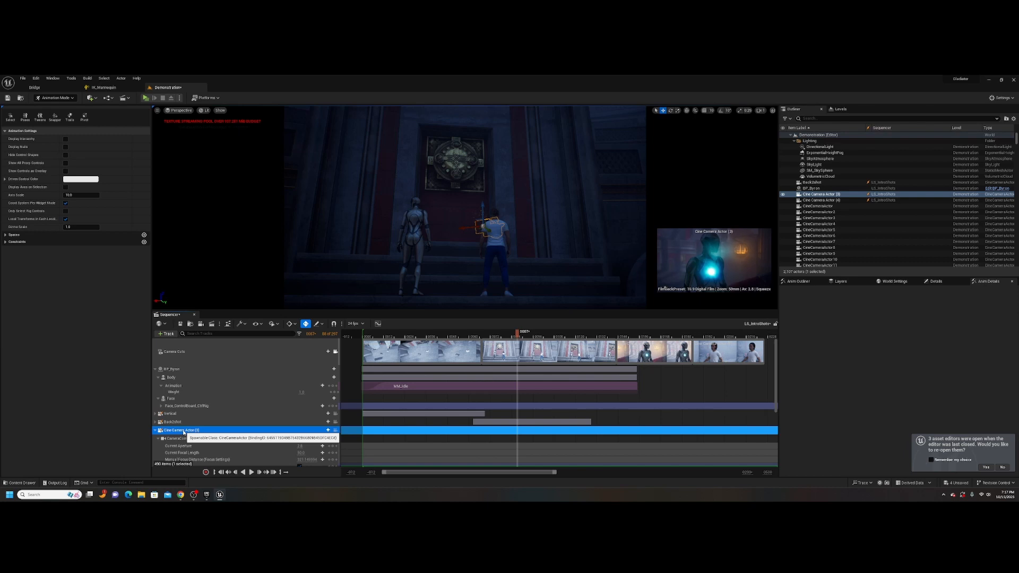
double_click(184, 430)
type("JordyMedium")
key("Return")
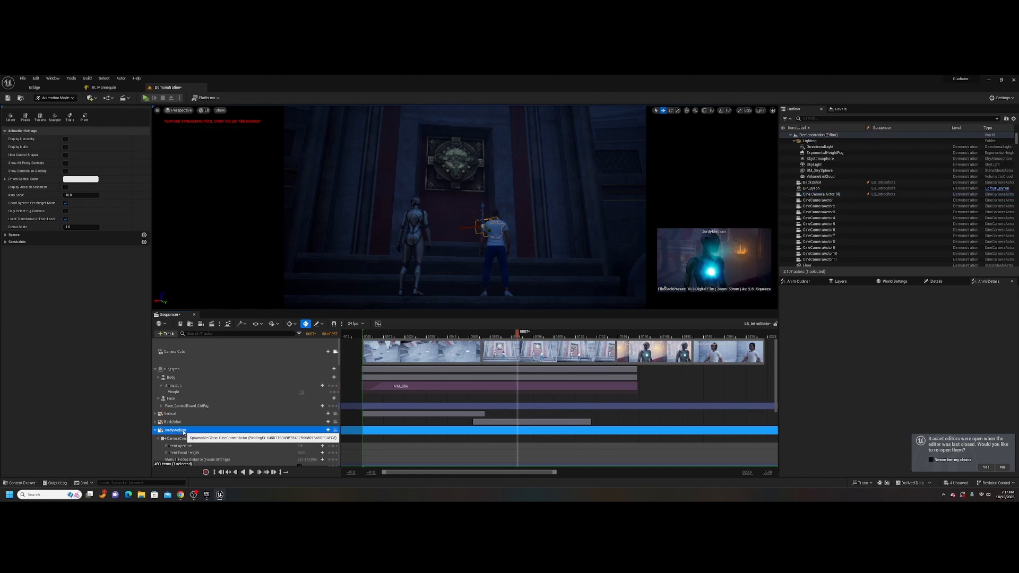
Step: Rename the Cine Camera Actor (4) track to LeeMedium
scroll(178, 441, "down", 1)
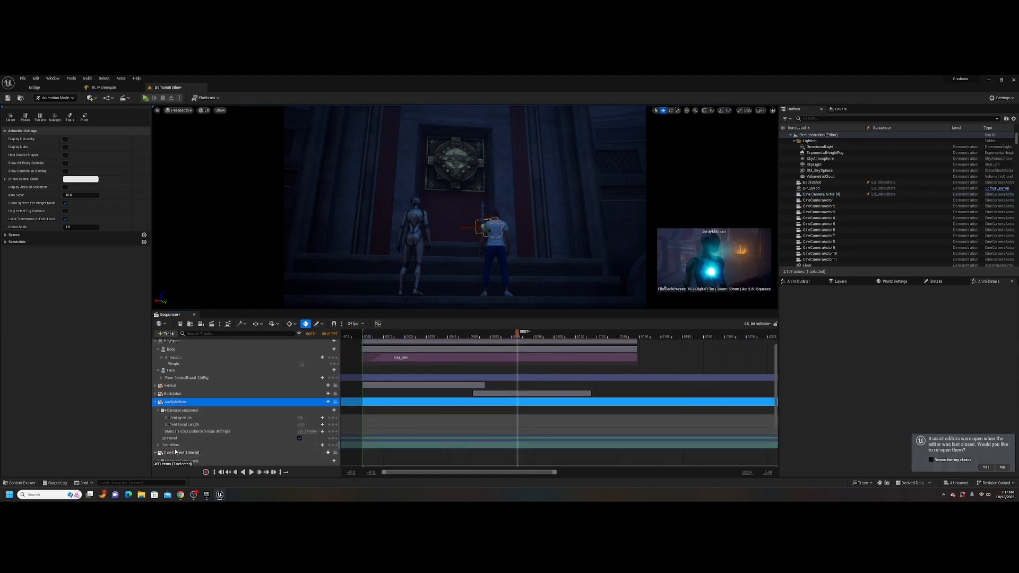
left_click(177, 452)
left_click(176, 452)
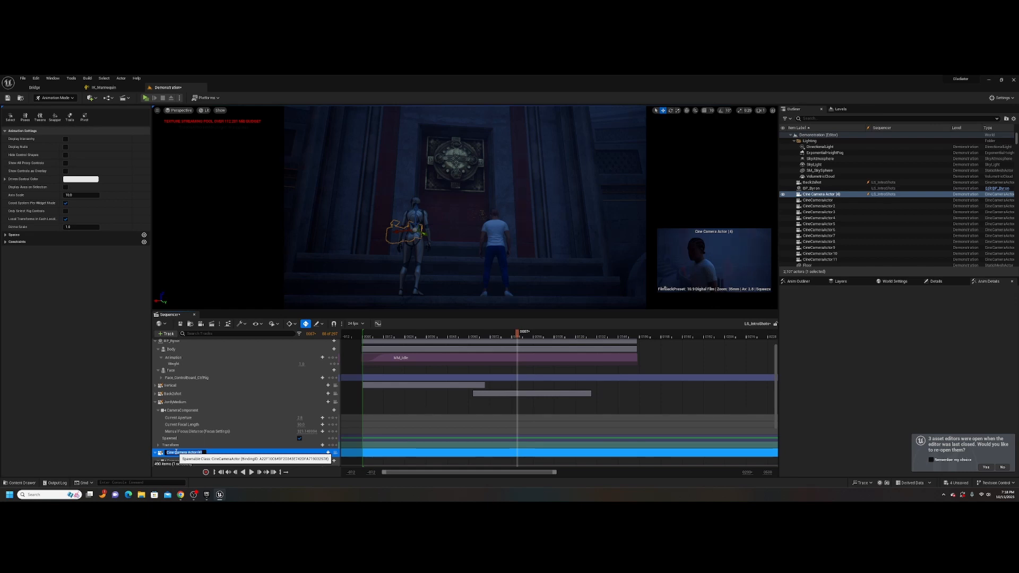
type("LeeMedium")
key("Return")
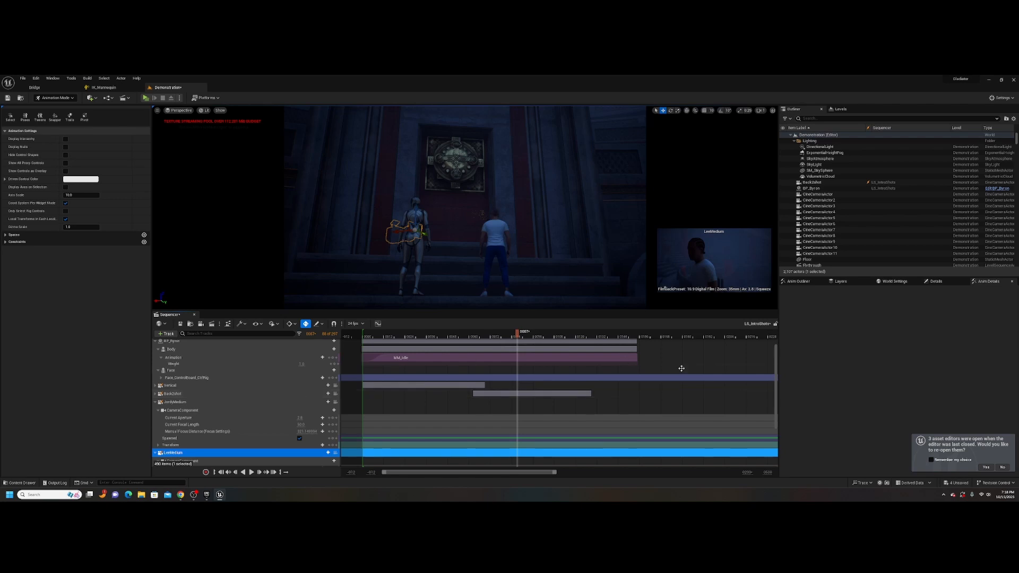
Step: Play the sequence from late in the Vertical shot into the Back2Shot cut
scroll(777, 346, "up", 2)
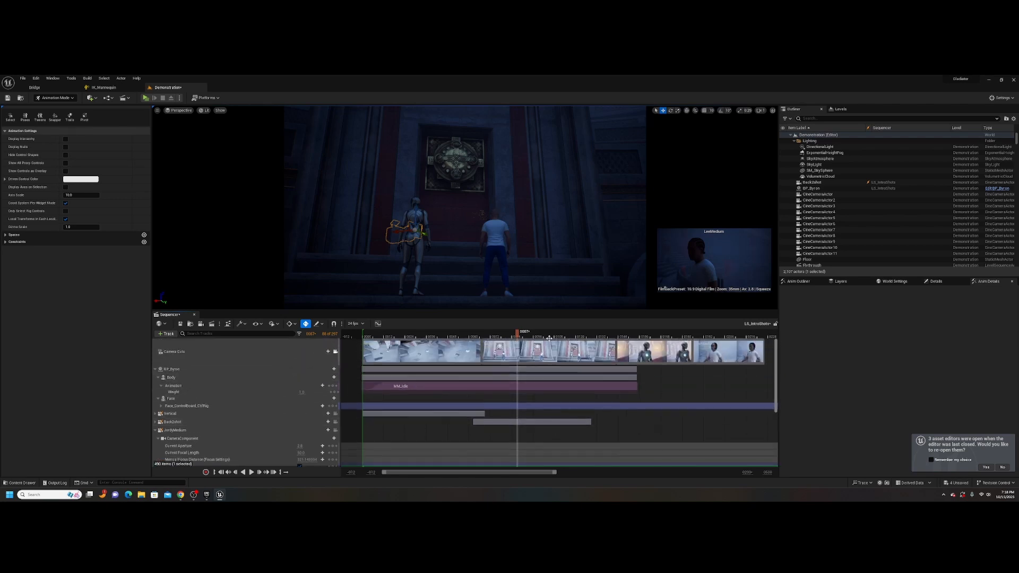
left_click_drag(517, 335, 461, 340)
key("space")
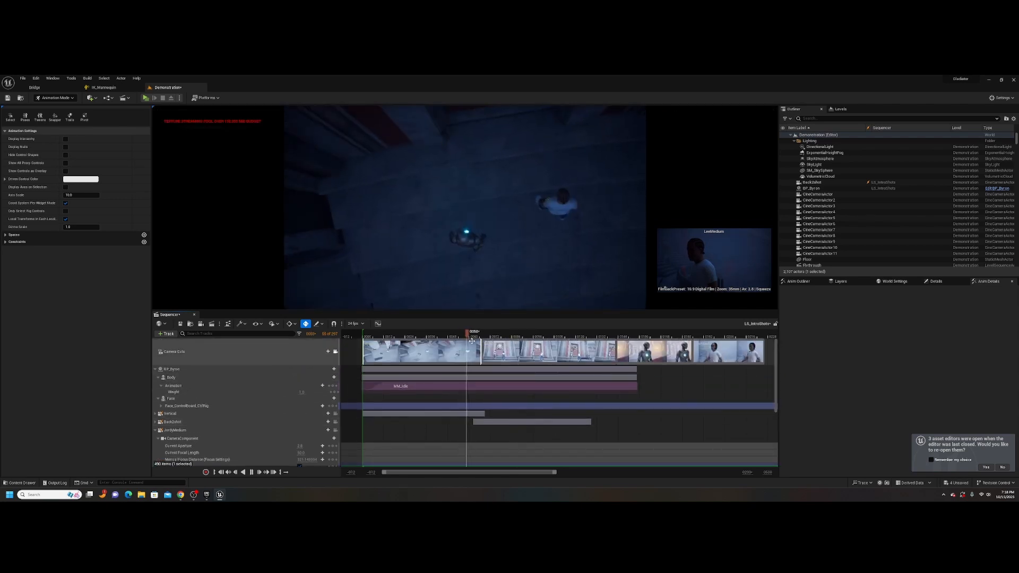
key("space")
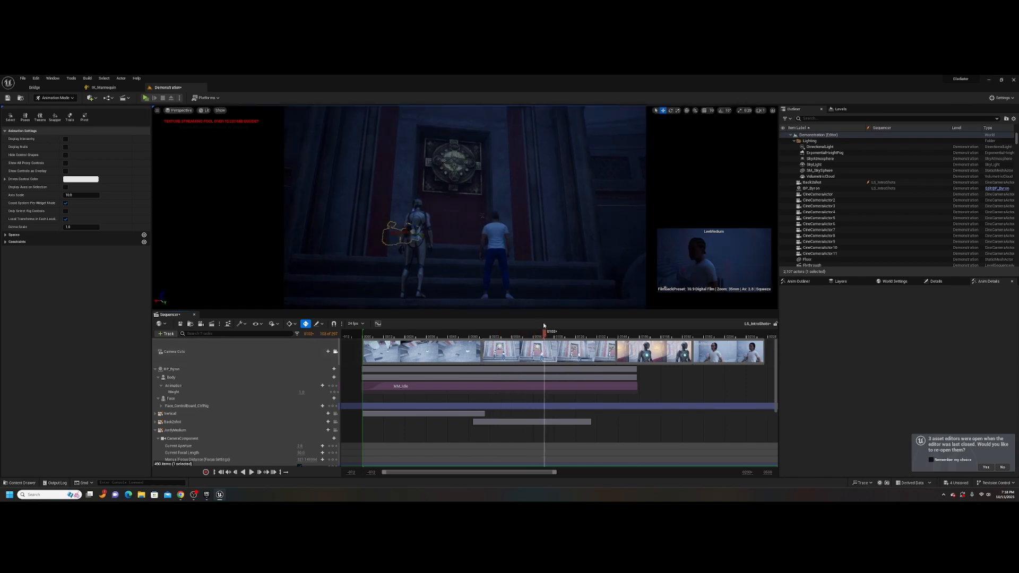
Step: Open BP_Byron's Blueprint from the level and set the LODSync component's Forced LOD to 0
left_click(498, 234)
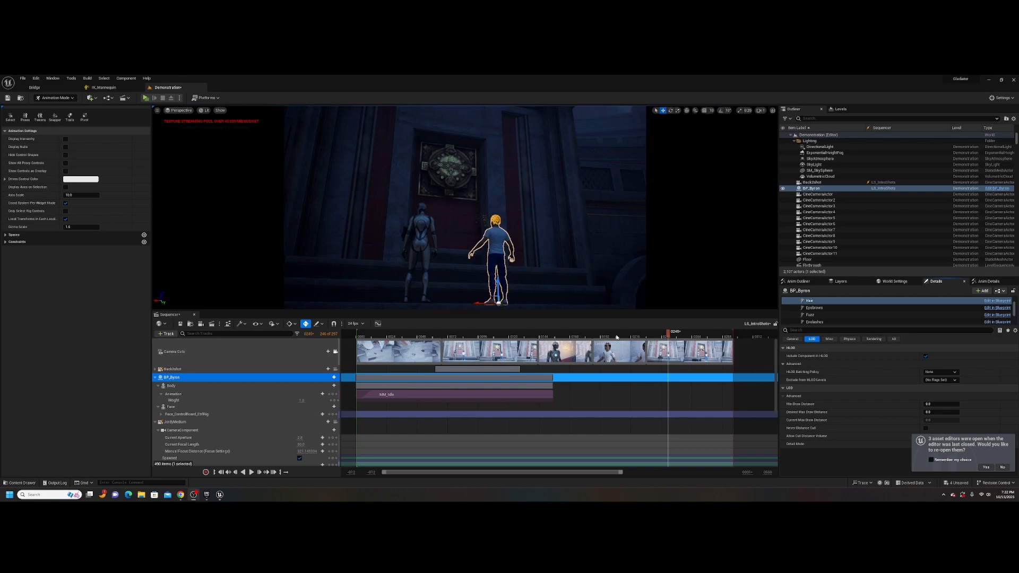
left_click(546, 336)
left_click_drag(545, 342, 564, 355)
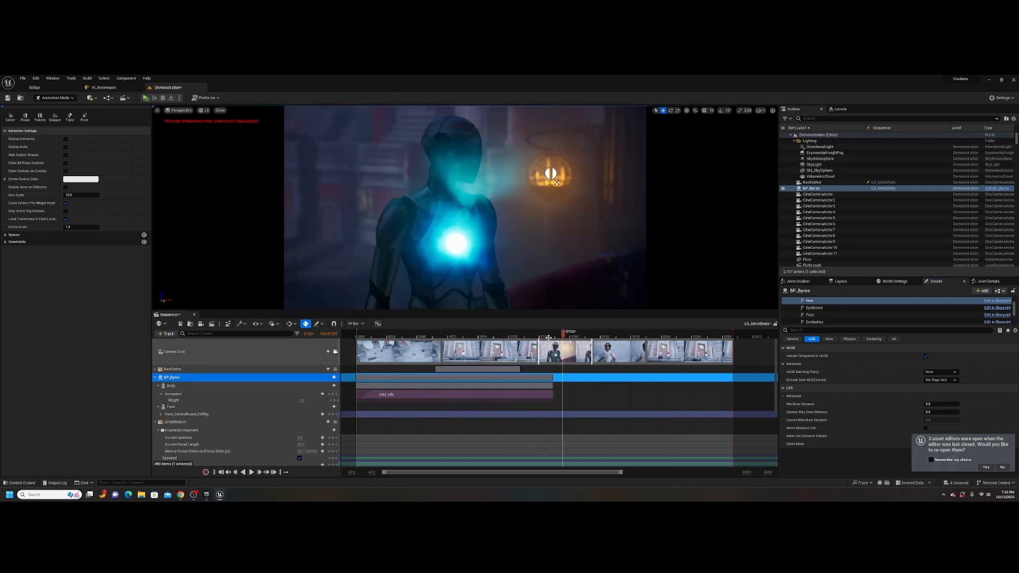
left_click(990, 189)
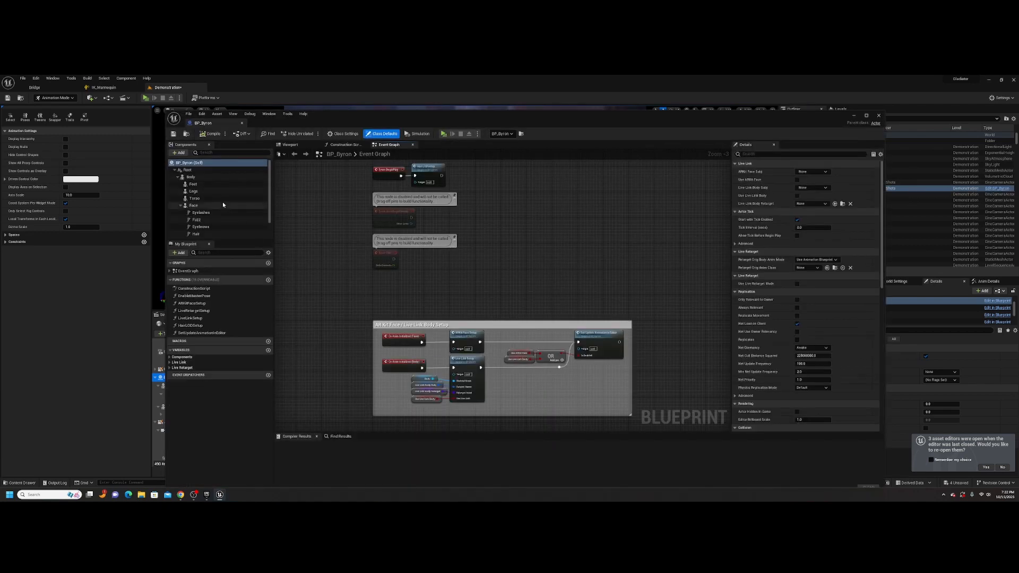
scroll(223, 205, "down", 2)
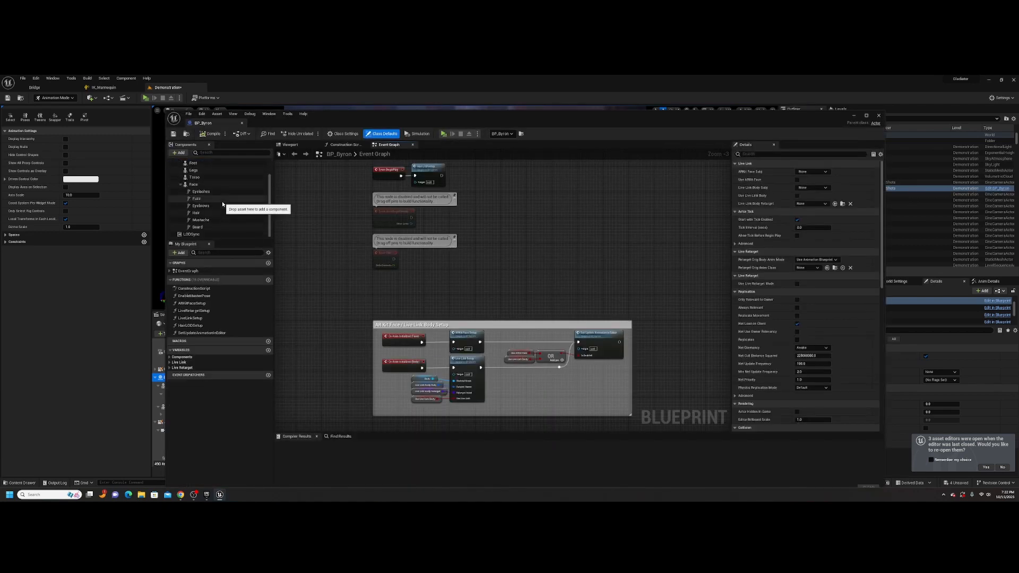
left_click(192, 234)
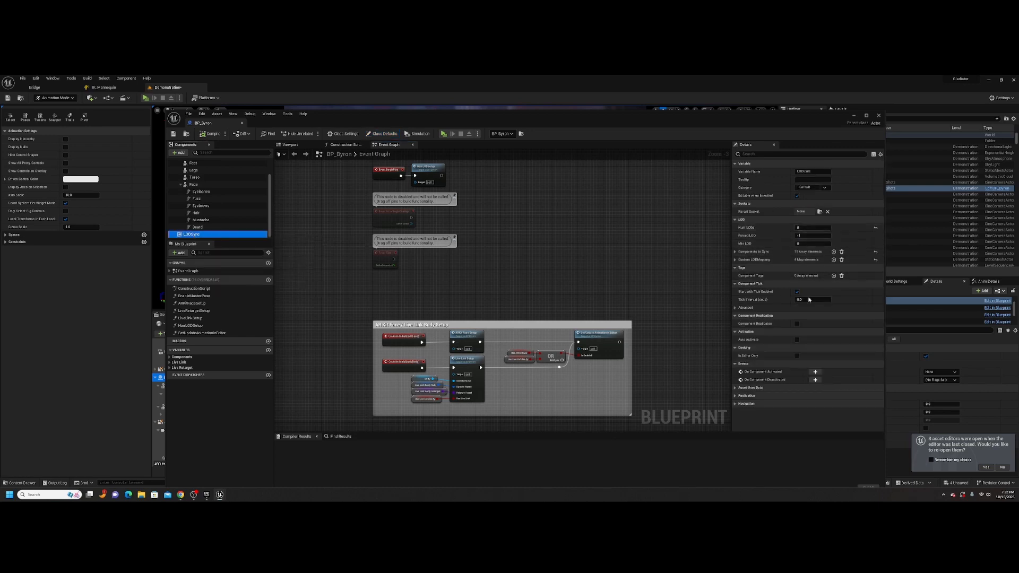
left_click(800, 237)
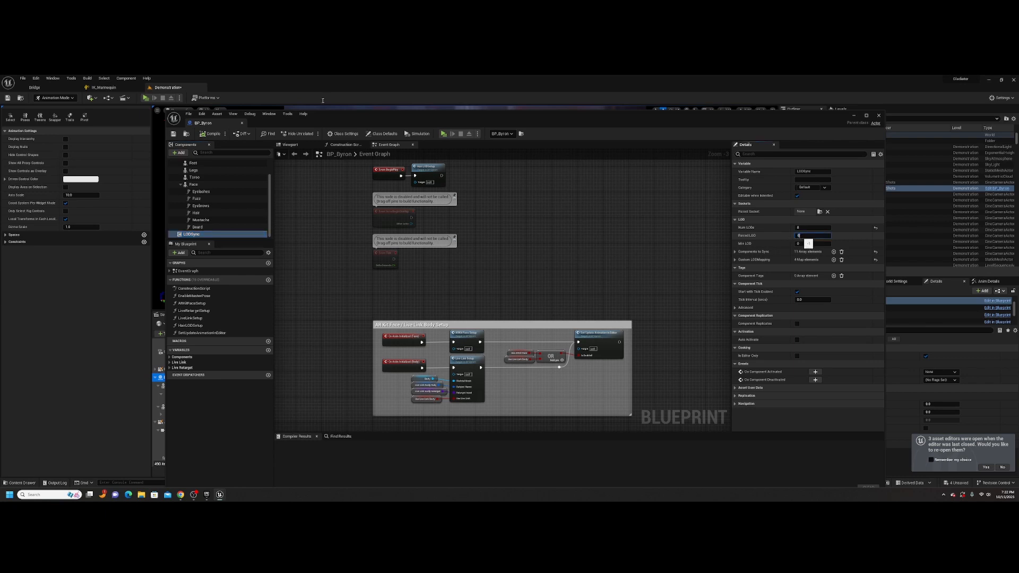
Step: Compile and save the BP_Byron Blueprint and close its editor
left_click(172, 135)
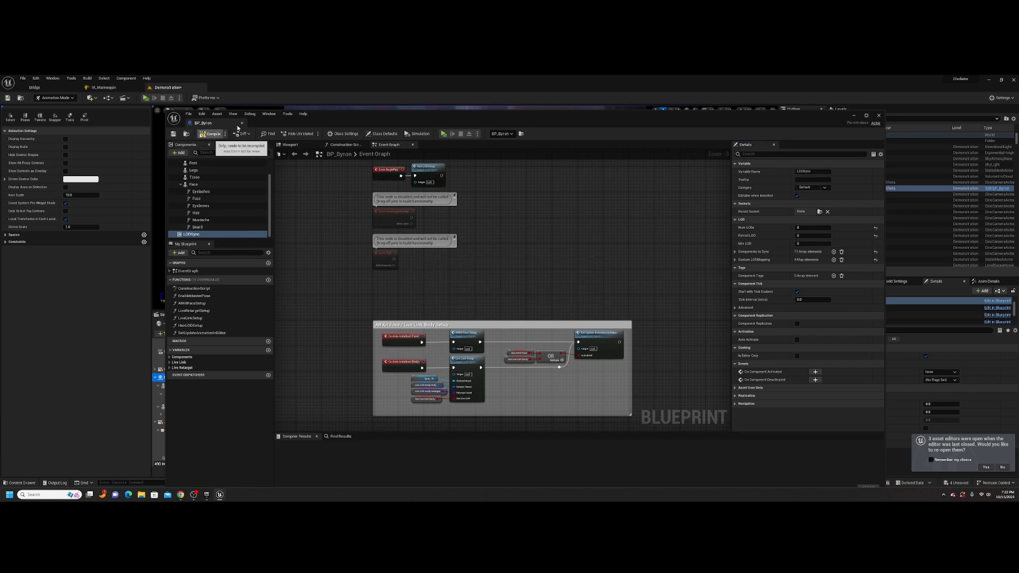
left_click(174, 135)
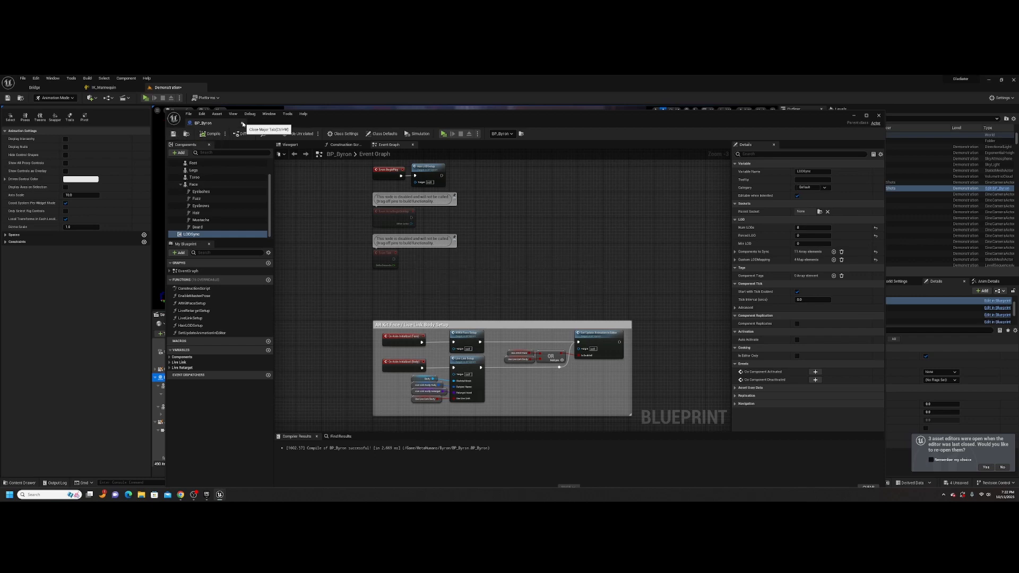
left_click(242, 124)
Step: Play the sequence from the end of the first Back2Shot cut, and replay the transition from LeeMedium to the final back-view shot
left_click(555, 335)
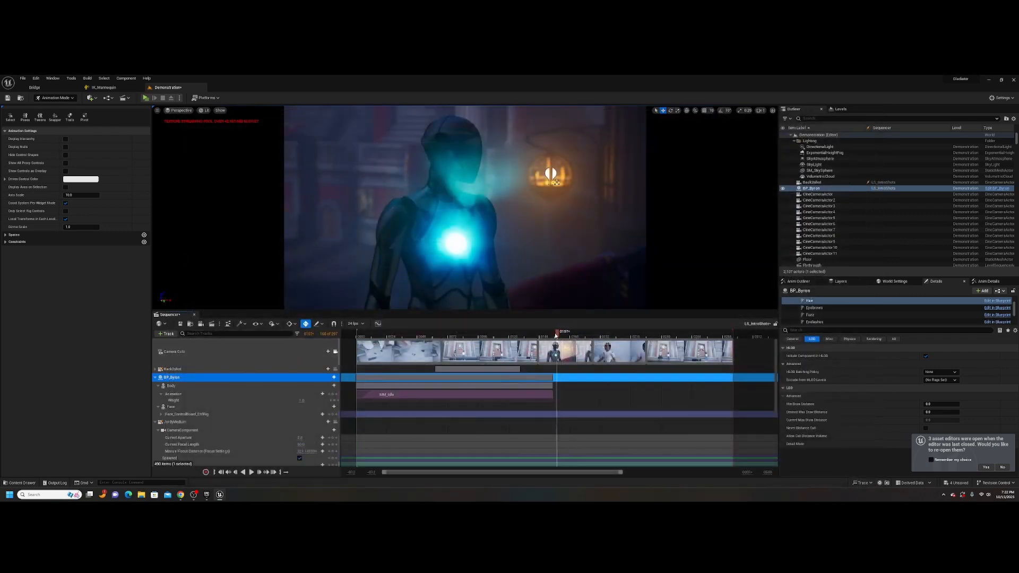
left_click_drag(555, 336, 529, 336)
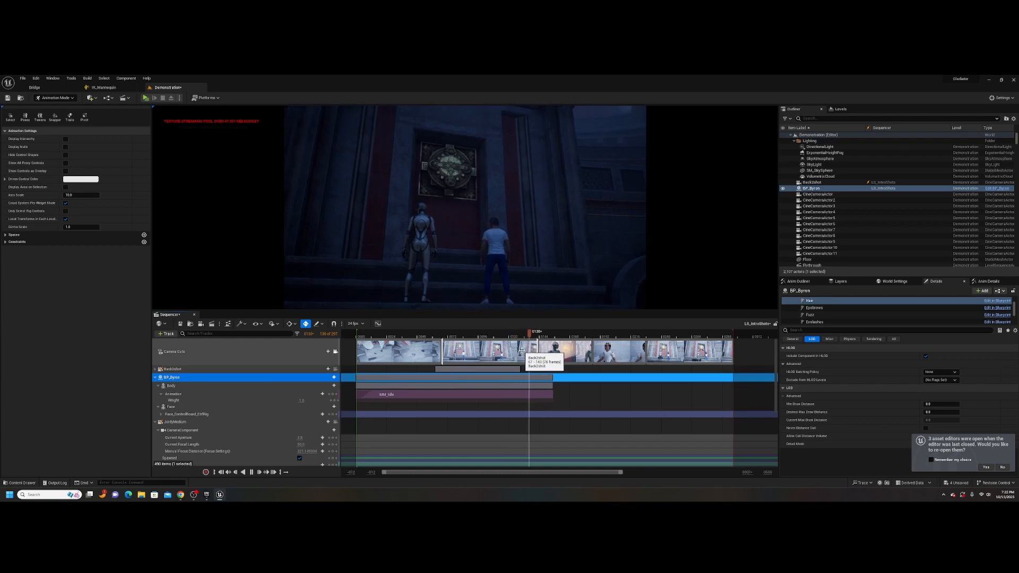
key("space")
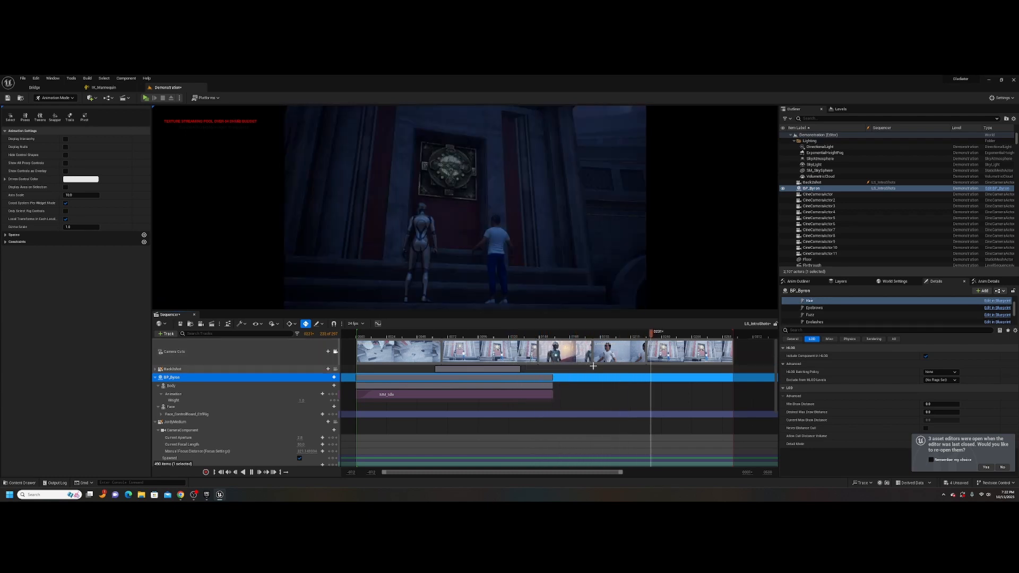
key("space")
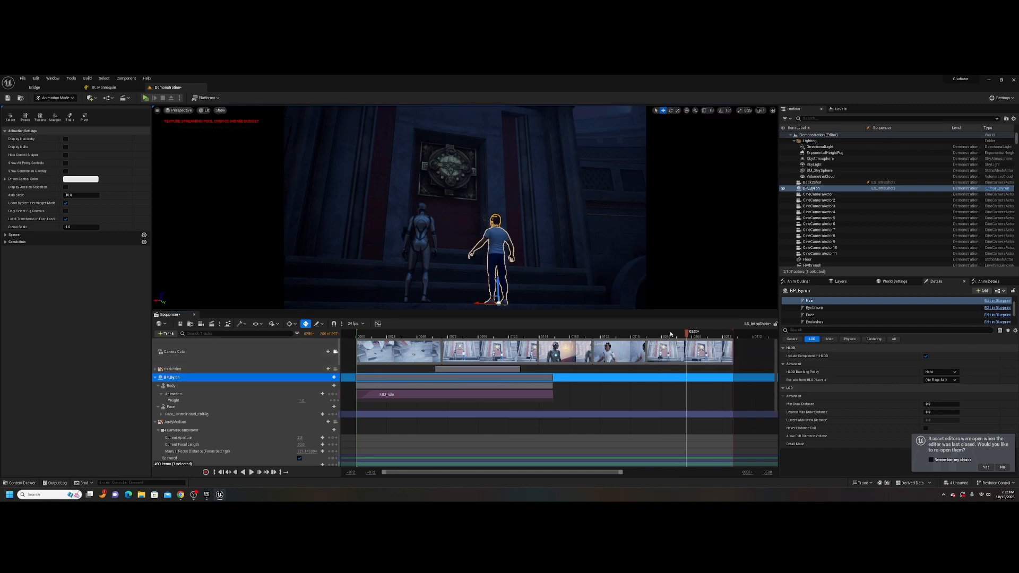
left_click_drag(662, 335, 633, 335)
key("space")
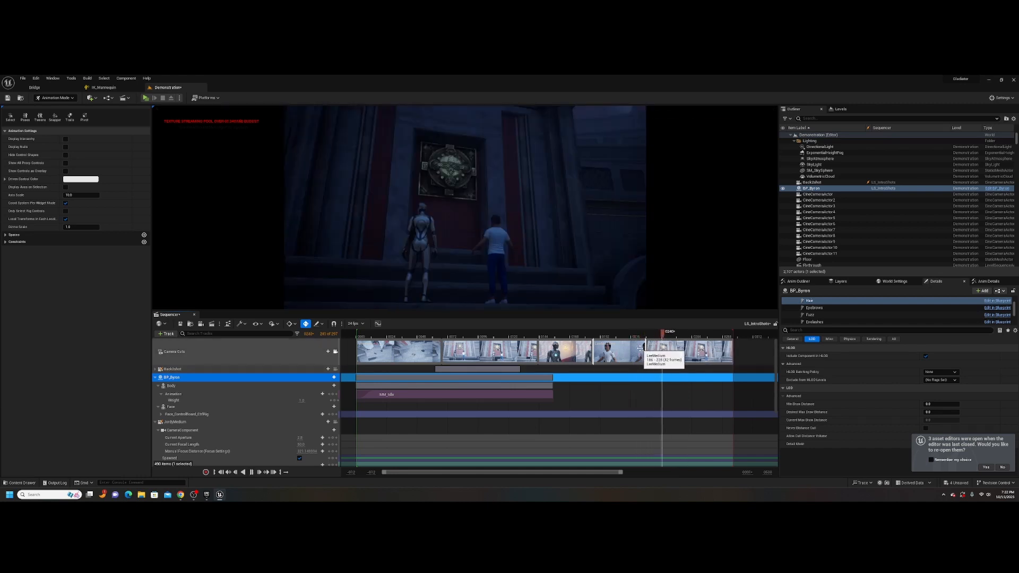
key("space")
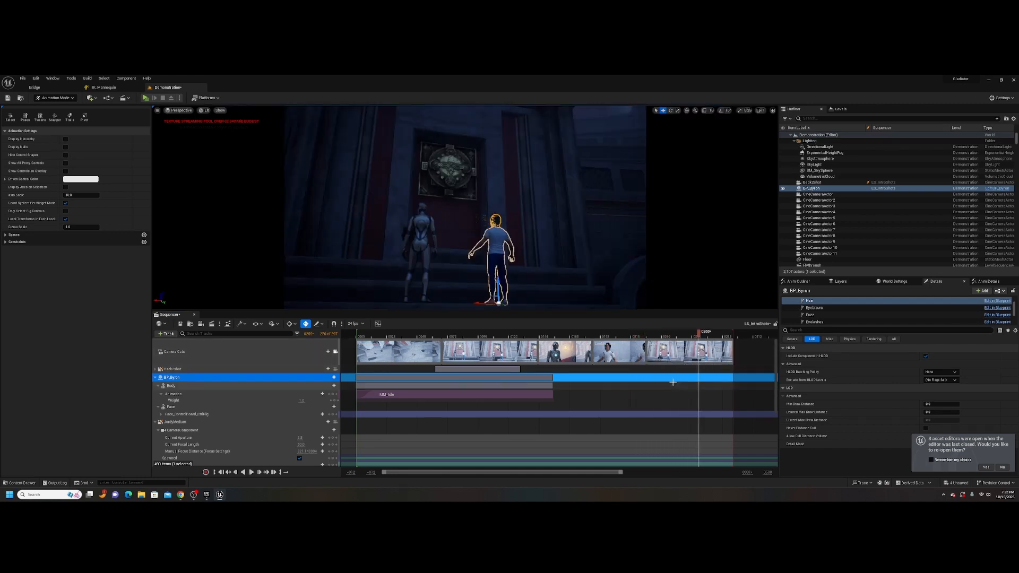
Step: Place the playhead near the start of the final back-view shot and create a new cine camera there
left_click_drag(698, 335, 655, 336)
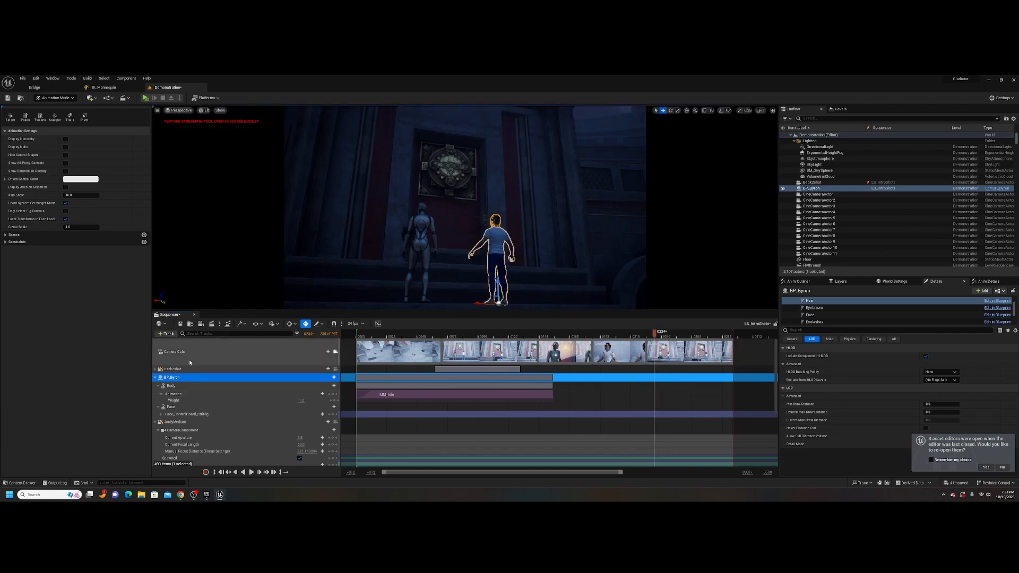
left_click(201, 323)
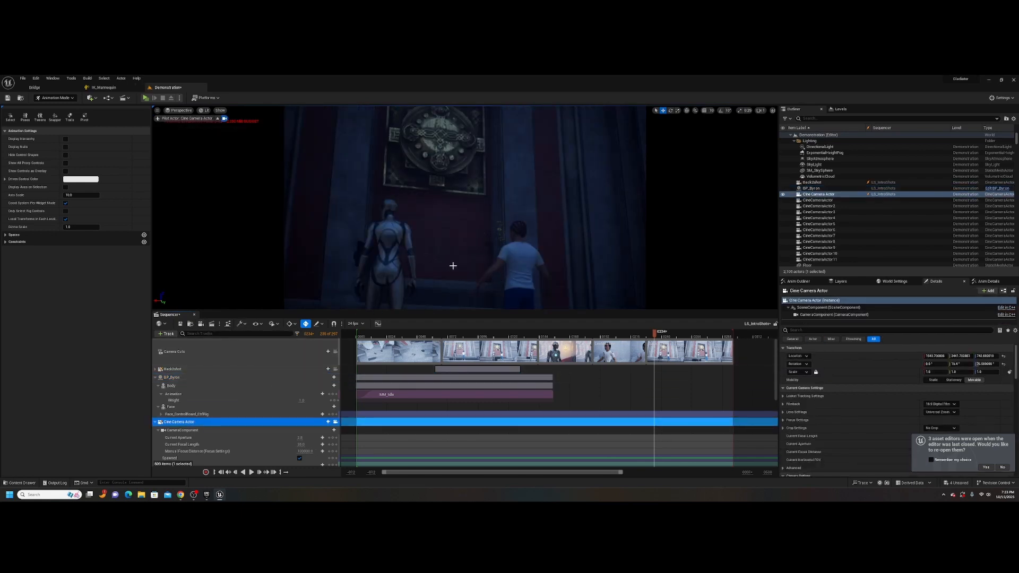
Step: Move the new cine camera closer behind the two characters facing the door and adjust its manual focus distance
mouse_move(455, 266)
right_mouse_down()
mouse_move(435, 306)
mouse_move(434, 274)
mouse_move(454, 265)
right_mouse_up()
key("e")
key("q")
key("w")
key("q")
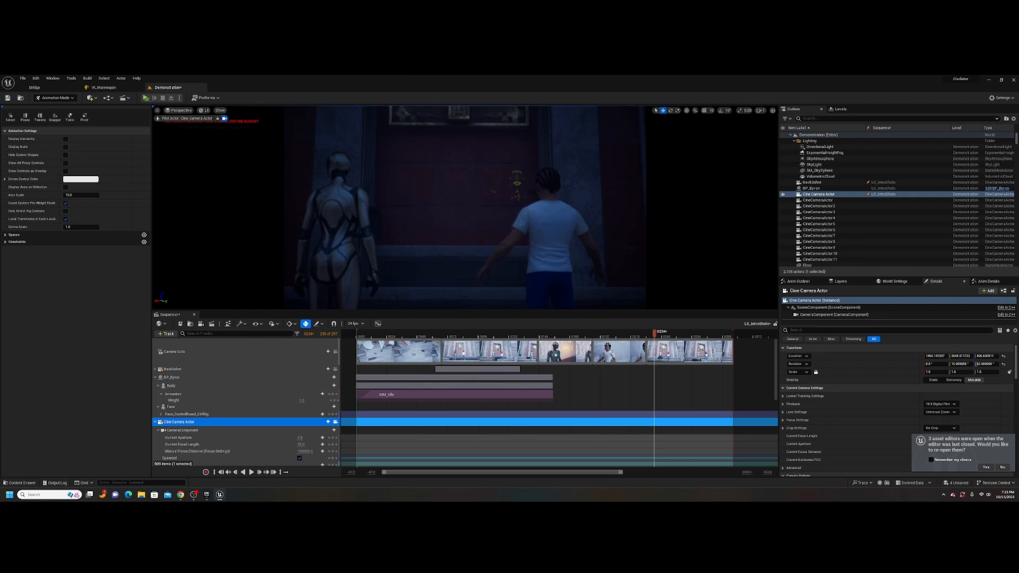
key("s")
mouse_move(455, 265)
right_mouse_down()
mouse_move(446, 263)
mouse_move(471, 260)
right_mouse_up()
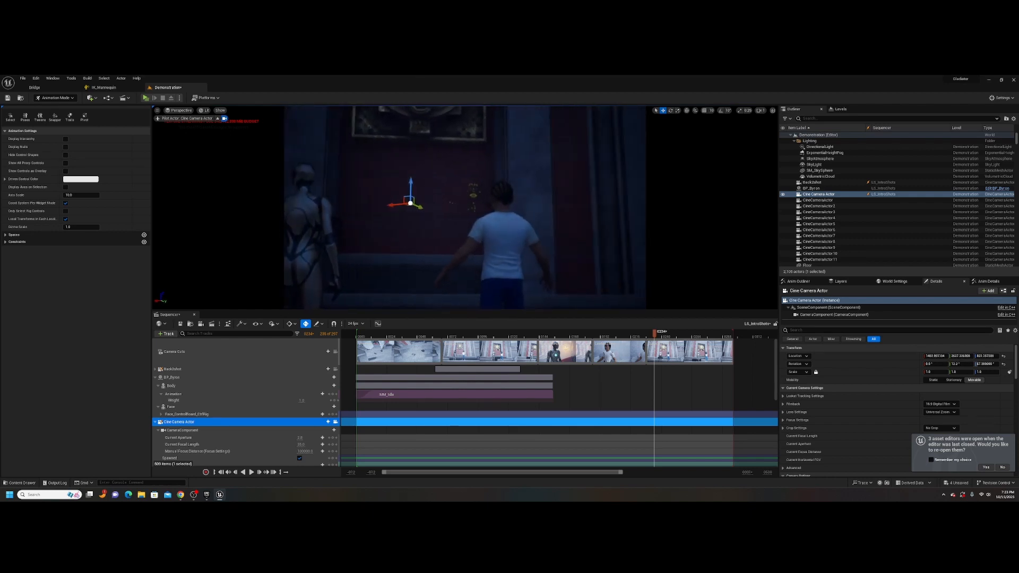
key("a")
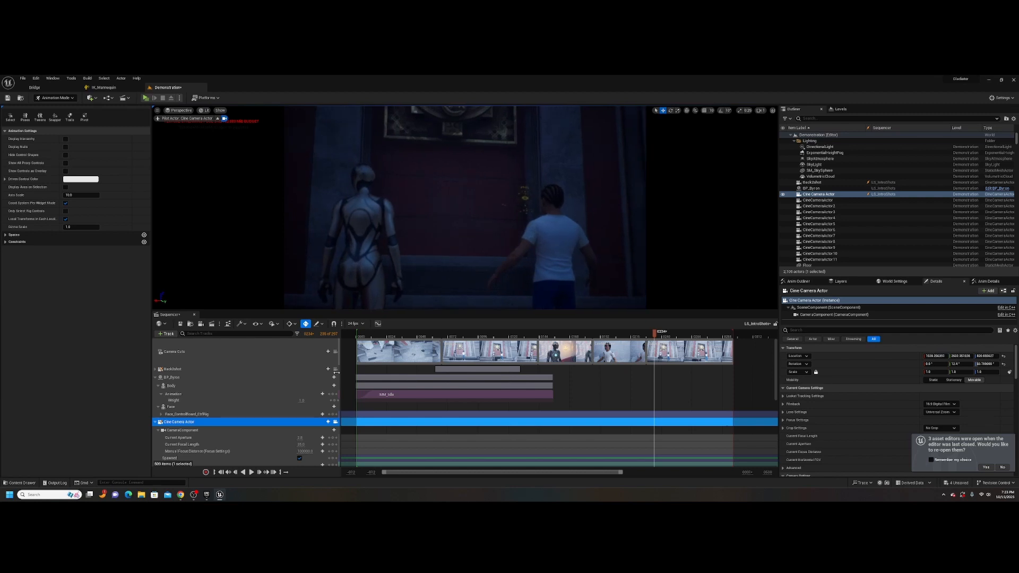
left_click(305, 452)
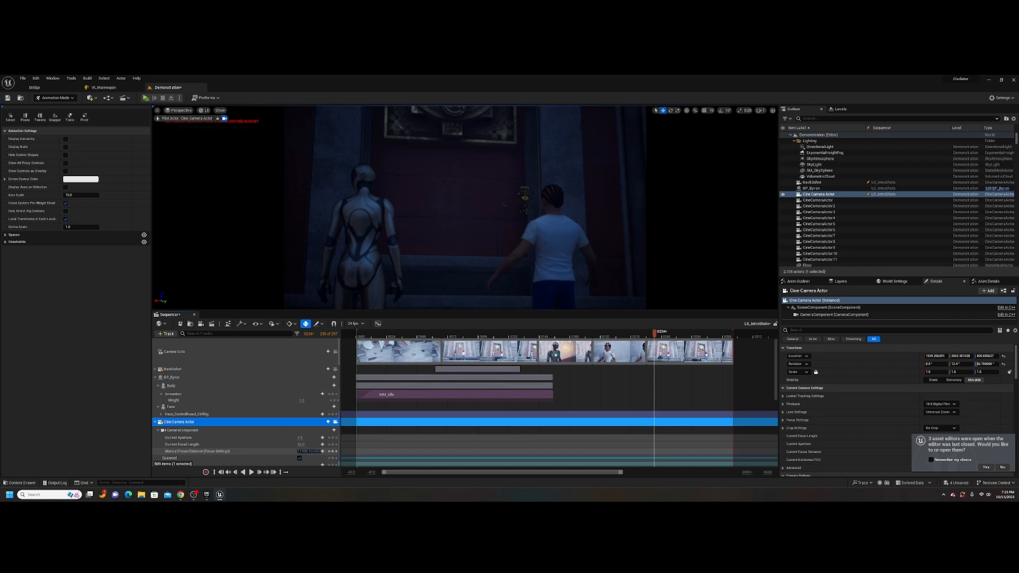
mouse_move(307, 451)
left_mouse_down()
mouse_move(291, 451)
mouse_move(300, 451)
left_mouse_up()
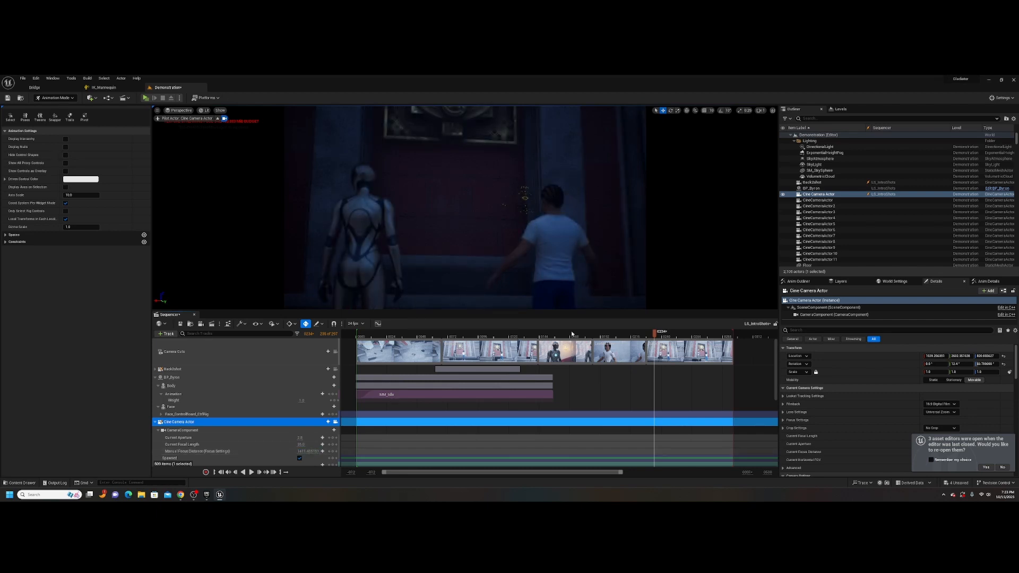
Step: Delete the final Back2Shot cut and add Cine Camera Actor to the Camera Cuts track slightly past that cut's start
left_click_drag(653, 333, 661, 334)
left_click(665, 350)
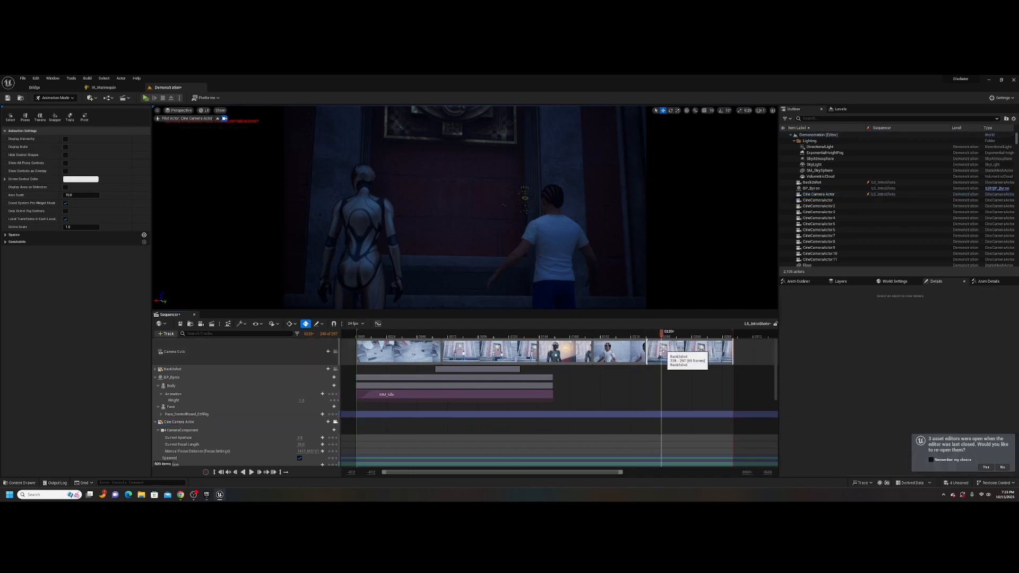
key("Delete")
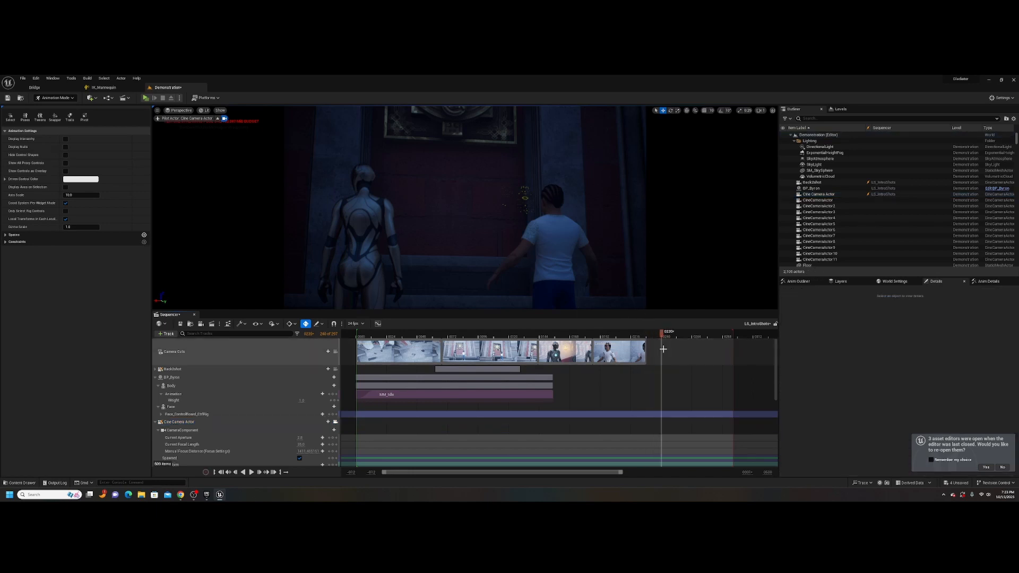
left_click(328, 351)
mouse_move(356, 379)
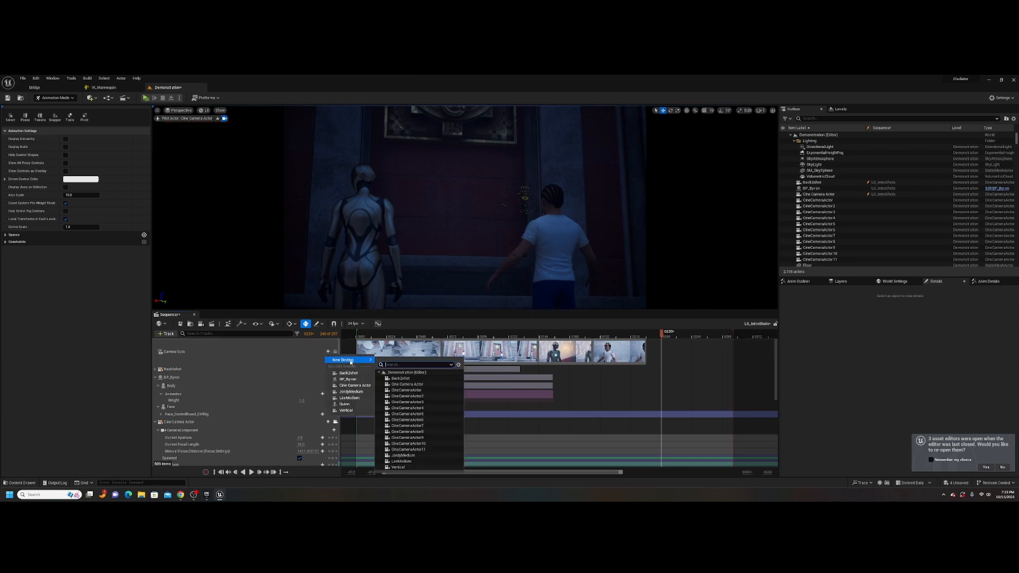
left_click(364, 386)
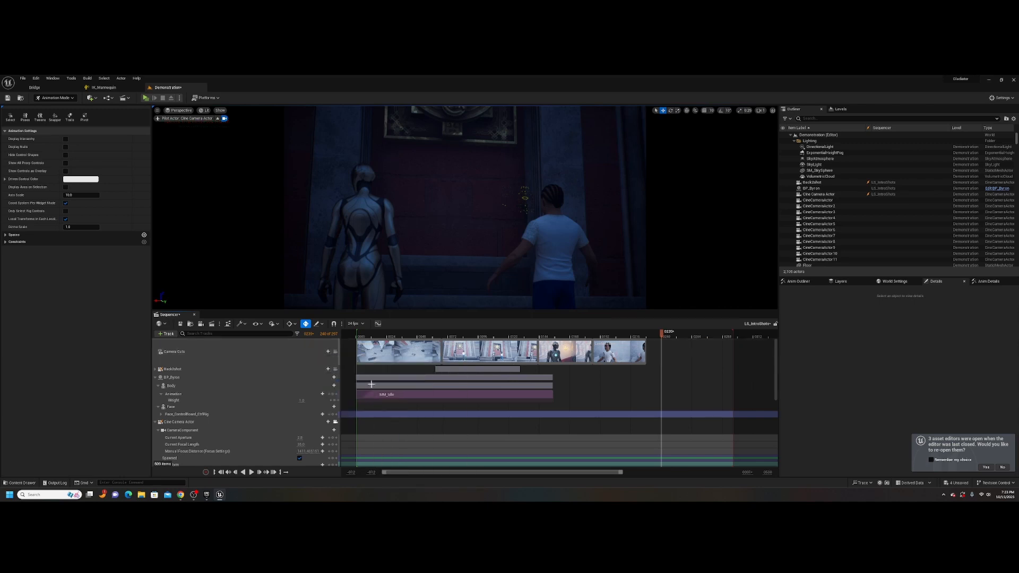
Step: Lock the viewport to the camera cuts and play the sequence from the first Back2Shot cut into the last shot
left_click_drag(661, 333, 505, 340)
left_click(336, 352)
key("space")
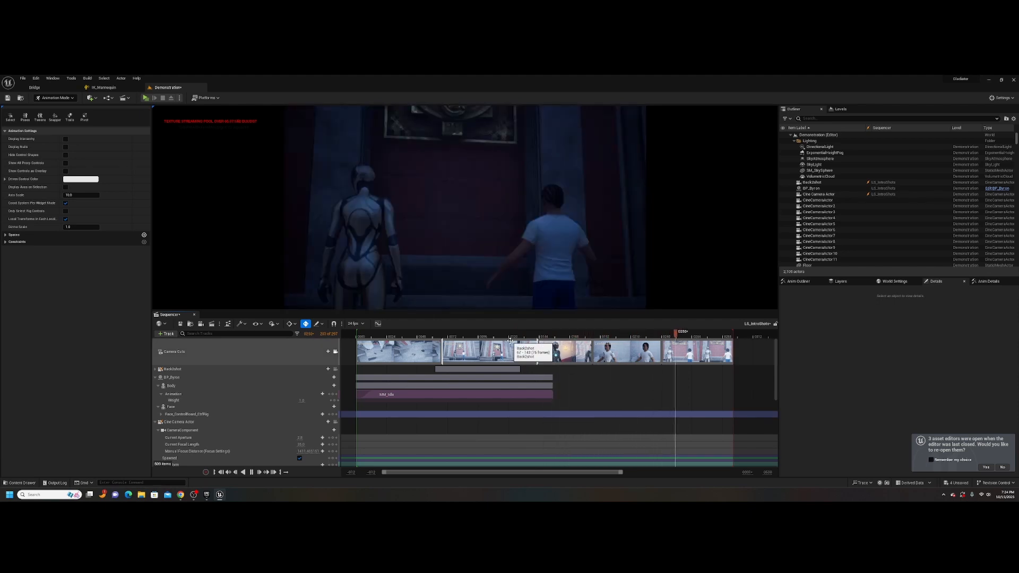
key("space")
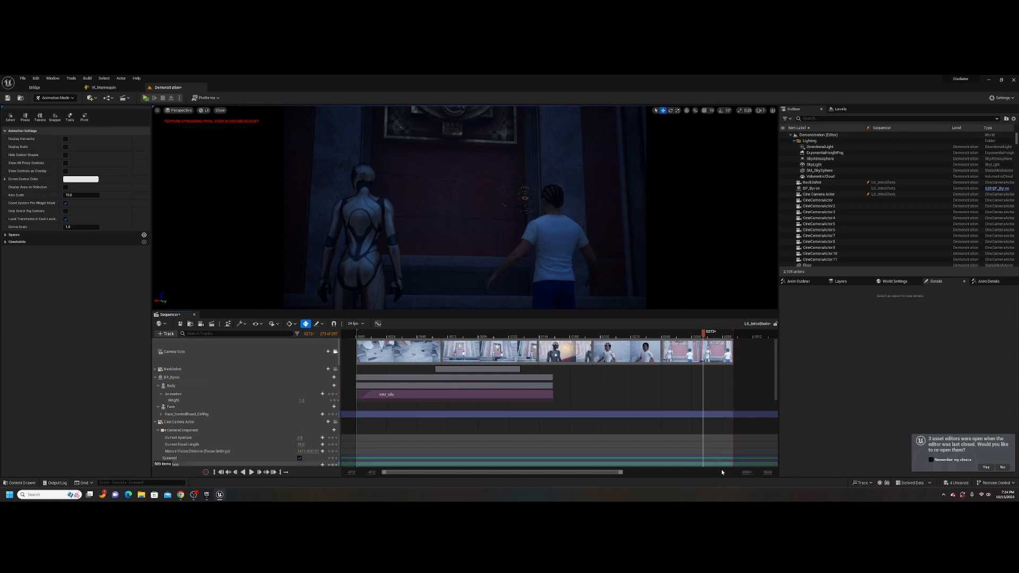
Step: Set the timeline's working range end to 1000, widen the visible range, and extend the playback end well past the last shot
left_click(767, 473)
type("1000")
key("Return")
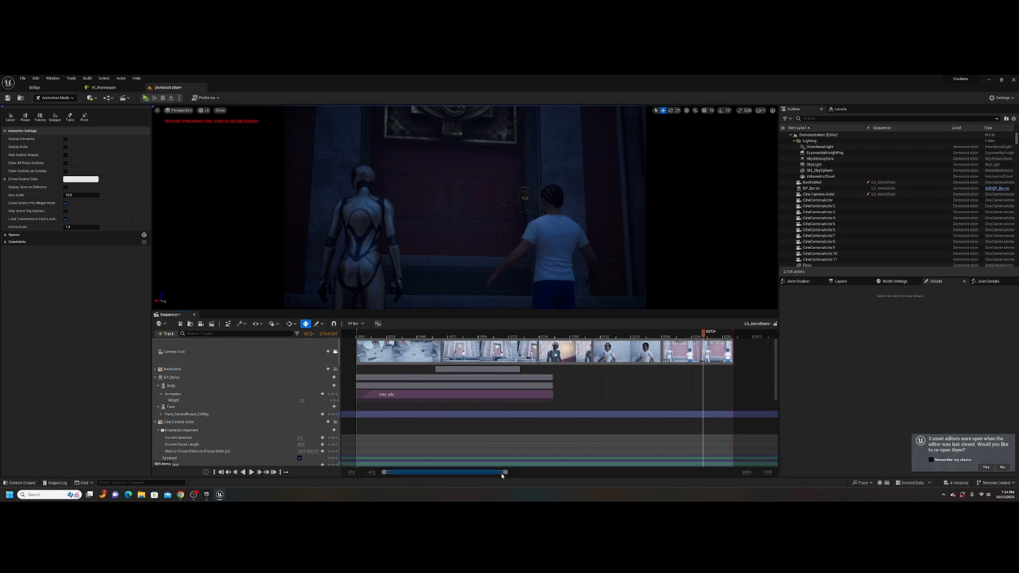
left_click_drag(501, 473, 549, 473)
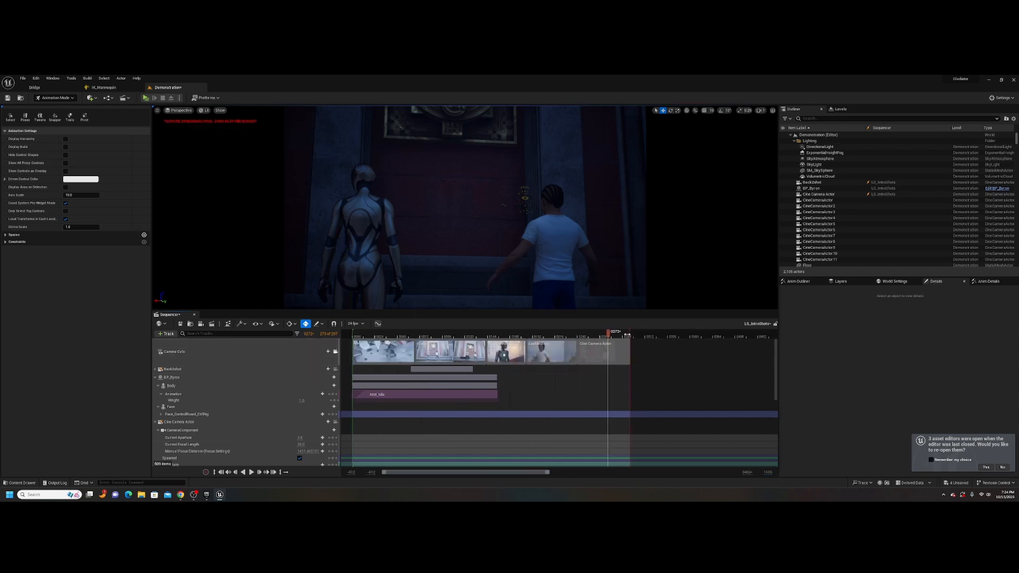
left_click_drag(629, 334, 764, 334)
left_click_drag(548, 473, 576, 474)
left_click_drag(704, 334, 770, 334)
left_click_drag(571, 336, 587, 336)
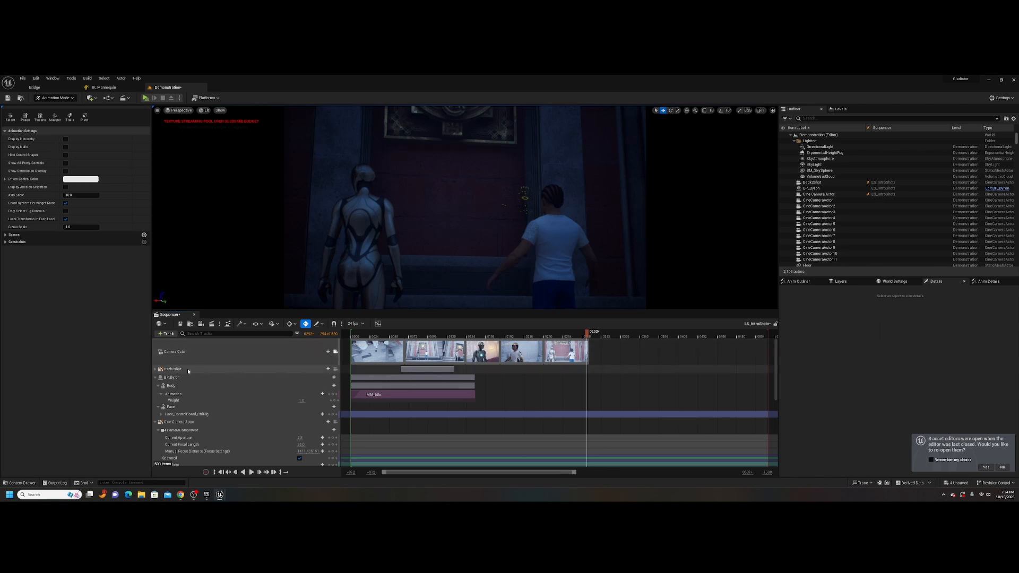
Step: Collapse the BP_Byron, Cine Camera Actor, JordyMedium and LeeMedium tracks in the sequence
left_click(157, 378)
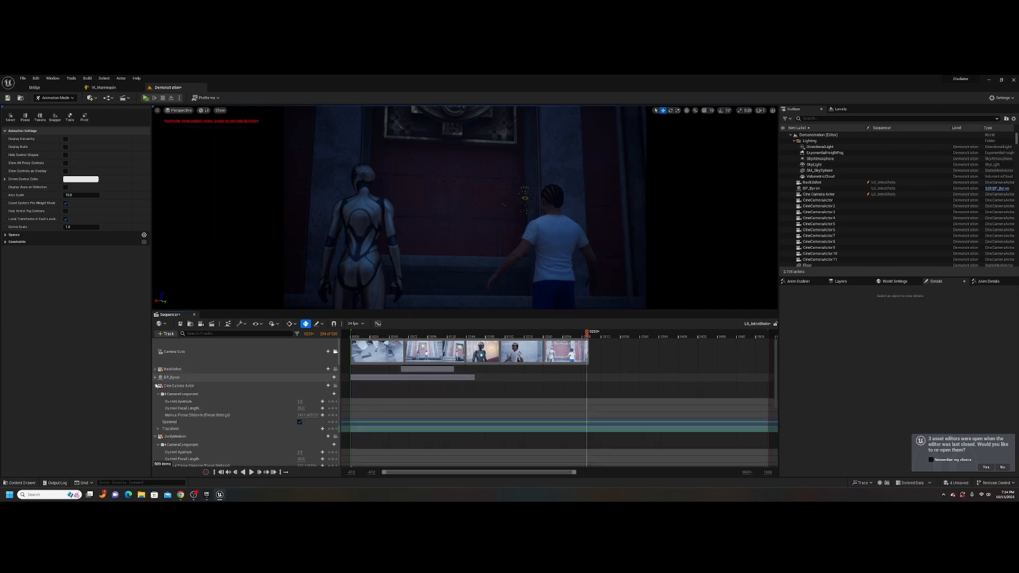
left_click(156, 386)
left_click(156, 394)
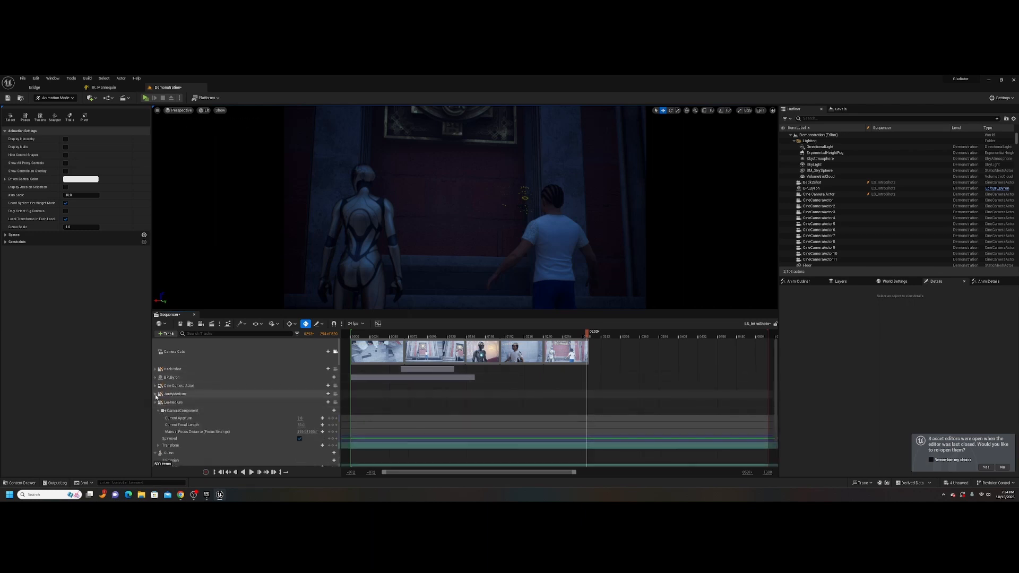
left_click(156, 402)
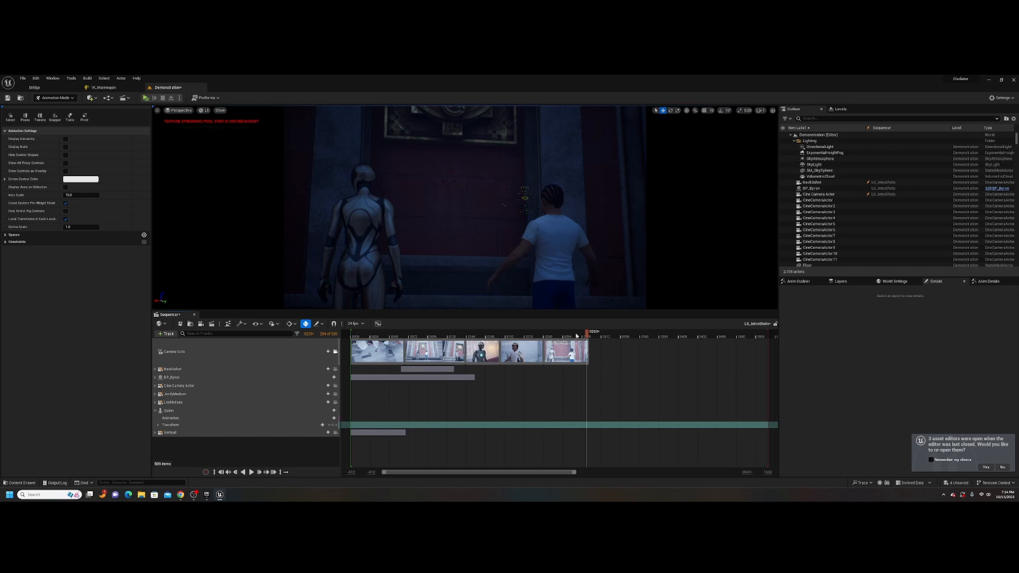
Step: Place the playhead shortly before the end of the last filled shot and create another cine camera there
left_click_drag(580, 333, 559, 334)
mouse_move(560, 338)
left_mouse_down()
mouse_move(538, 338)
mouse_move(575, 342)
left_mouse_up()
left_click_drag(575, 336, 578, 335)
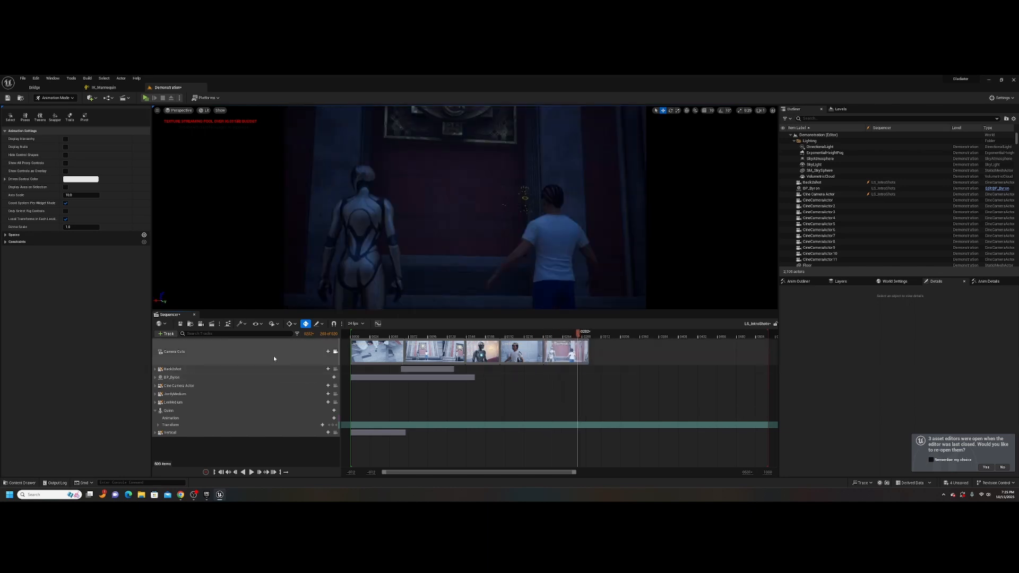
left_click(210, 325)
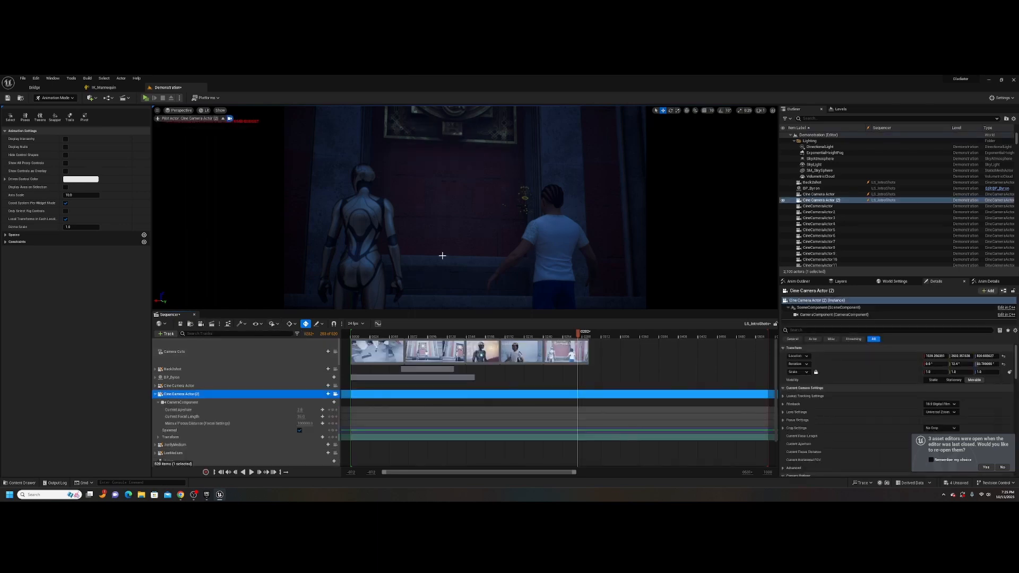
Step: Pilot Cine Camera Actor (2) around to the characters' side and set its current focal length to 30
mouse_move(517, 220)
right_mouse_down()
mouse_move(435, 228)
mouse_move(355, 276)
mouse_move(267, 269)
mouse_move(554, 188)
mouse_move(494, 199)
mouse_move(491, 255)
mouse_move(505, 205)
right_mouse_up()
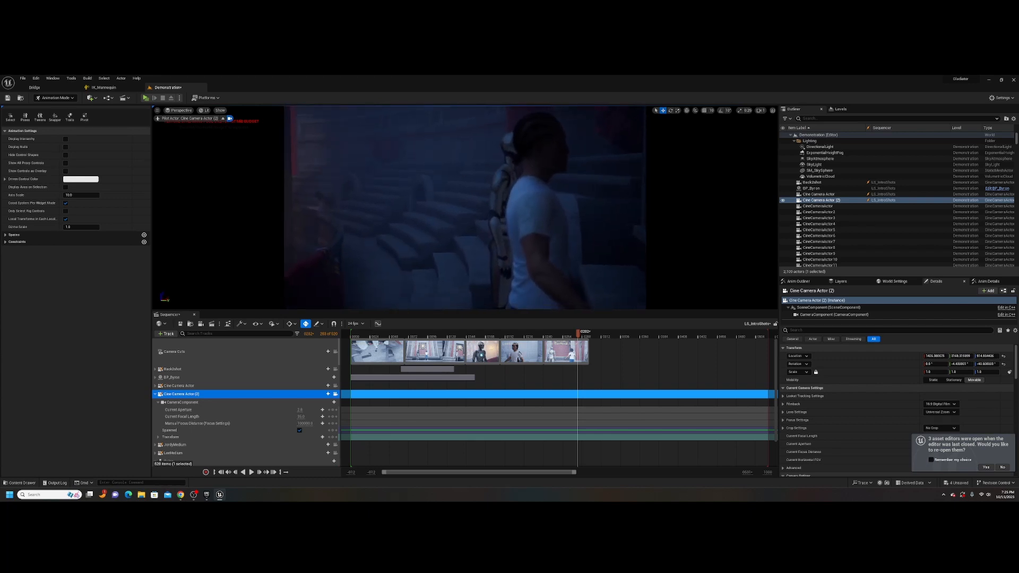
right_click_drag(432, 205, 345, 254)
key("d")
key("a")
key("d")
key("d")
key("e")
key("a")
key("d")
left_click(301, 417)
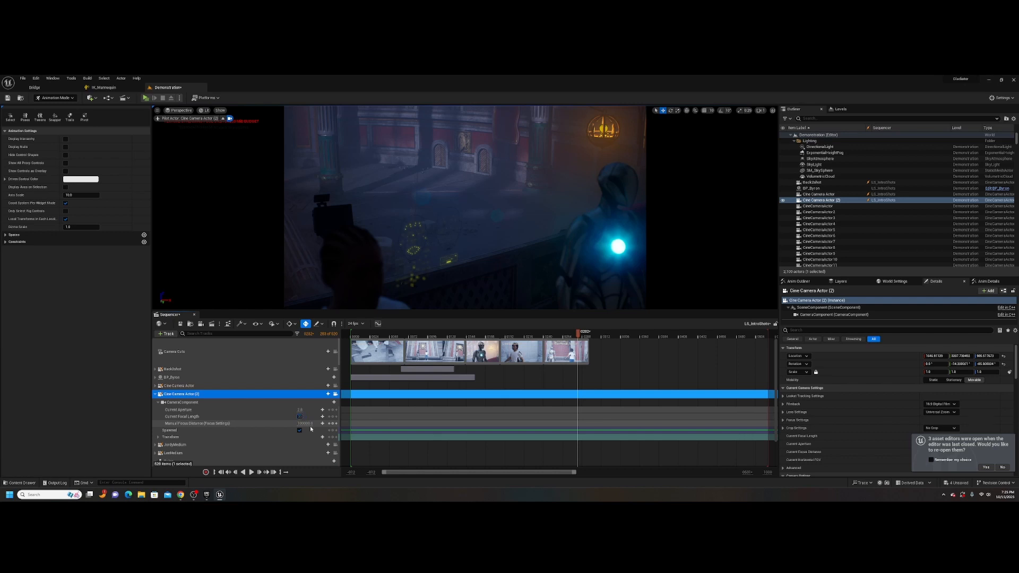
type("30")
key("Return")
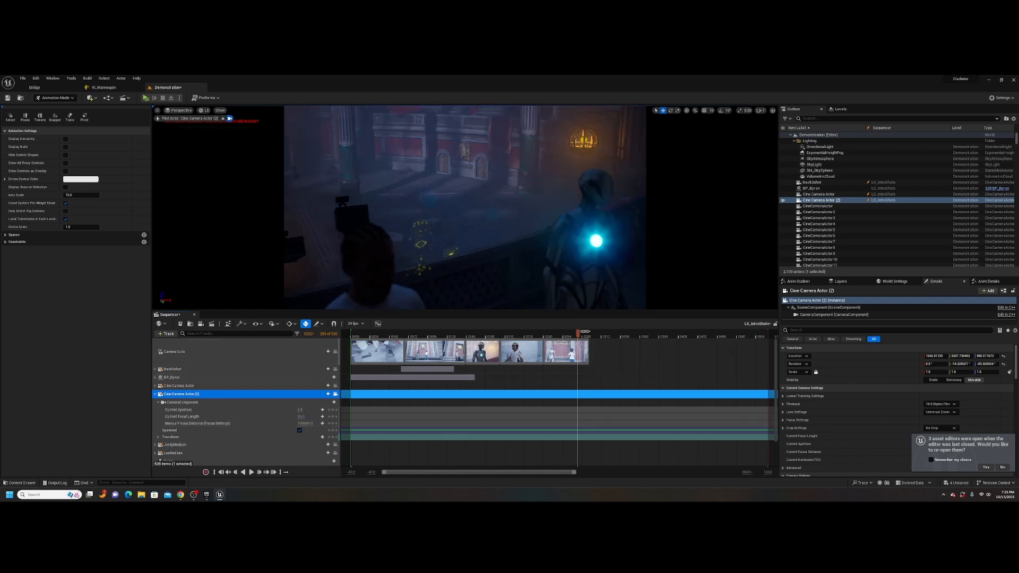
Step: Frame Cine Camera Actor (2) from beside the man in the white shirt, with the glowing-chested mannequin standing beyond him
right_click_drag(464, 207, 425, 213)
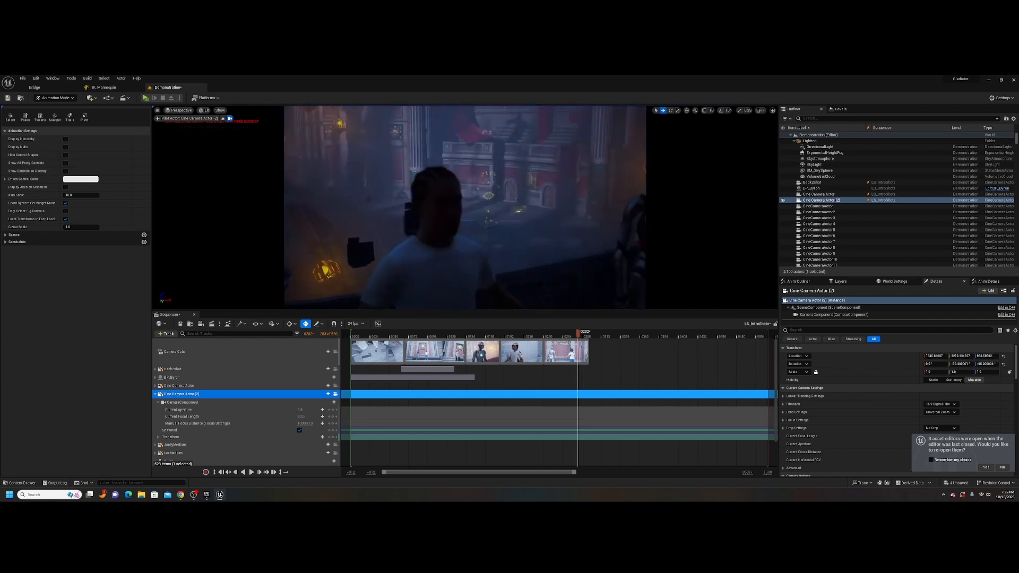
key("a")
right_click_drag(465, 207, 601, 181)
key("q")
key("e")
key("q")
key("e")
key("q")
key("w")
key("a")
key("a")
right_click_drag(477, 210, 547, 210)
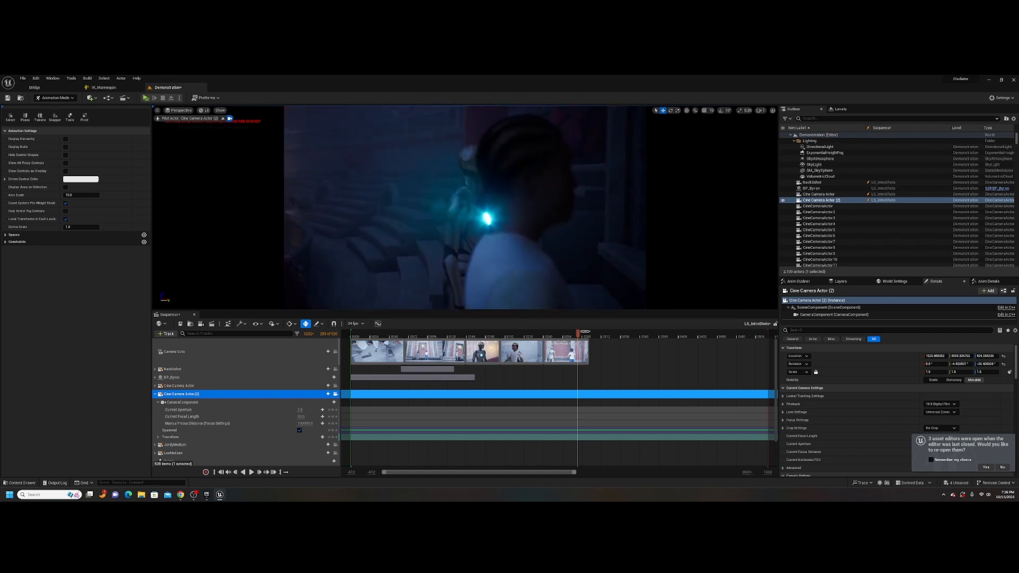
key("d")
key("w")
right_click_drag(478, 208, 441, 195)
key("q")
key("d")
key("a")
key("w")
key("d")
scroll(439, 192, "down", 2)
key("w")
key("a")
key("d")
key("e")
key("q")
key("s")
key("a")
key("d")
key("s")
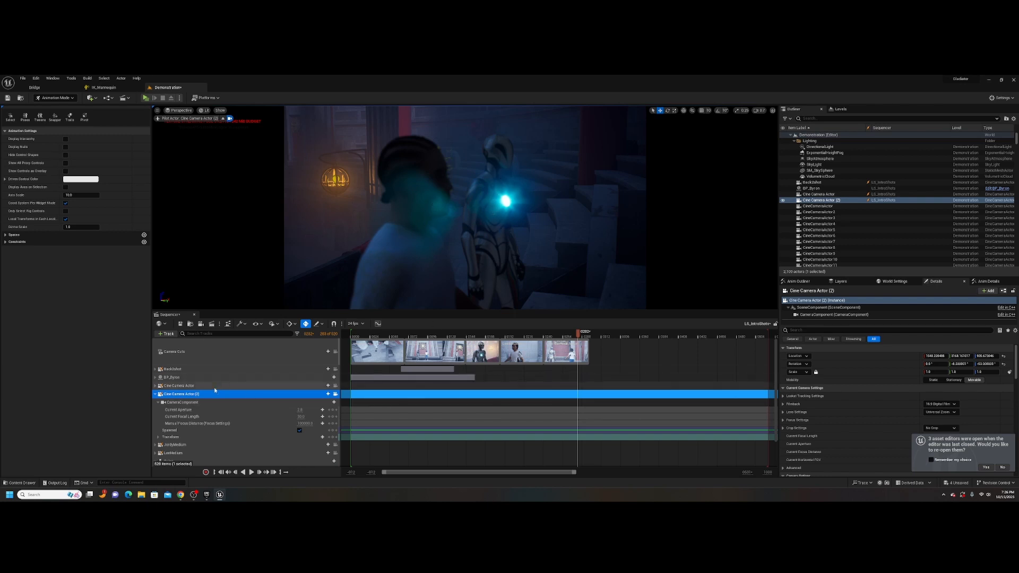
Step: Add Cine Camera Actor (2) to the Camera Cuts track at the playhead, and move the playhead to the middle of that cut
left_click(328, 351)
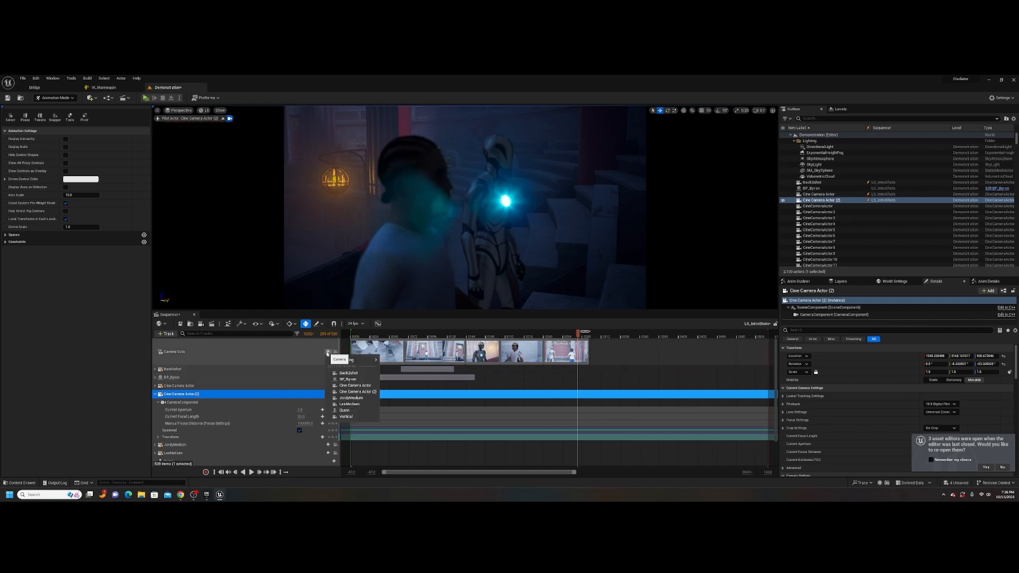
left_click(358, 392)
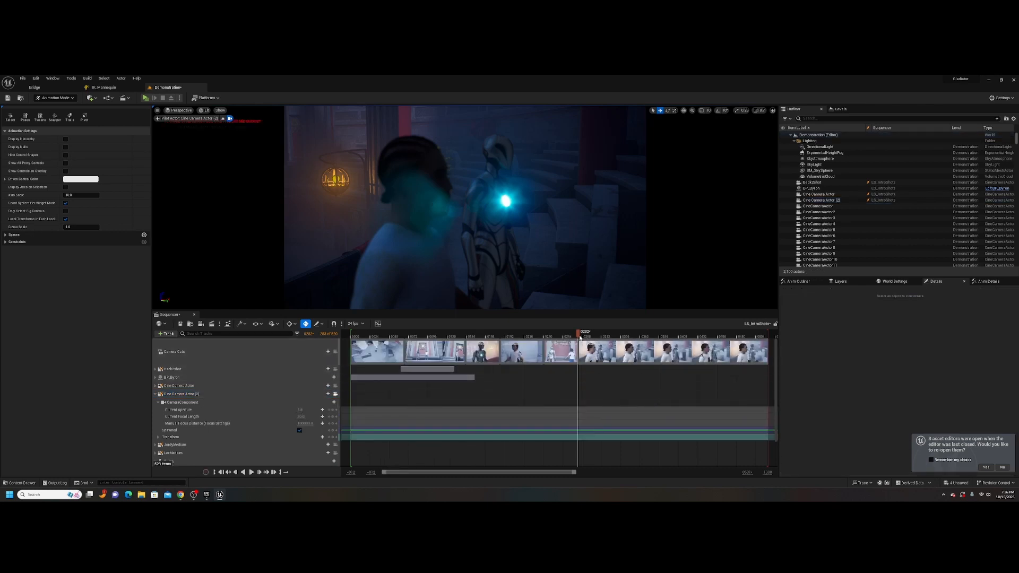
mouse_move(578, 336)
left_mouse_down()
mouse_move(564, 337)
mouse_move(597, 341)
mouse_move(580, 339)
left_mouse_up()
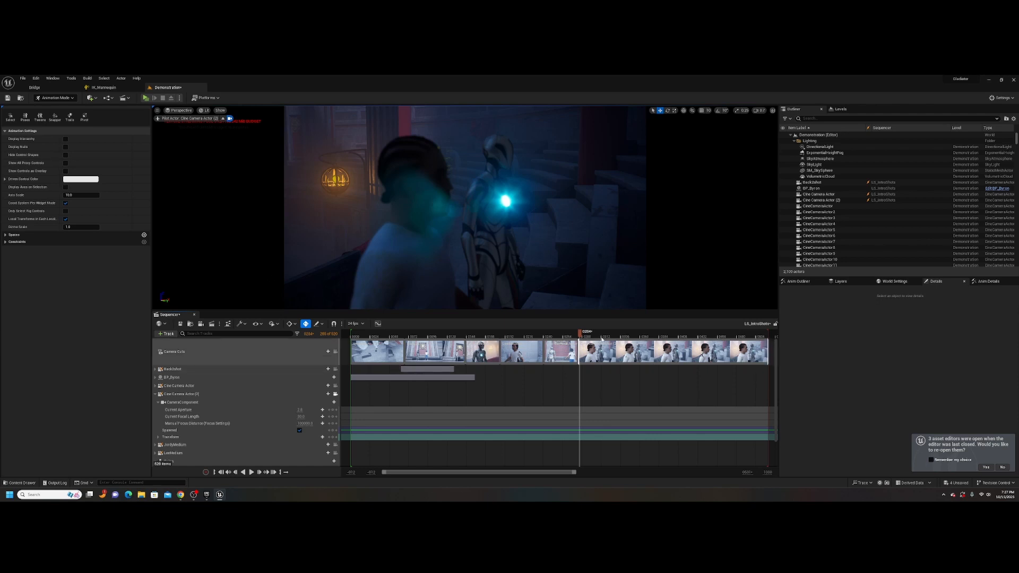
left_click_drag(612, 338, 675, 336)
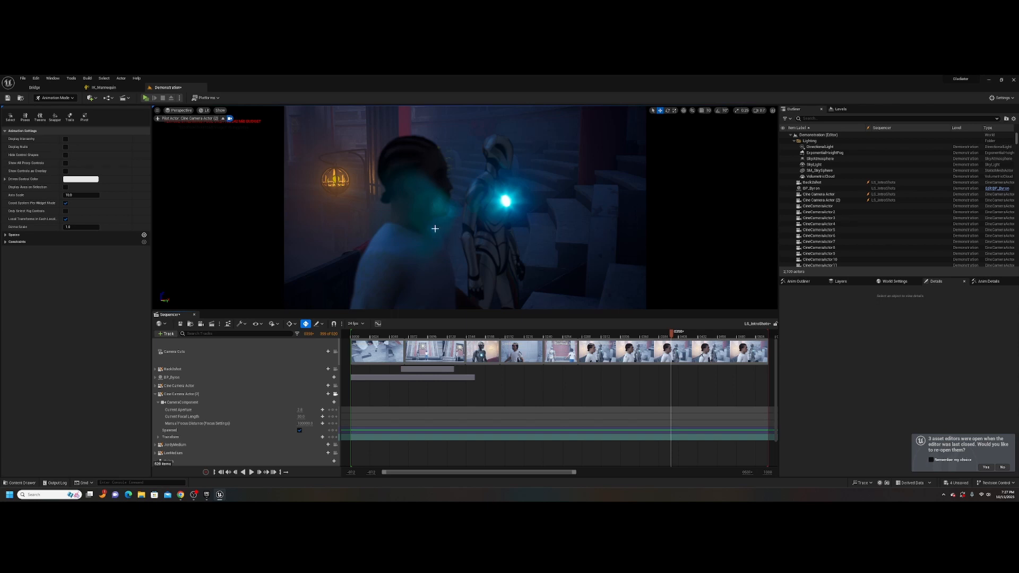
Step: Pilot Cine Camera Actor (2) away from the characters to face down the dark walkway between the stone tiers and the curved balustrade
right_click_drag(464, 207, 383, 181)
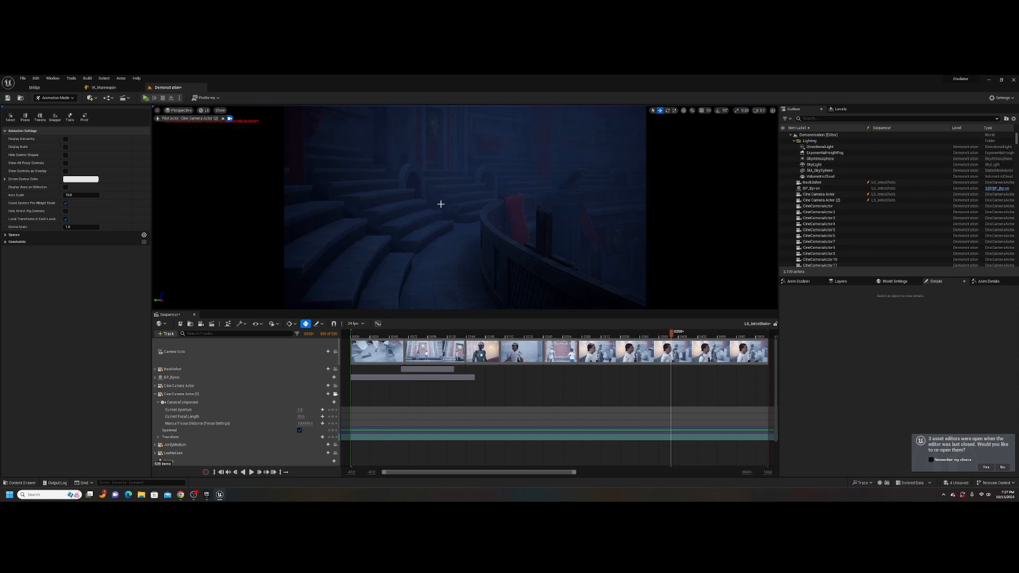
right_click_drag(425, 256, 363, 252)
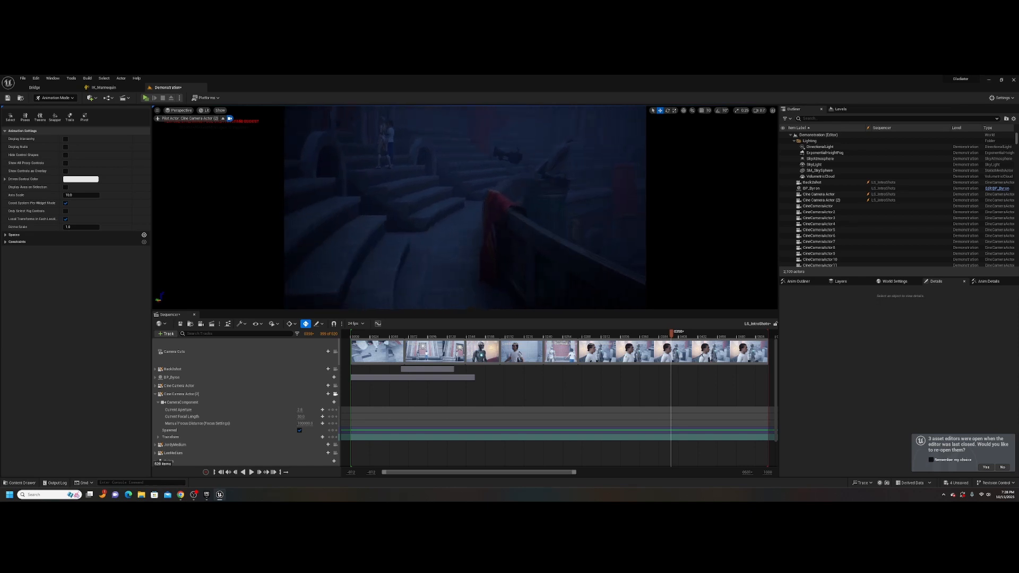
right_click_drag(464, 207, 273, 236)
key("w")
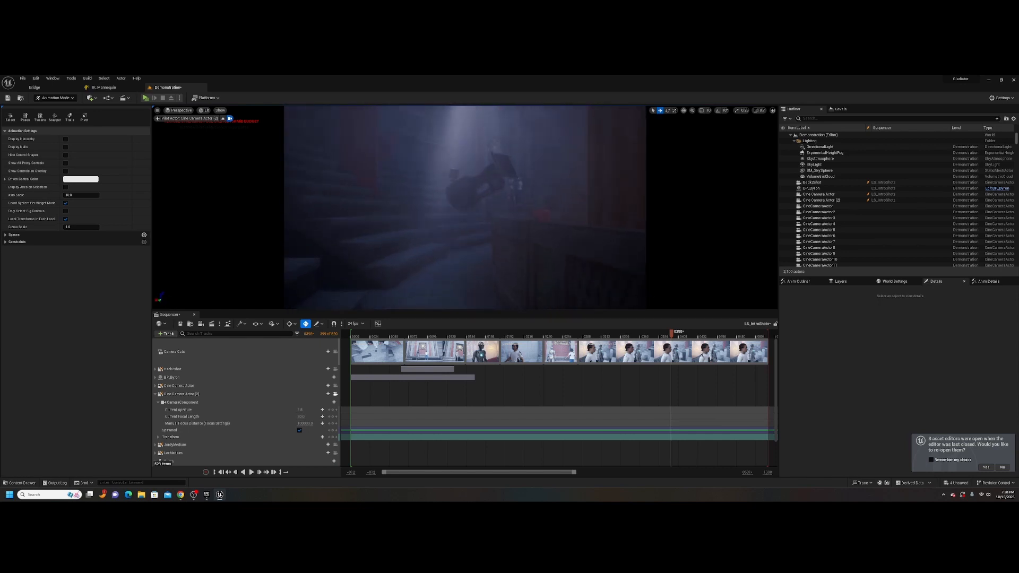
right_click_drag(465, 207, 371, 301)
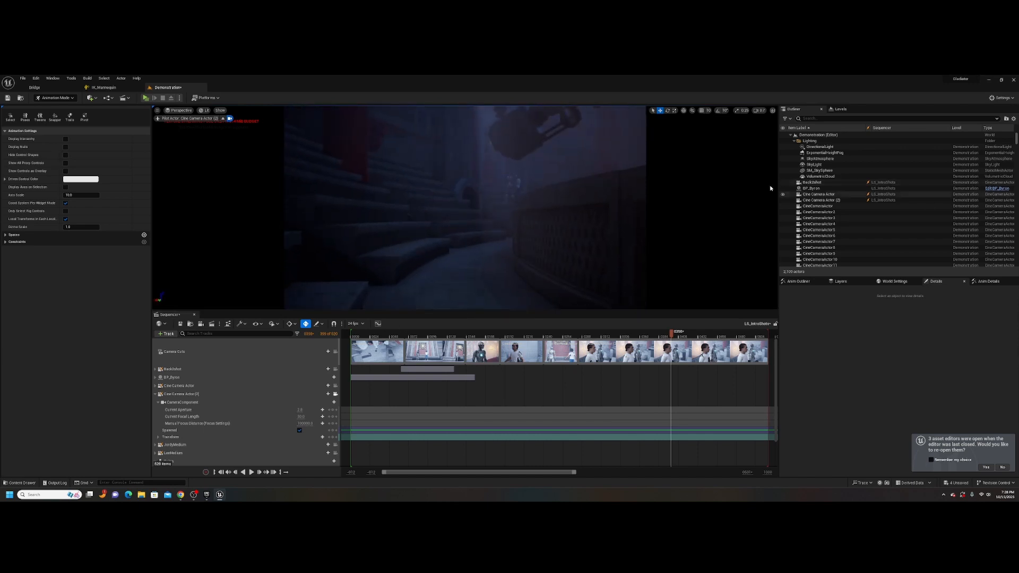
scroll(848, 245, "down", 3)
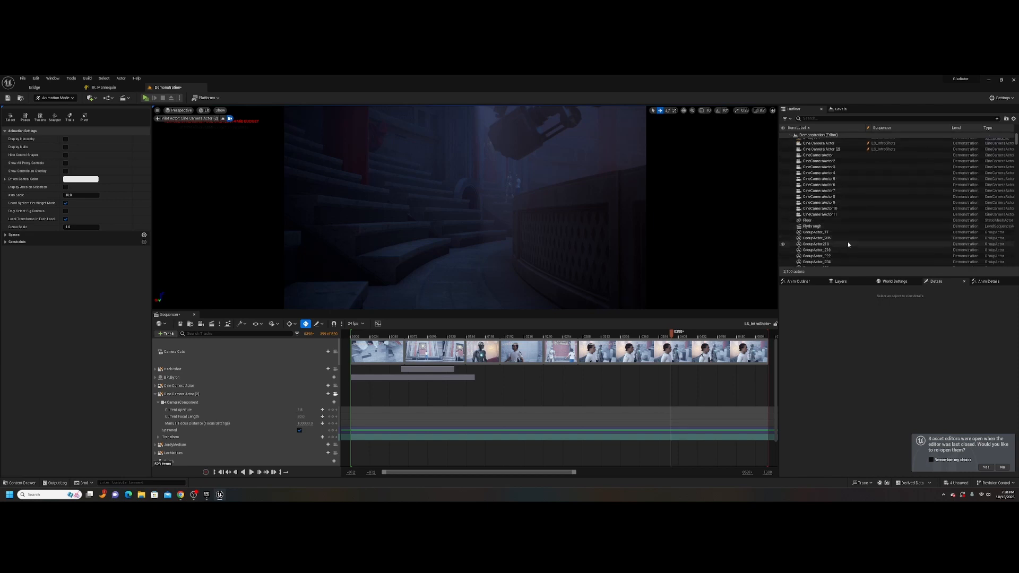
scroll(848, 245, "down", 10)
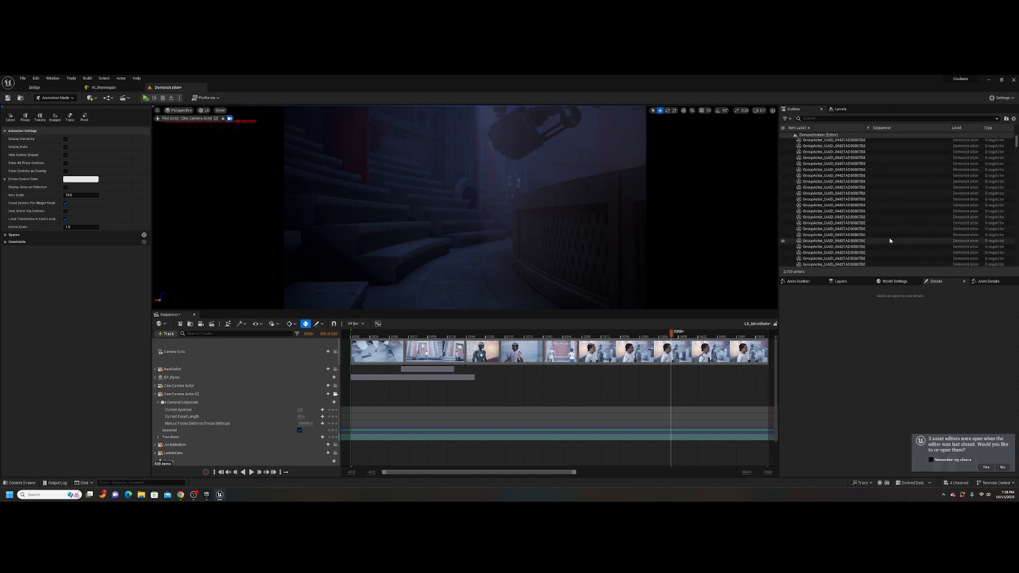
scroll(890, 241, "down", 5)
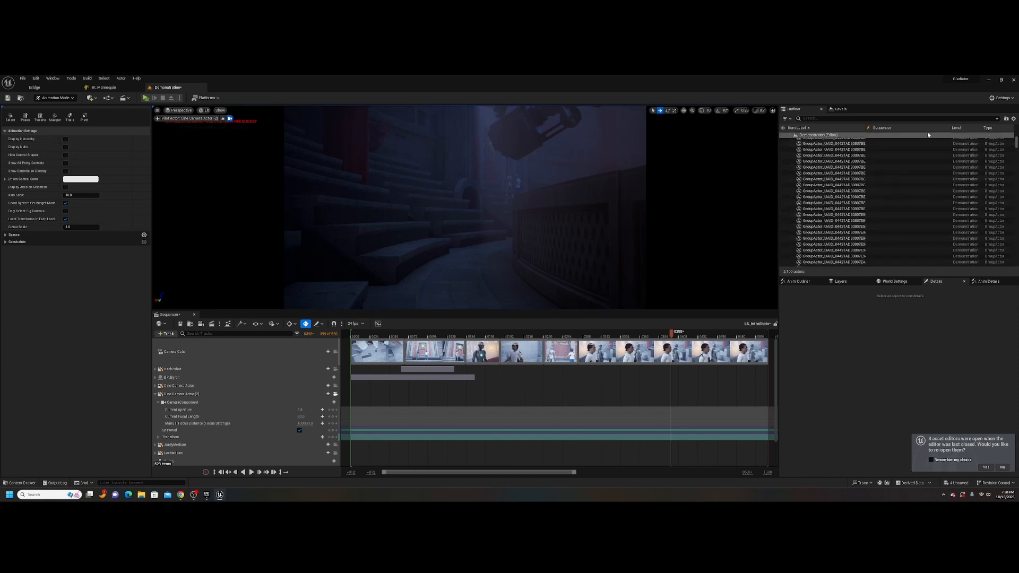
left_click(902, 118)
type("d")
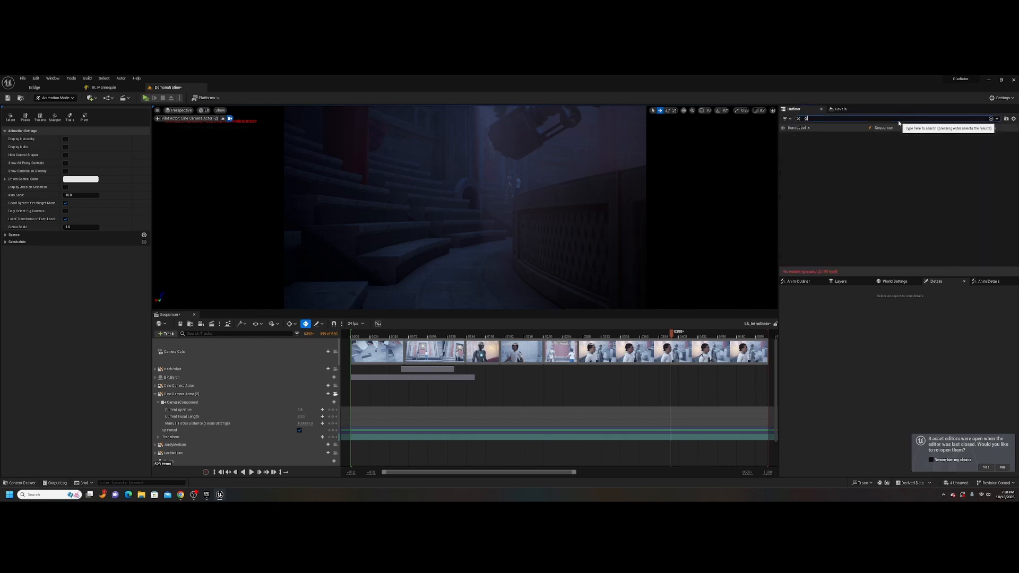
left_click(798, 119)
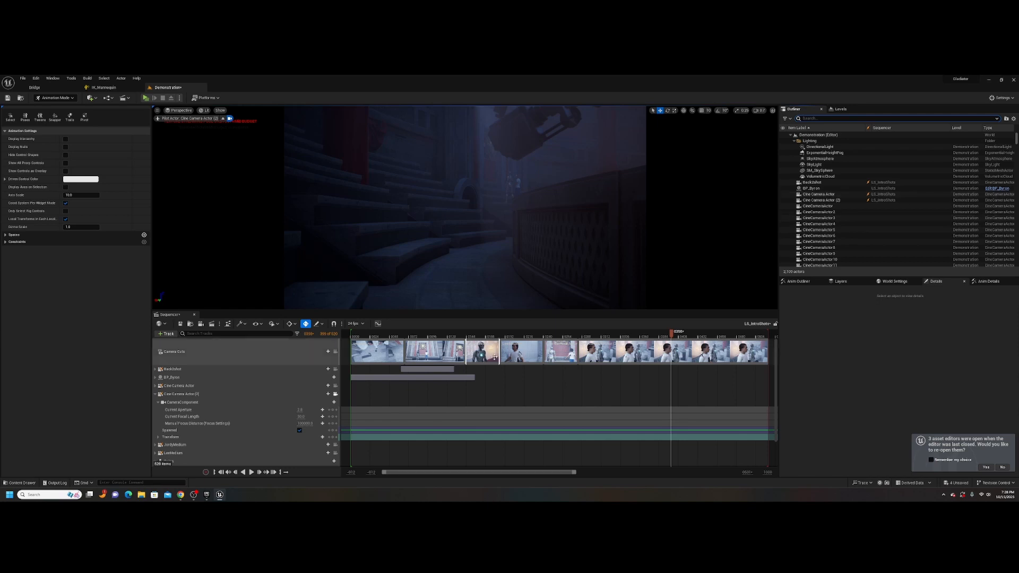
Step: Place BP_Glad from the Characters Glad folder on the walkway, facing the camera, and set its scale to 0.75
left_click(29, 483)
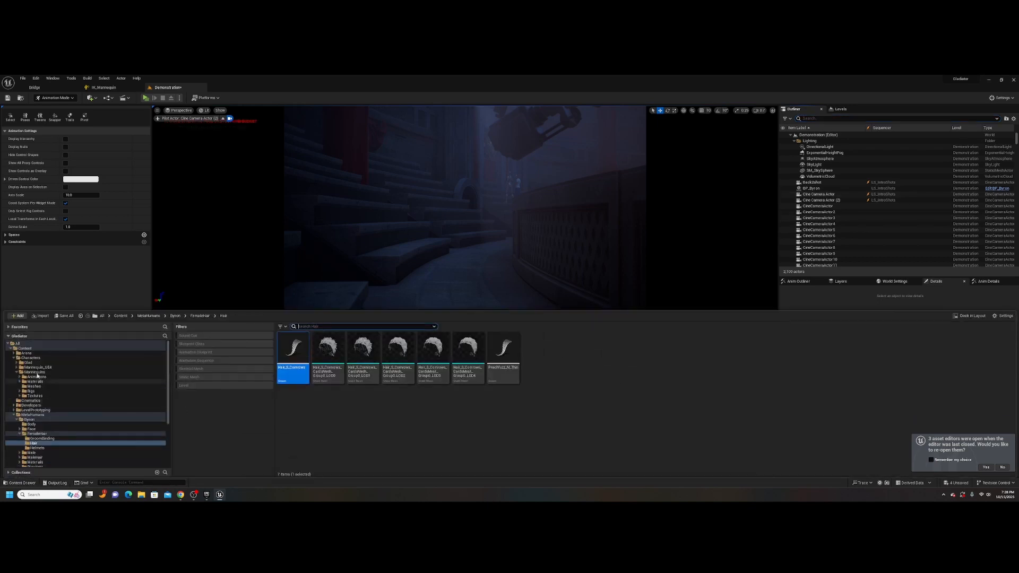
left_click(32, 363)
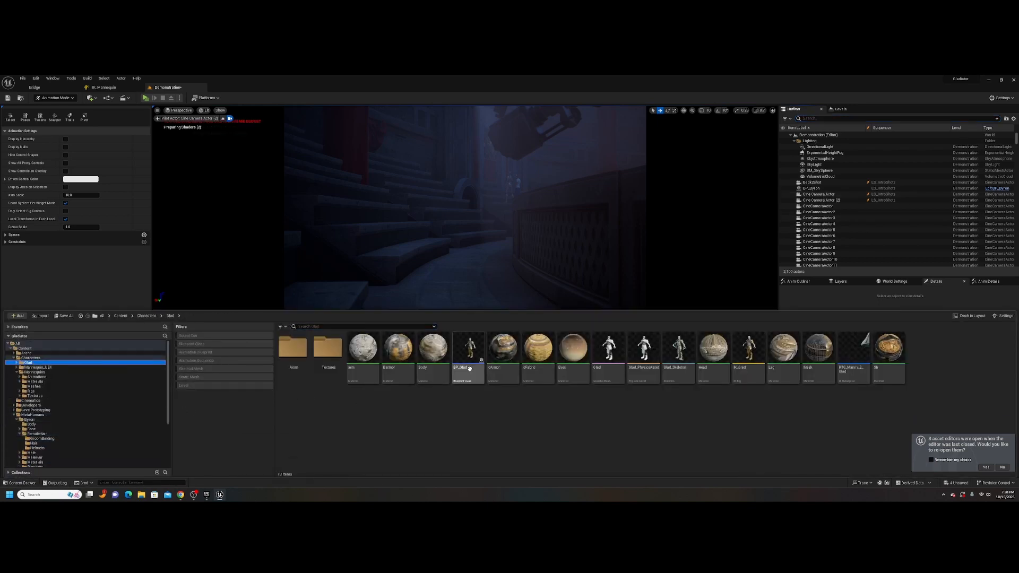
left_click_drag(468, 353, 507, 291)
key("e")
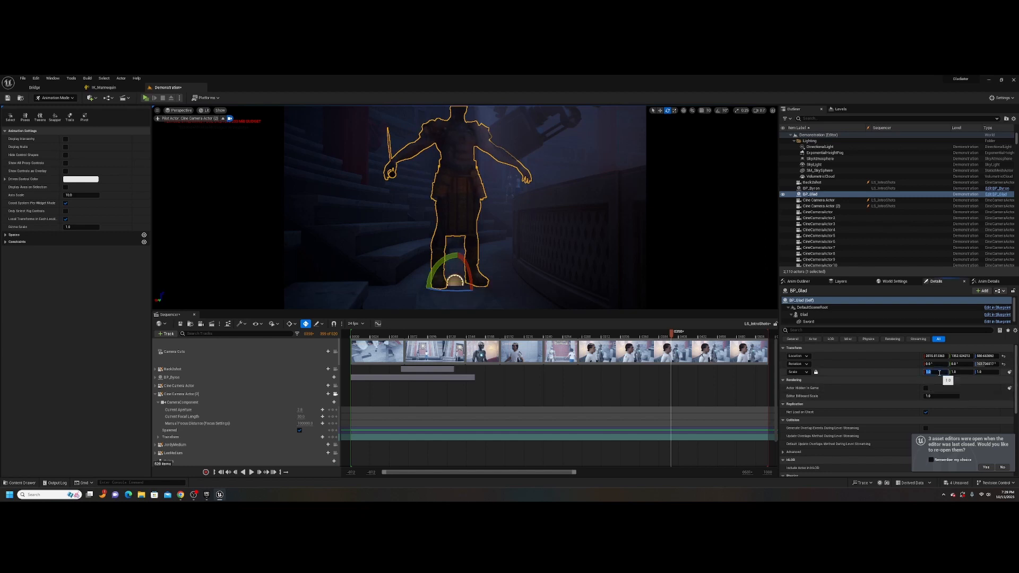
key("Return")
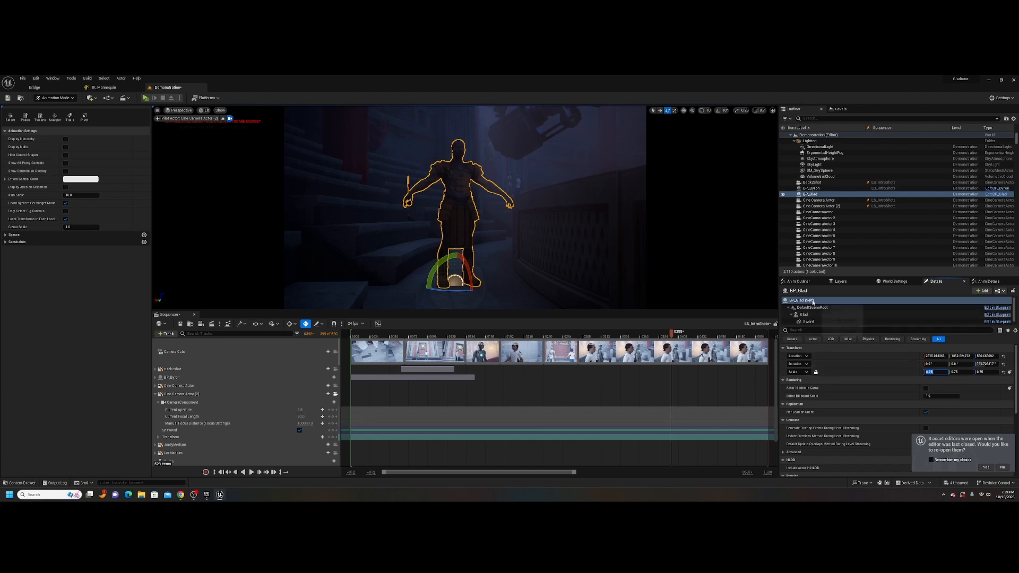
Step: Set the Glad mesh component's scale to 0.75 in the BP_Glad blueprint, save it, and reset the placed actor's scale to default
left_click(991, 195)
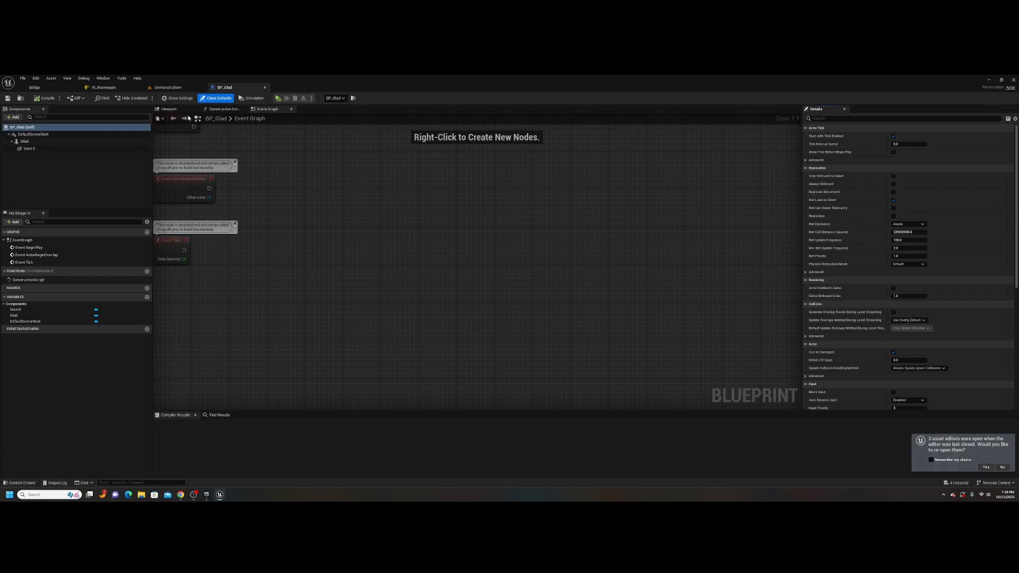
left_click(169, 110)
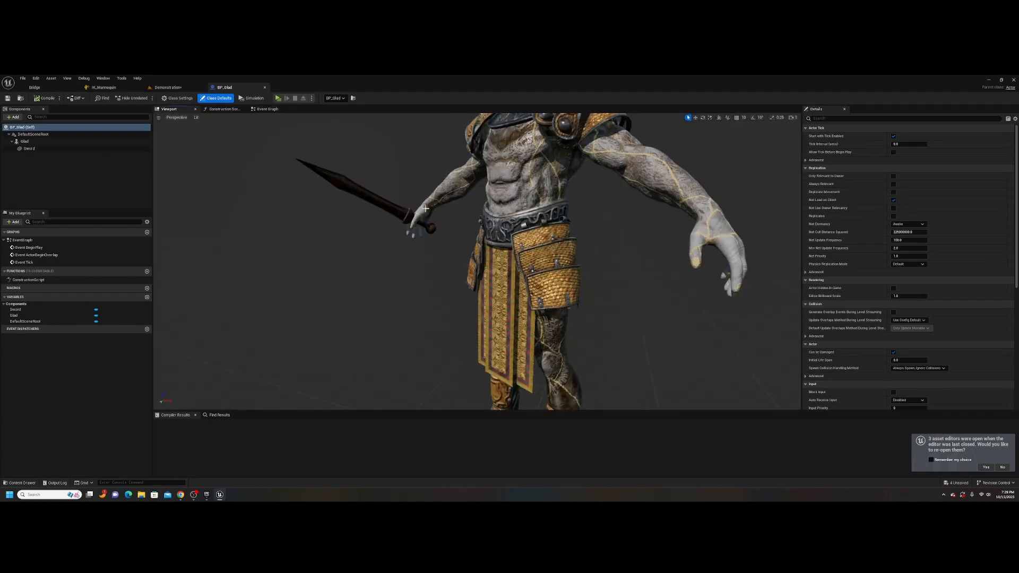
left_click(24, 141)
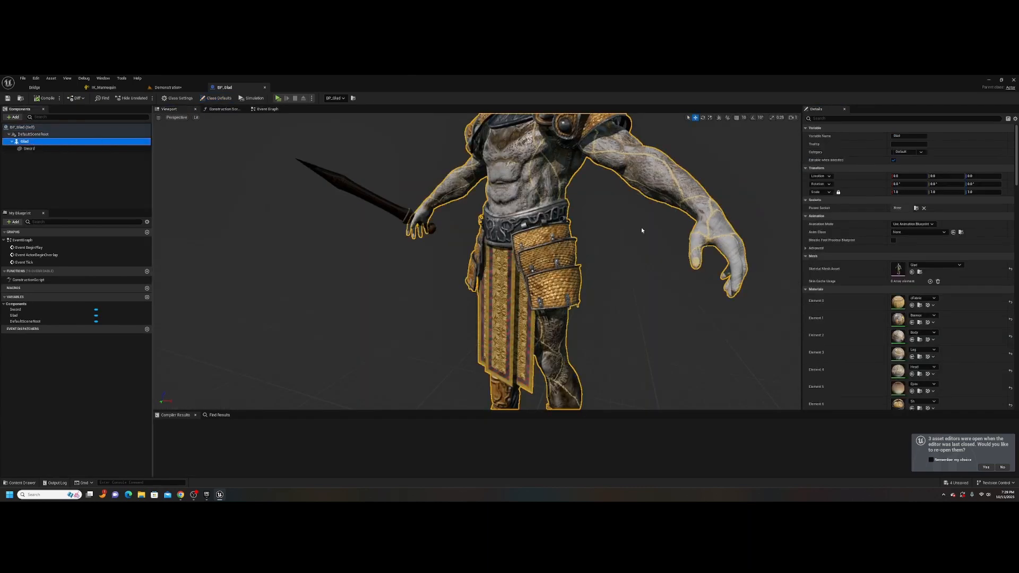
left_click(907, 192)
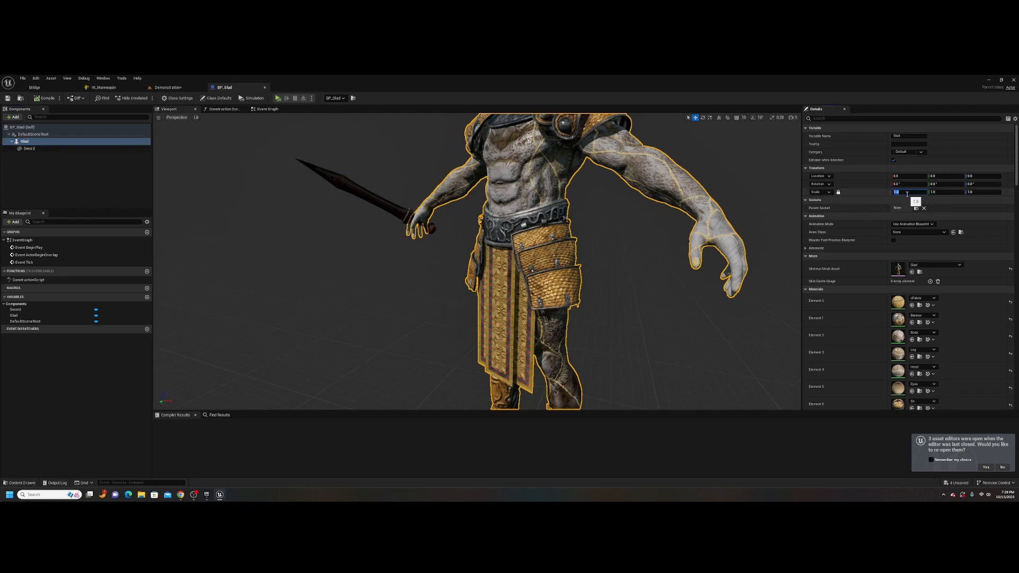
type(".75")
key("Return")
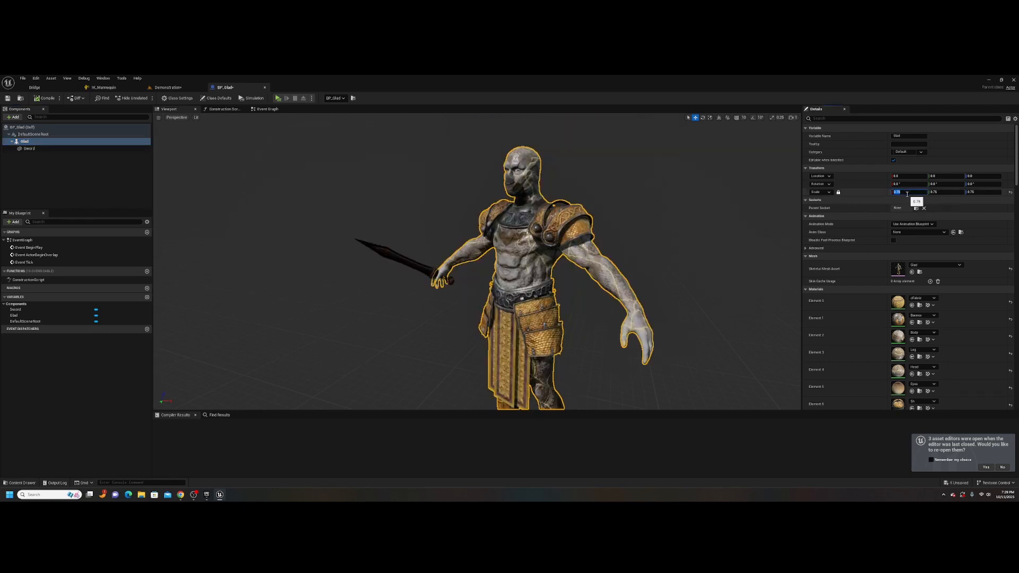
left_click(8, 98)
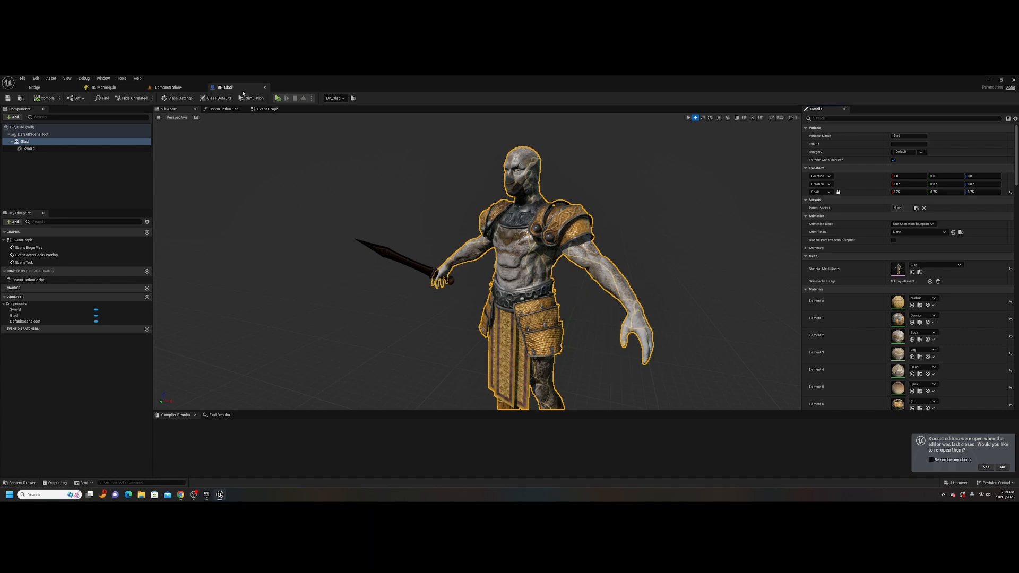
left_click(167, 88)
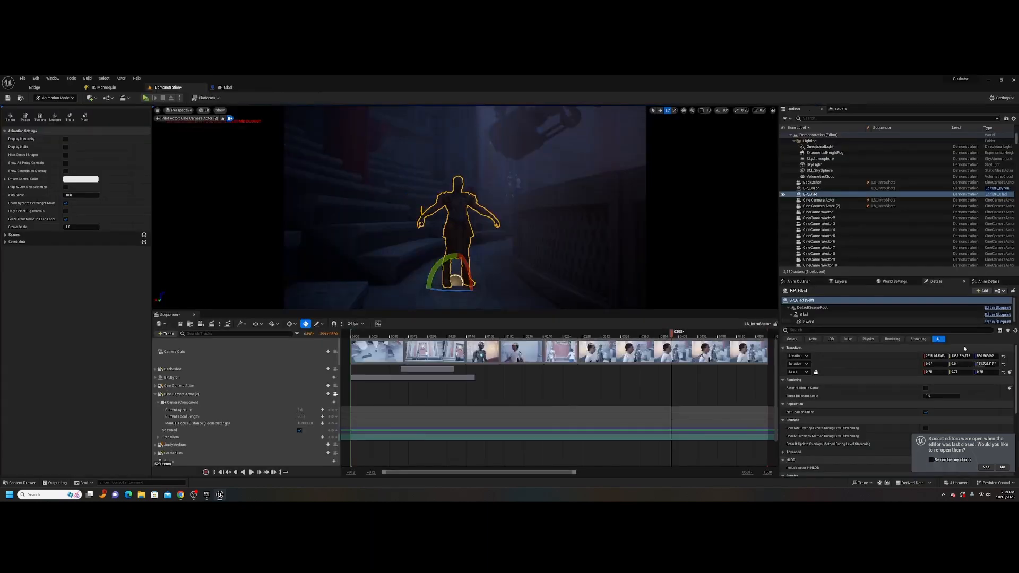
left_click(1010, 373)
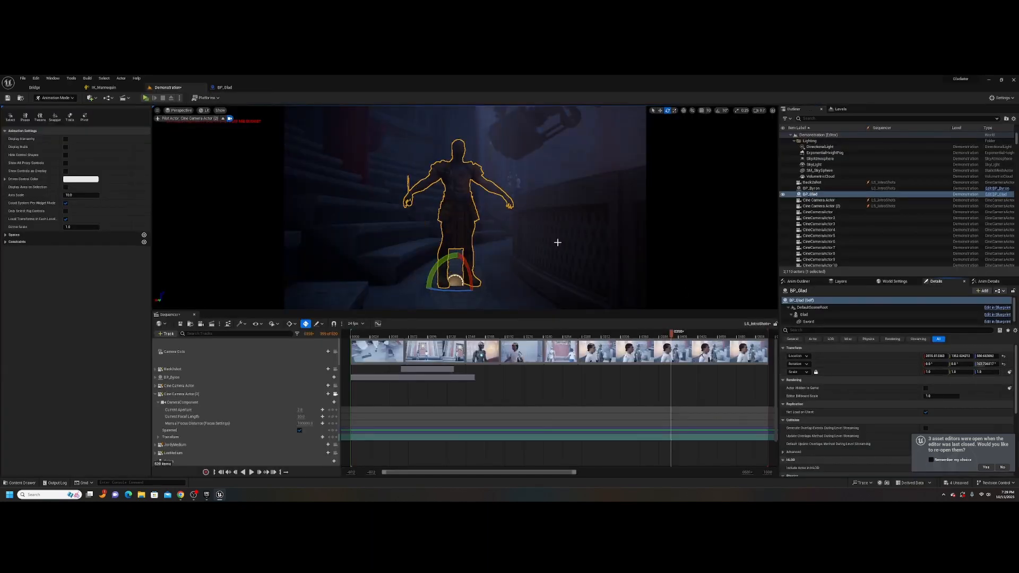
Step: Move and turn BP_Glad along the walkway beside the balustrade, keying its transform at the playhead
right_click_drag(583, 223, 531, 220)
key("w")
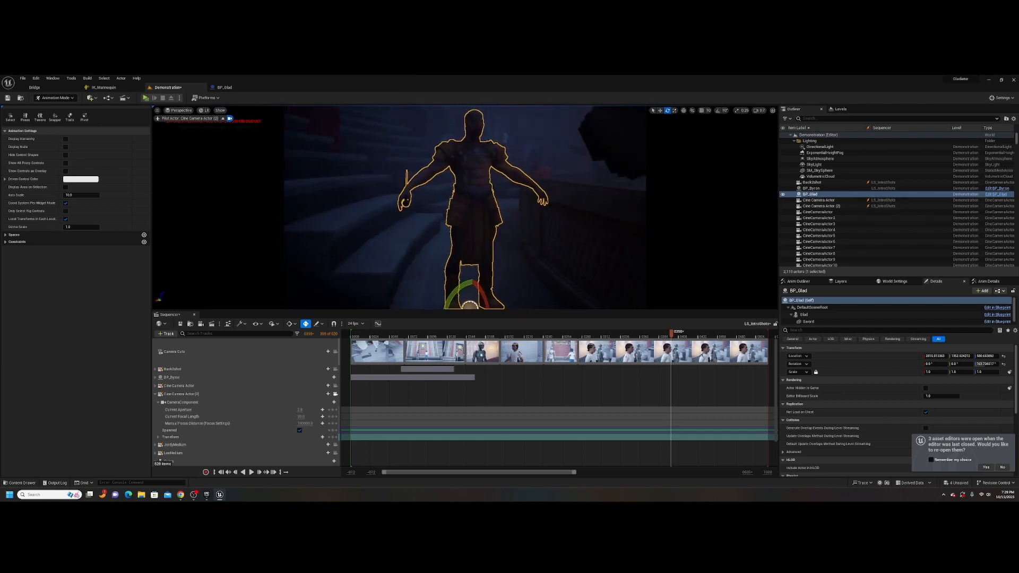
key("w")
key("s")
key("s")
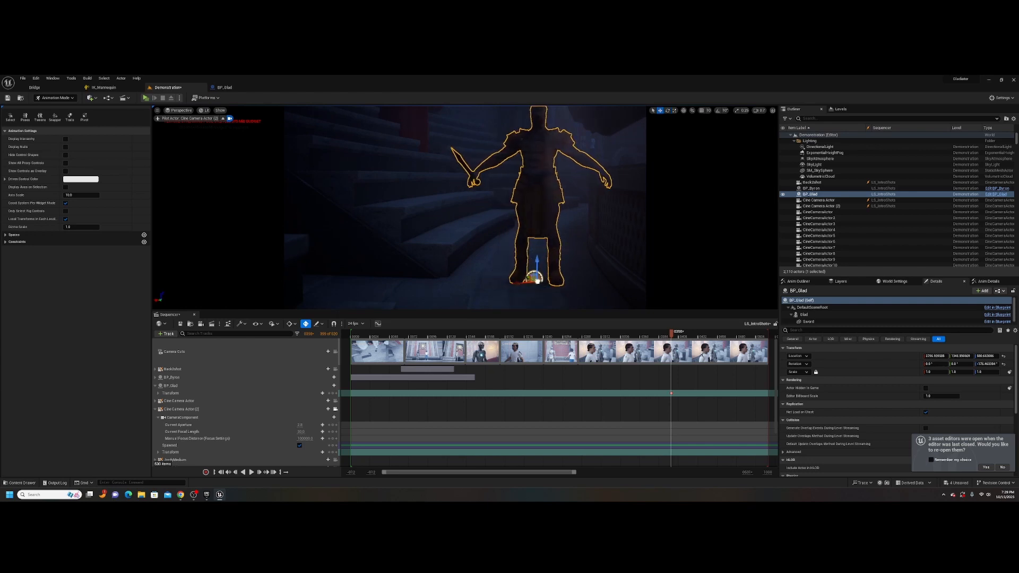
Step: Shift BP_Glad along the walkway, frame the gladiator from the waist up and switch the viewport to game view
mouse_move(566, 269)
right_mouse_down()
mouse_move(562, 244)
mouse_move(553, 266)
mouse_move(561, 248)
mouse_move(545, 204)
mouse_move(537, 240)
mouse_move(573, 265)
right_mouse_up()
key("w")
key("w")
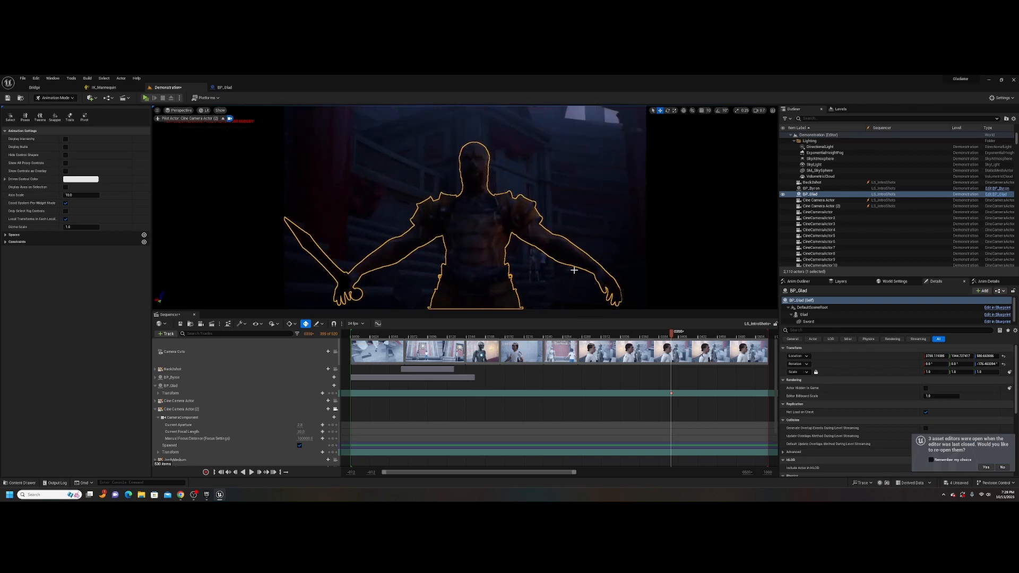
key("g")
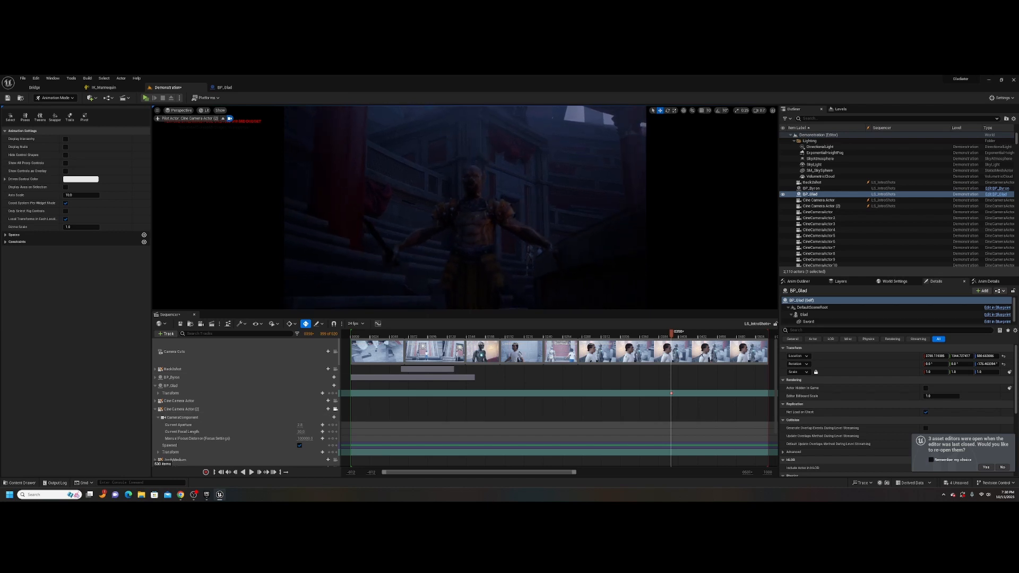
Step: Examine BP_Glad and the surrounding walkway through Cine Camera Actor (2) from several angles
key("a")
right_click_drag(573, 265, 663, 257)
key("d")
key("a")
key("d")
key("a")
key("w")
right_click_drag(466, 232, 466, 232)
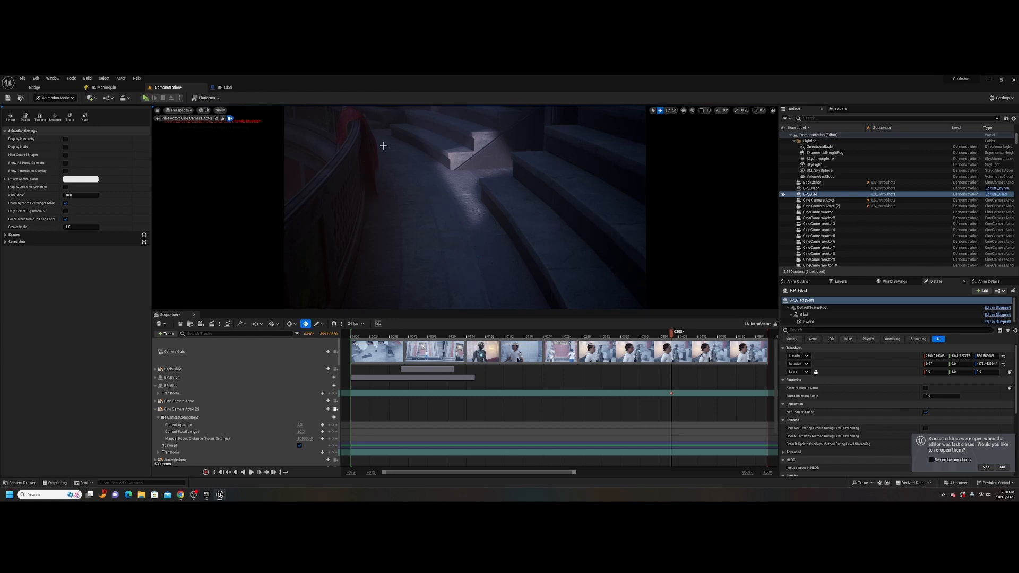
right_click_drag(467, 233, 205, 228)
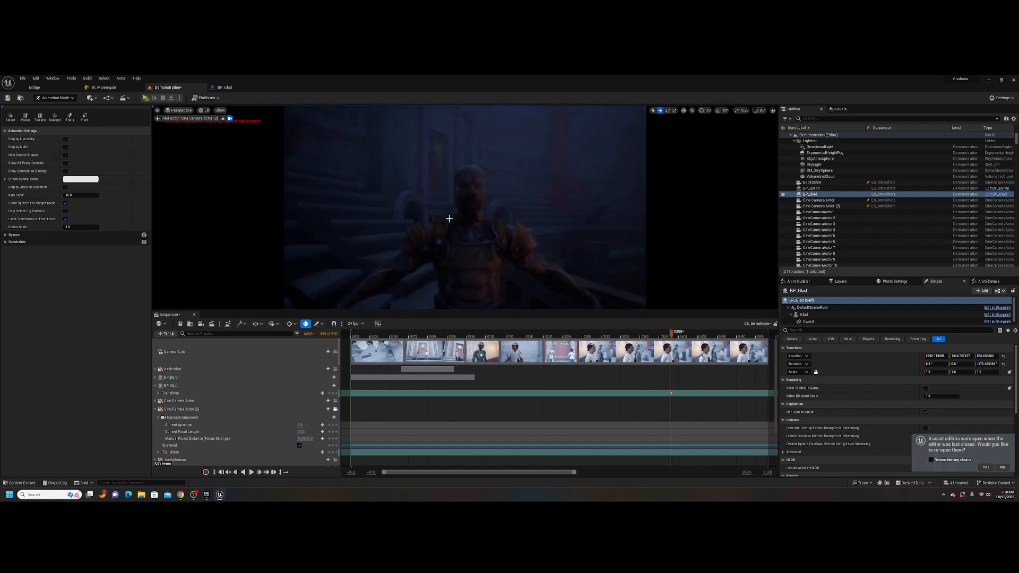
right_click_drag(205, 228, 191, 227)
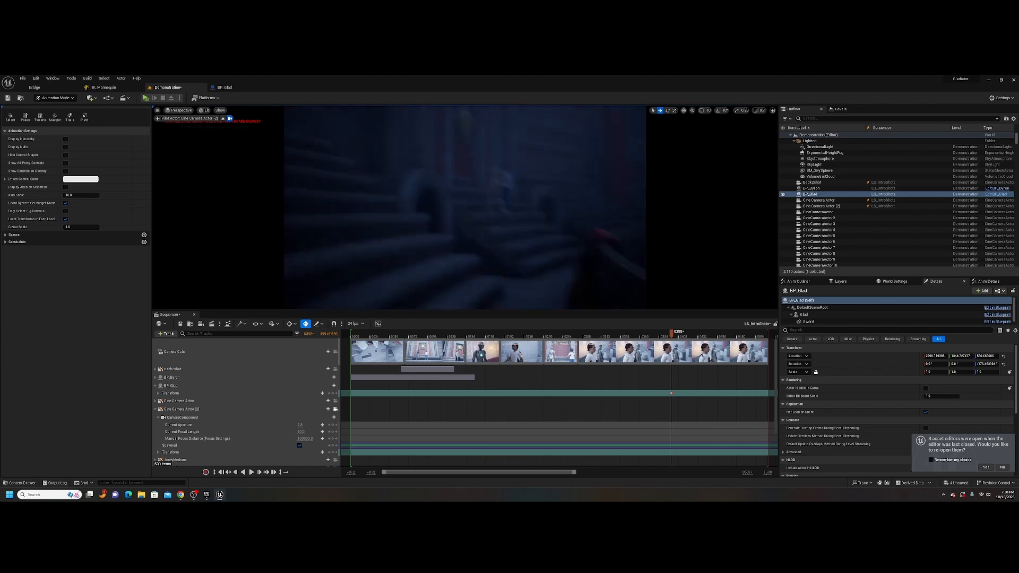
Step: Move the playhead earlier within the last camera cut and reframe Cine Camera Actor (2) on the man in the white shirt from the side
right_click_drag(204, 229, 239, 242)
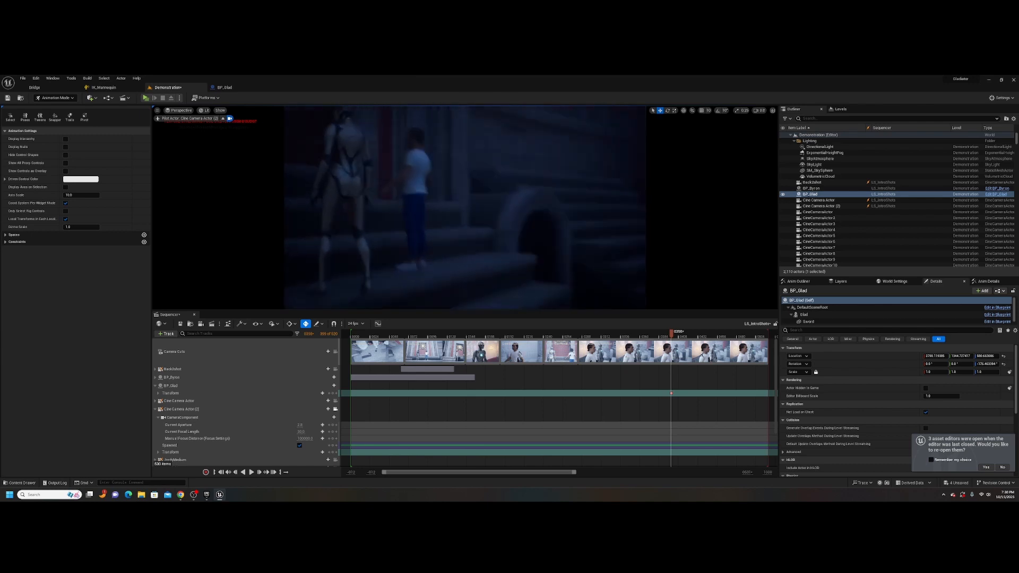
mouse_move(465, 207)
right_mouse_down()
mouse_move(509, 204)
mouse_move(491, 204)
mouse_move(512, 217)
mouse_move(440, 215)
mouse_move(477, 217)
right_mouse_up()
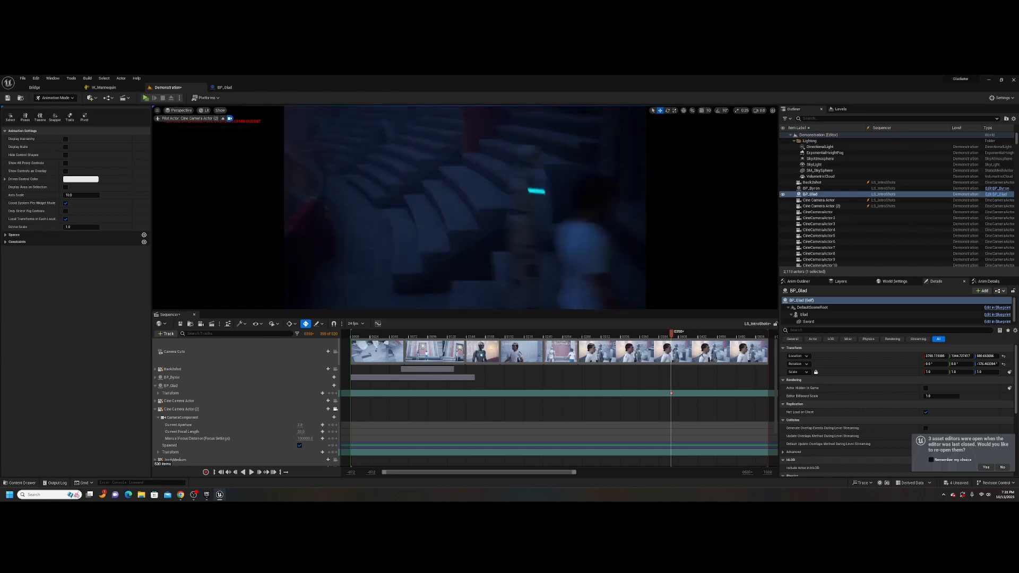
mouse_move(467, 215)
right_mouse_down()
mouse_move(551, 212)
mouse_move(435, 213)
mouse_move(445, 199)
mouse_move(495, 207)
mouse_move(435, 209)
mouse_move(472, 205)
mouse_move(456, 225)
right_mouse_up()
key("e")
left_click_drag(670, 339, 639, 338)
mouse_move(532, 247)
right_mouse_down()
mouse_move(504, 247)
mouse_move(526, 247)
right_mouse_up()
key("d")
key("a")
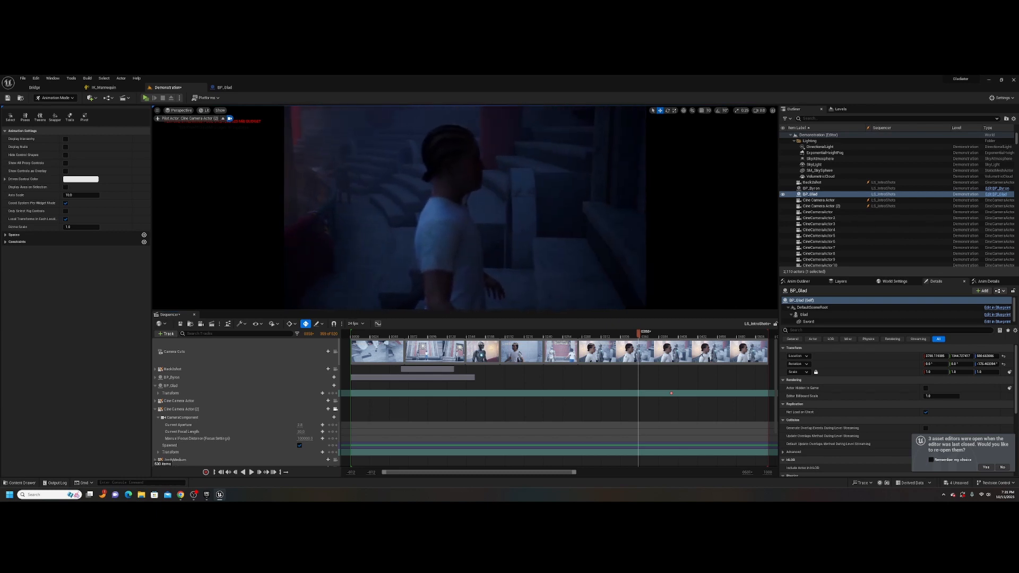
Step: Lock the viewport to the Camera Cuts track instead of piloting Cine Camera Actor (2)
scroll(284, 441, "down", 3)
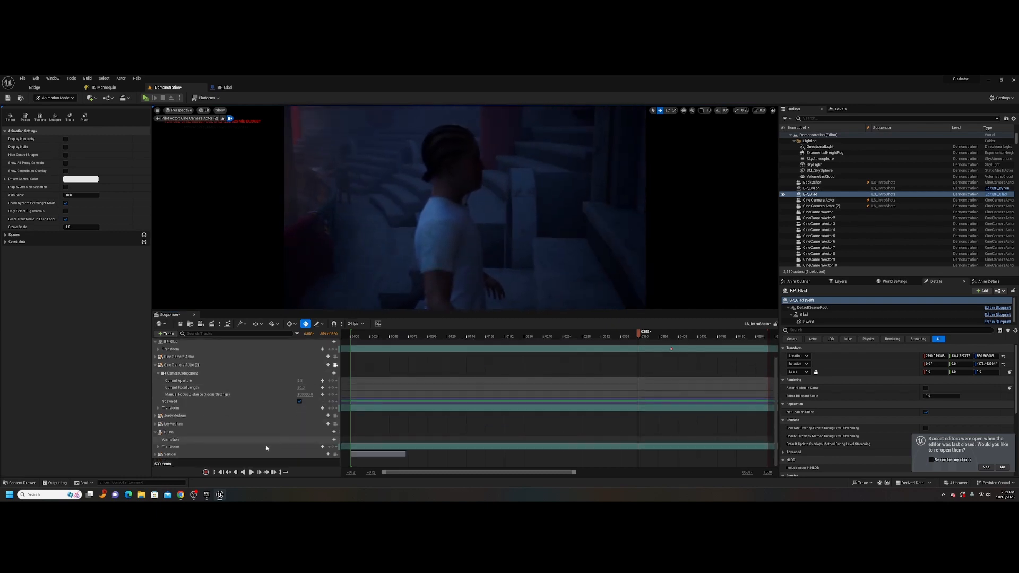
scroll(243, 431, "up", 2)
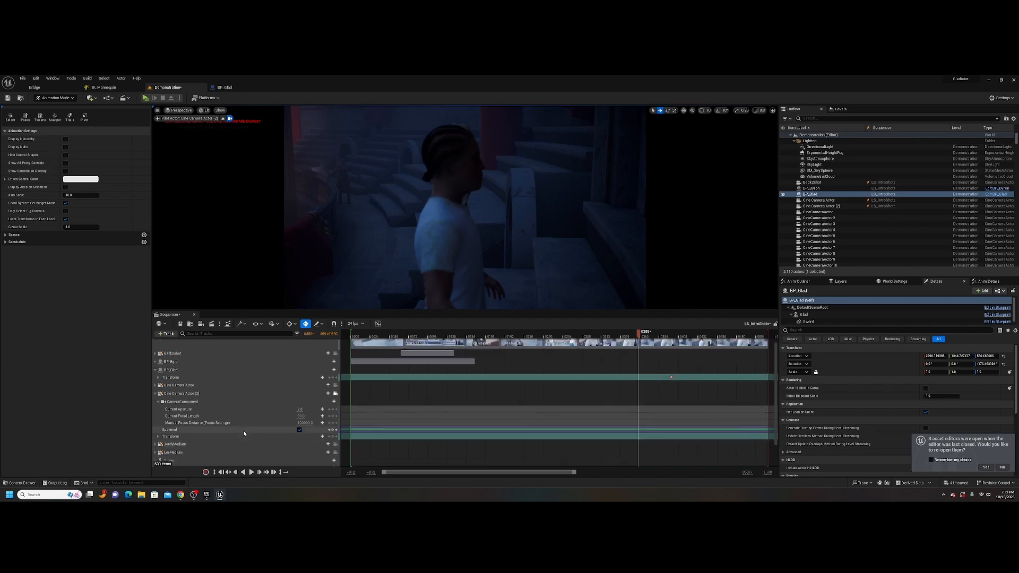
scroll(243, 431, "up", 1)
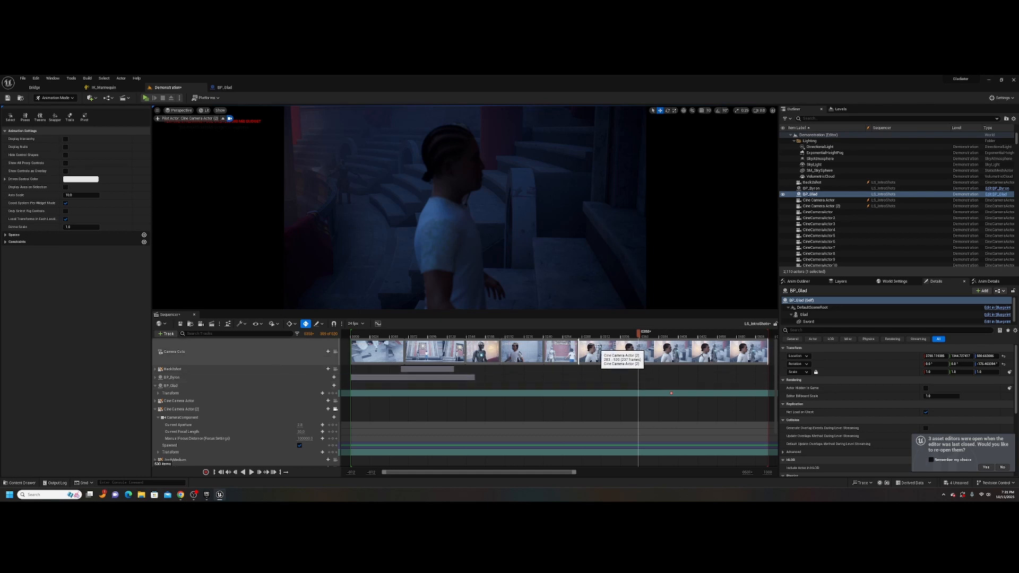
left_click(336, 353)
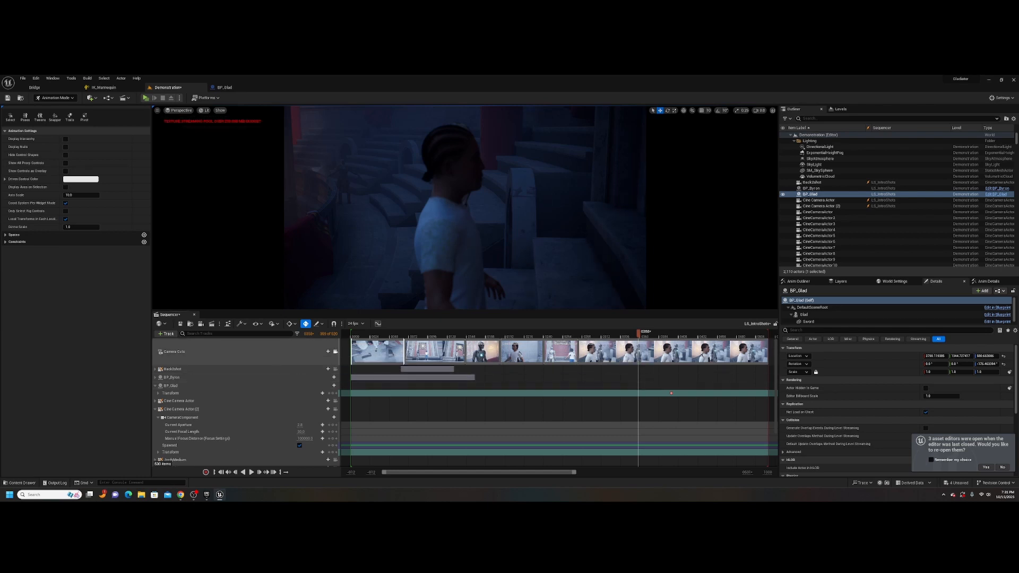
Step: Scrub through the camera cuts between the wide doorway shot and the side close-up to review the sequence
left_click_drag(637, 334, 579, 335)
key("space")
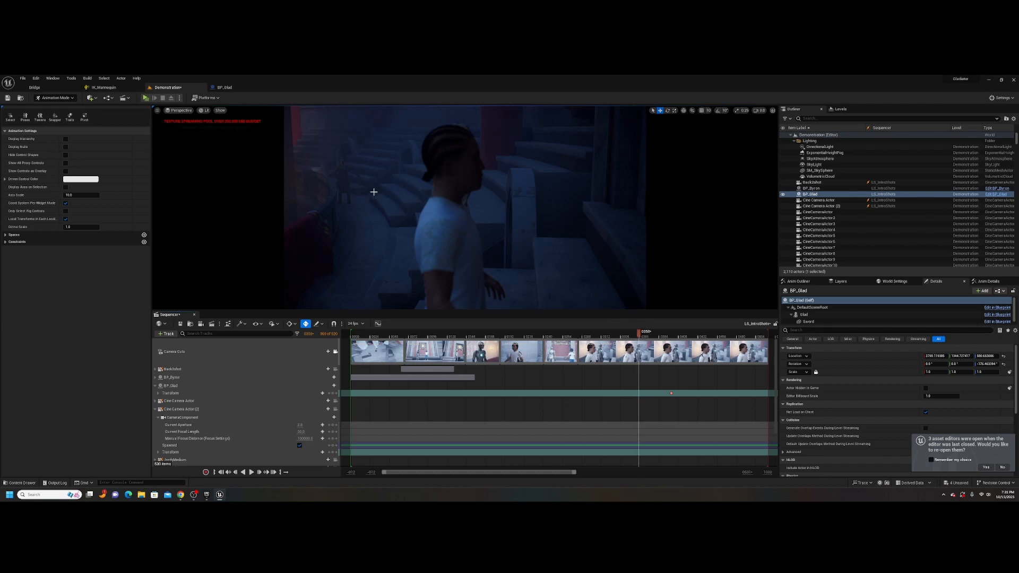
left_click_drag(639, 332, 446, 352)
mouse_move(412, 354)
left_mouse_down()
mouse_move(388, 352)
mouse_move(709, 351)
mouse_move(413, 346)
left_mouse_up()
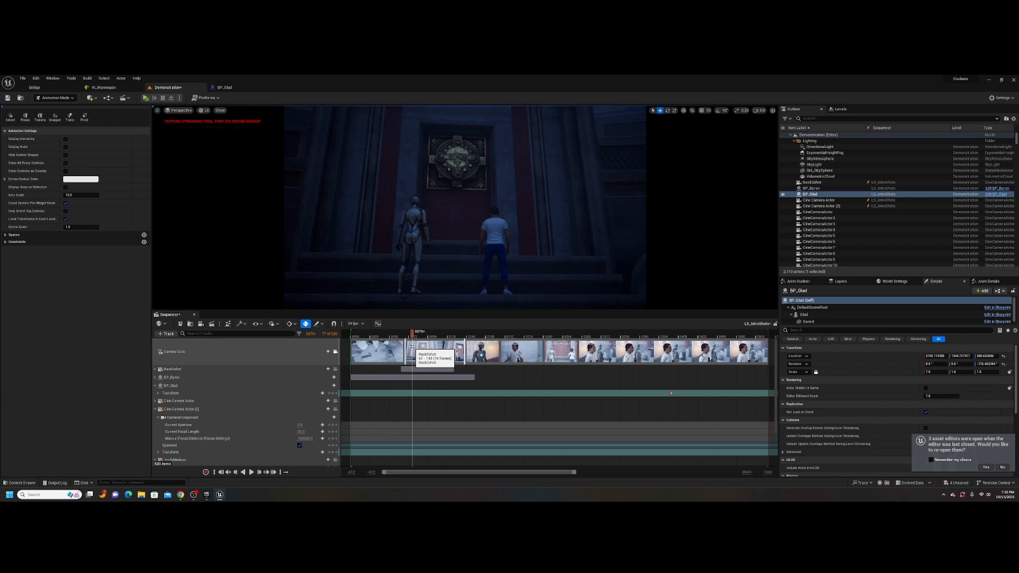
left_click(493, 228)
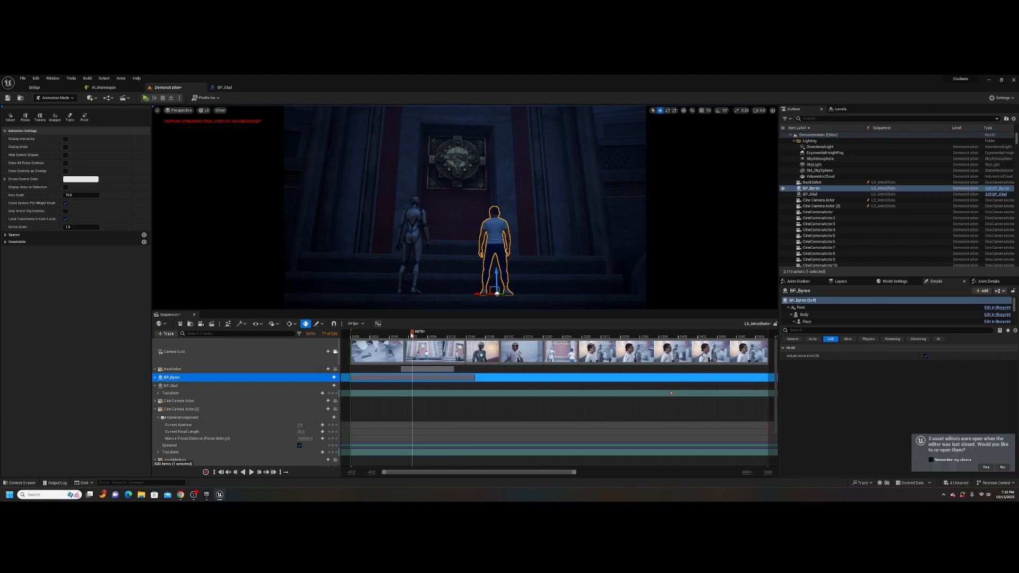
left_click_drag(412, 335, 588, 333)
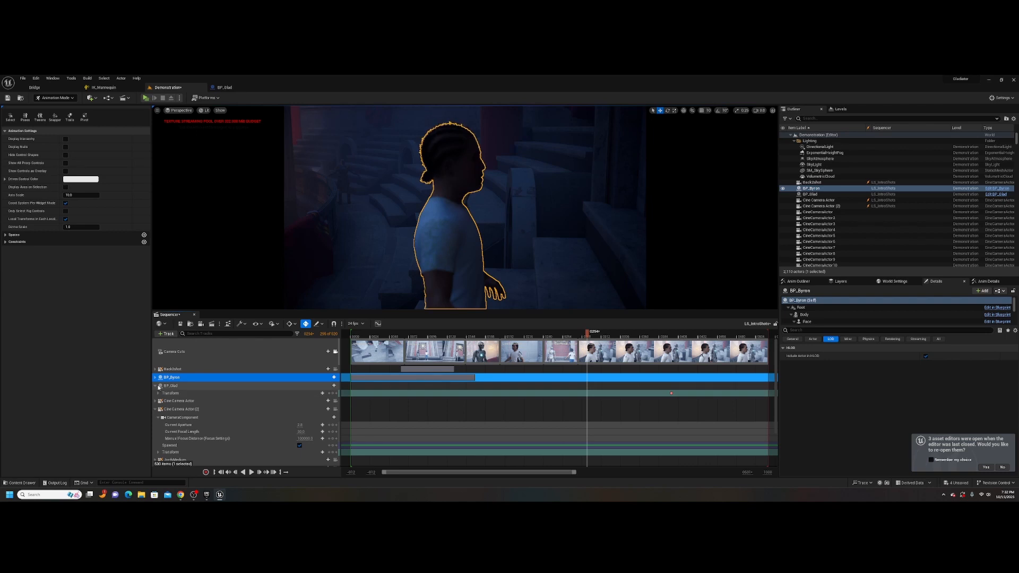
Step: Collapse the BP_Glad track, widen the visible timeline range past the sequence end and save the level
left_click(156, 386)
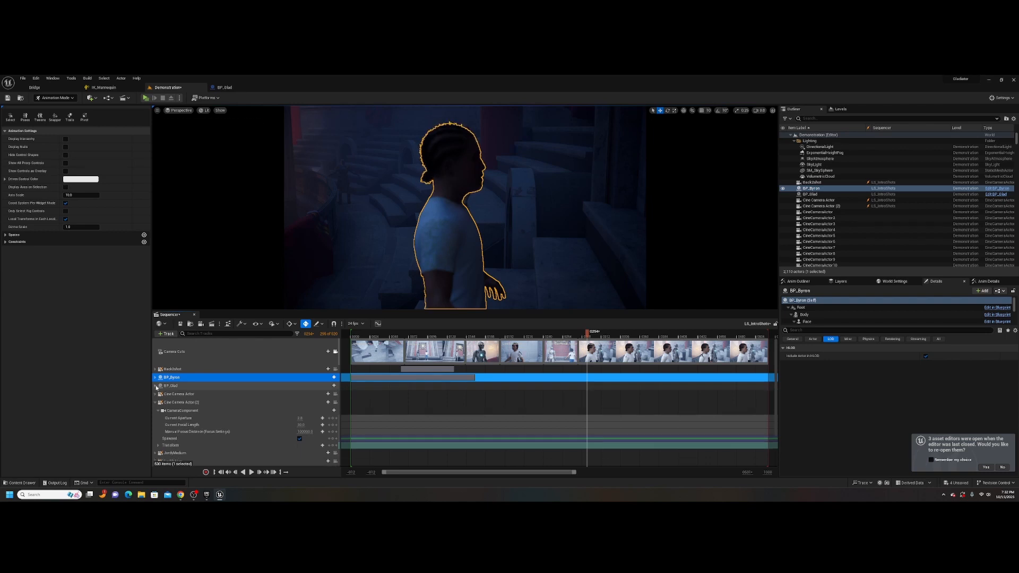
left_click(193, 385)
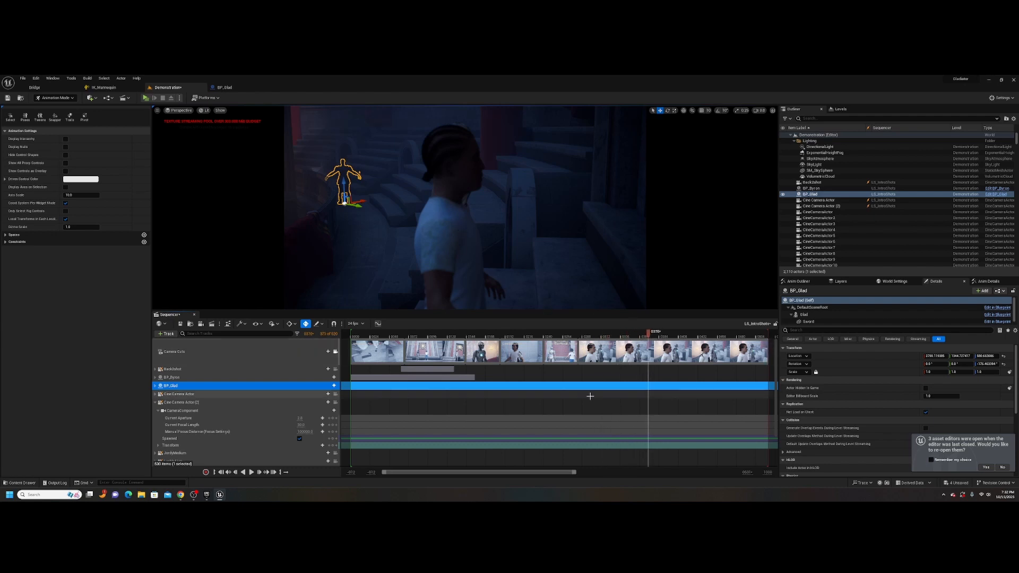
left_click_drag(575, 473, 641, 473)
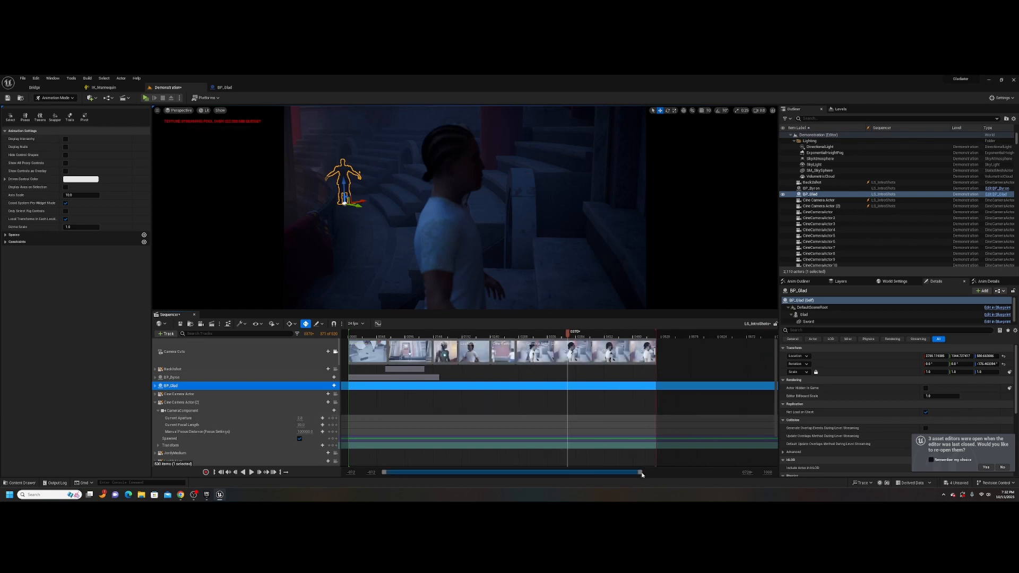
left_click_drag(641, 473, 612, 473)
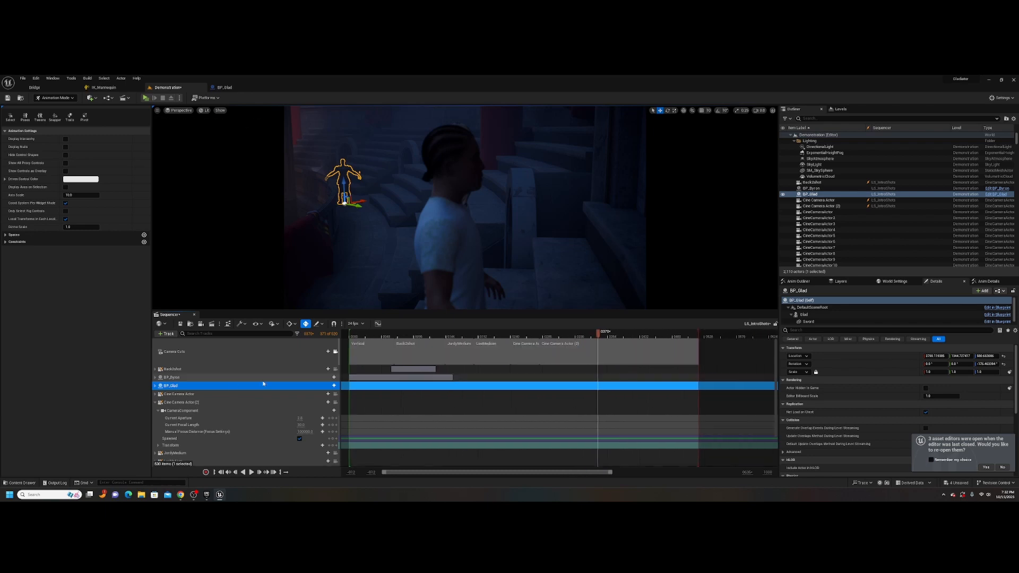
key("ctrl+s")
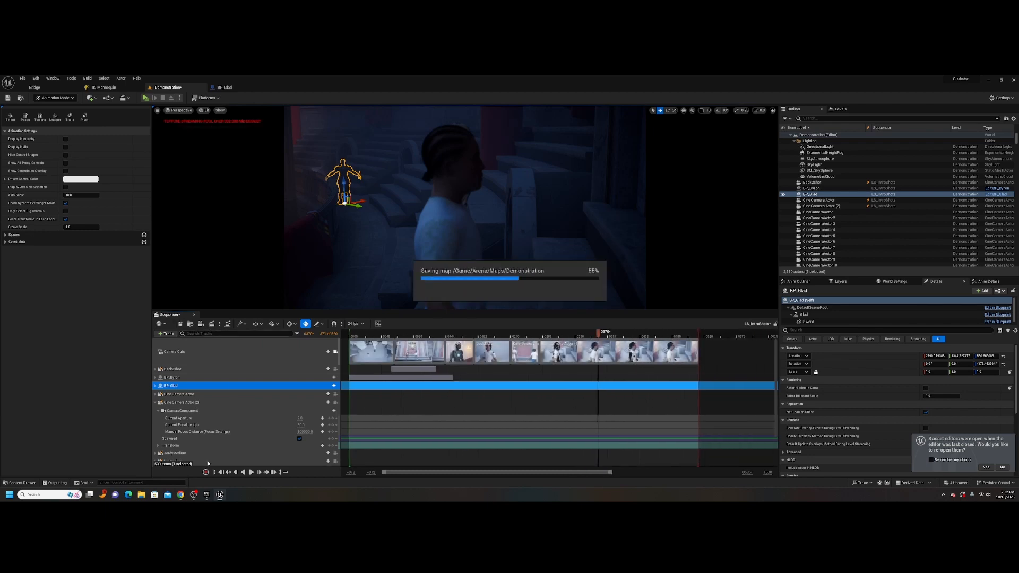
Step: Duplicate LS_GhoulShot in the Cinematics folder as LS_GhoulShot02 and open the copy
left_click(22, 483)
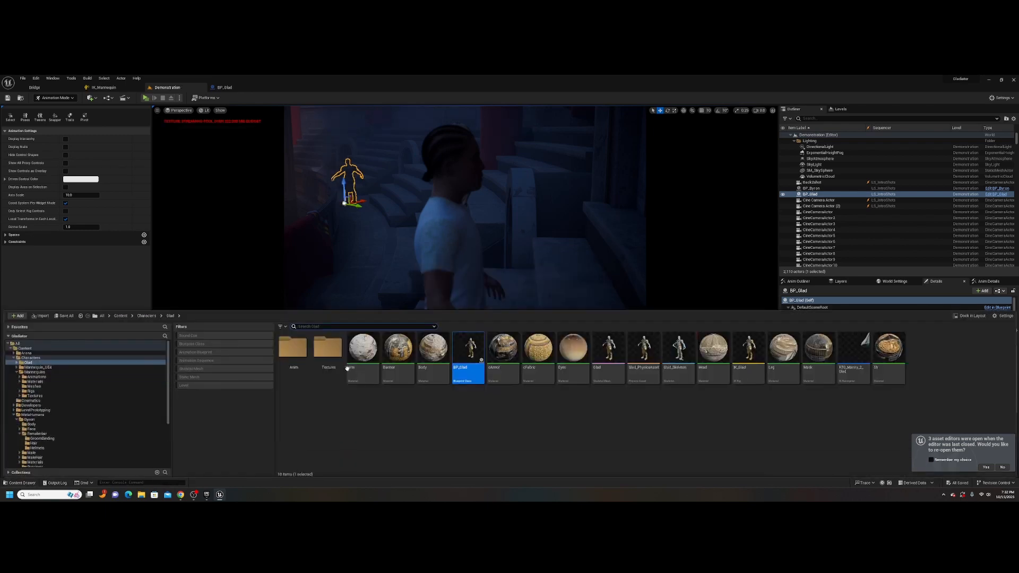
left_click(31, 401)
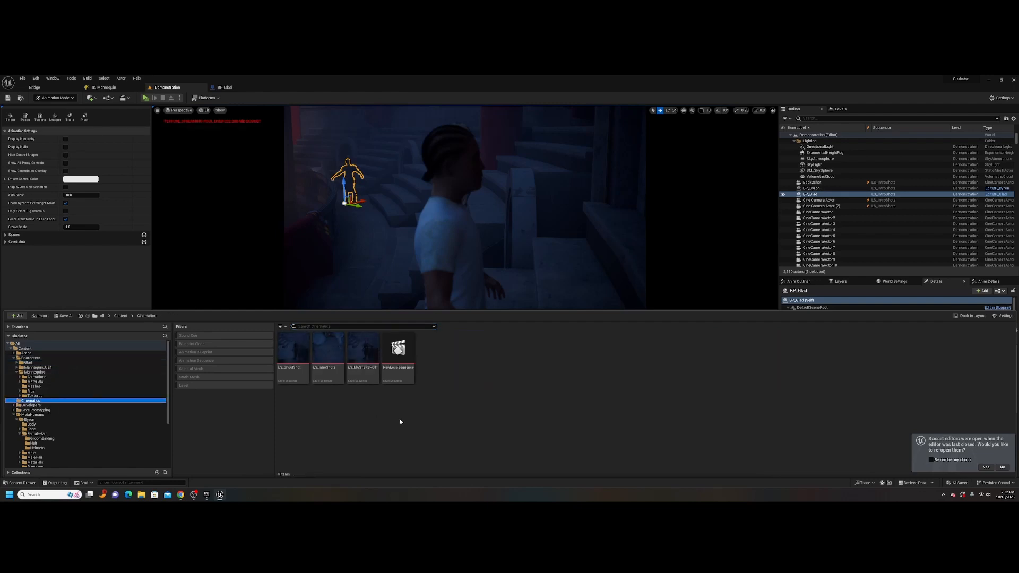
right_click(431, 365)
left_click(433, 397)
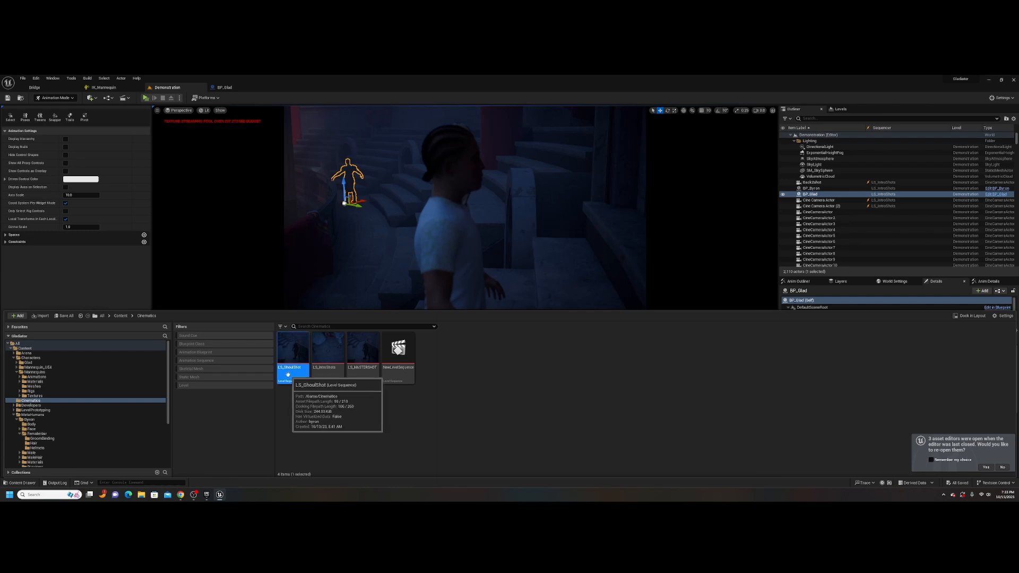
right_click(288, 374)
left_click(323, 269)
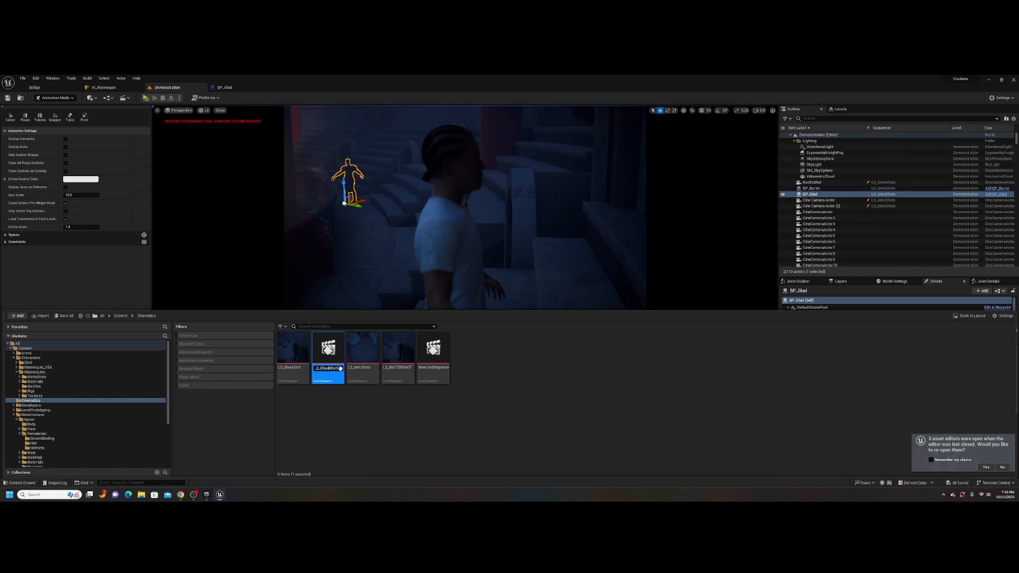
key("BackSpace")
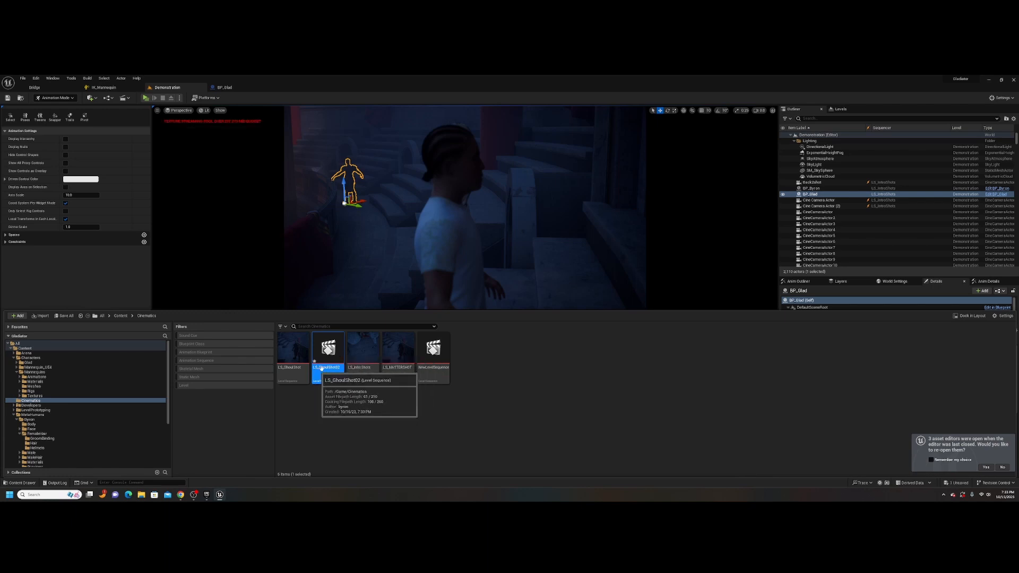
double_click(321, 368)
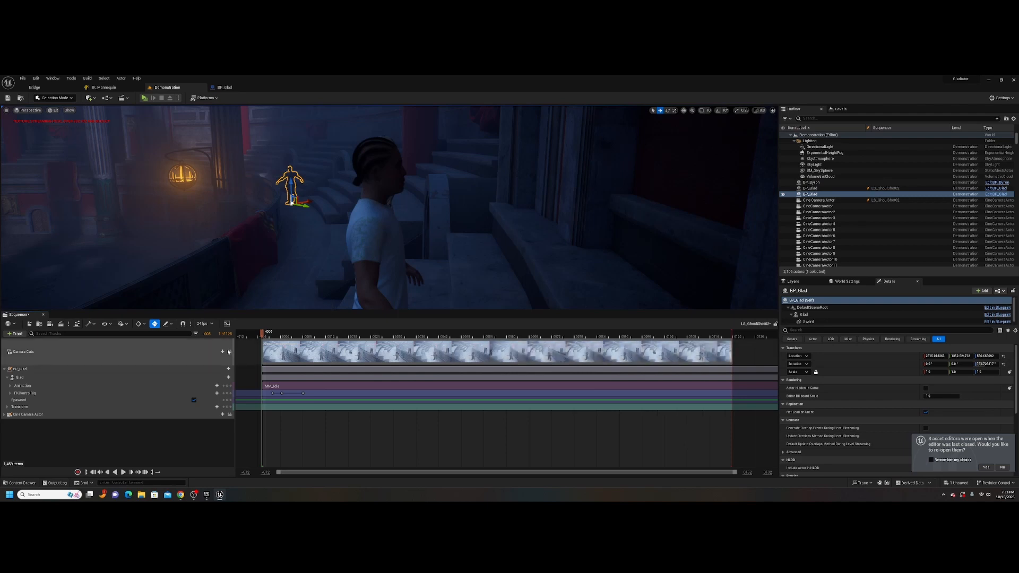
Step: Add BP_Byron from the level to the LS_GhoulShot02 sequence and convert it to a spawnable
left_click(230, 414)
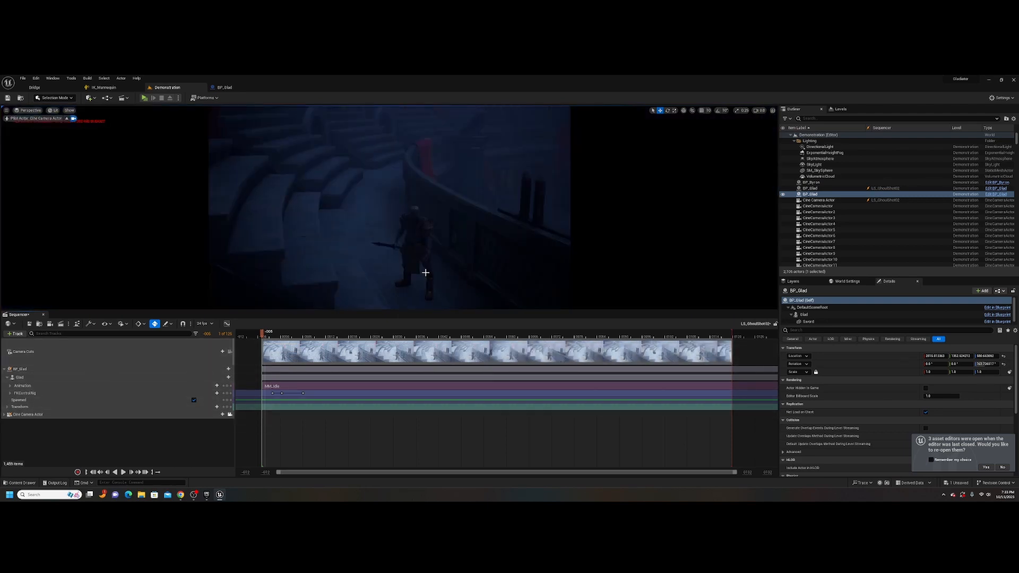
mouse_move(428, 271)
right_mouse_down()
mouse_move(454, 244)
mouse_move(424, 254)
right_mouse_up()
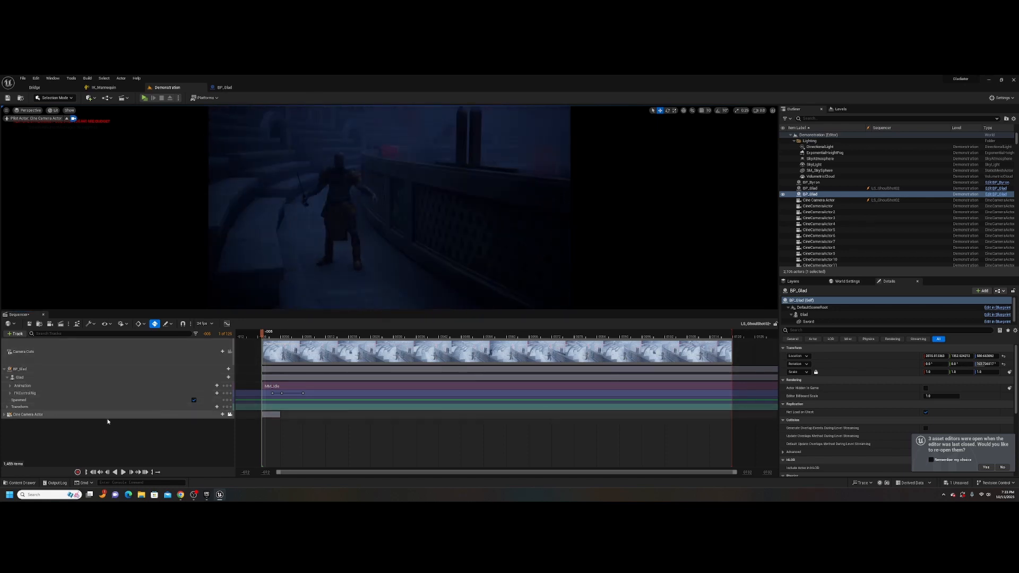
right_click_drag(342, 268, 241, 215)
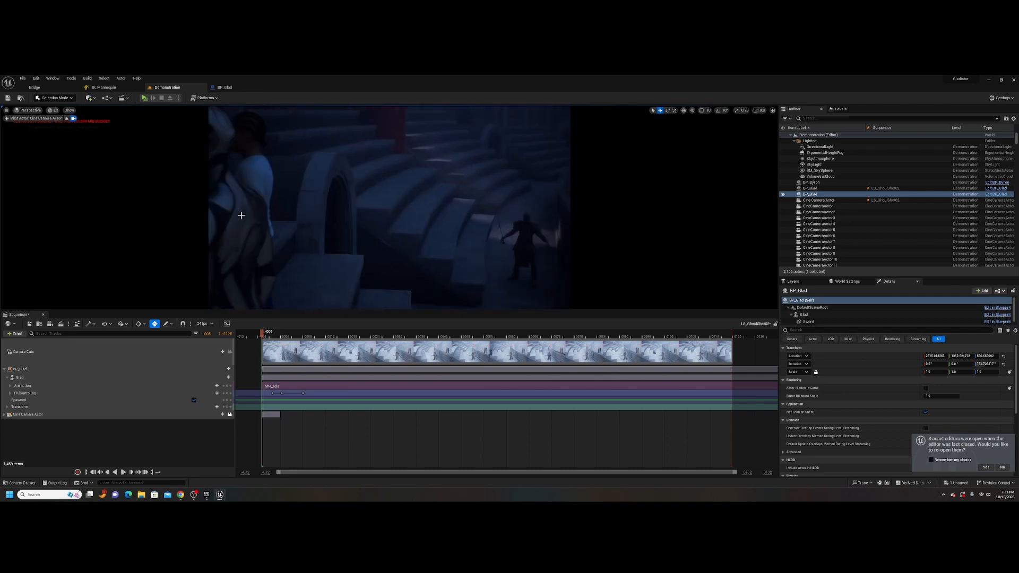
left_click(257, 165)
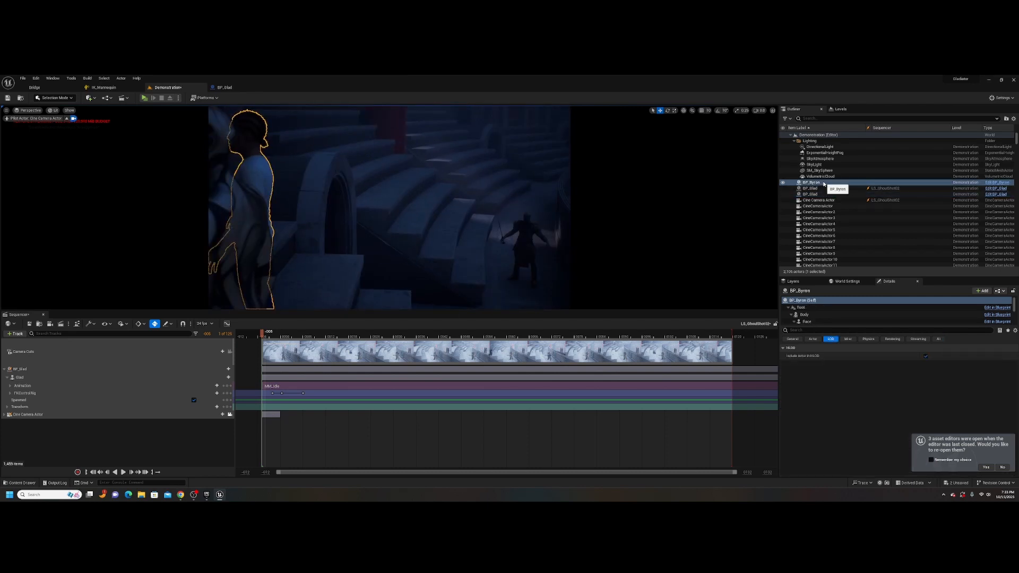
left_click_drag(823, 183, 240, 408)
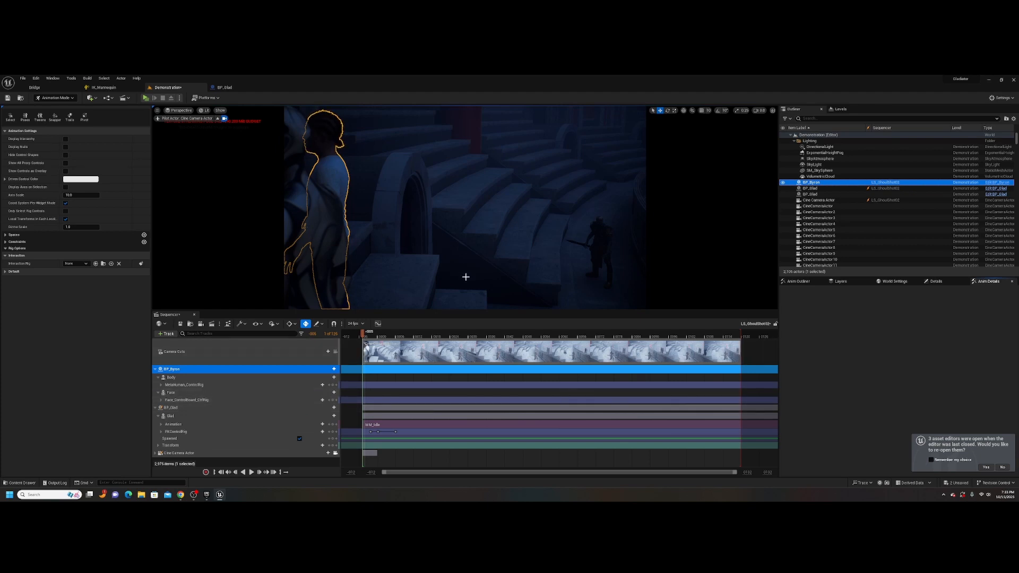
right_click(211, 369)
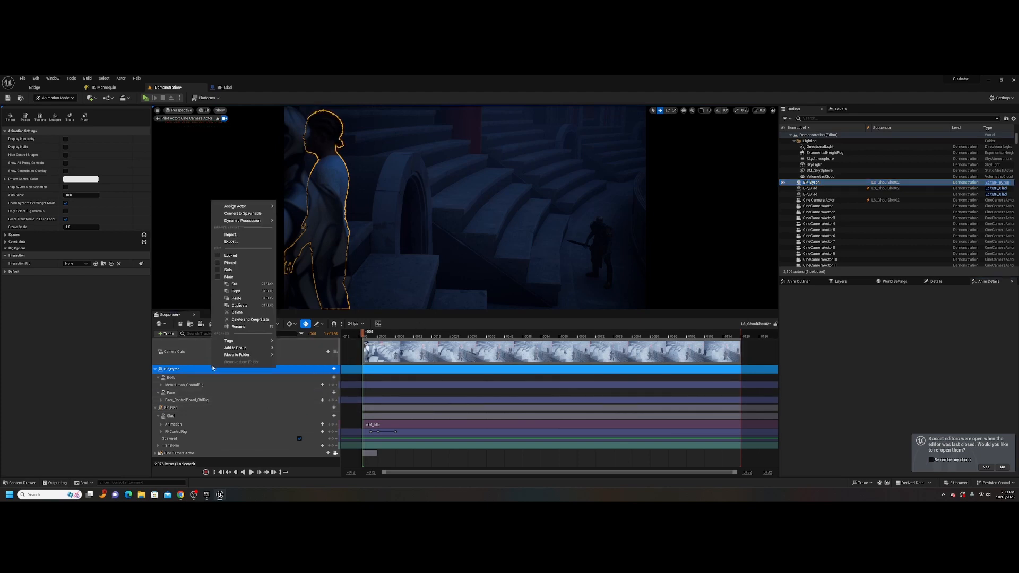
left_click(245, 213)
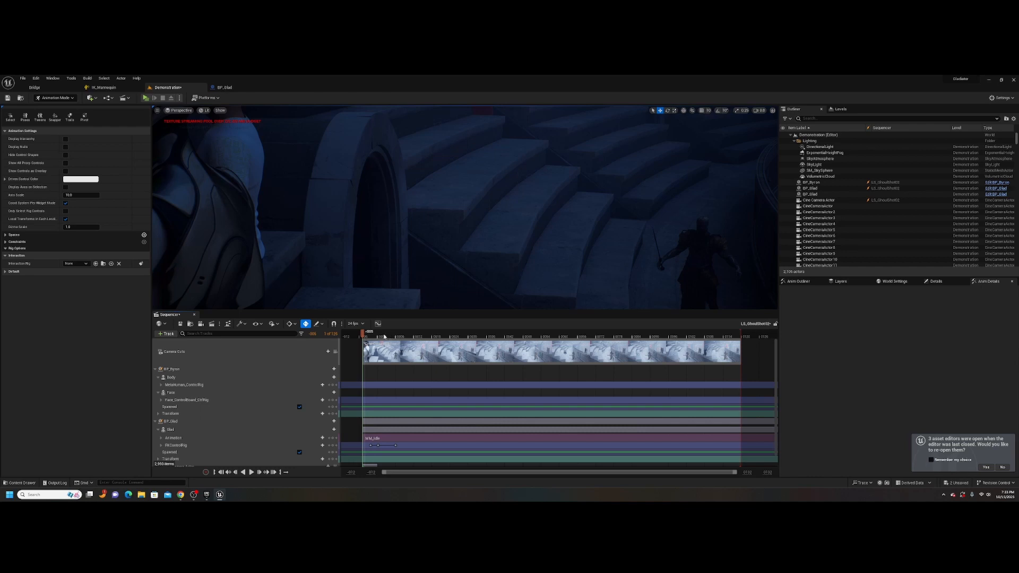
Step: Move BP_Byron away from the mannequin down onto the walkway and rotate him to face the gladiator
left_click_drag(381, 336, 406, 335)
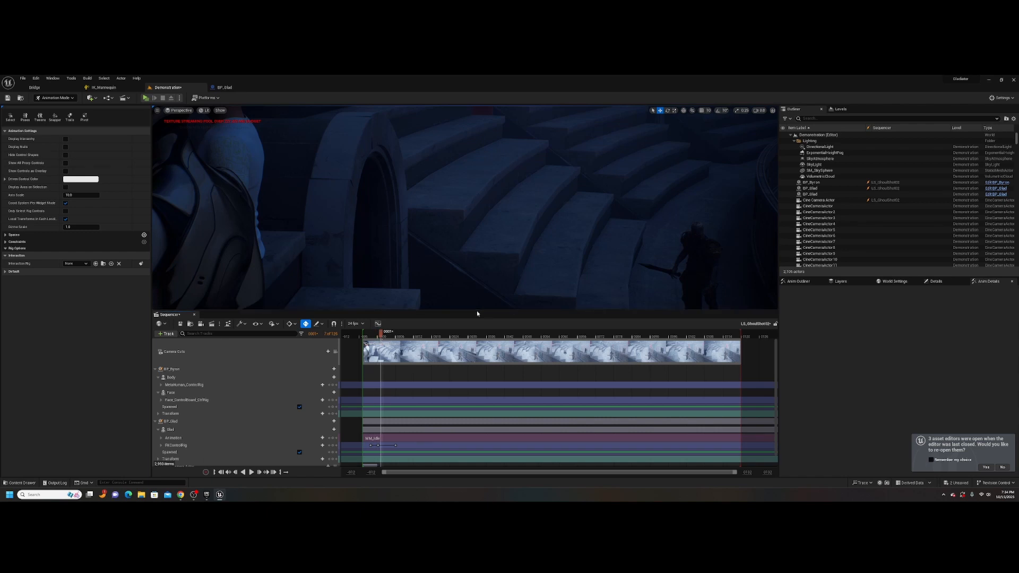
mouse_move(480, 332)
left_mouse_down()
mouse_move(476, 357)
mouse_move(484, 336)
left_mouse_up()
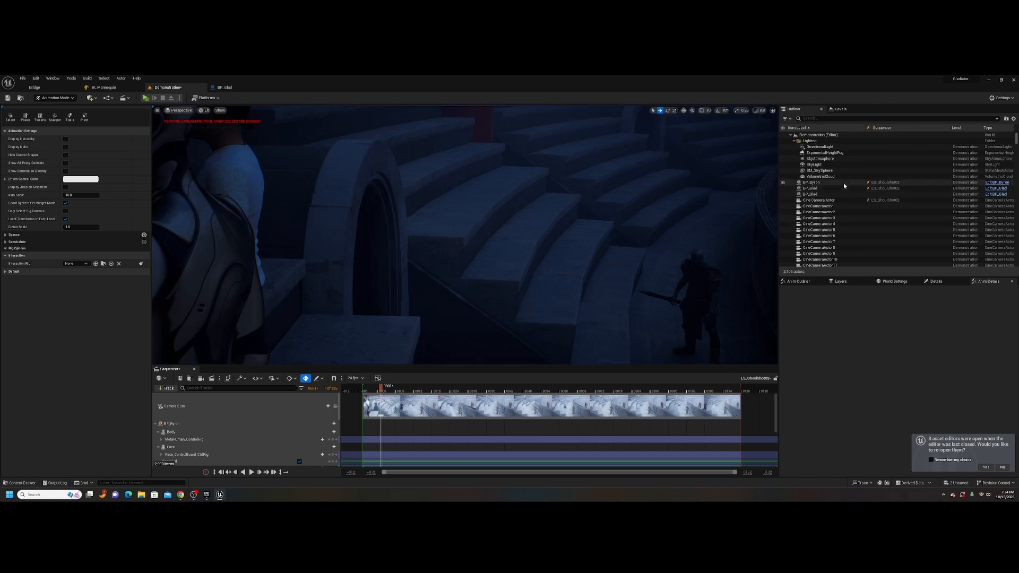
left_click(831, 183)
mouse_move(396, 292)
right_mouse_down()
mouse_move(419, 340)
mouse_move(396, 291)
right_mouse_up()
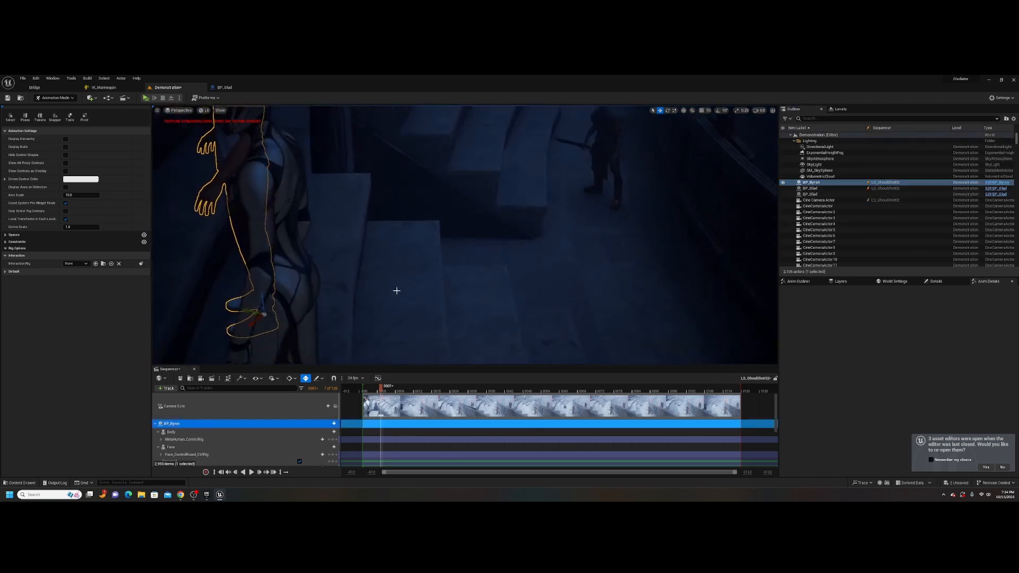
left_click_drag(245, 310, 511, 340)
right_click_drag(510, 339, 461, 312)
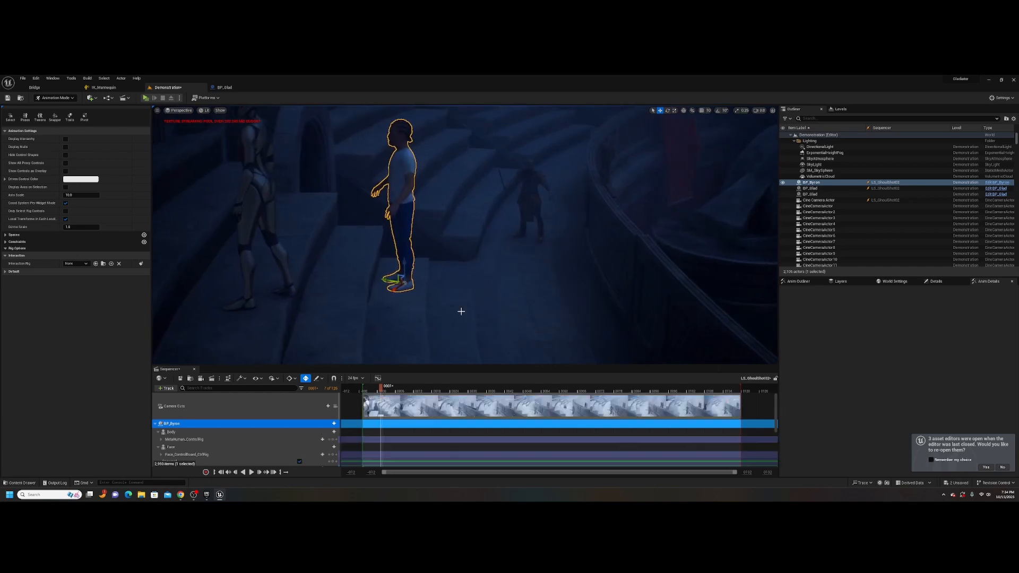
left_click_drag(405, 262, 378, 305)
key("e")
key("w")
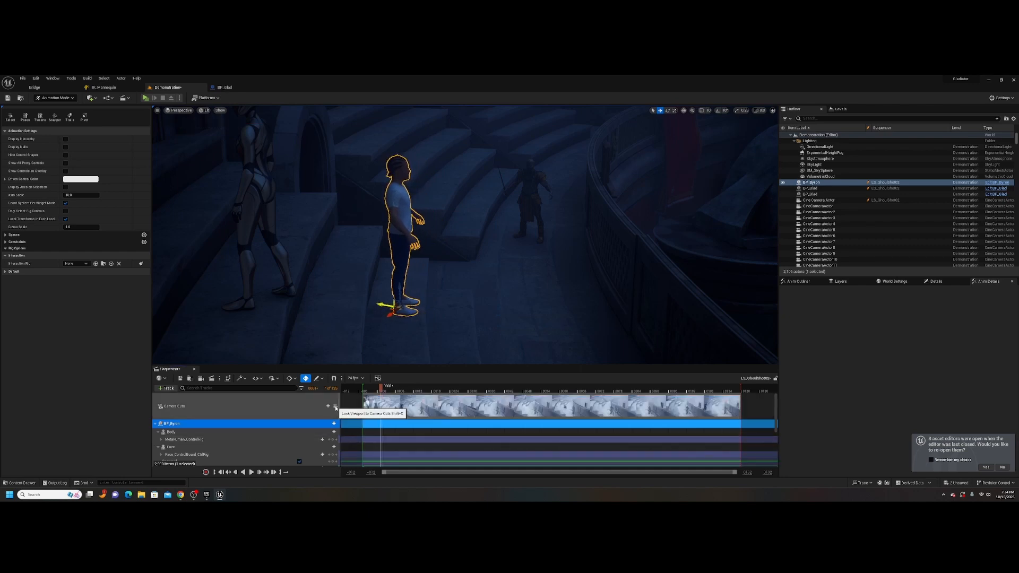
Step: Pilot the Cine Camera Actor away from the gladiator and back along the walkway until BP_Byron is in view
left_click(335, 406)
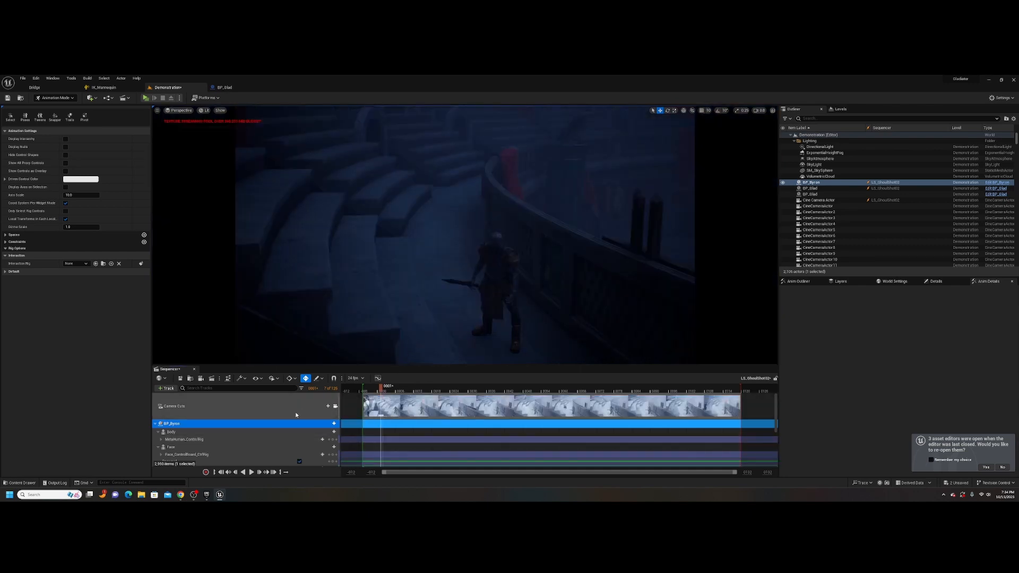
scroll(307, 446, "down", 3)
scroll(307, 439, "down", 4)
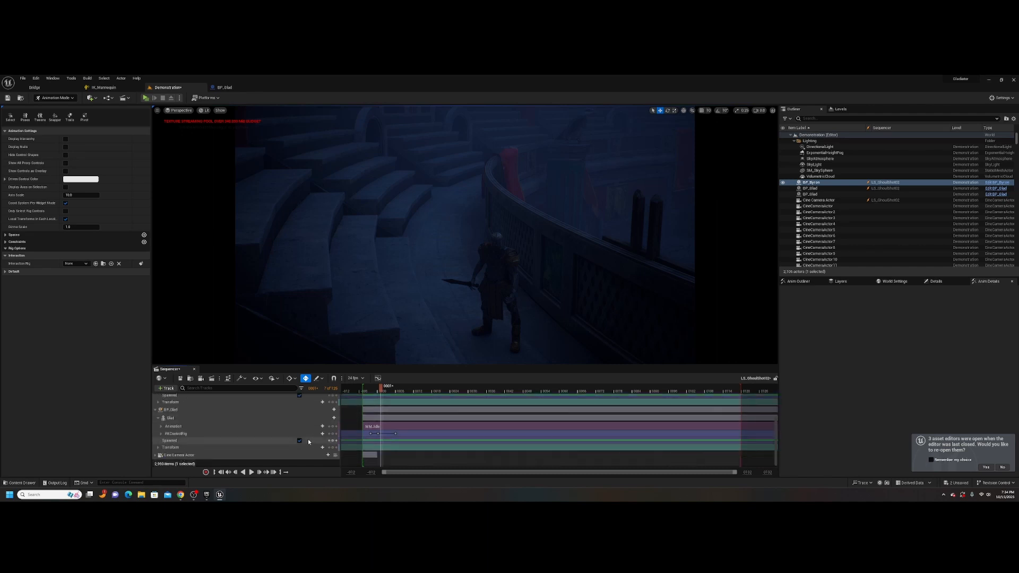
left_click(336, 454)
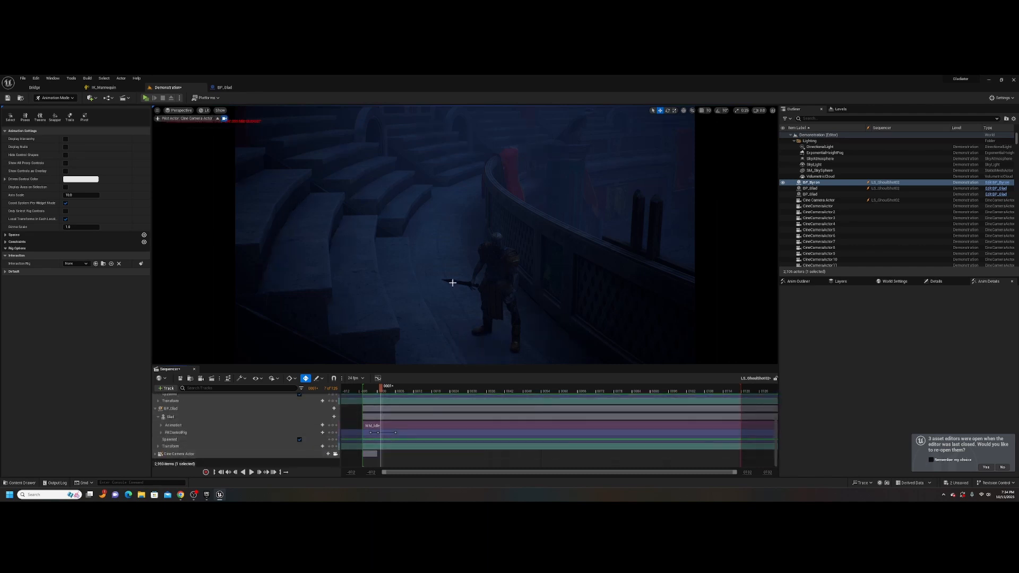
right_click_drag(441, 327, 489, 412)
key("s")
key("w")
key("s")
Step: Shift BP_Byron sideways across the walkway and rotate him so his front turns toward the camera
left_click_drag(404, 281, 509, 279)
right_click_drag(508, 279, 520, 326)
key("e")
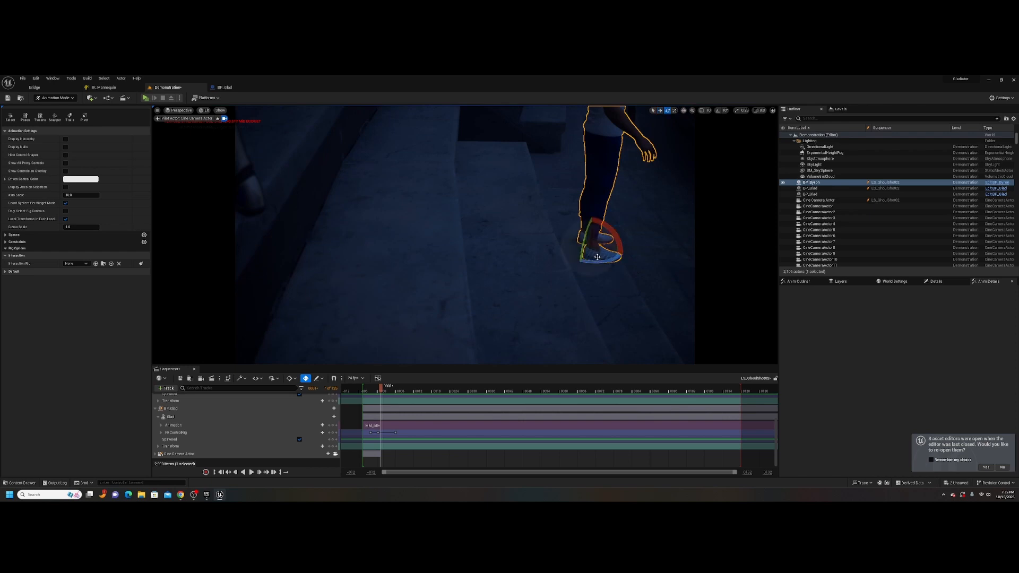
left_click_drag(604, 261, 555, 249)
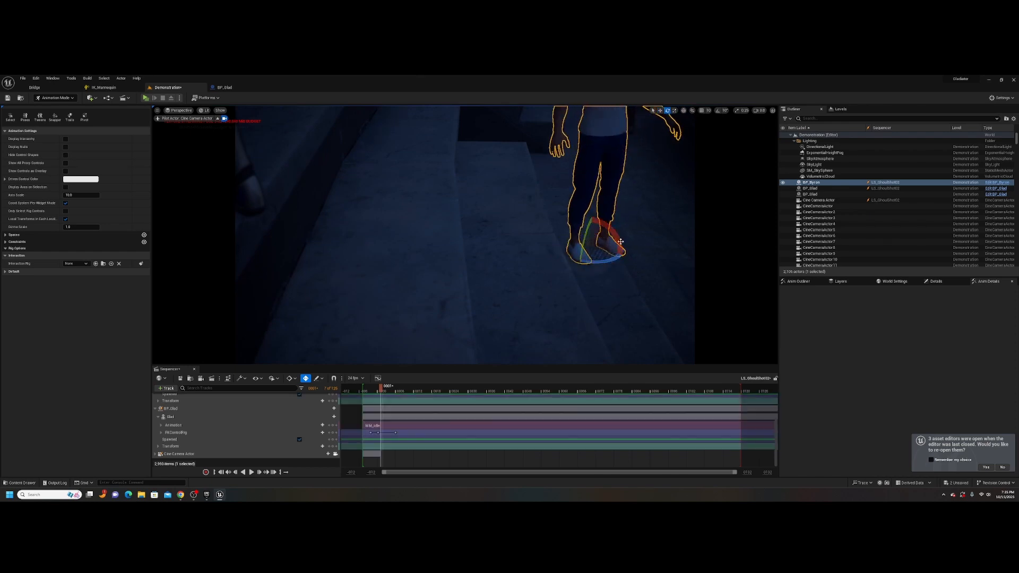
Step: Reframe the Cine Camera Actor on BP_Byron from the waist up with the gladiator behind him
right_click_drag(620, 242, 655, 177)
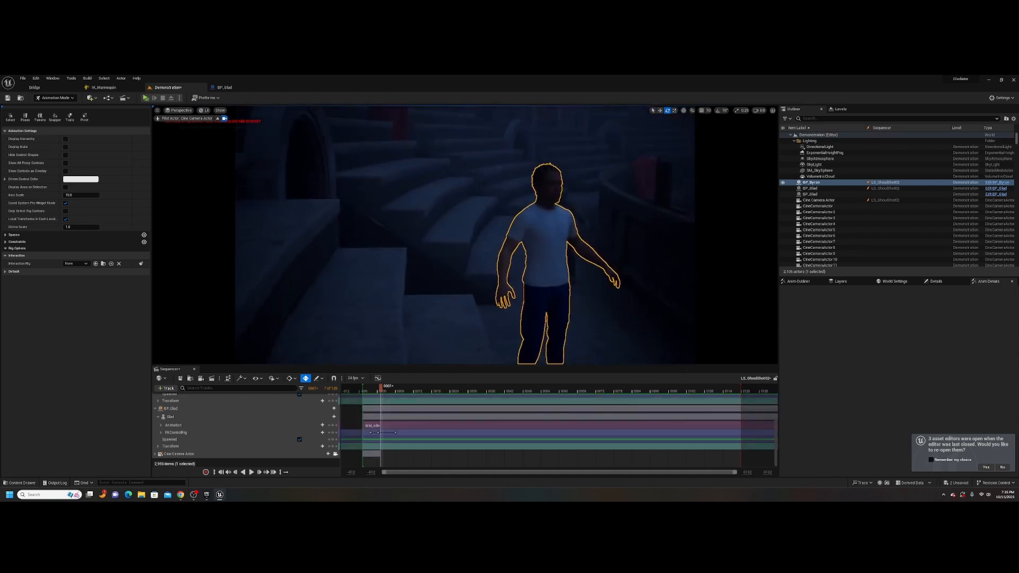
right_click_drag(656, 177, 664, 176)
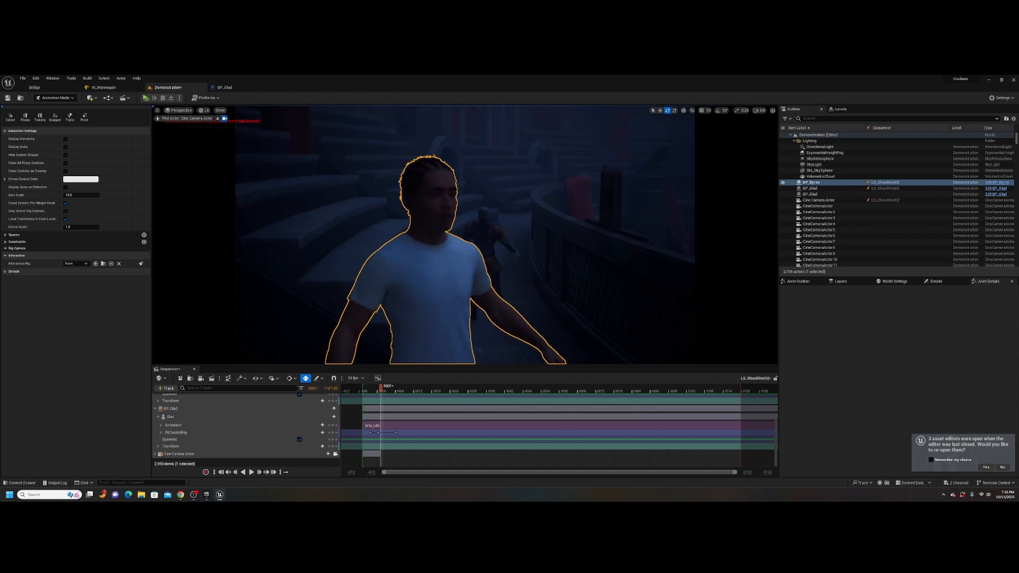
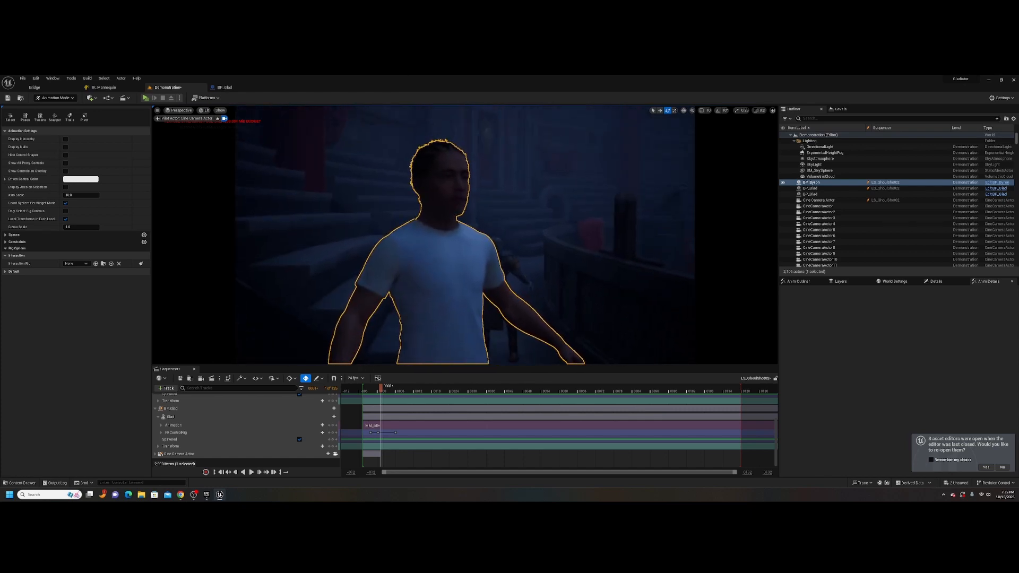
Step: Undo the last camera move and reframe the Cine Camera Actor on BP_Byron from the thighs up
key("ctrl+z")
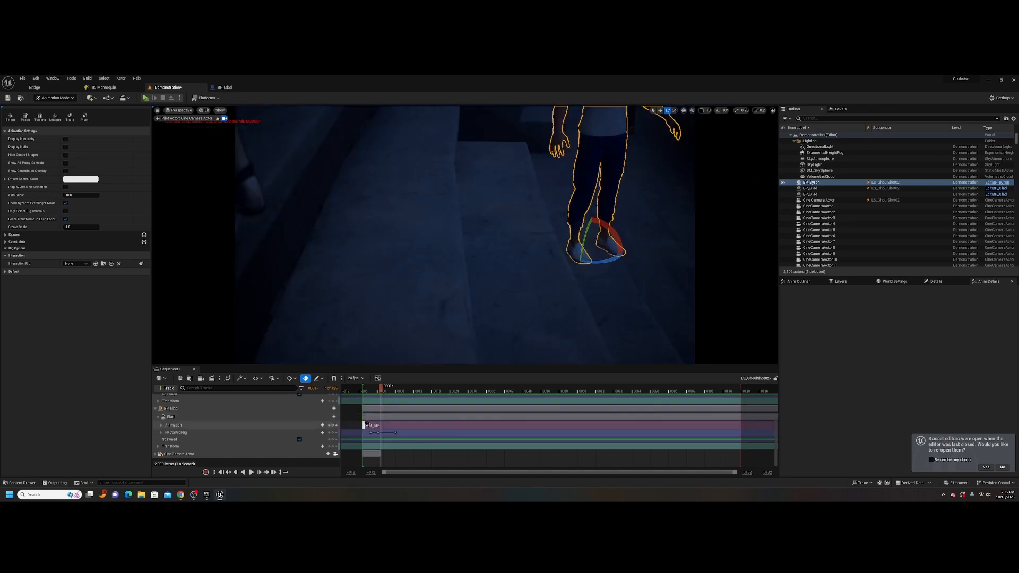
right_click_drag(586, 297, 625, 236)
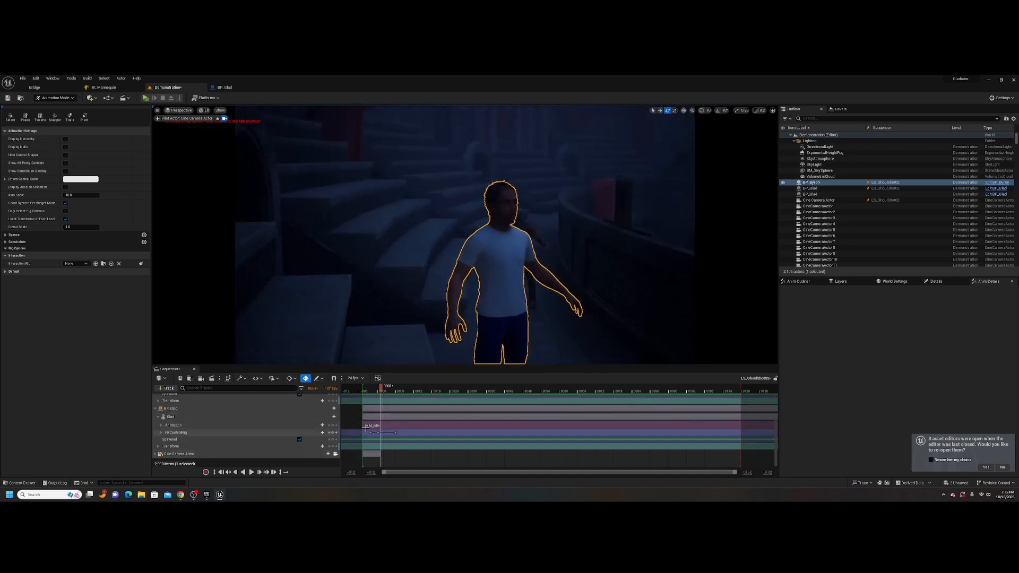
mouse_move(382, 391)
left_mouse_down()
mouse_move(417, 394)
mouse_move(383, 397)
left_mouse_up()
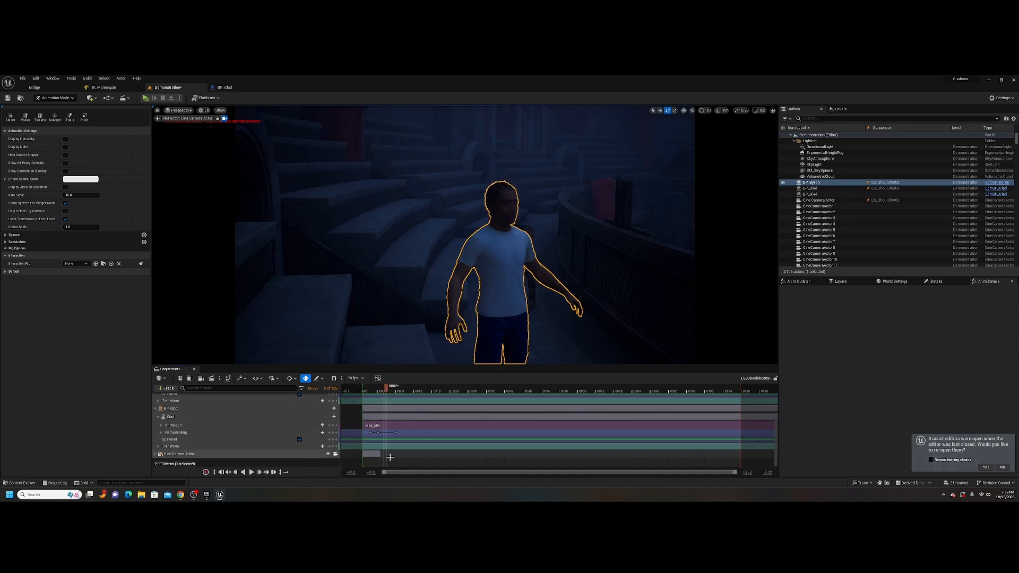
Step: Expand the Cine Camera Actor track in the sequence and delete its keyframes from the timeline
left_click_drag(379, 455, 700, 446)
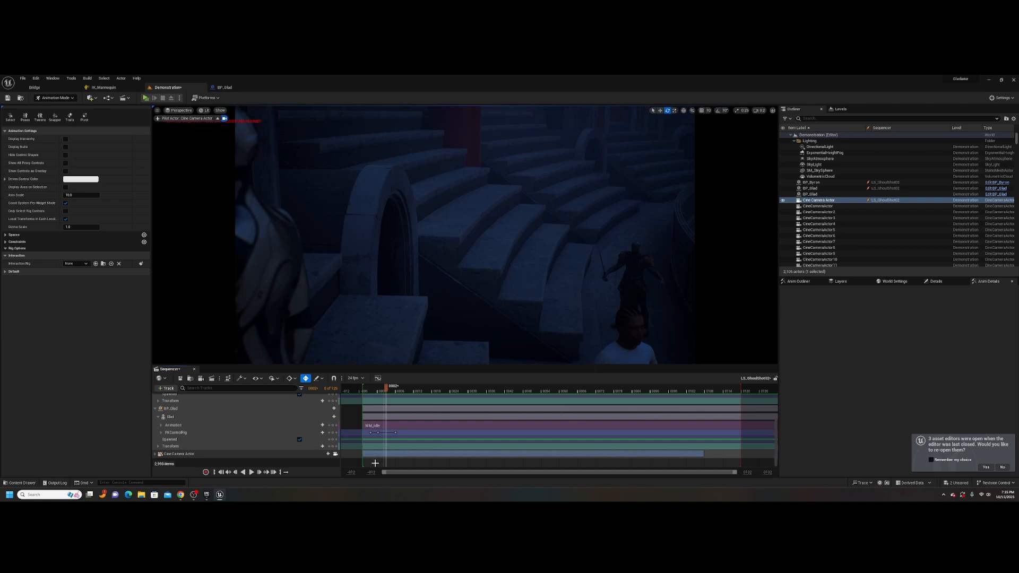
left_click(155, 454)
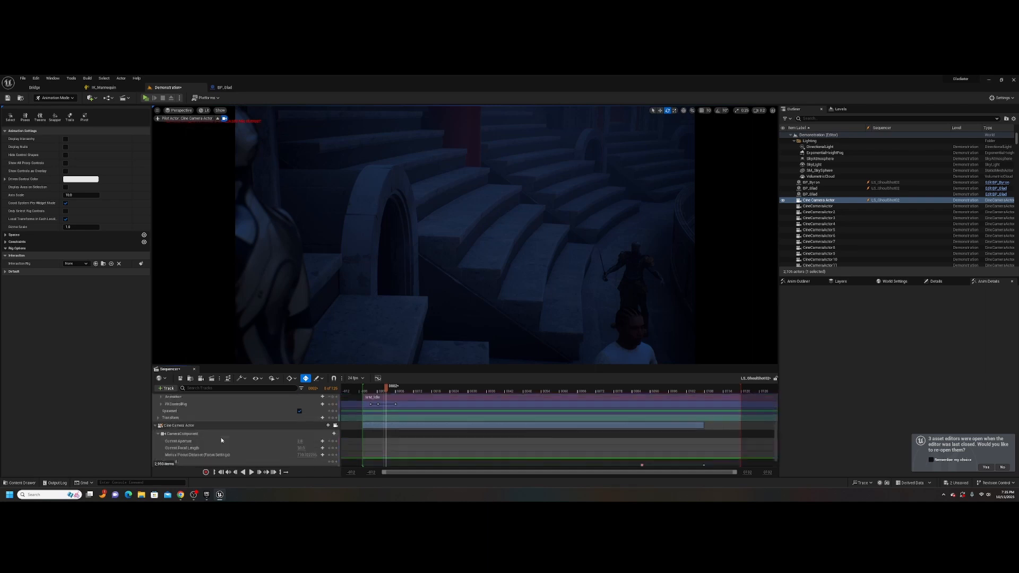
scroll(367, 446, "down", 3)
left_click_drag(576, 445, 718, 461)
key("Delete")
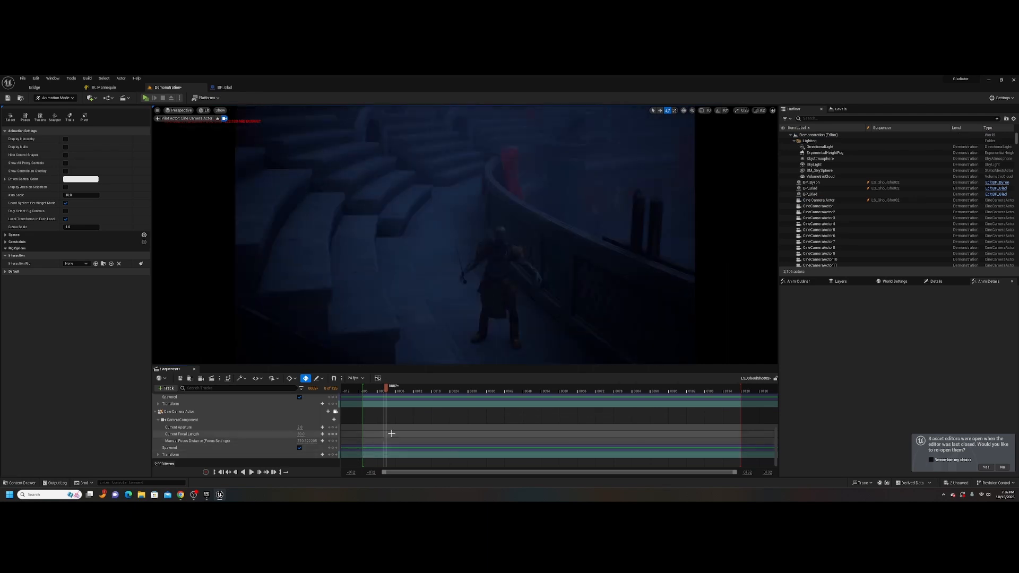
Step: Reframe the Cine Camera Actor on BP_Byron from the waist up with the walkway railing behind him
mouse_move(448, 326)
right_mouse_down()
mouse_move(425, 322)
mouse_move(457, 327)
mouse_move(441, 324)
right_mouse_up()
scroll(450, 322, "up", 5)
key("s")
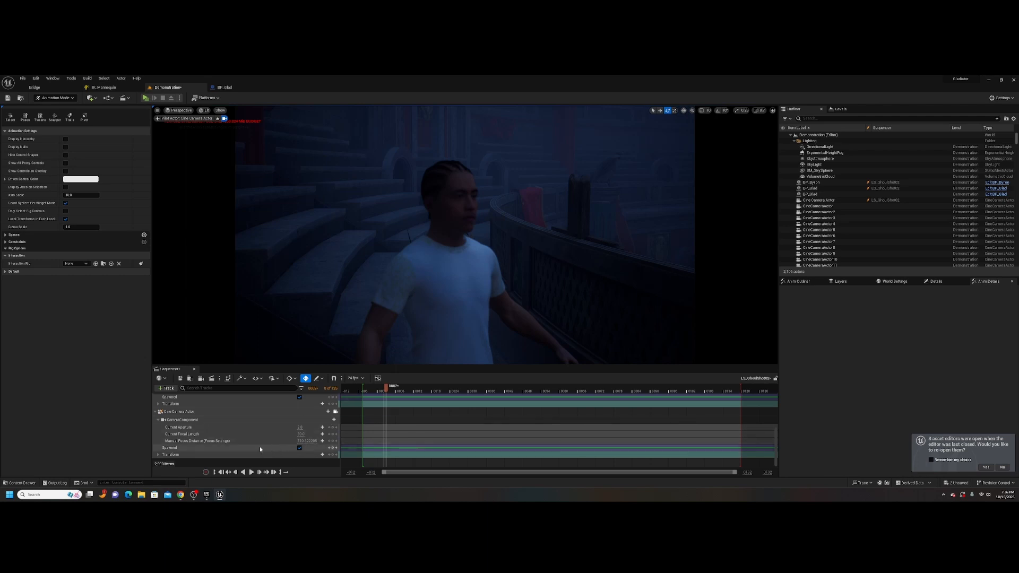
Step: Set the Cine Camera Actor's manual focus distance to about 213.6 cm, using the debug focus plane temporarily to land focus on BP_Byron
left_click_drag(306, 441, 317, 441)
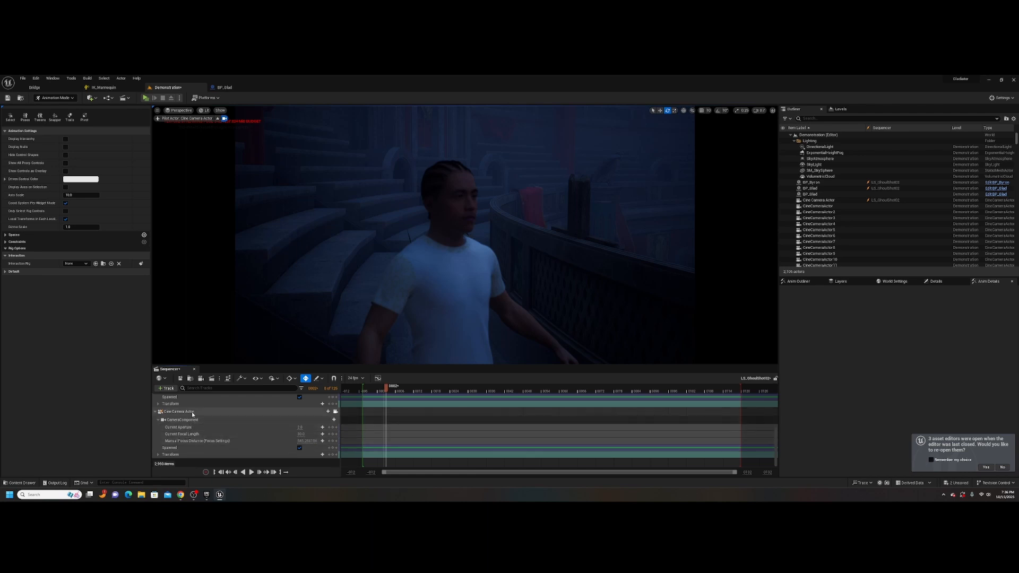
left_click(228, 412)
left_click(931, 282)
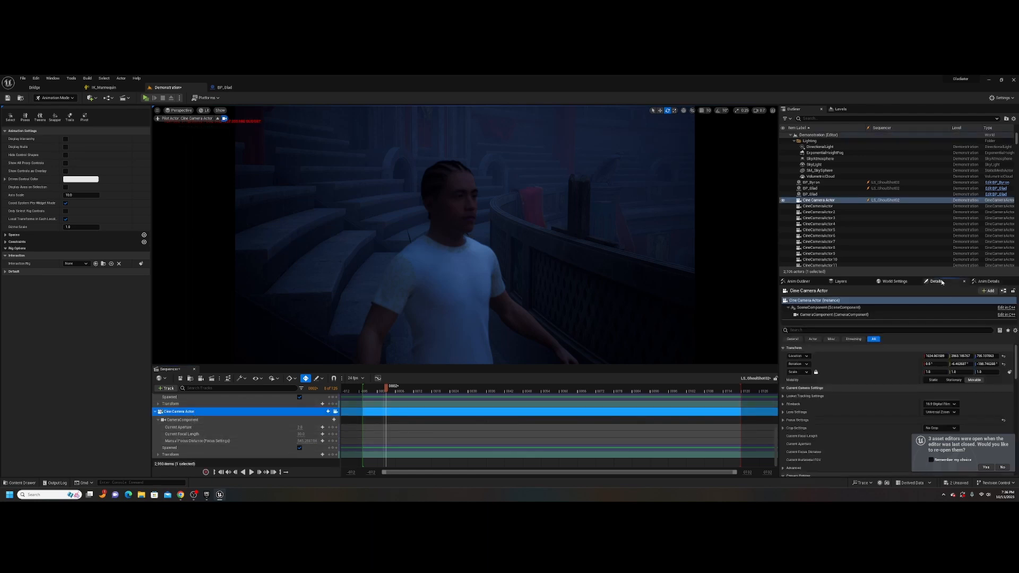
left_click(1002, 467)
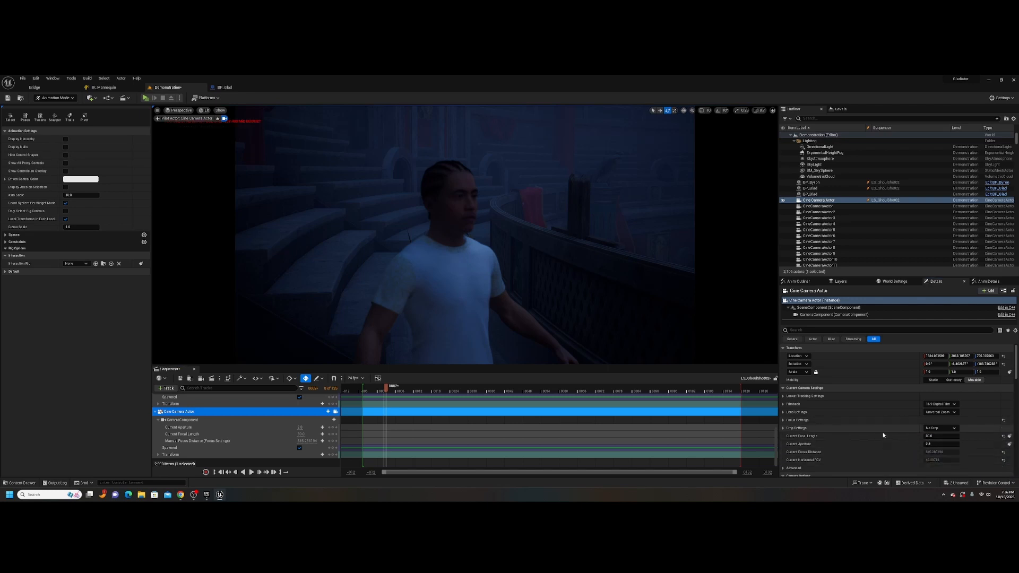
left_click(783, 421)
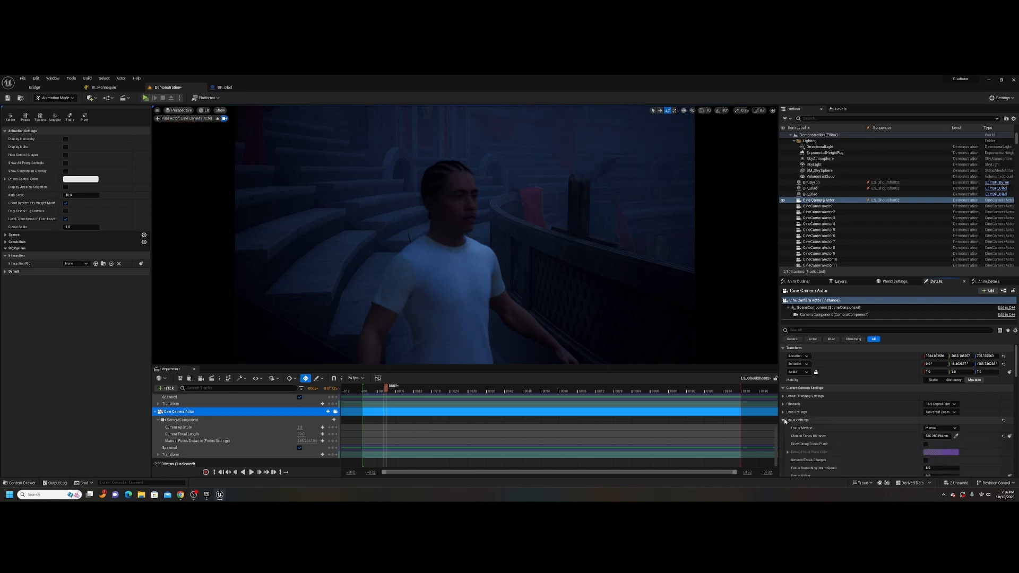
left_click(926, 445)
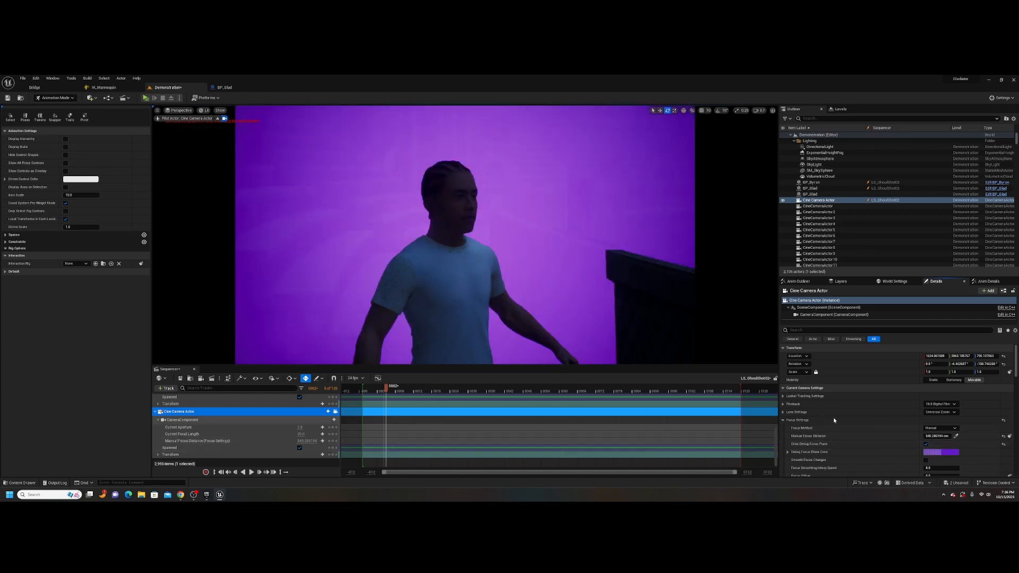
left_click_drag(932, 437, 879, 436)
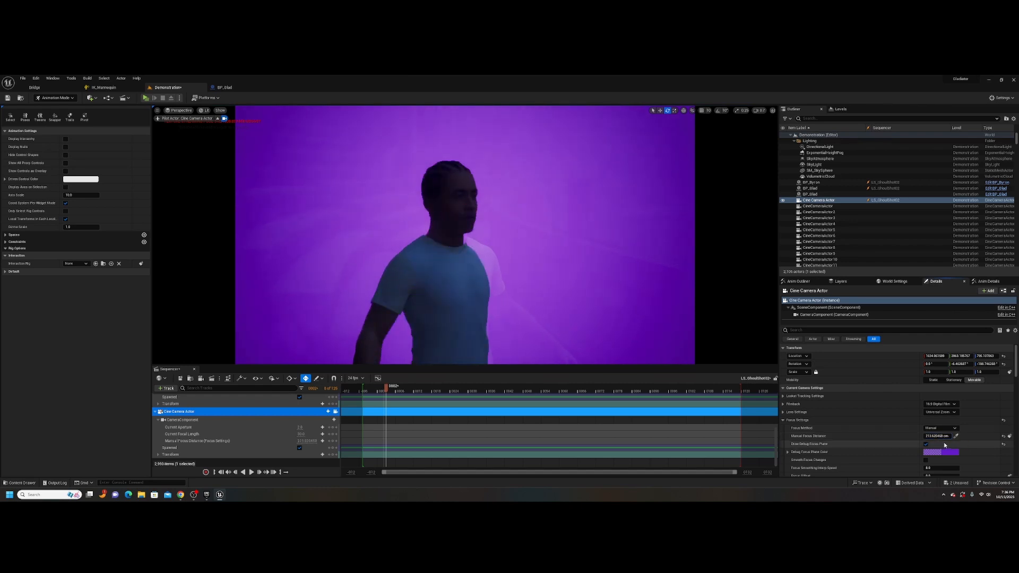
left_click(926, 444)
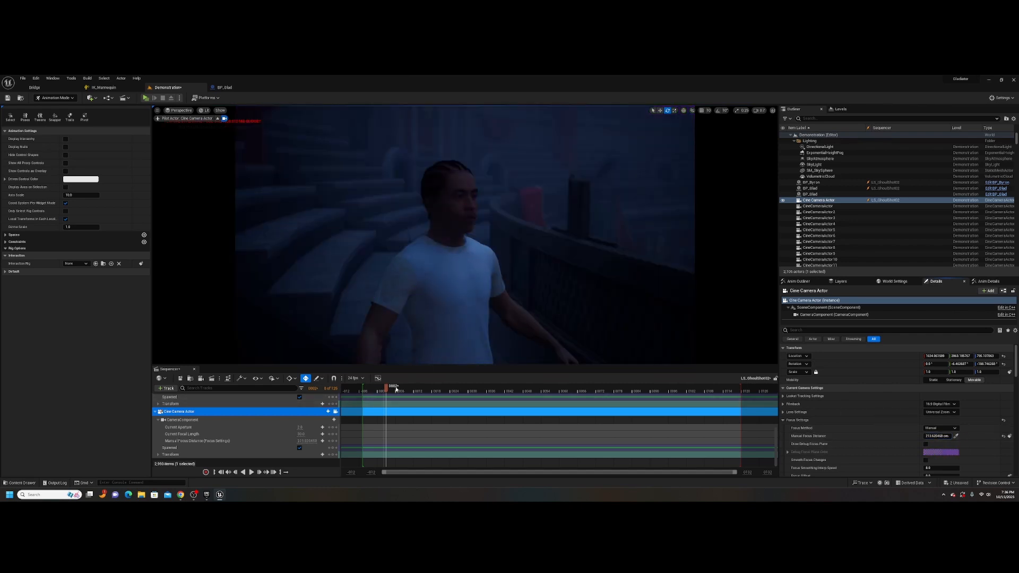
Step: Scrub the shot to check the framing, save LS_GhoulShot02 and close its sequence
left_click_drag(416, 391, 381, 392)
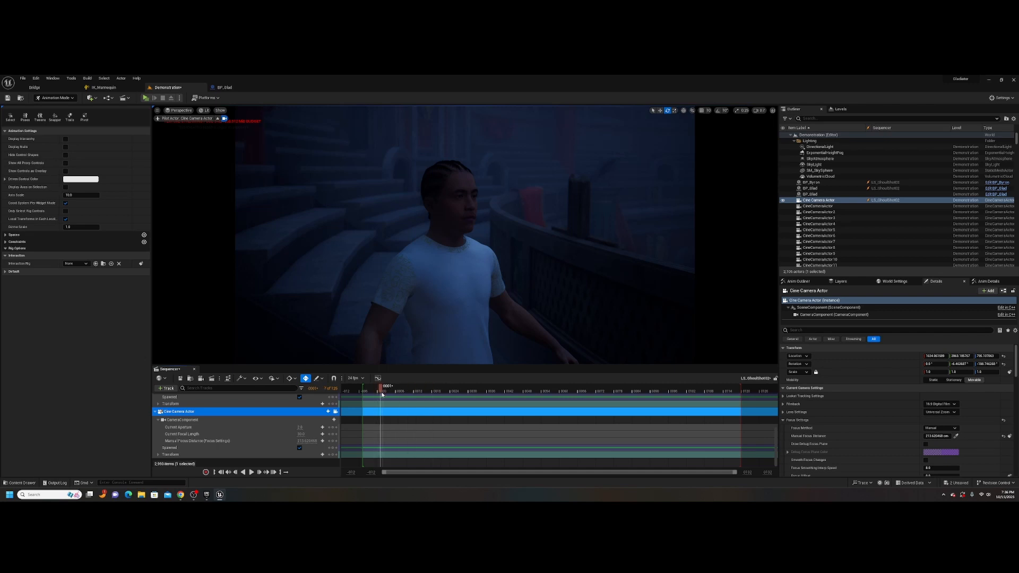
left_click(179, 377)
left_click(195, 369)
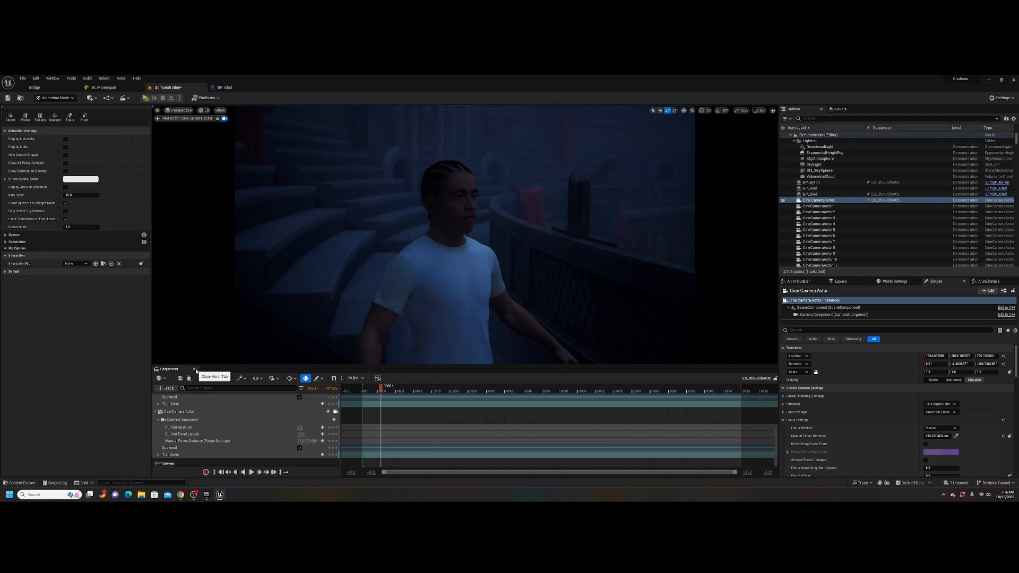
left_click(196, 370)
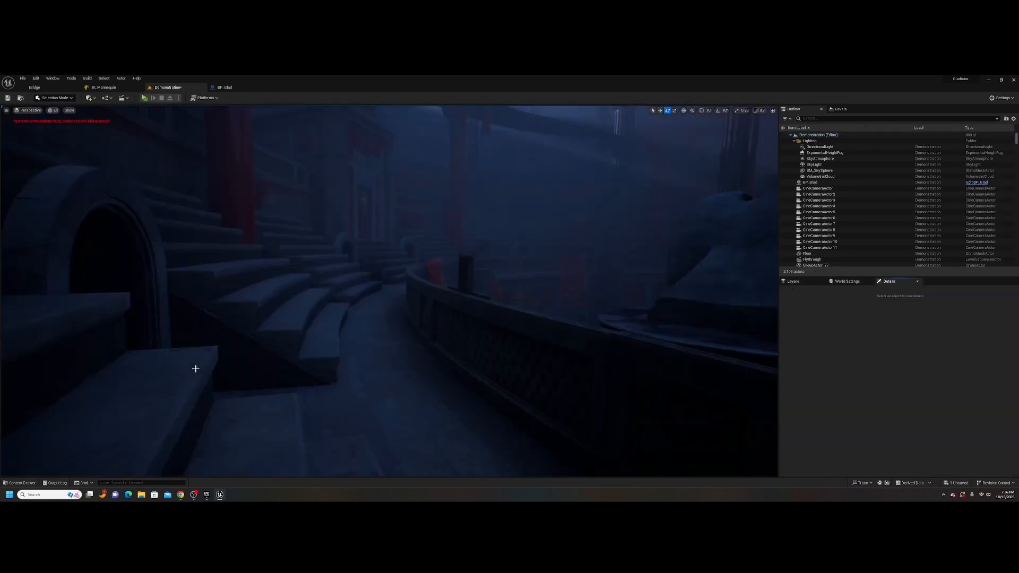
Step: Open the LS_IntroShots level sequence from the Cinematics folder and scrub its opening through the camera cuts
left_click(22, 483)
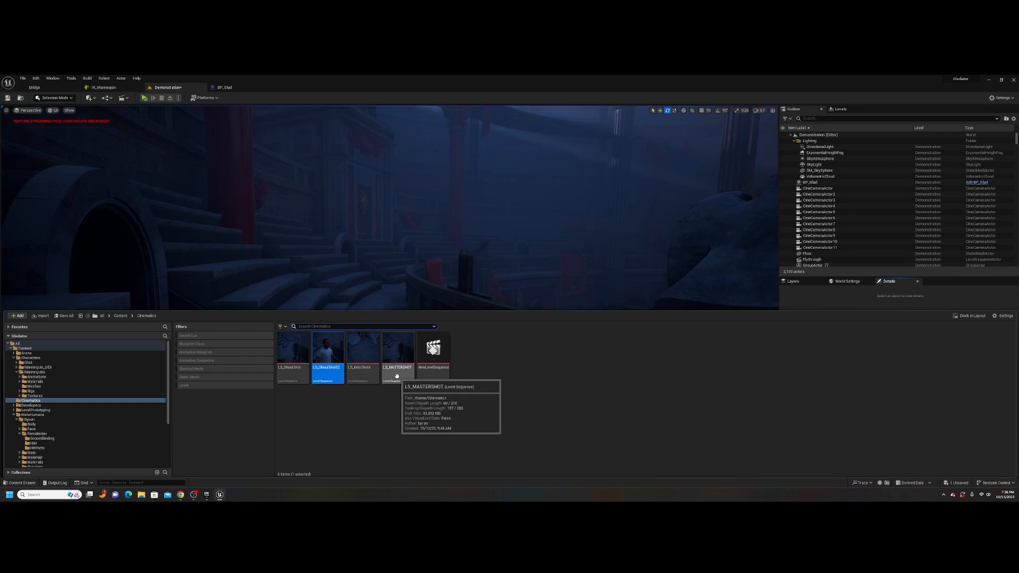
left_click(360, 374)
double_click(360, 374)
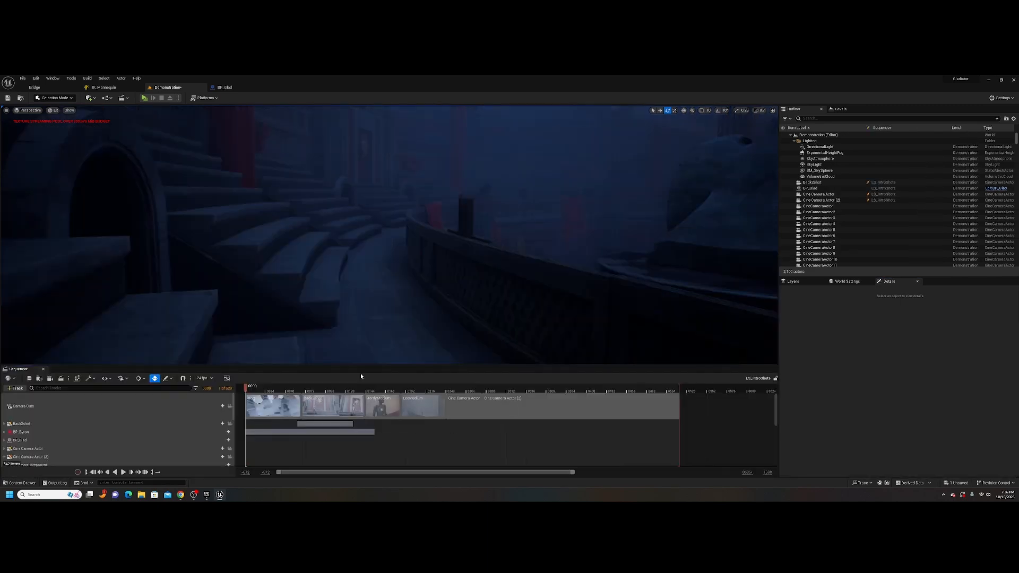
left_click(230, 407)
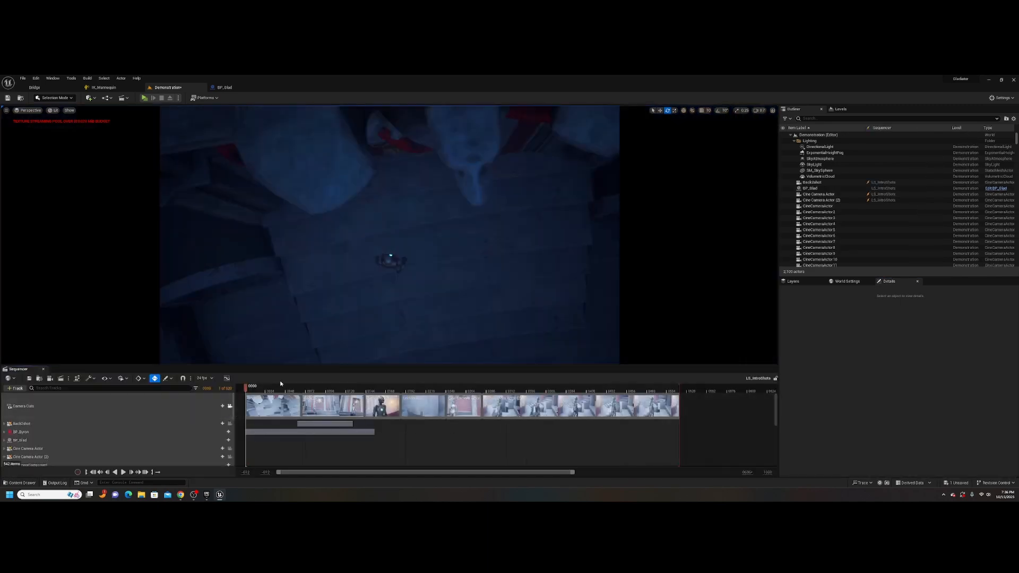
left_click_drag(251, 391, 273, 391)
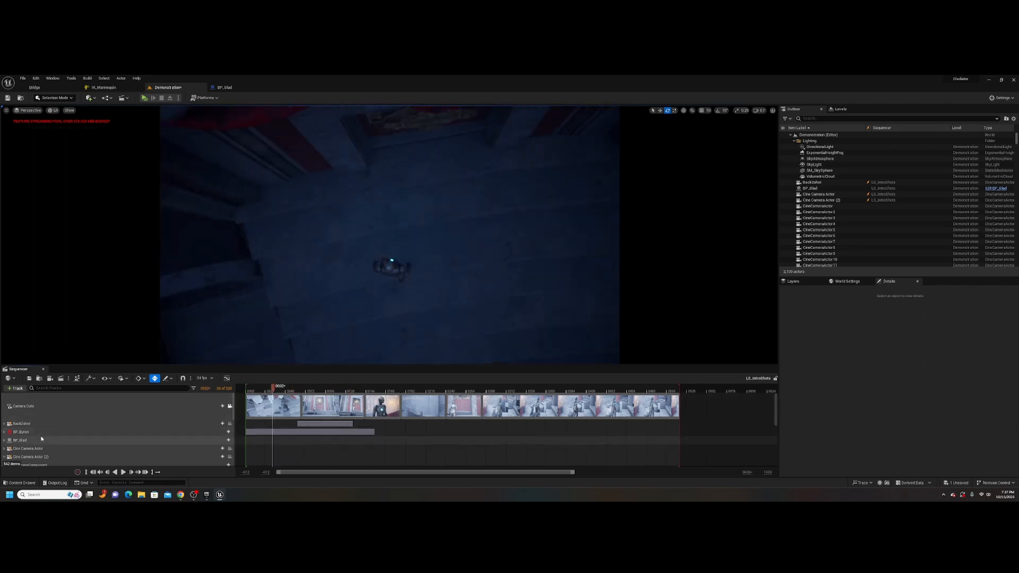
Step: Place a BP_Byron blueprint from the MetaHumans Byron folder into the level beside the mannequin
left_click(56, 433)
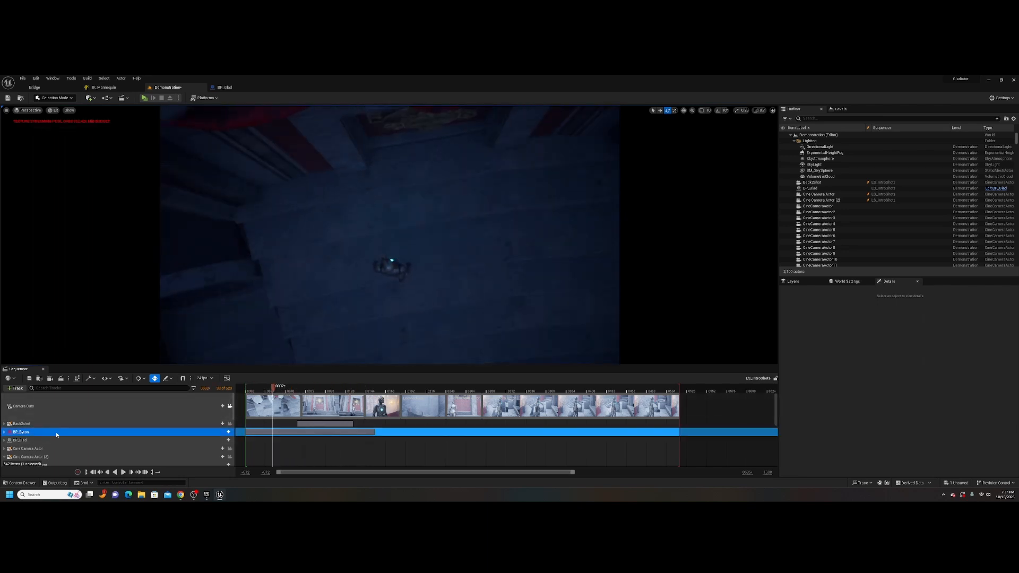
left_click(34, 483)
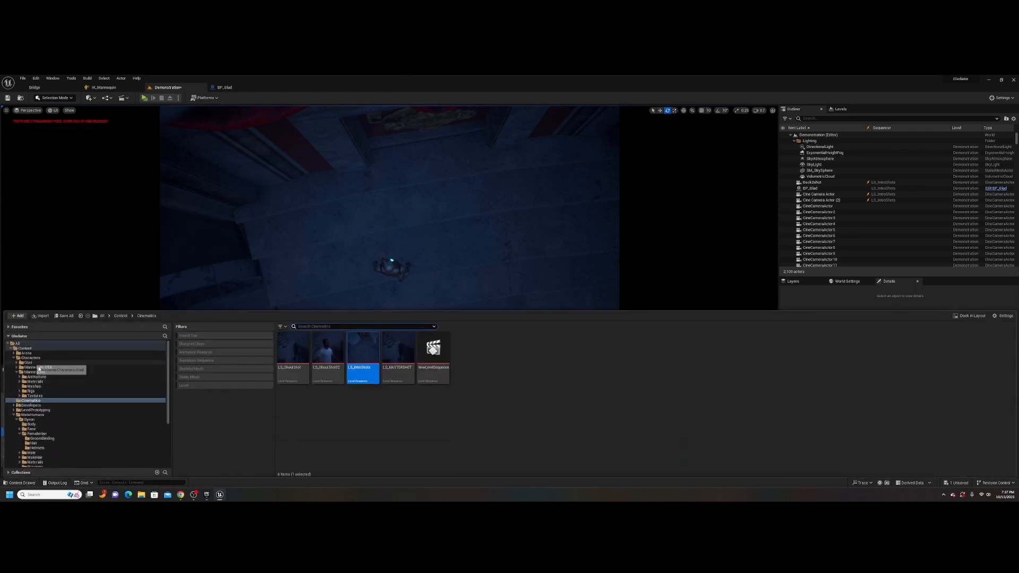
left_click(31, 420)
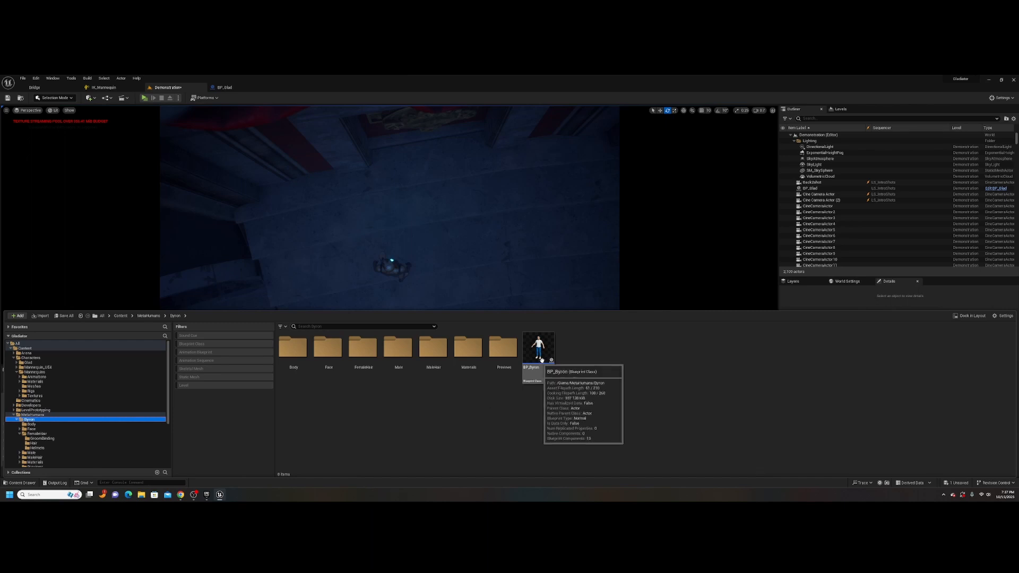
left_click_drag(522, 310, 523, 348)
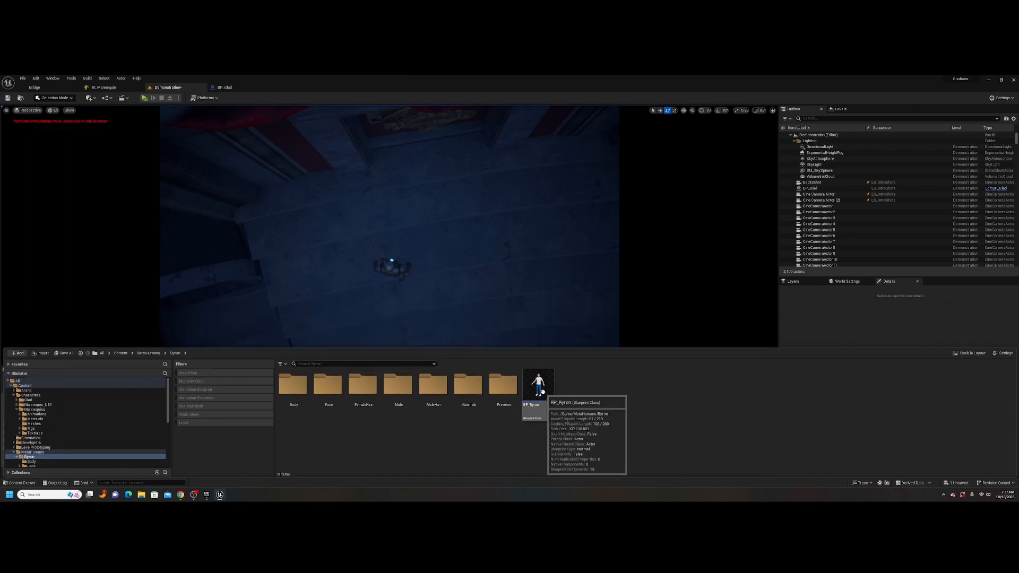
left_click(539, 389)
left_click_drag(497, 234, 515, 239)
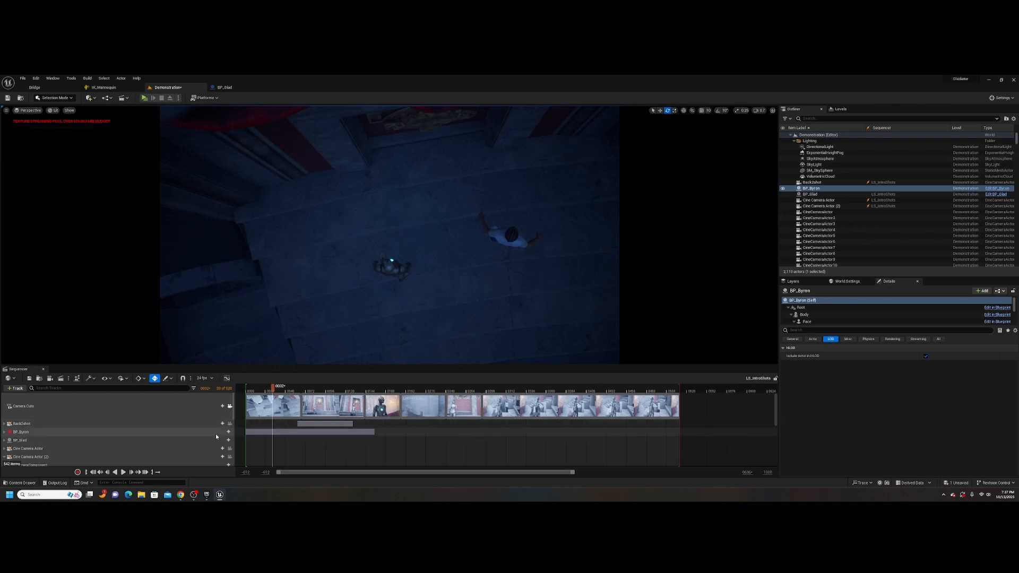
Step: Assign the placed BP_Byron actor to the unbound BP_Byron track and scrub through LS_IntroShots to check him
left_click(65, 432)
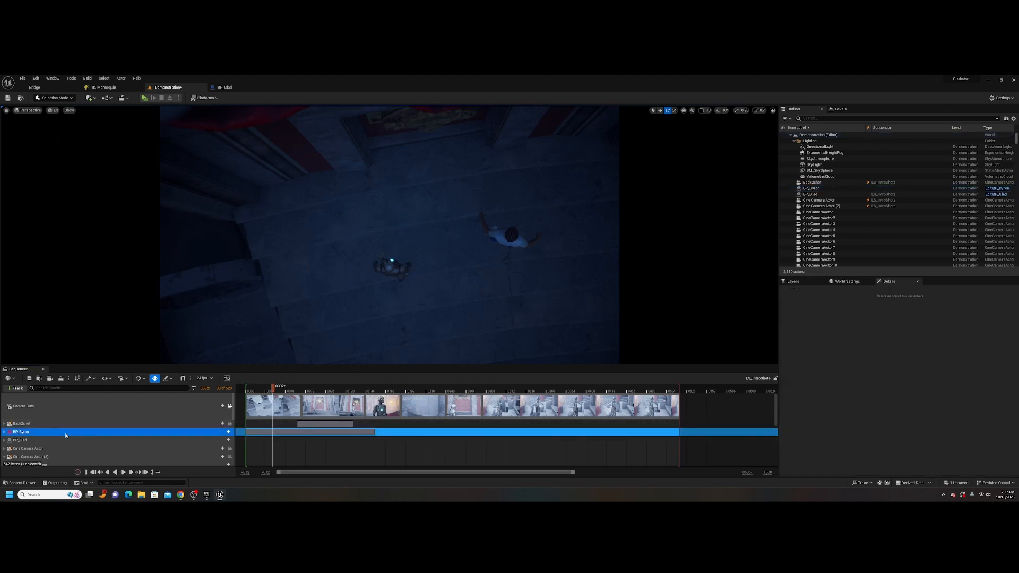
right_click(66, 435)
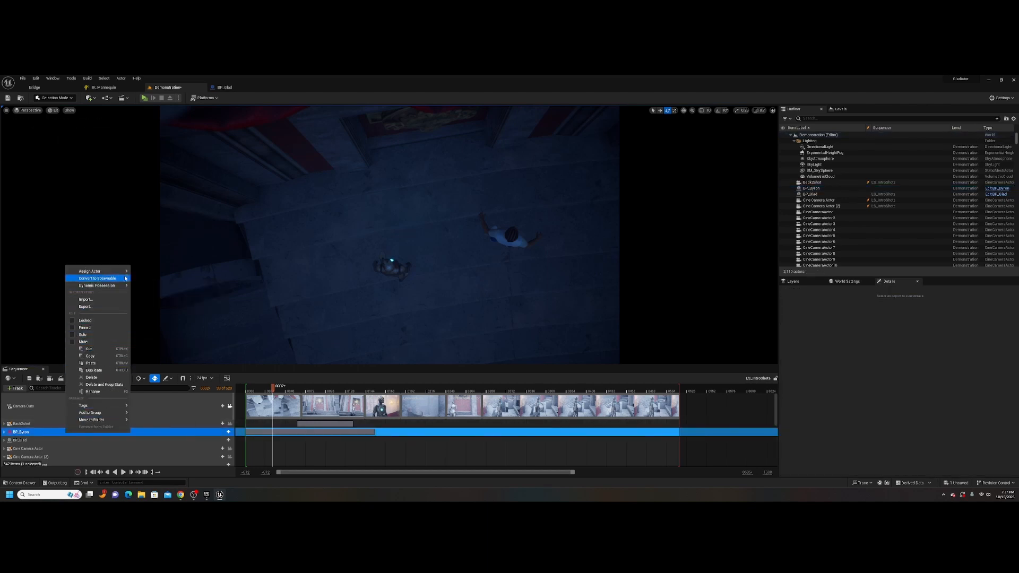
mouse_move(119, 271)
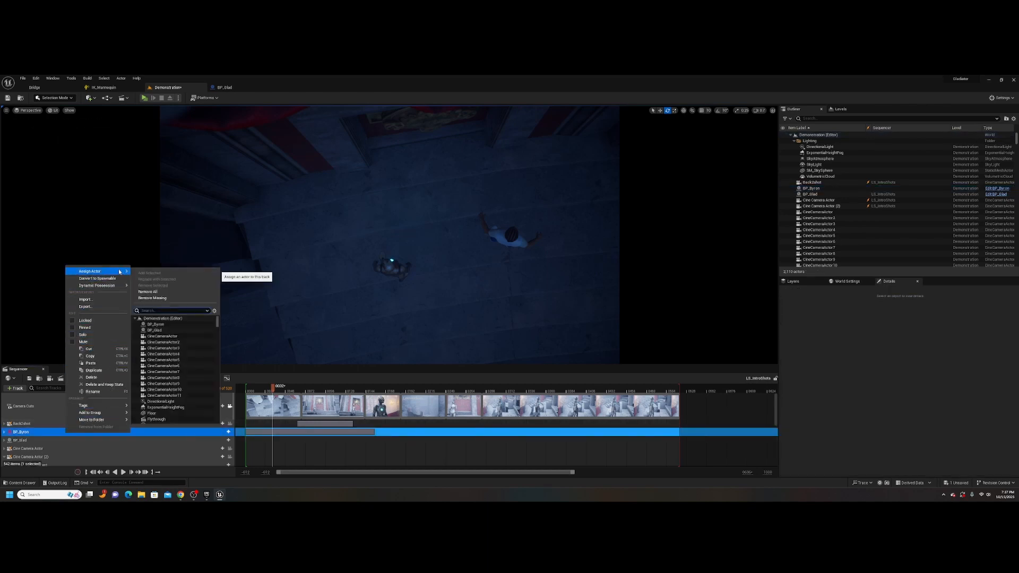
left_click(163, 327)
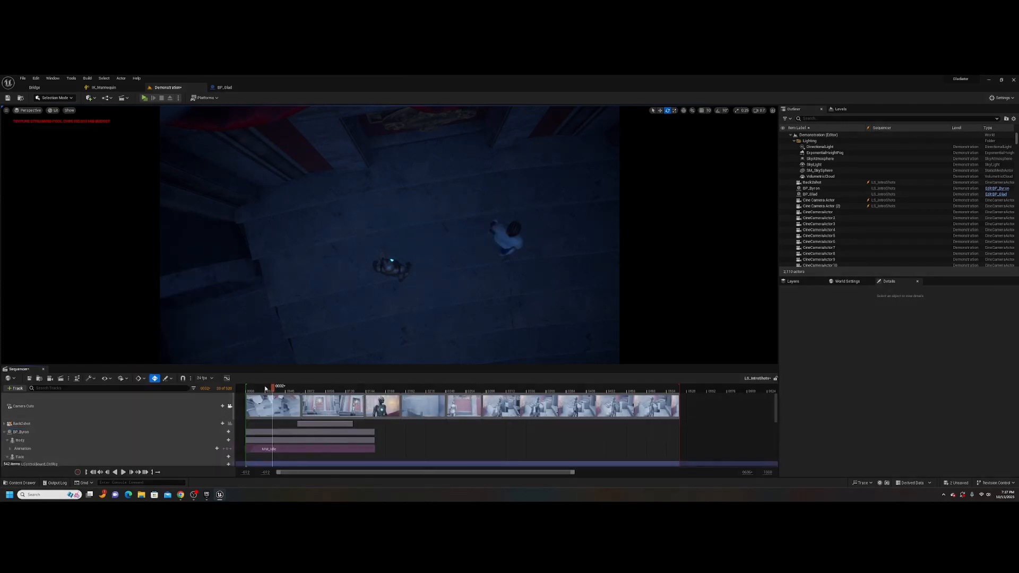
left_click_drag(268, 389, 608, 412)
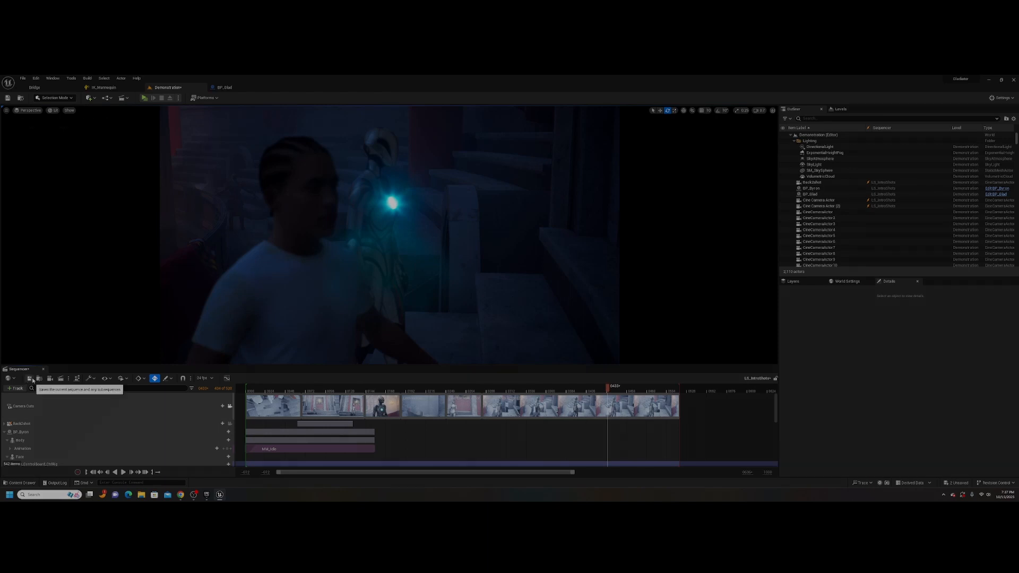
Step: Close LS_IntroShots and reopen LS_GhoulShot02 from the Cinematics folder
left_click(43, 368)
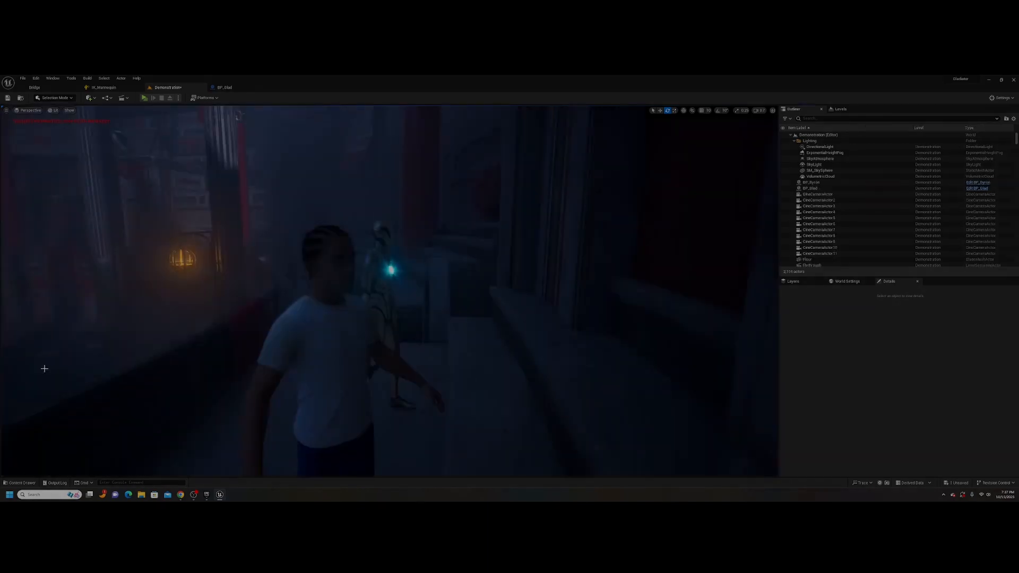
left_click(29, 483)
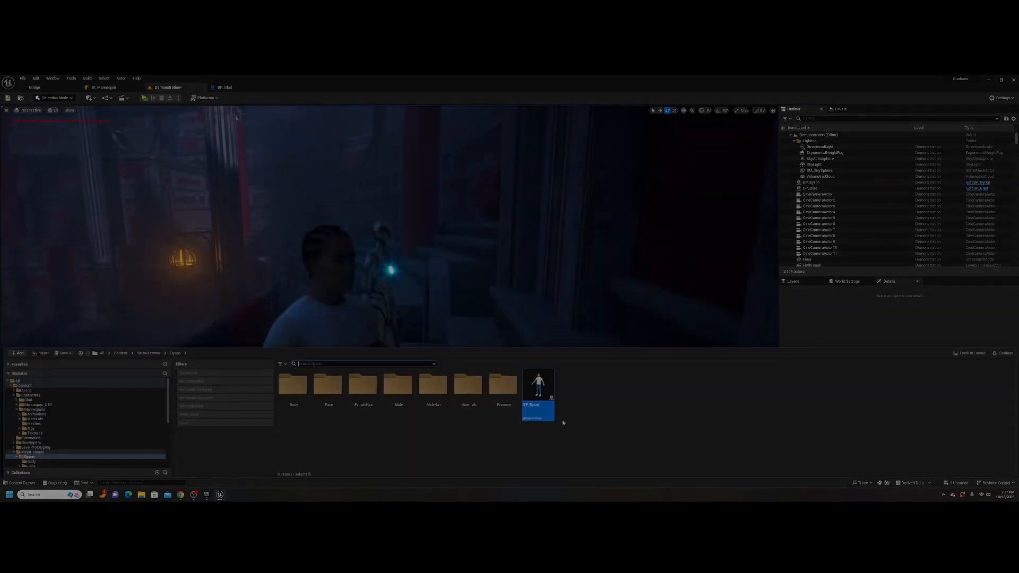
left_click(32, 438)
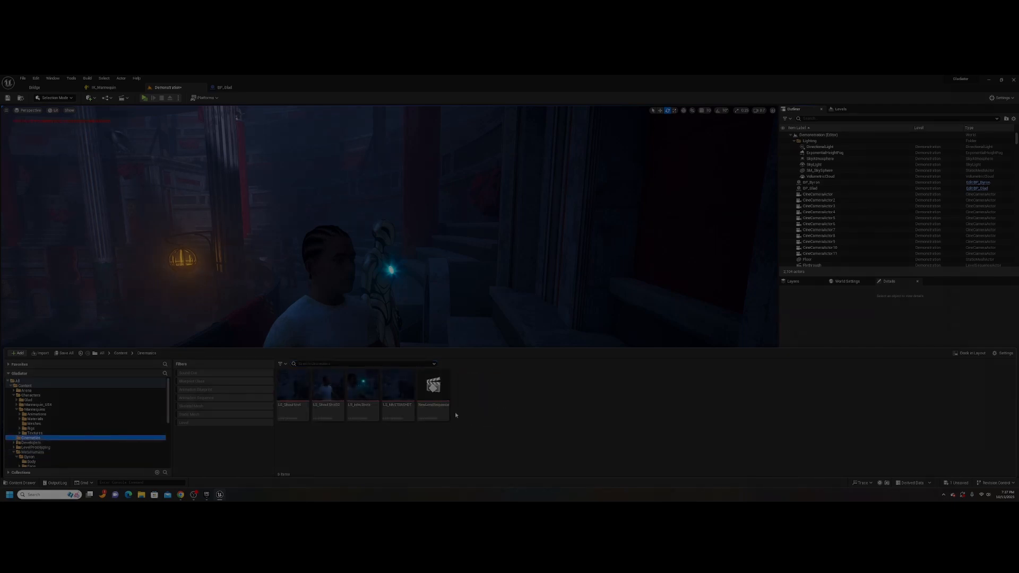
left_click(328, 412)
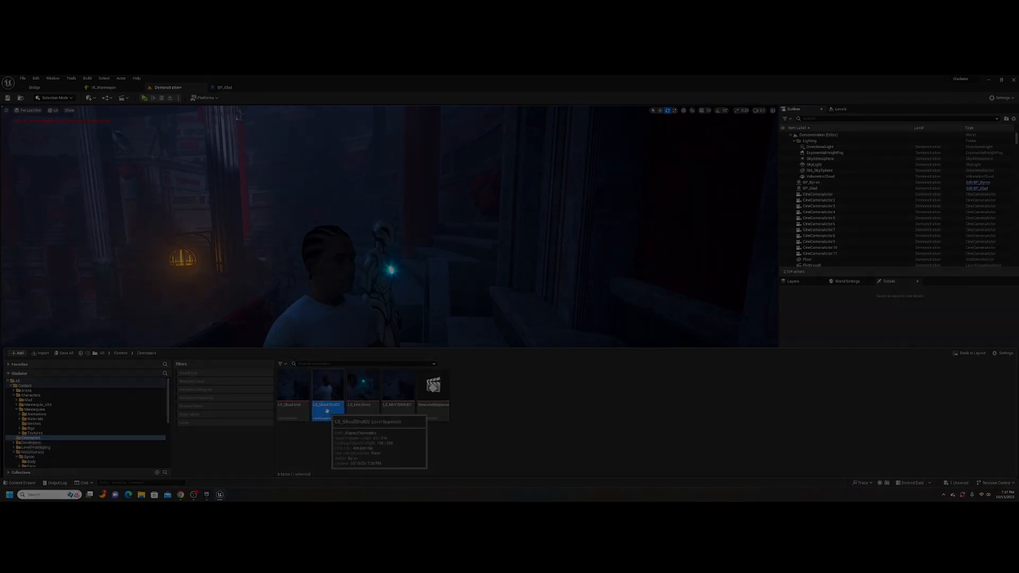
double_click(327, 412)
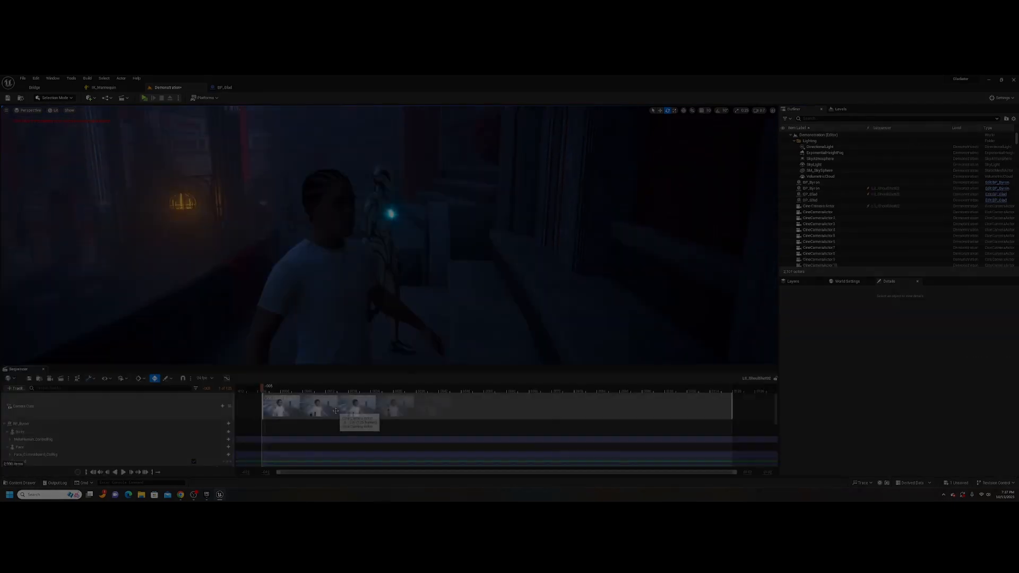
Step: Preview LS_GhoulShot02 through its camera cuts partway along the timeline and return to the free viewport
left_click(230, 407)
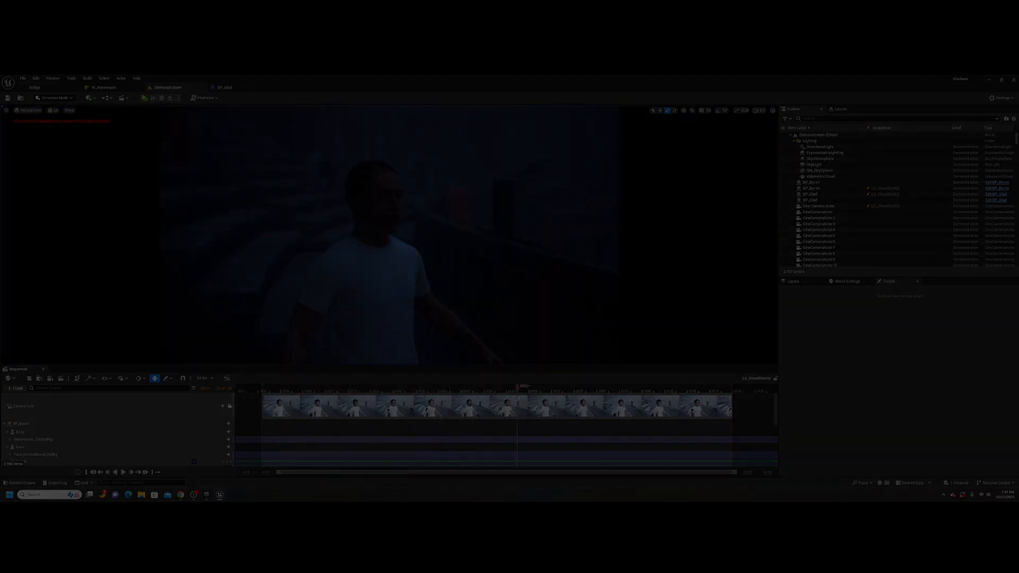
left_click(513, 390)
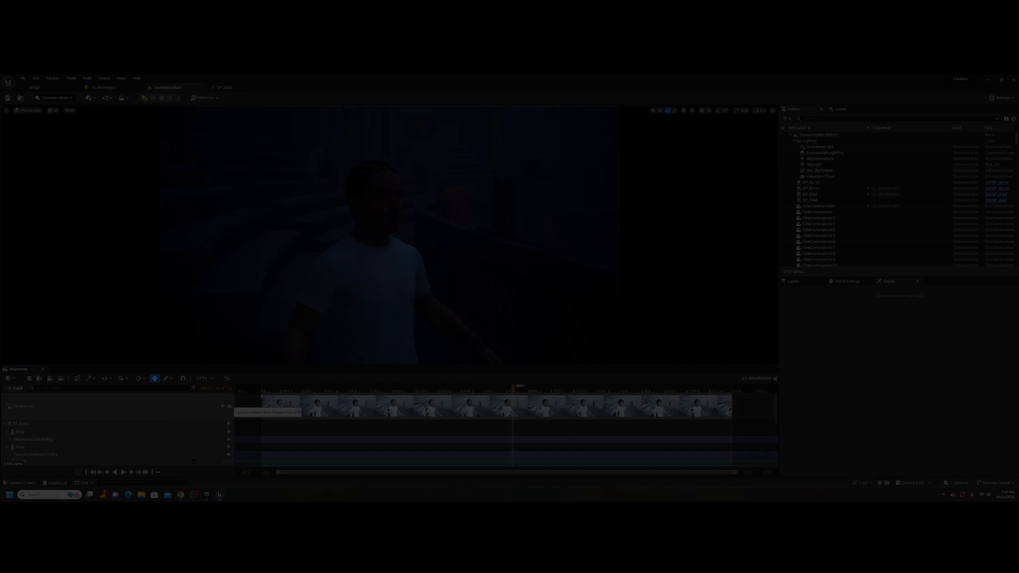
left_click(230, 407)
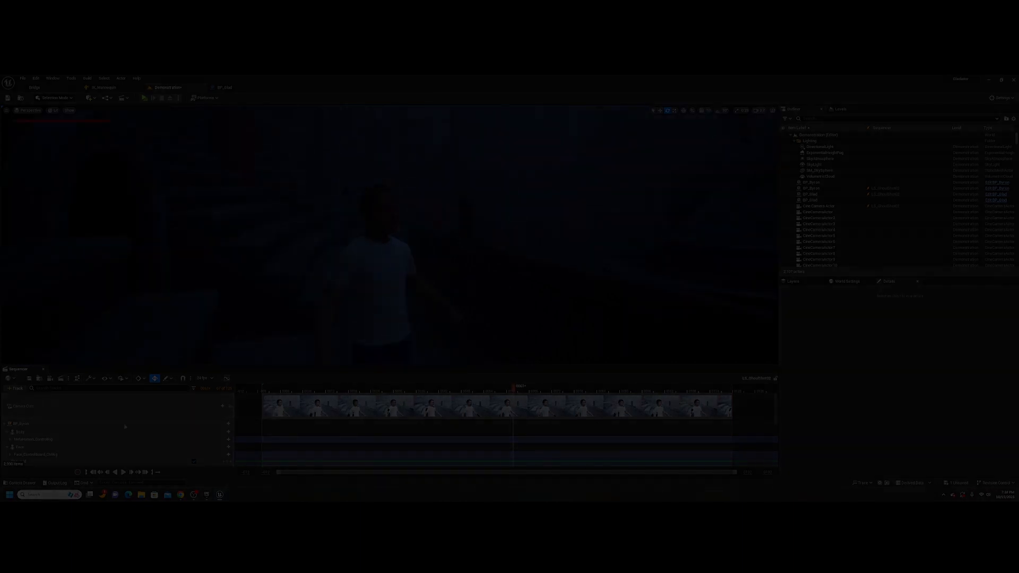